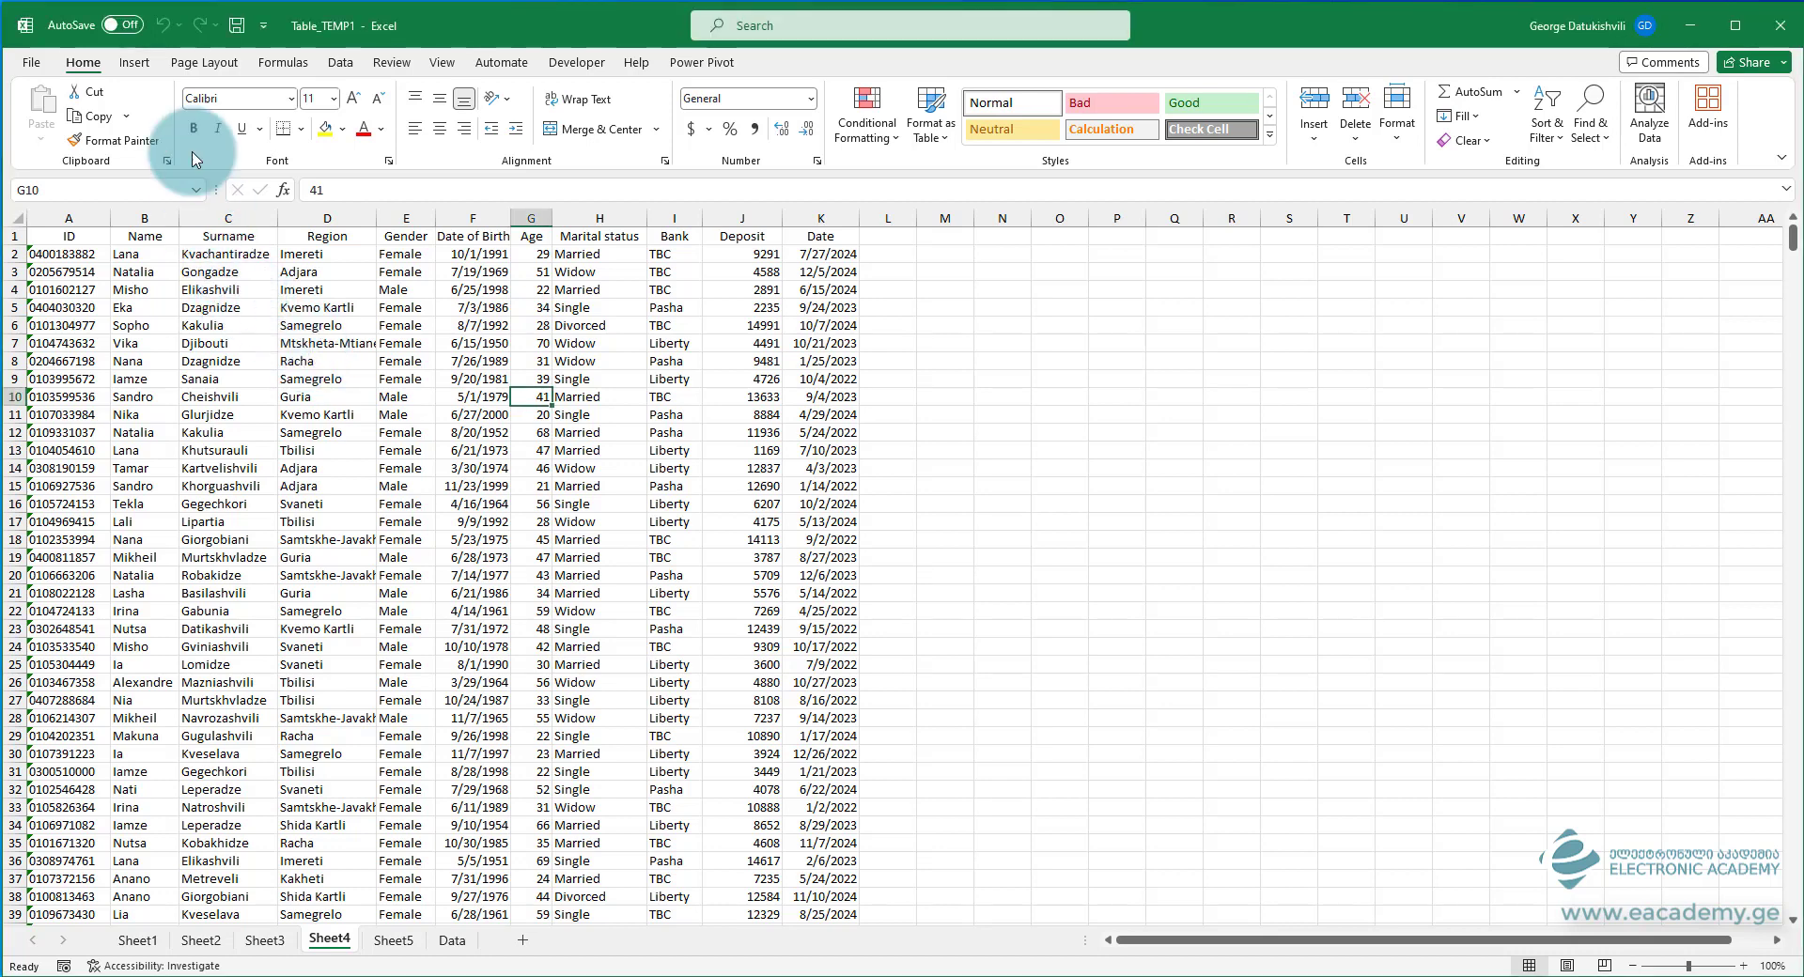
- Create a PivotTable from the Sheet4 data range A1:K499 on a new worksheet
{"action": "left_click", "coordinate": [134, 63]}
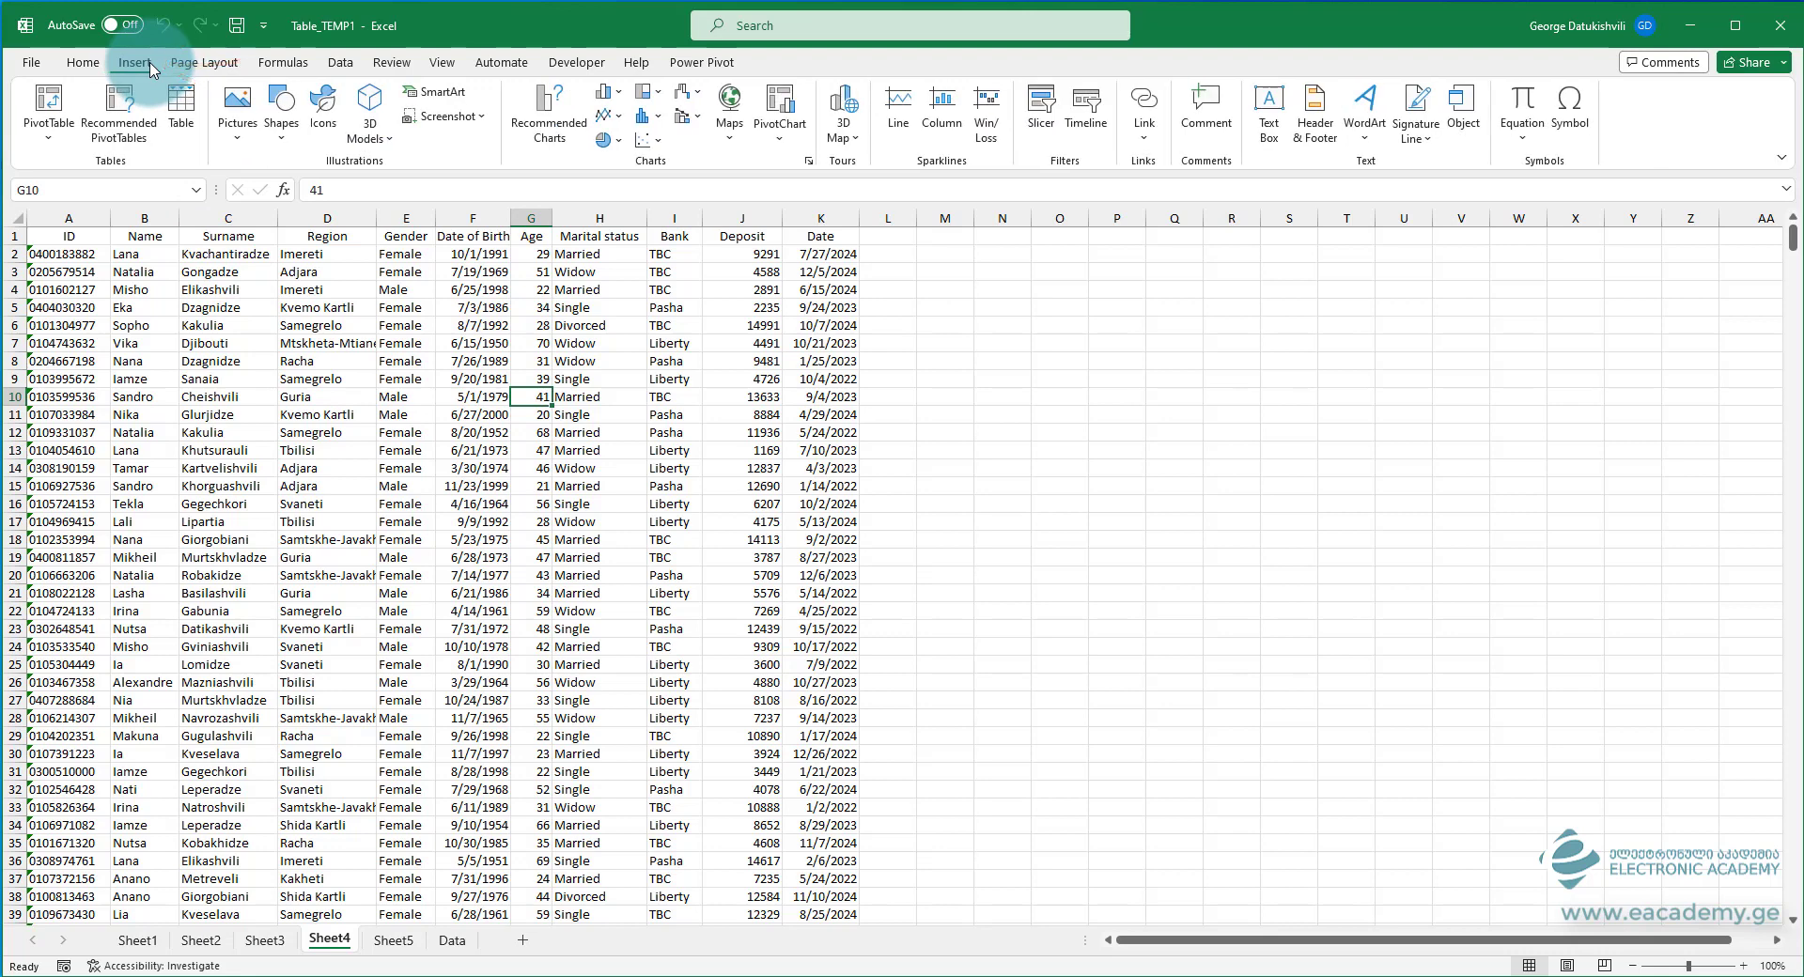
{"action": "left_click", "coordinate": [48, 131]}
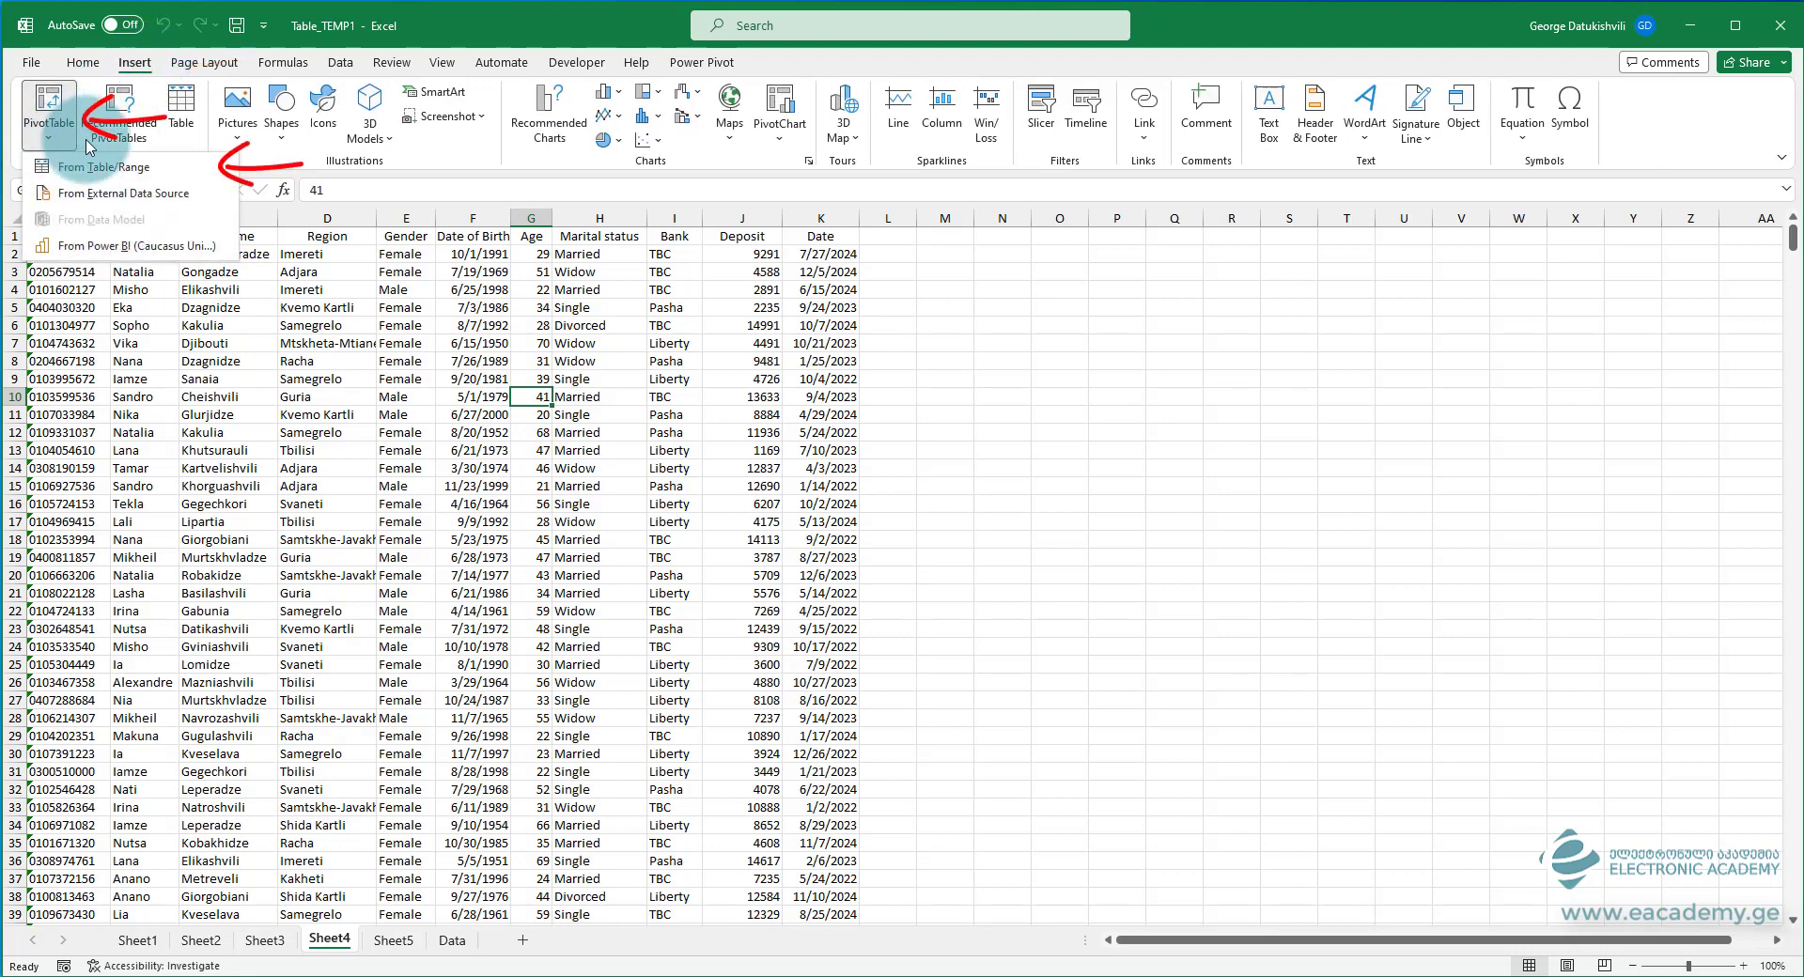
{"action": "left_click", "coordinate": [117, 169]}
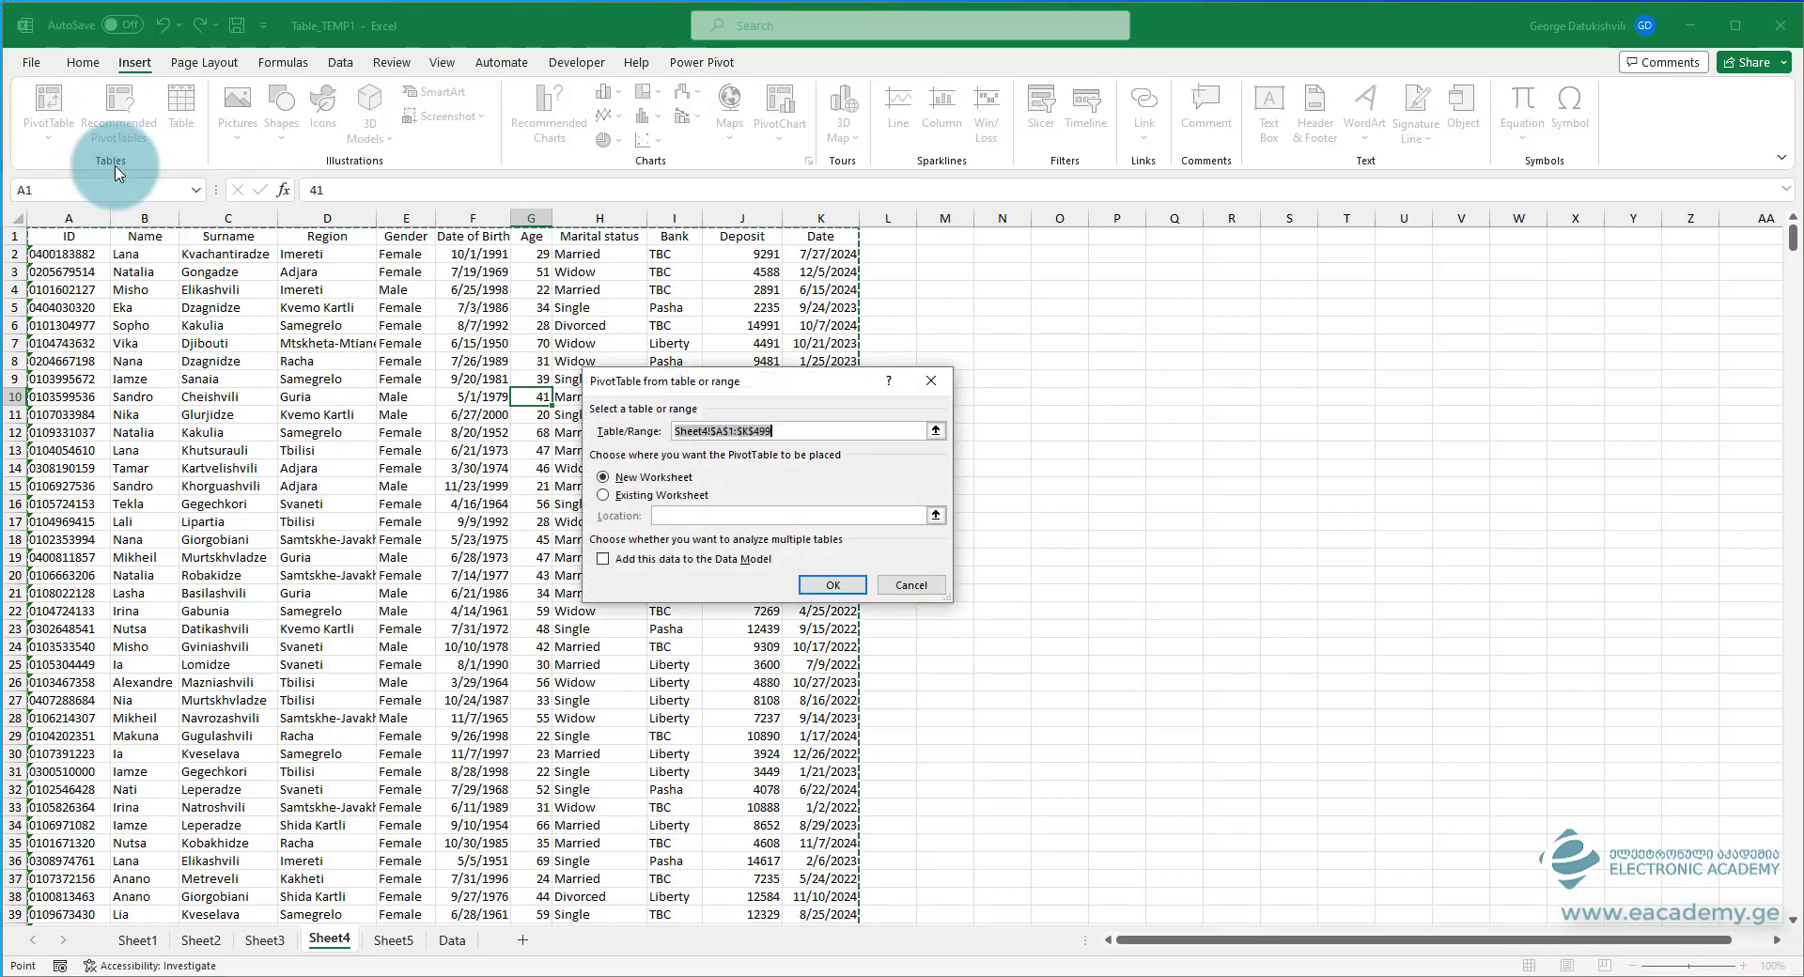
{"action": "left_click", "coordinate": [847, 593]}
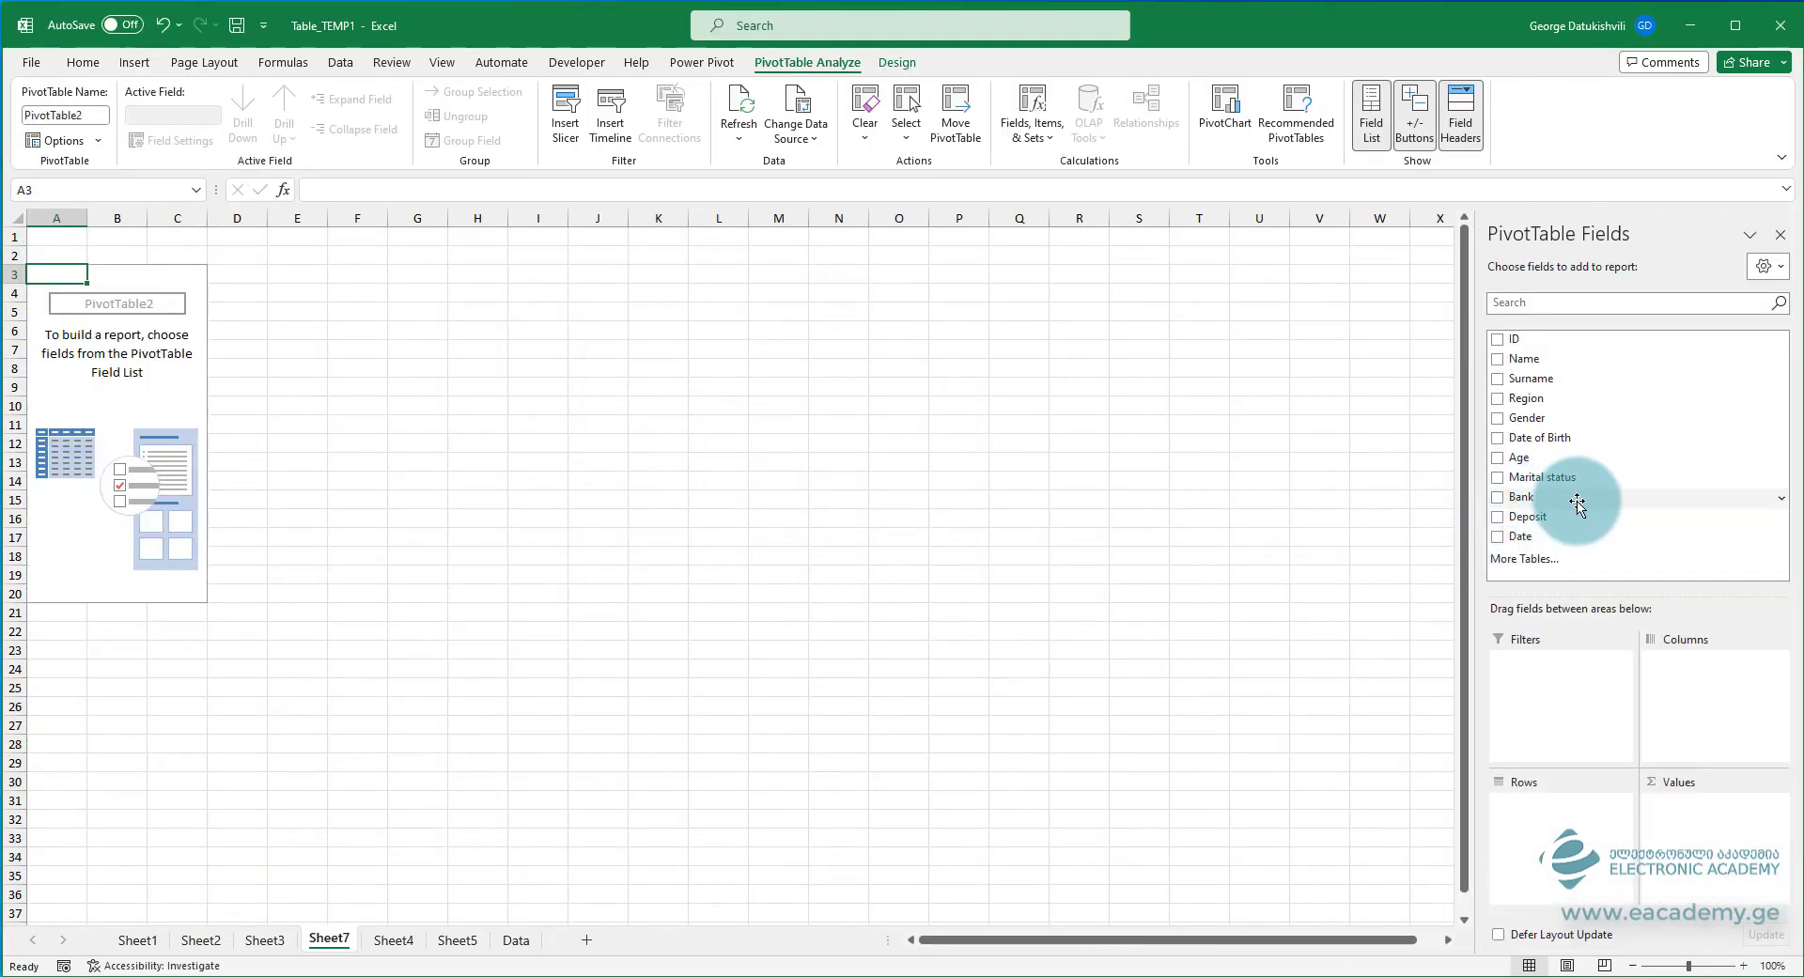
- Lay out the PivotTable with Region as rows, Bank as columns and the sum of Deposit as values
{"action": "left_click_drag", "start_coordinate": [1532, 399], "coordinate": [1547, 789]}
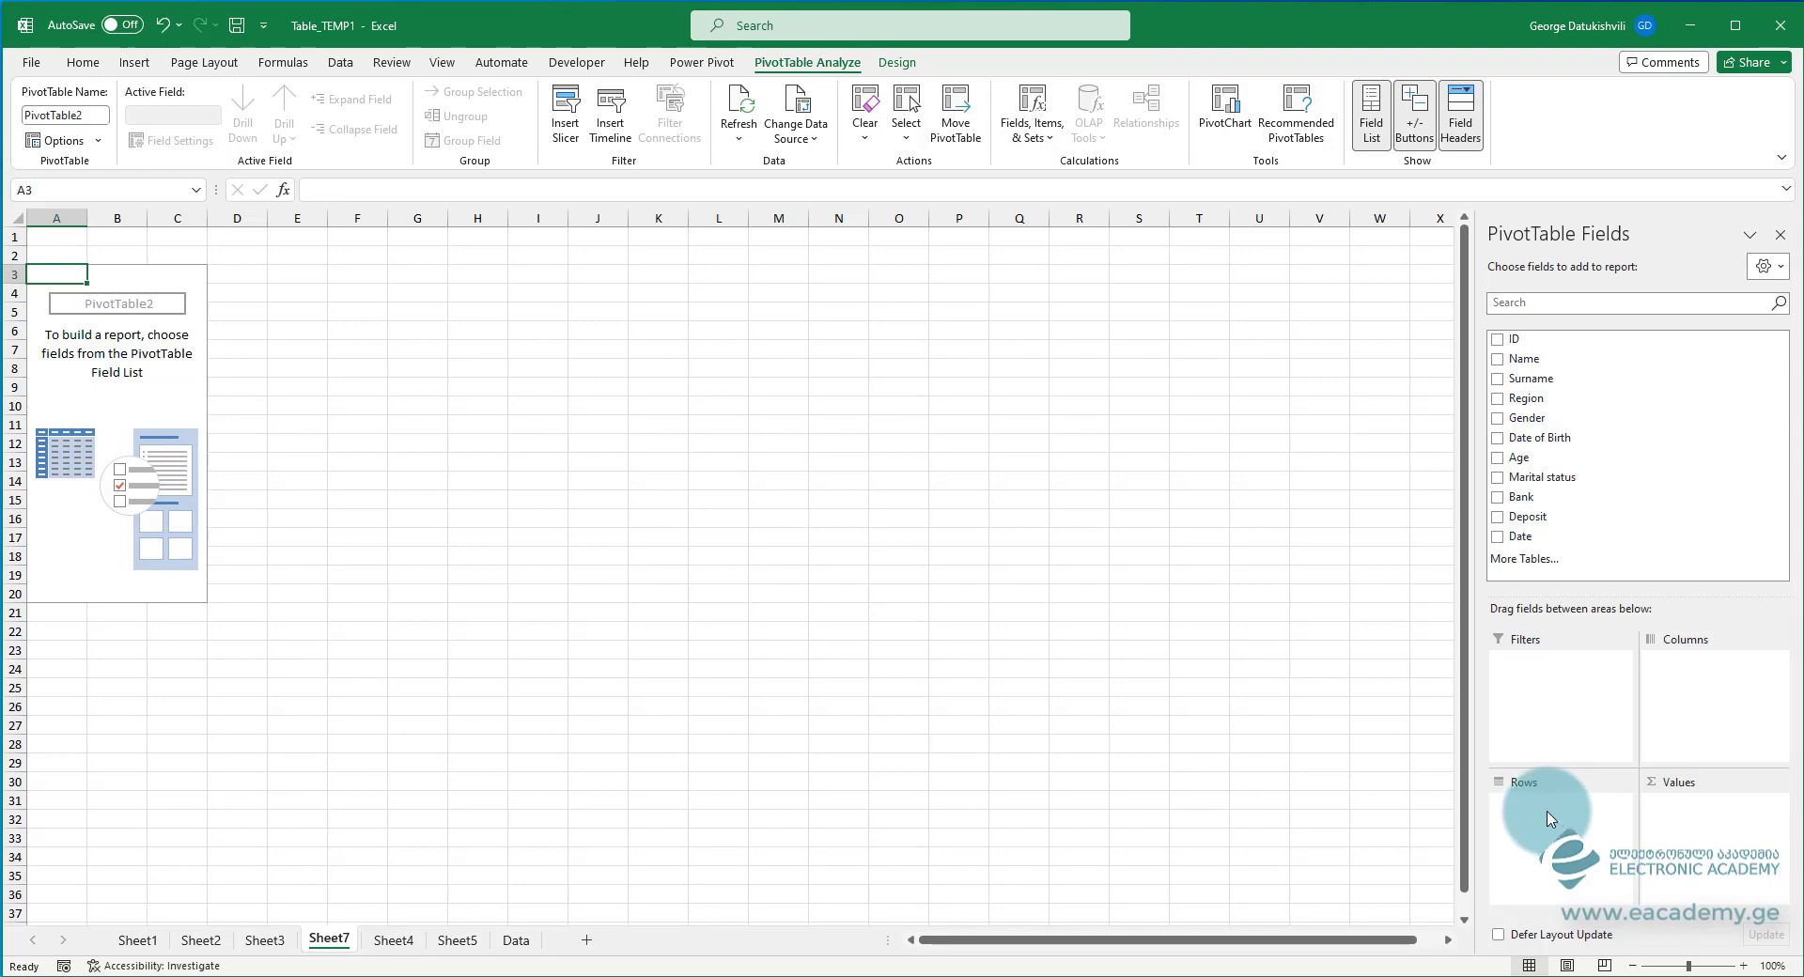
{"action": "left_click_drag", "start_coordinate": [1550, 501], "coordinate": [1668, 672]}
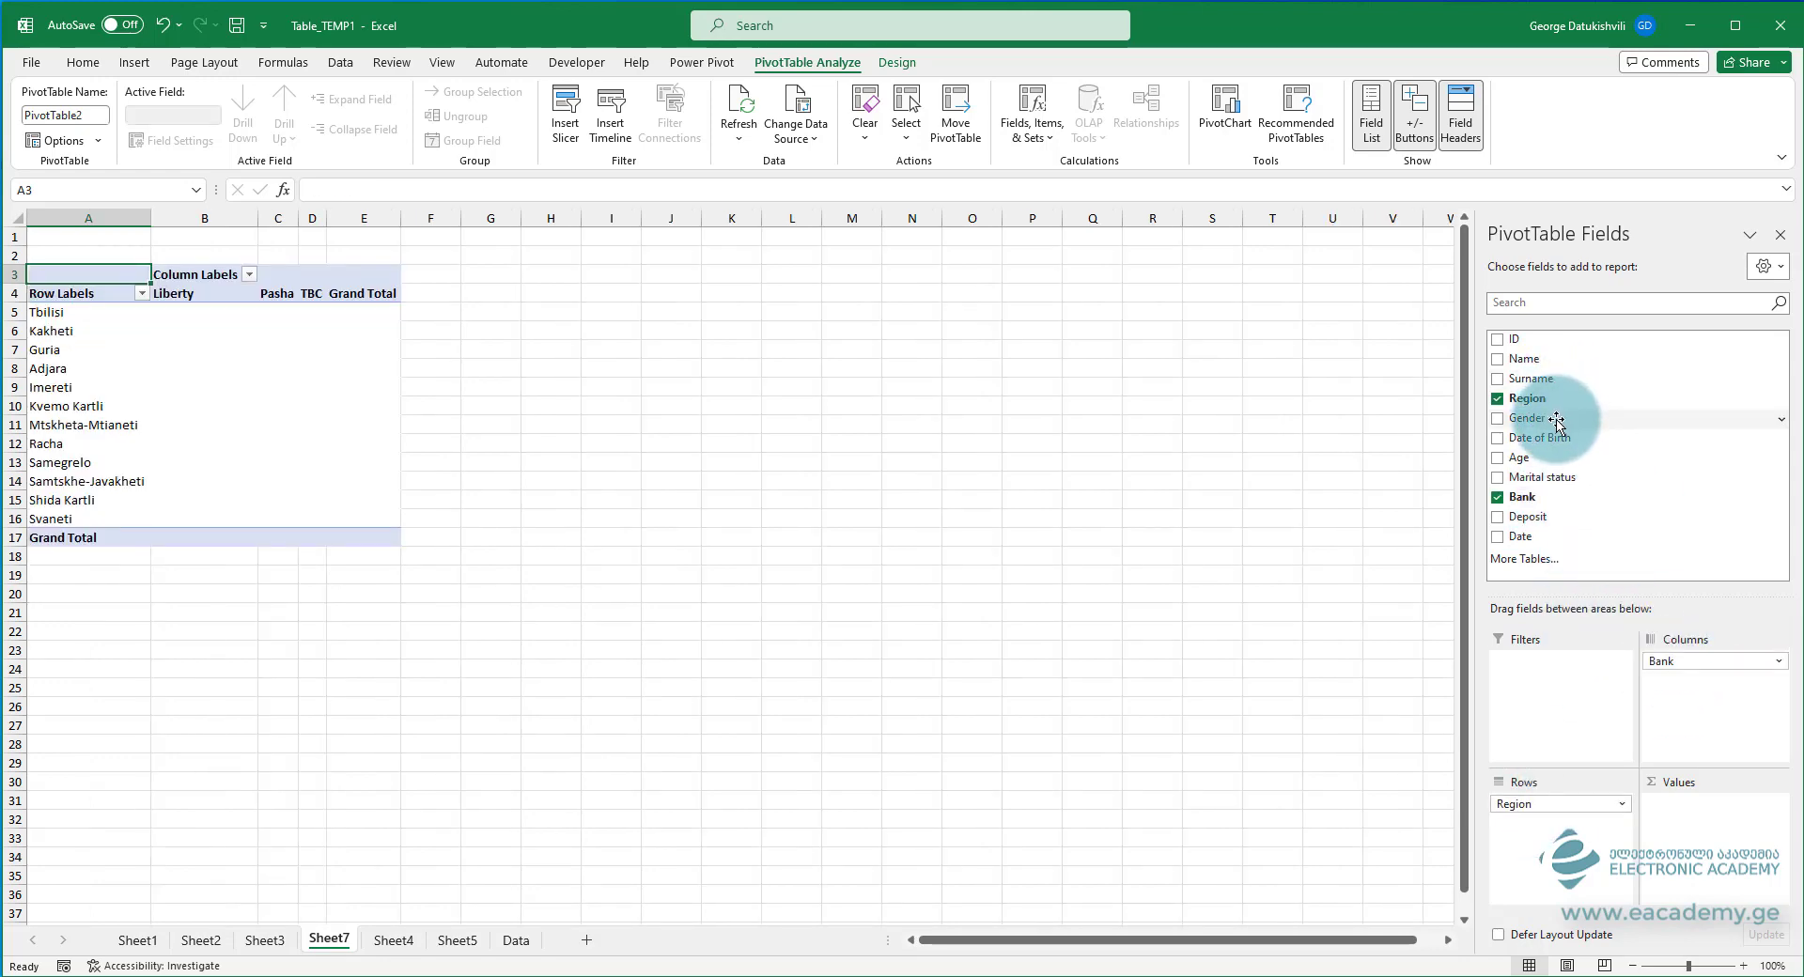
{"action": "left_click_drag", "start_coordinate": [1550, 516], "coordinate": [1672, 808]}
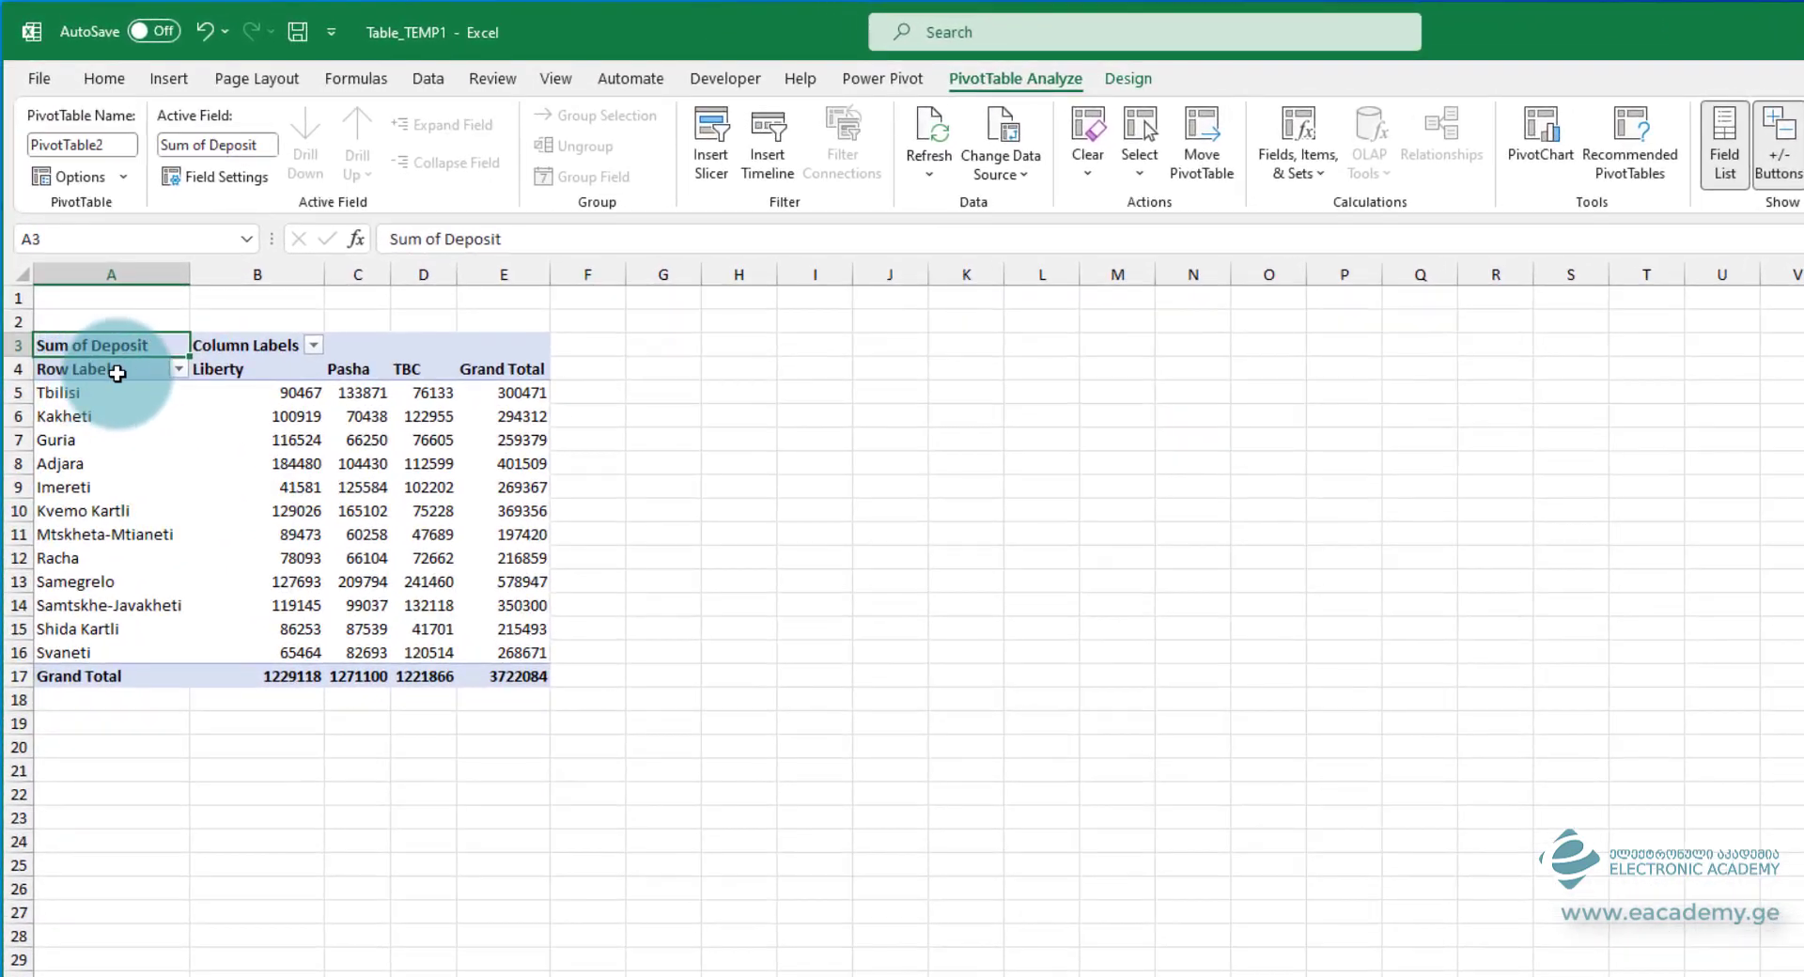
- Sort the PivotTable's region row labels from A to Z and check the resulting order
{"action": "left_click", "coordinate": [124, 297]}
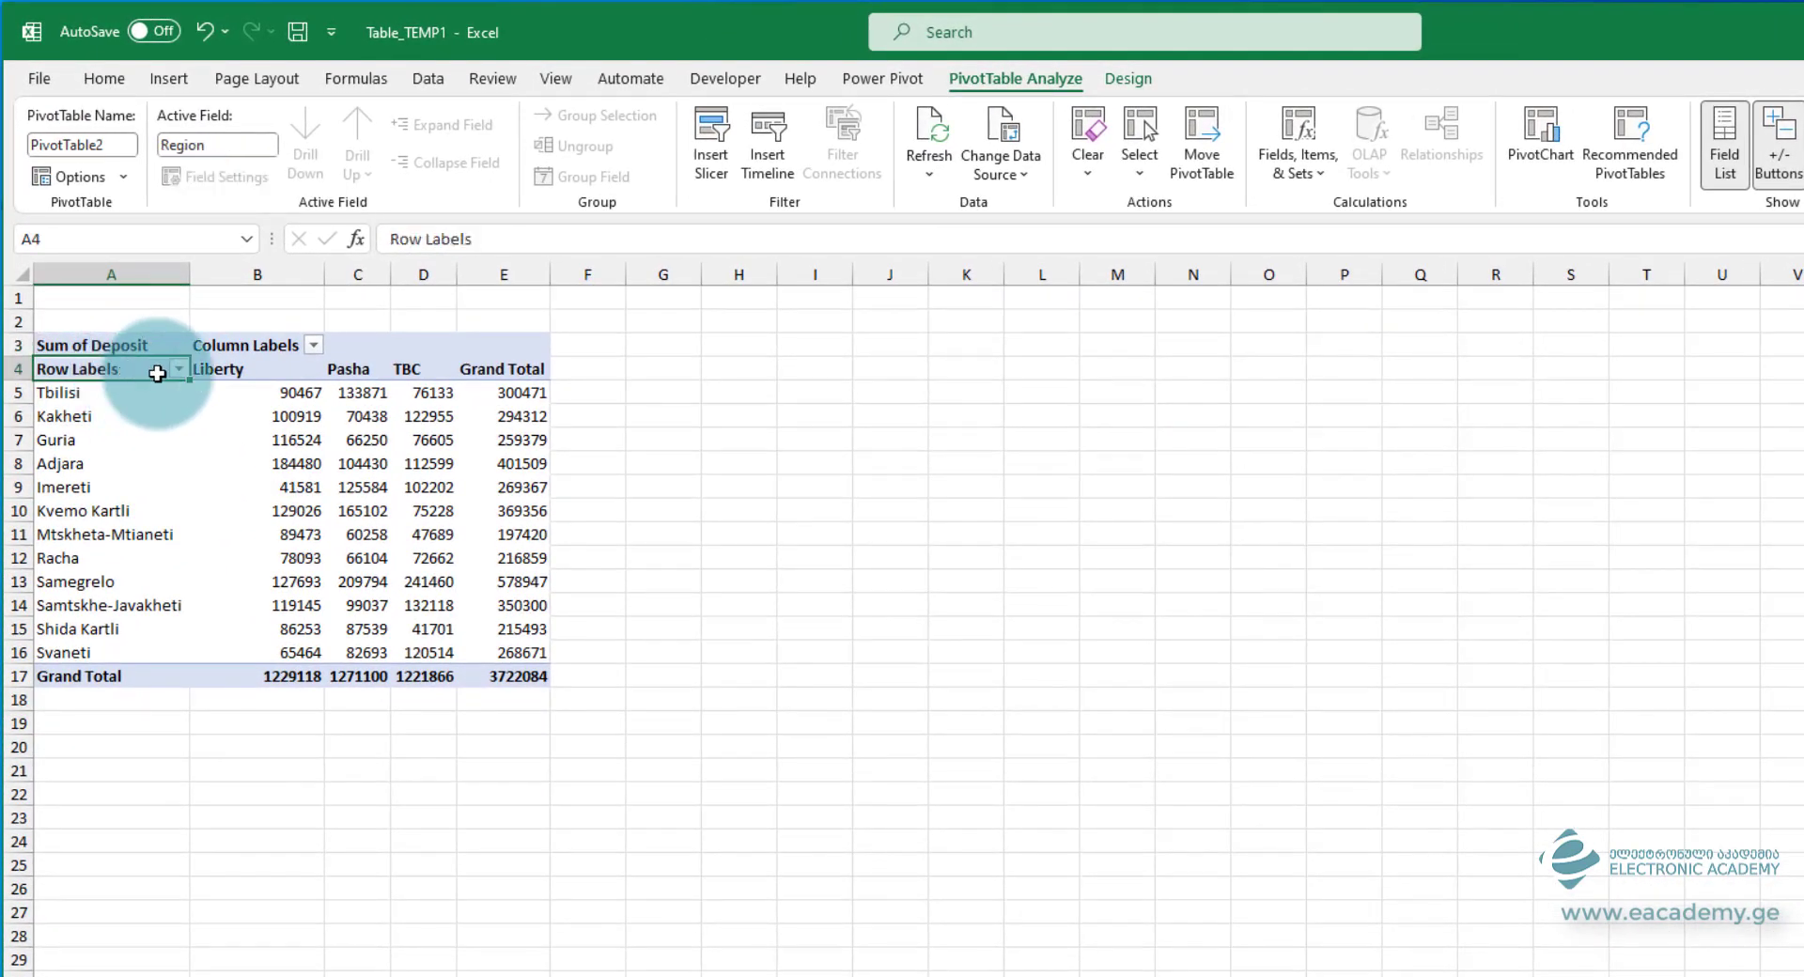
{"action": "left_click", "coordinate": [177, 370]}
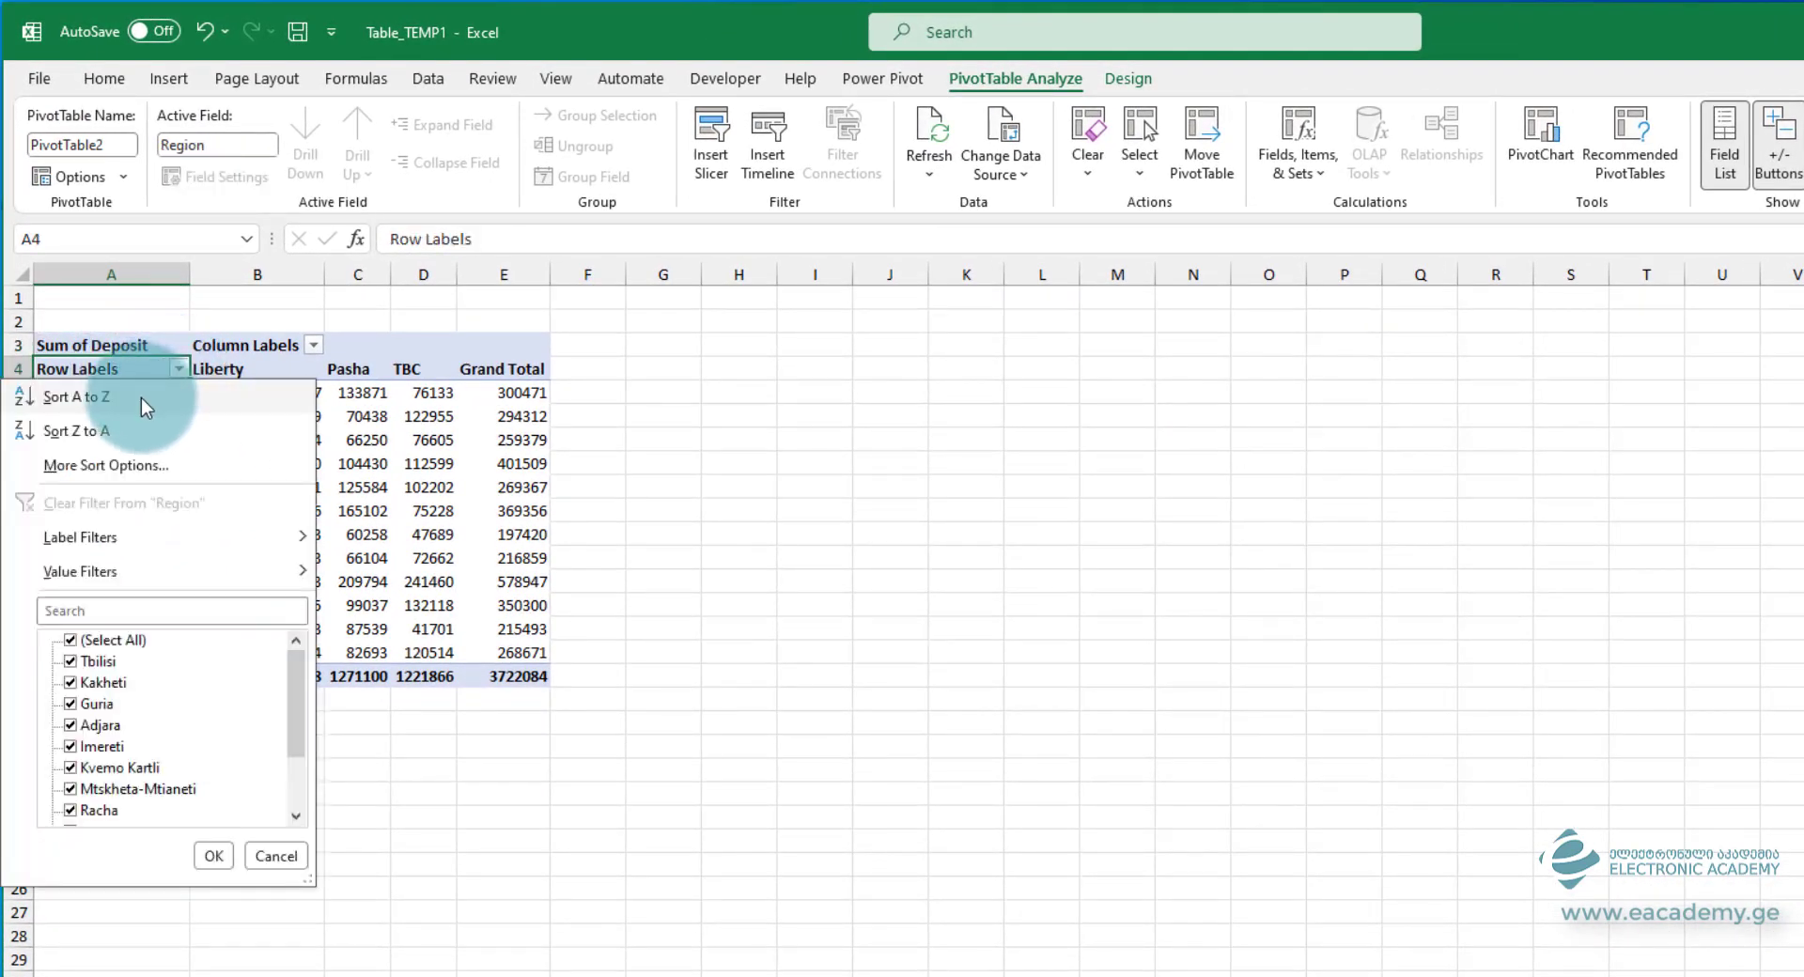
{"action": "key", "text": "Escape"}
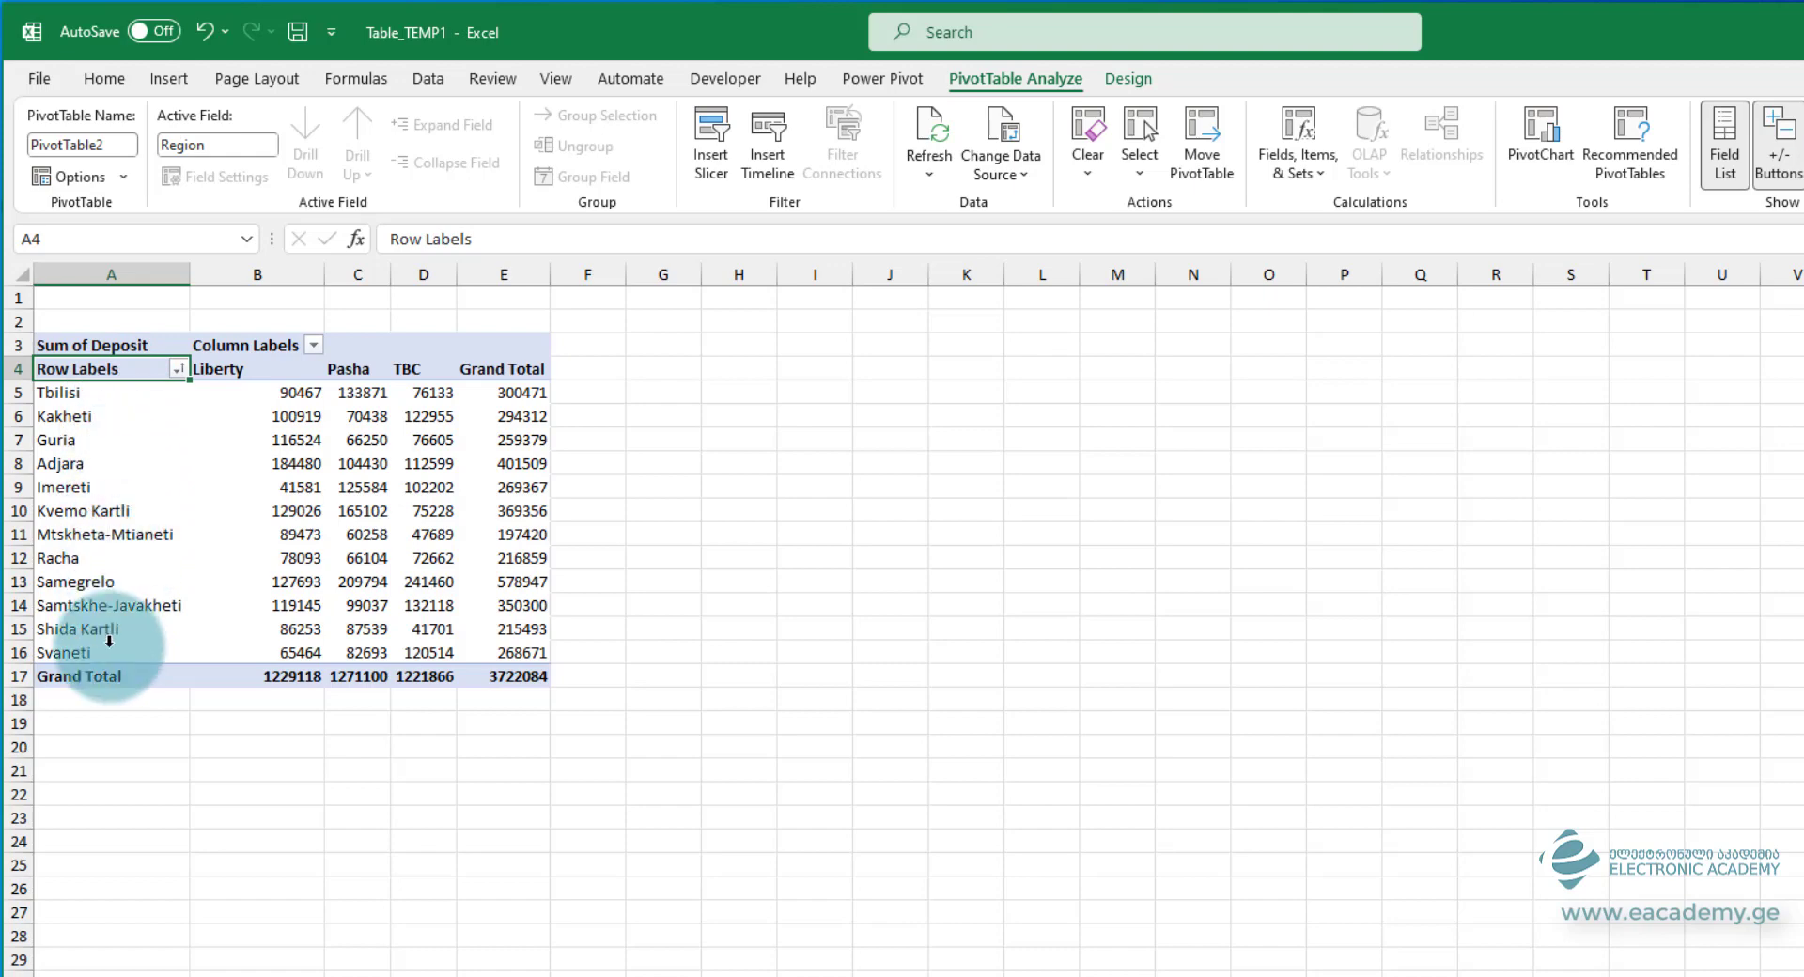
{"action": "left_click", "coordinate": [101, 395]}
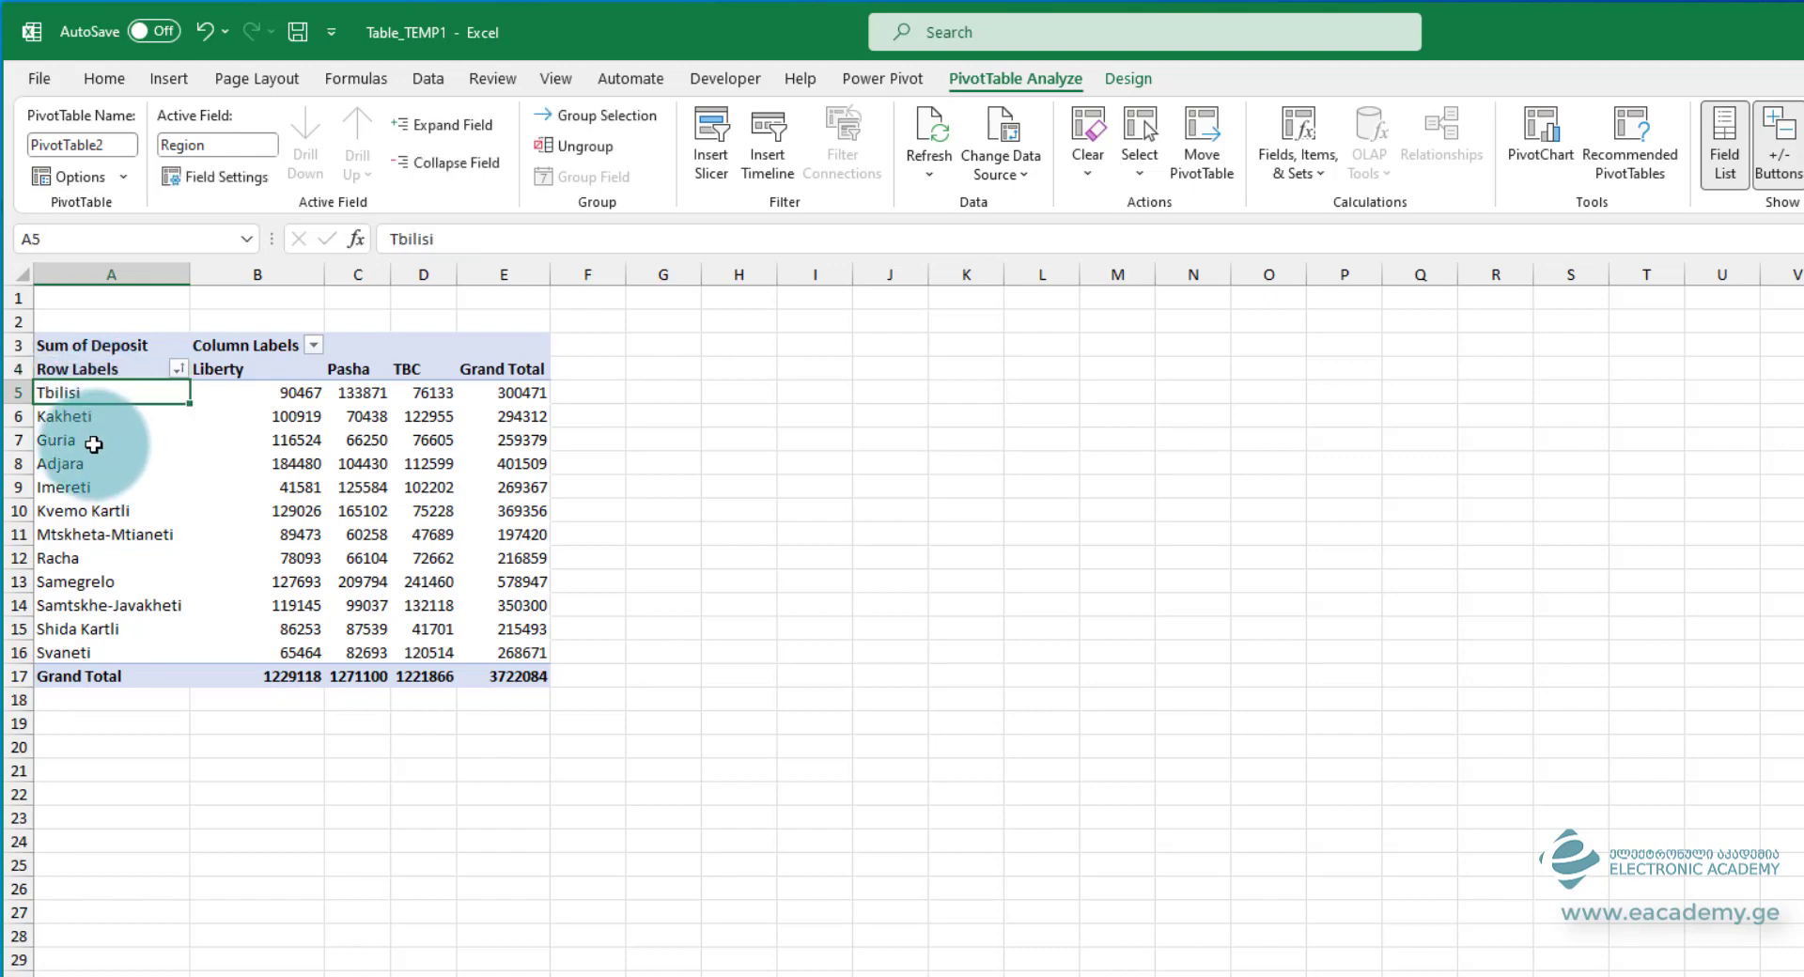
{"action": "left_click", "coordinate": [94, 443]}
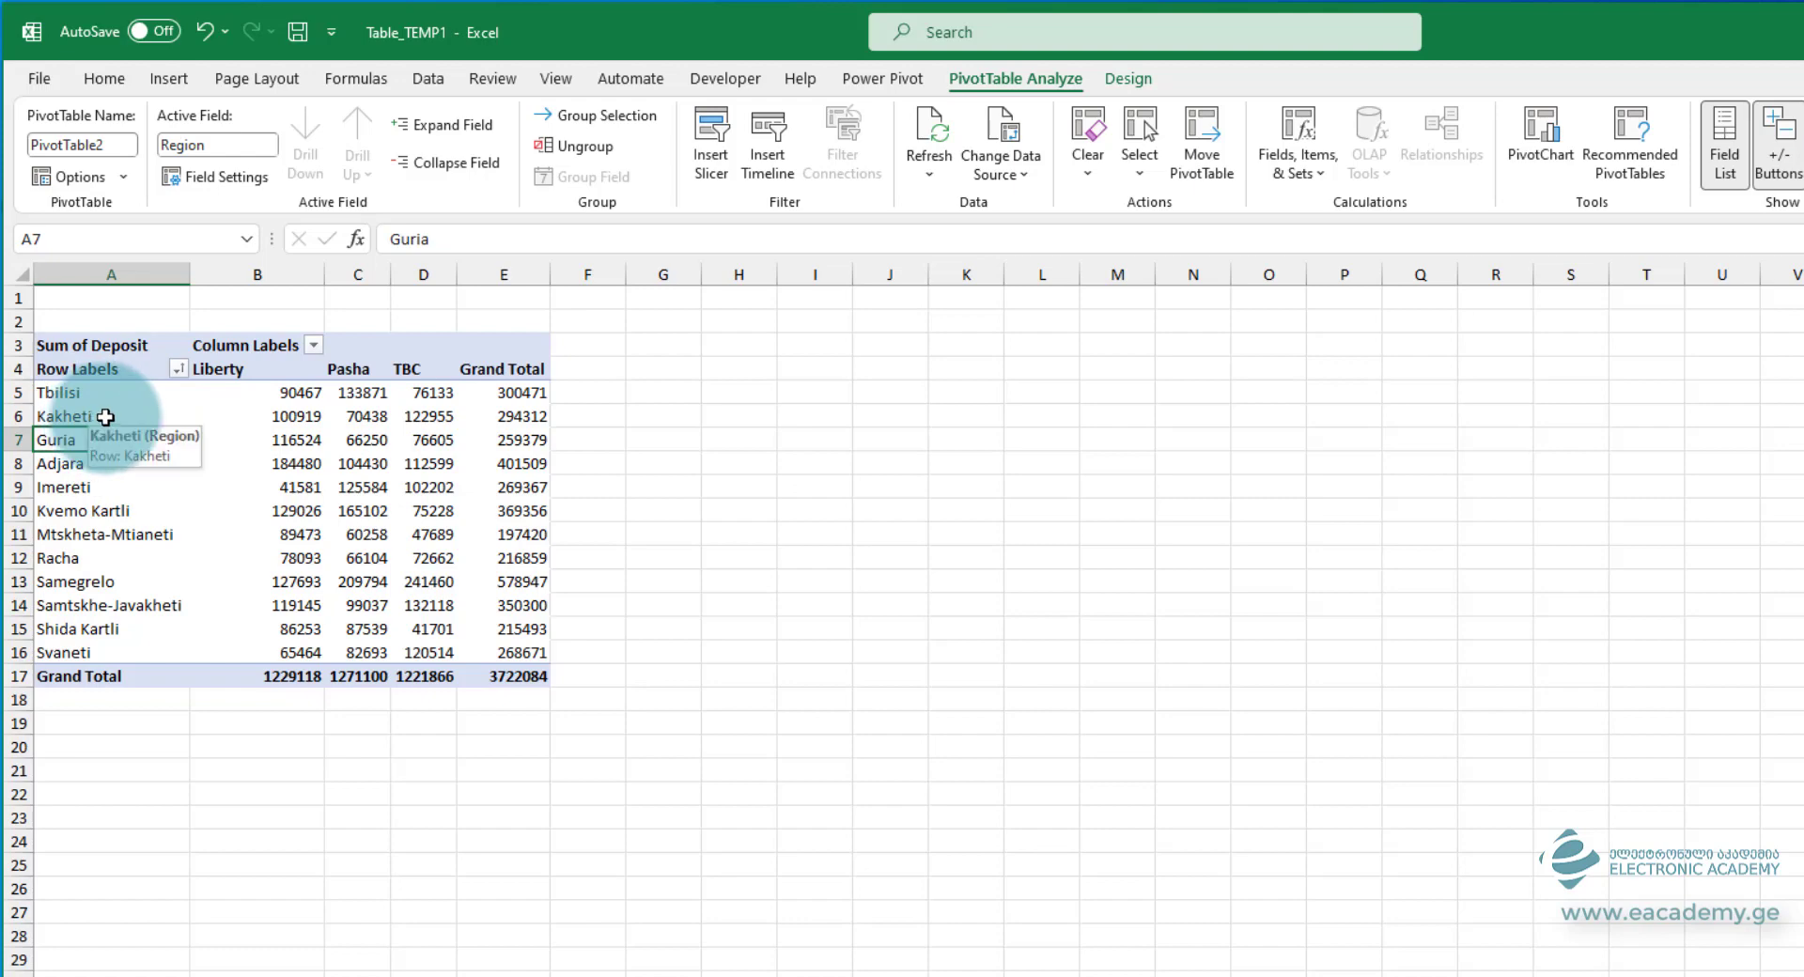
- Sort the PivotTable's region row labels from Z to A and review the reordered list
{"action": "left_click", "coordinate": [177, 368]}
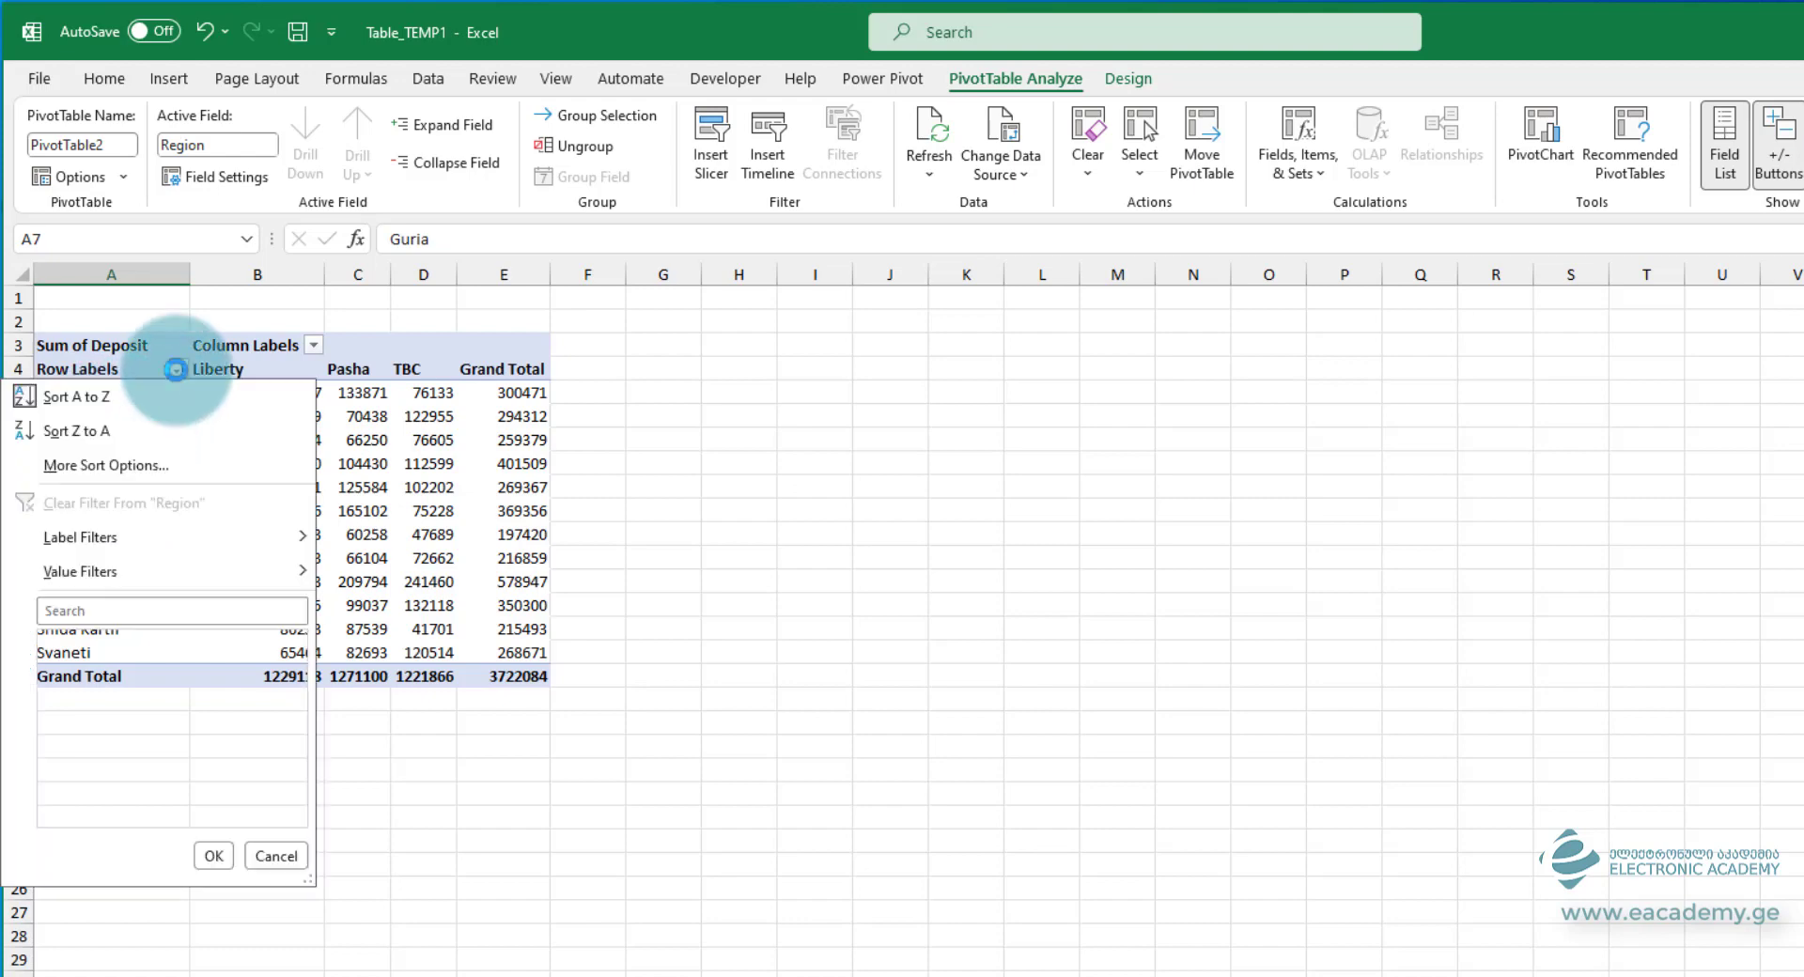
{"action": "left_click", "coordinate": [129, 443]}
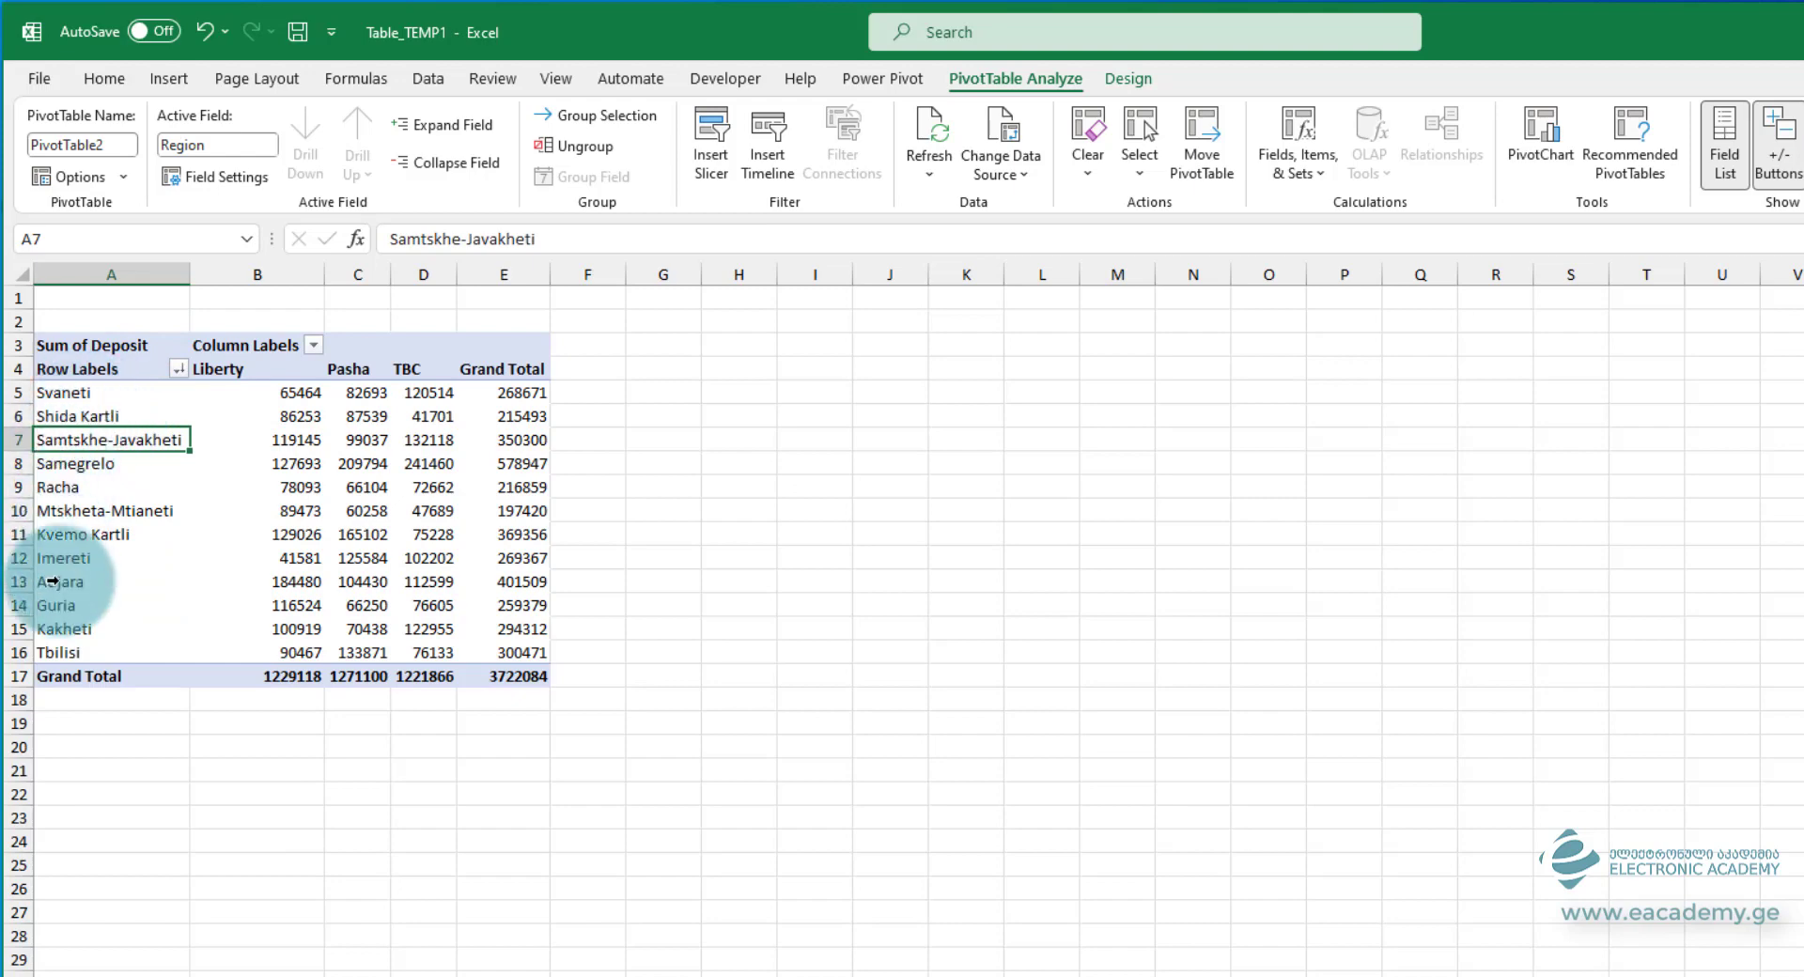
{"action": "left_click_drag", "start_coordinate": [101, 395], "coordinate": [90, 578]}
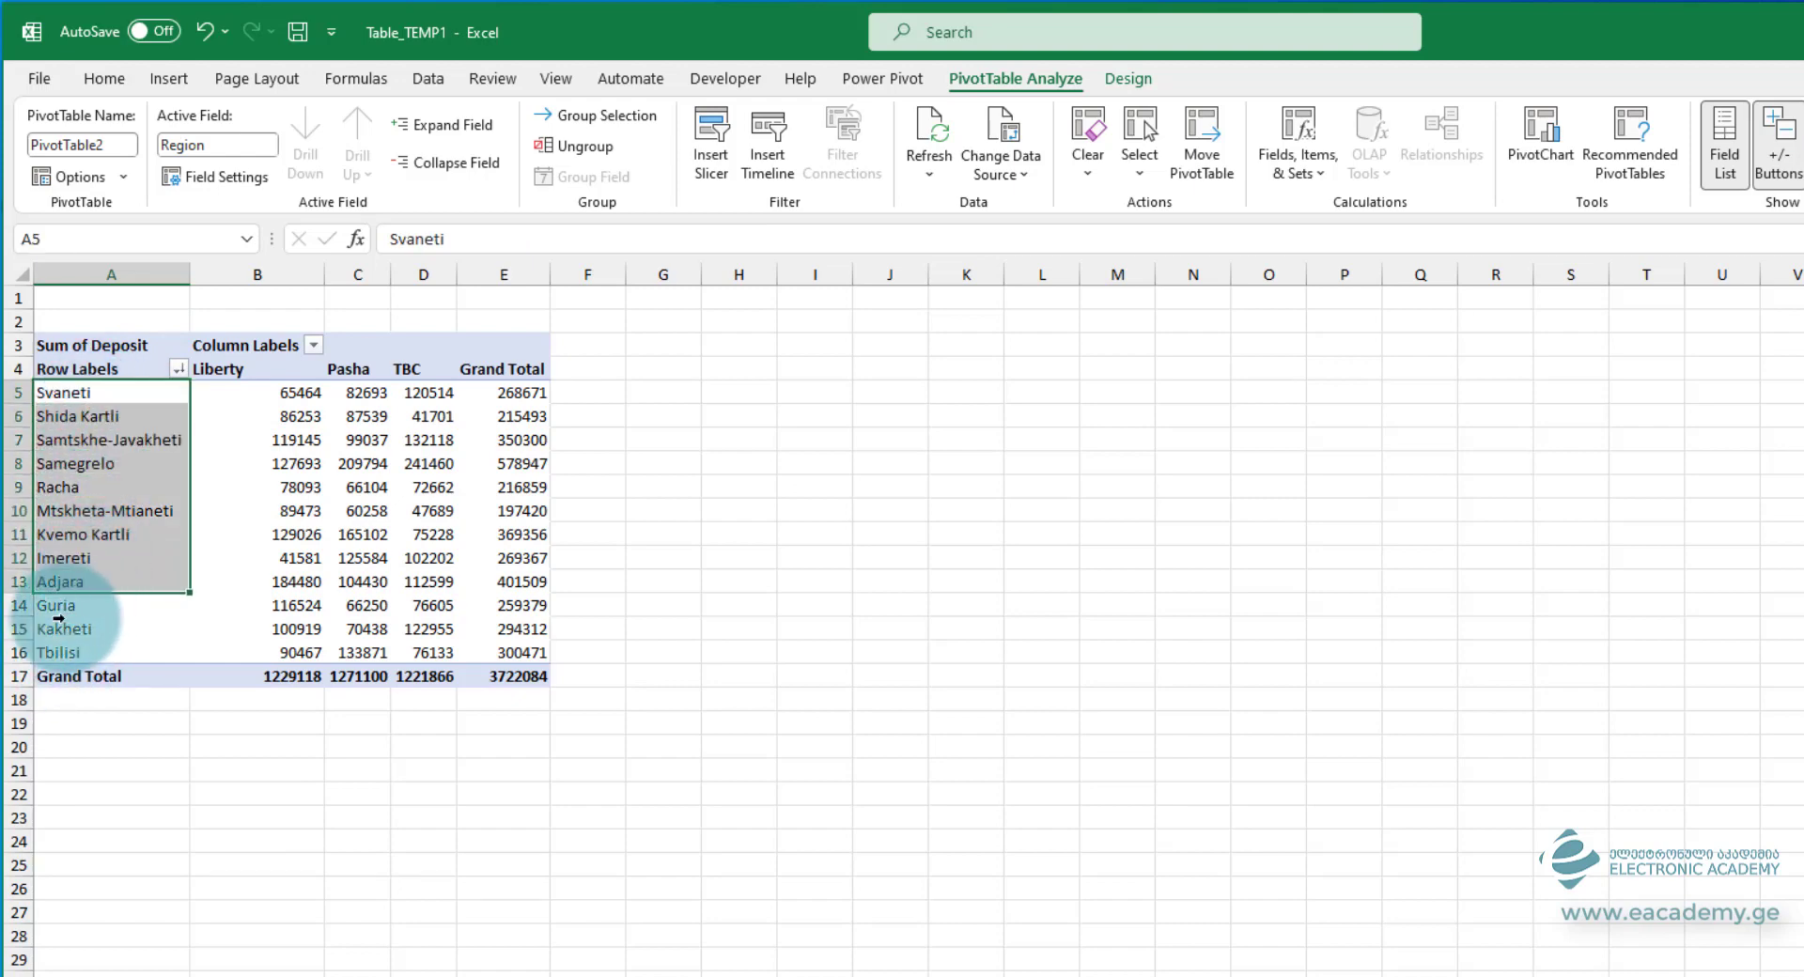
{"action": "left_click", "coordinate": [108, 423]}
{"action": "left_click", "coordinate": [131, 425]}
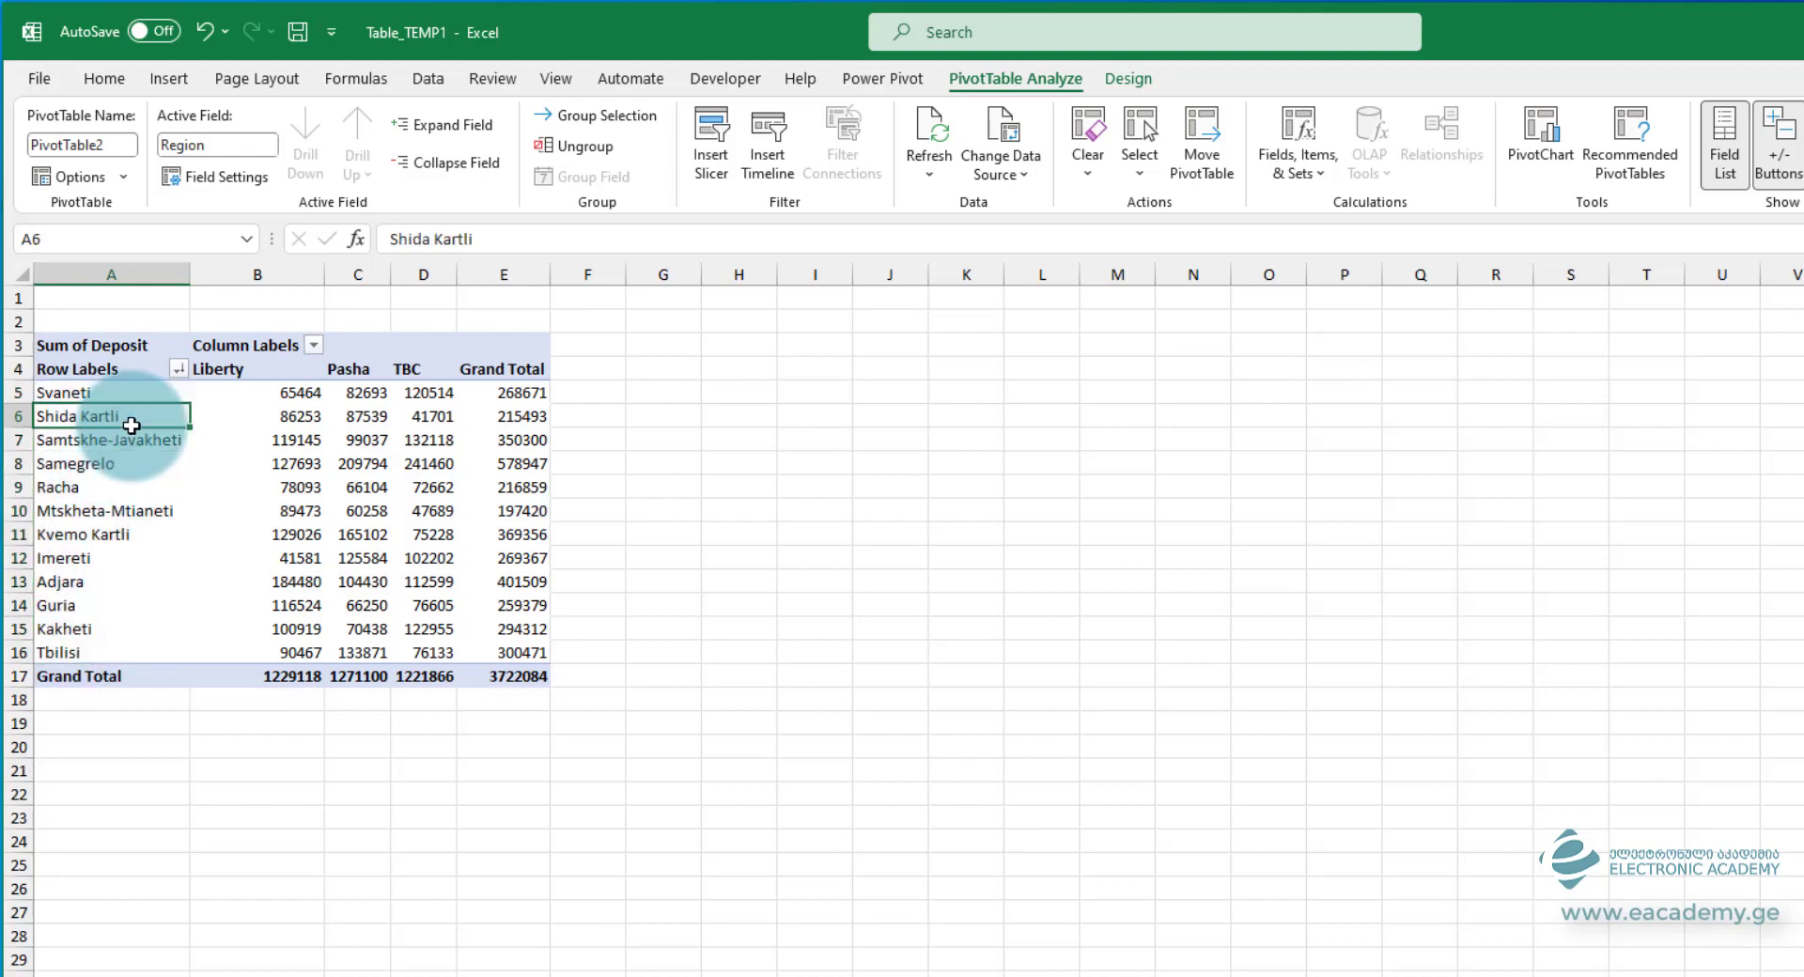
- Sort the PivotTable's bank column labels from A to Z and then reverse them to Z to A
{"action": "left_click", "coordinate": [314, 346]}
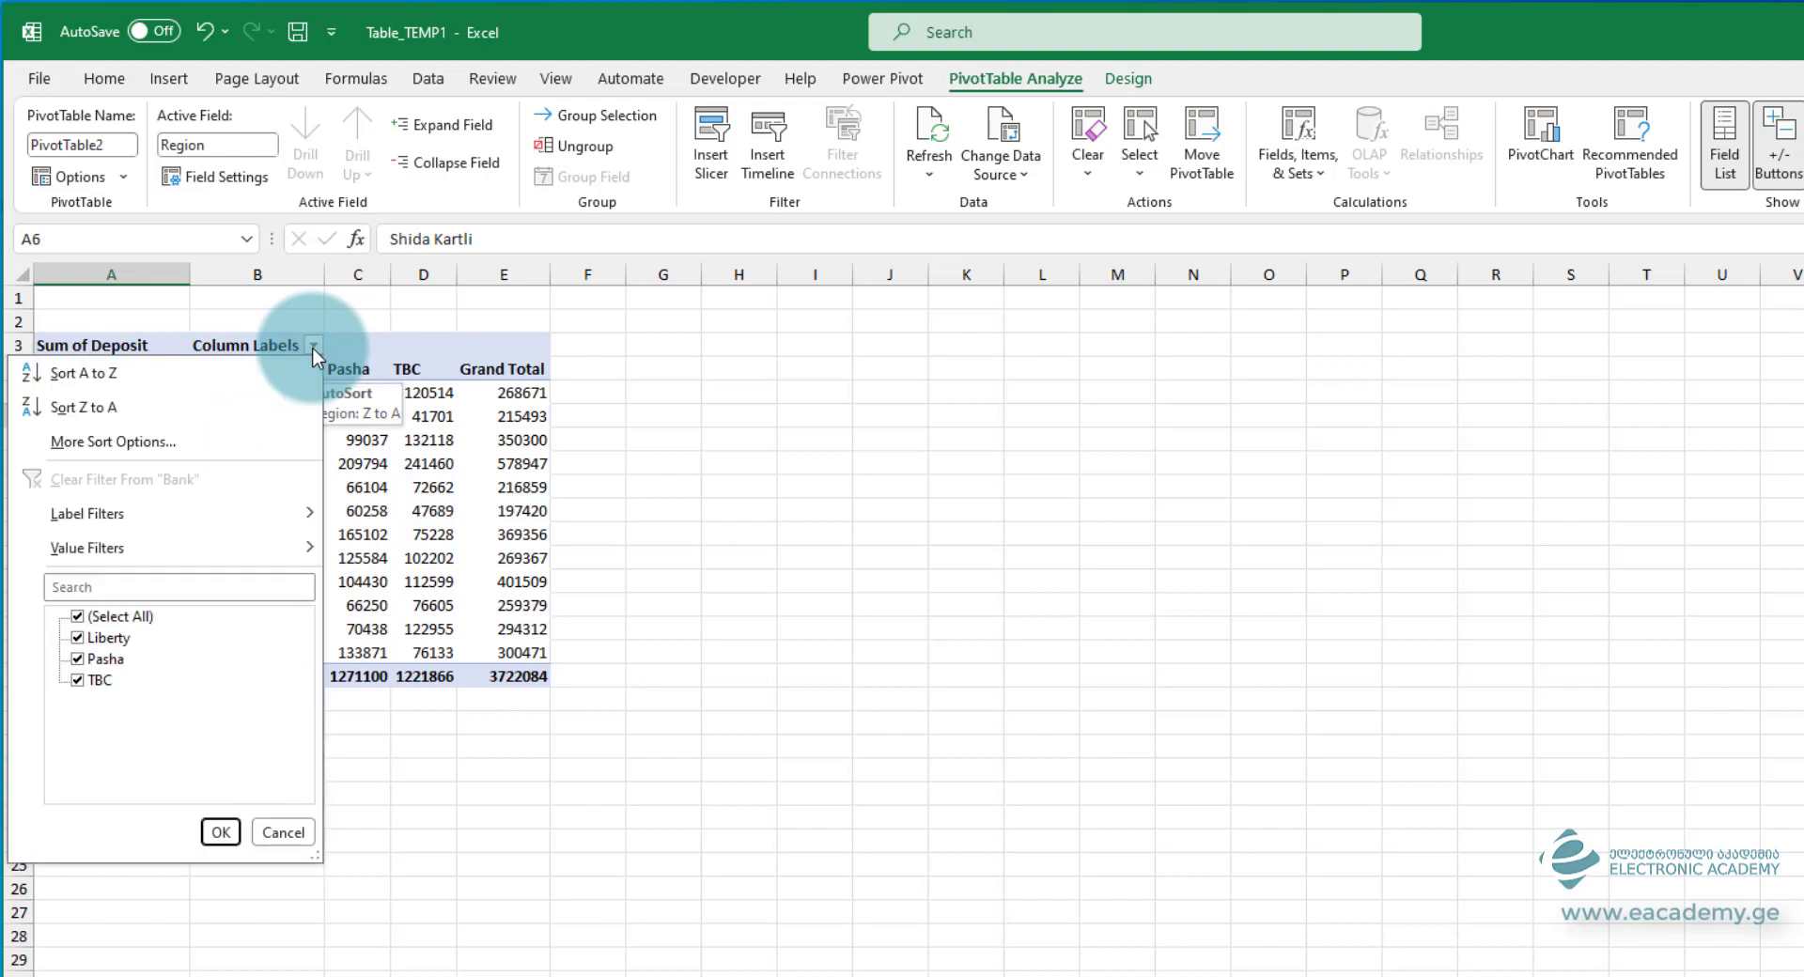
{"action": "left_click", "coordinate": [167, 376]}
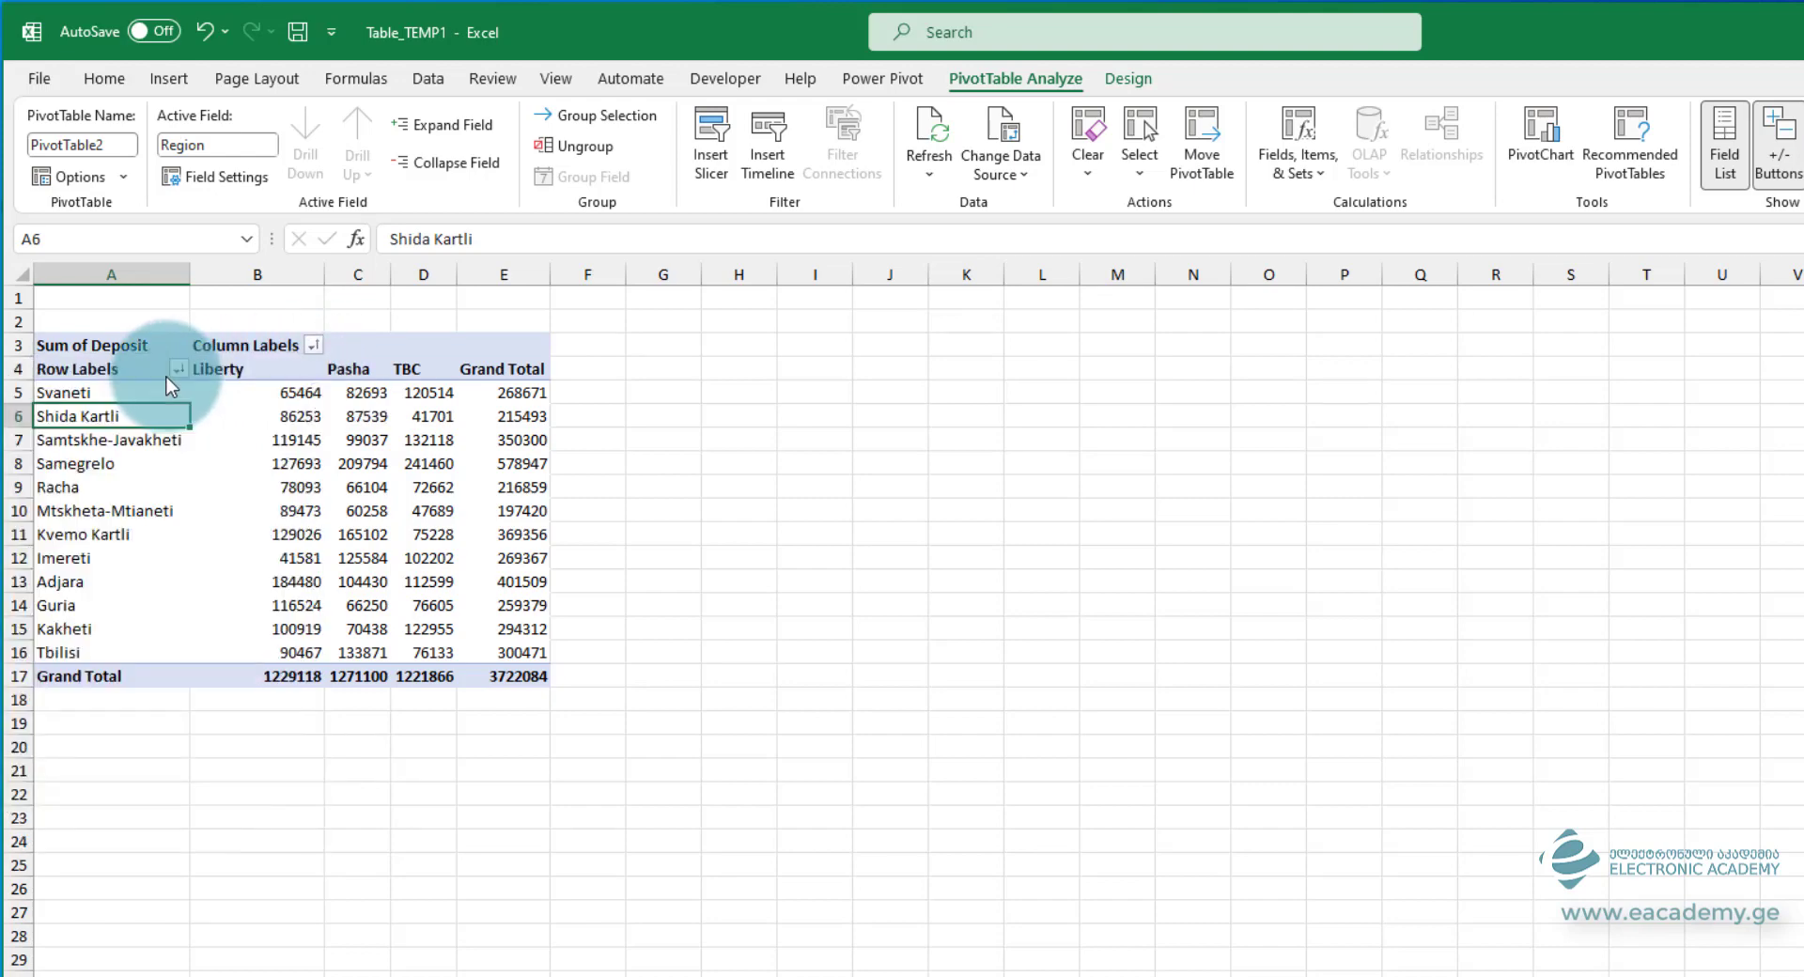
{"action": "left_click", "coordinate": [315, 347]}
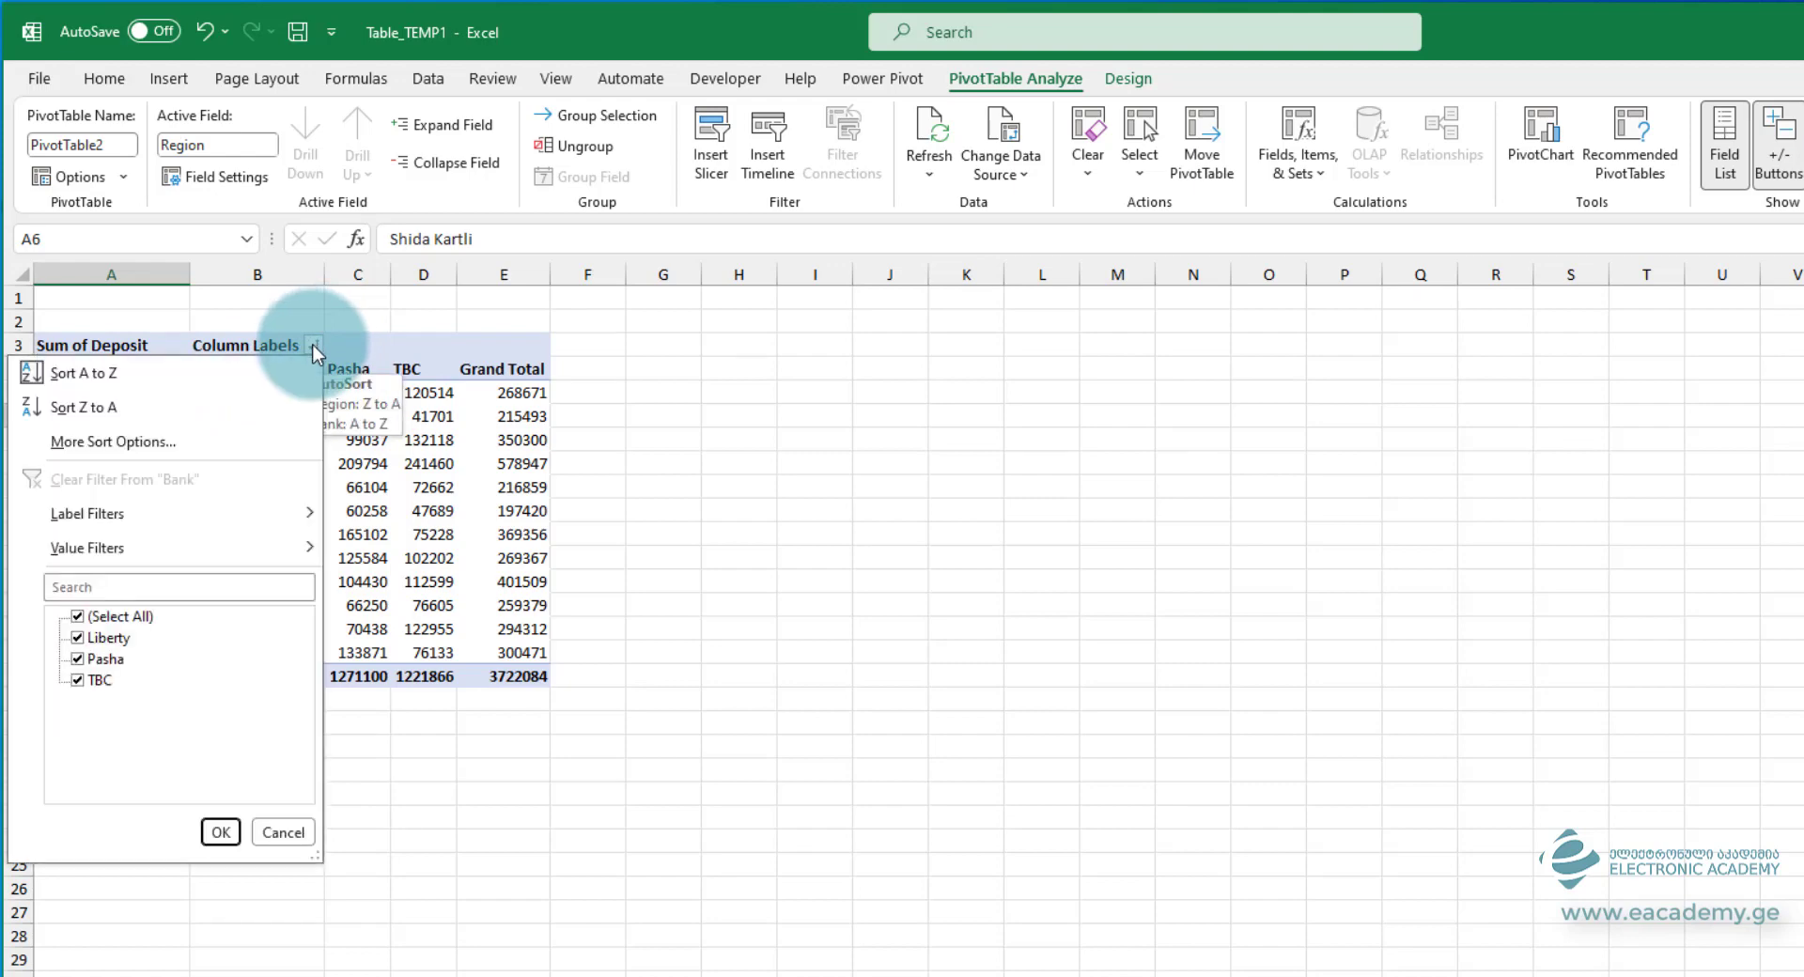
{"action": "left_click", "coordinate": [200, 408]}
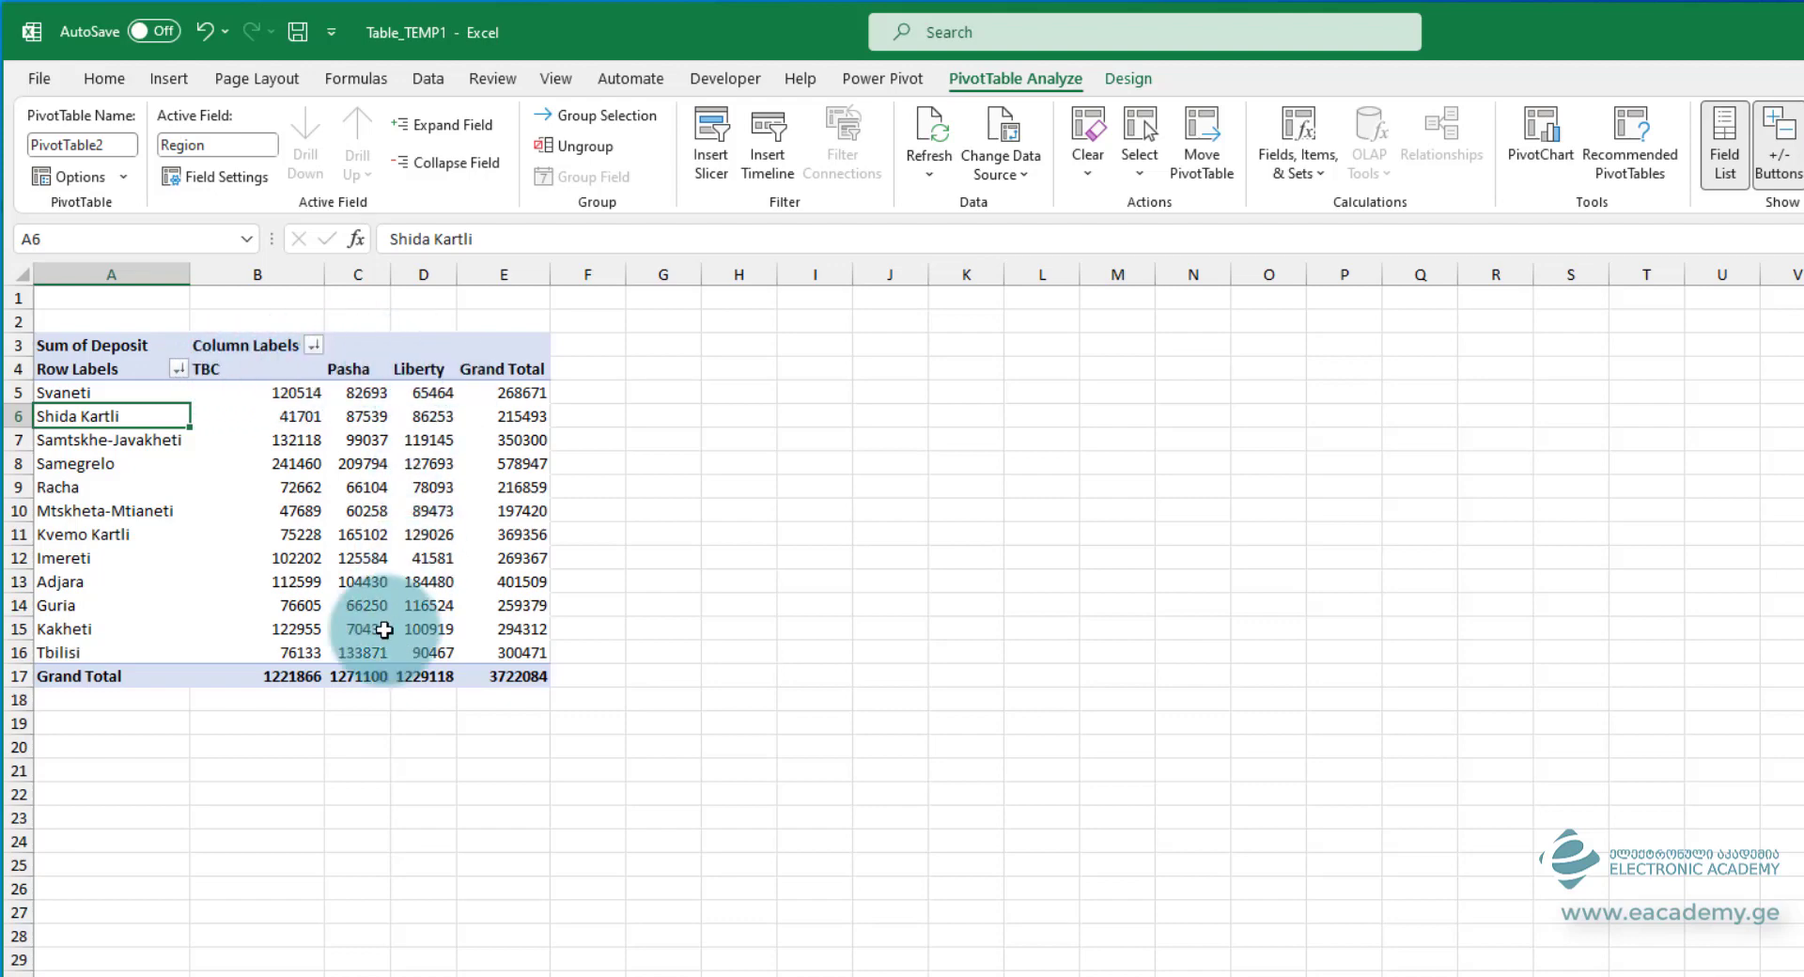
- Sort the bank column labels back from A to Z and check each bank heading
{"action": "left_click", "coordinate": [315, 344]}
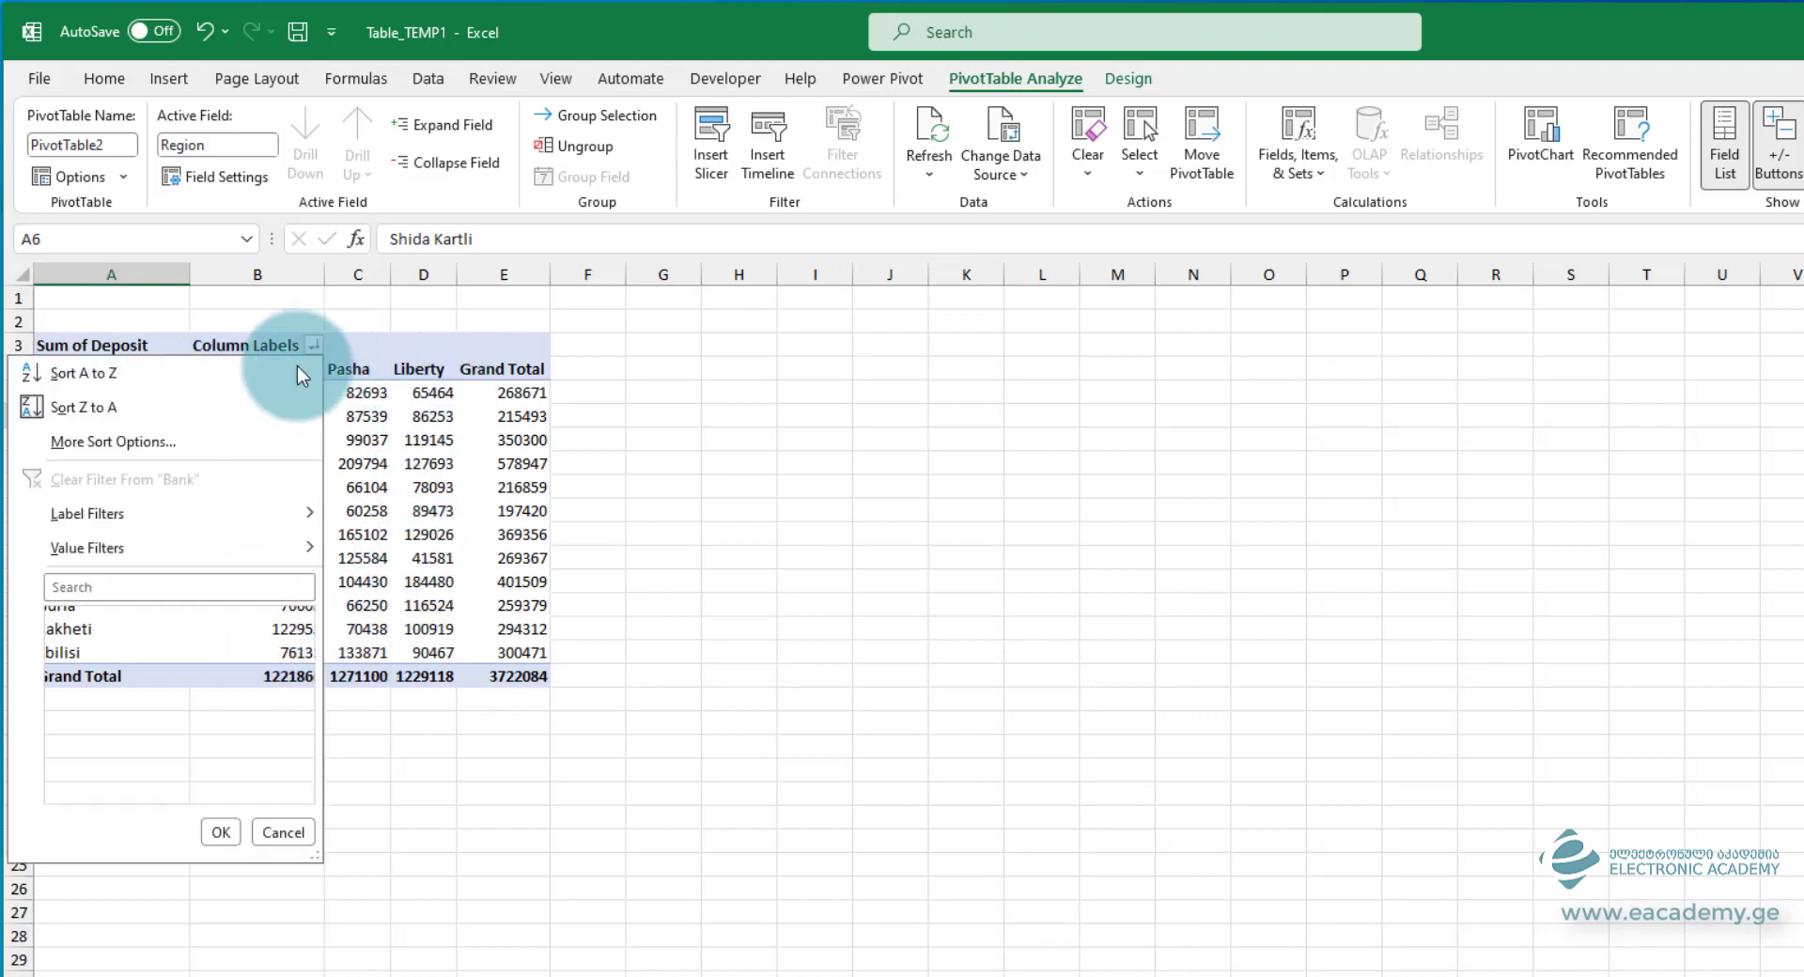
{"action": "left_click", "coordinate": [182, 381]}
{"action": "left_click", "coordinate": [254, 368]}
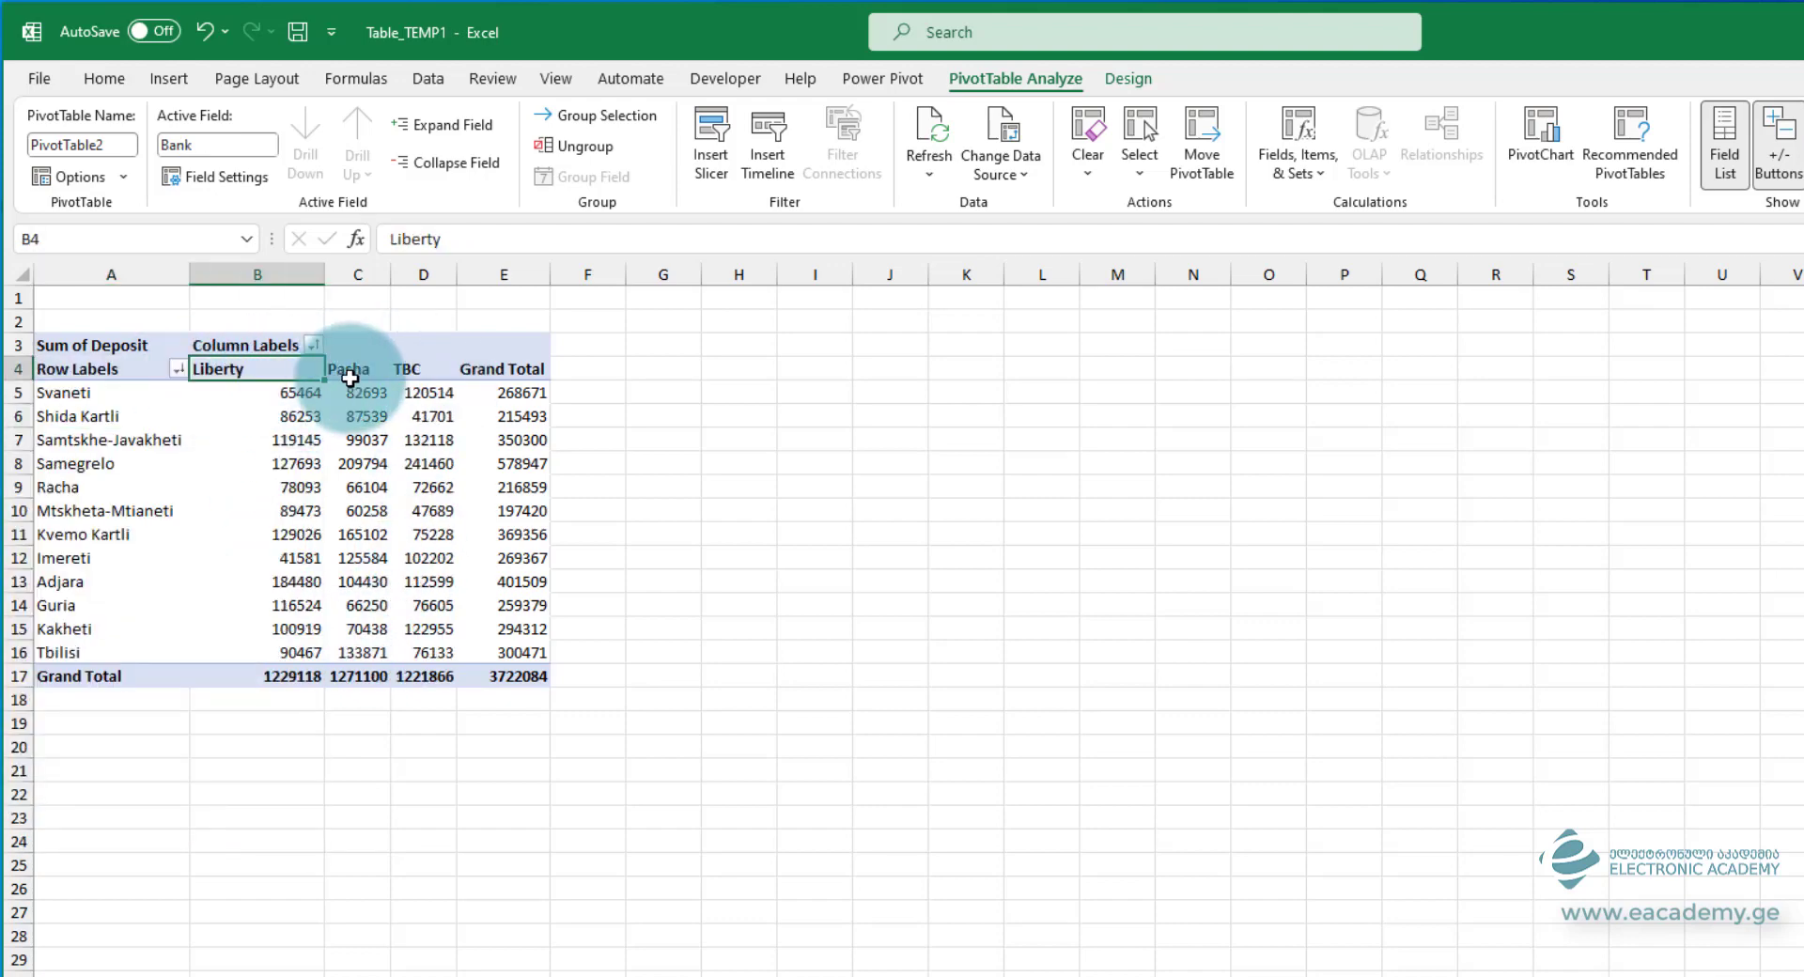
{"action": "left_click", "coordinate": [357, 369]}
{"action": "left_click", "coordinate": [424, 371]}
- Sort the PivotTable's bank column labels from Z to A
{"action": "left_click", "coordinate": [315, 345]}
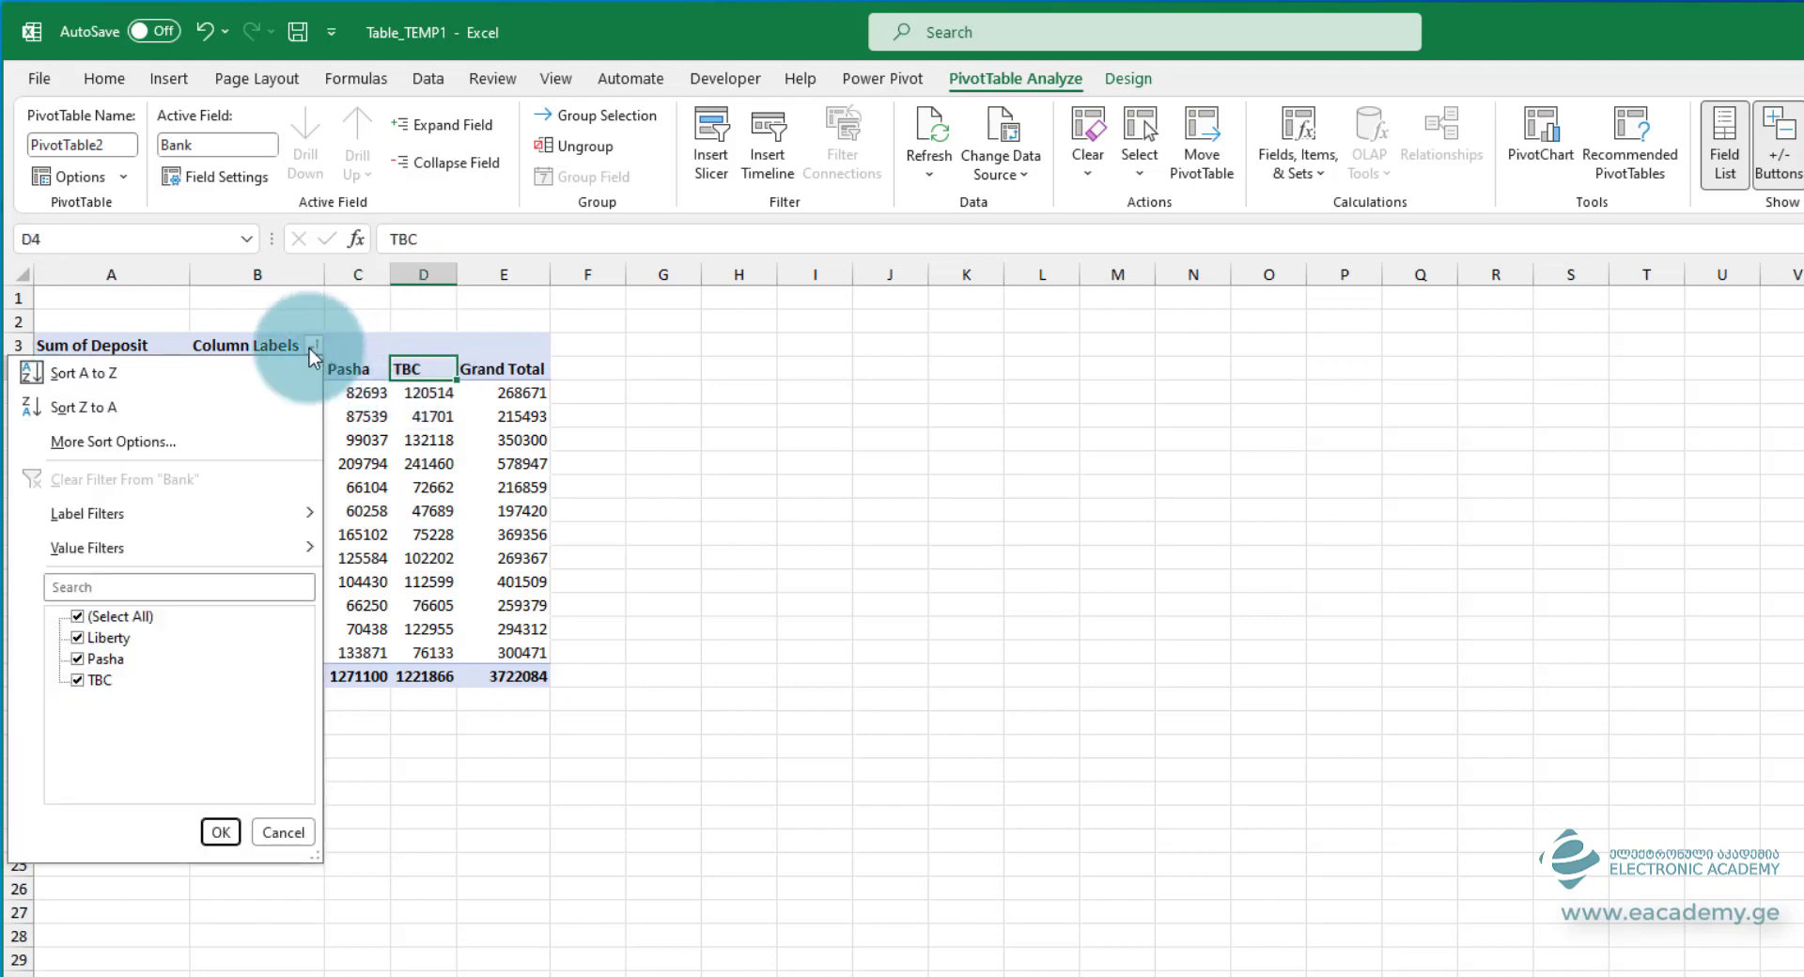
{"action": "left_click", "coordinate": [225, 415]}
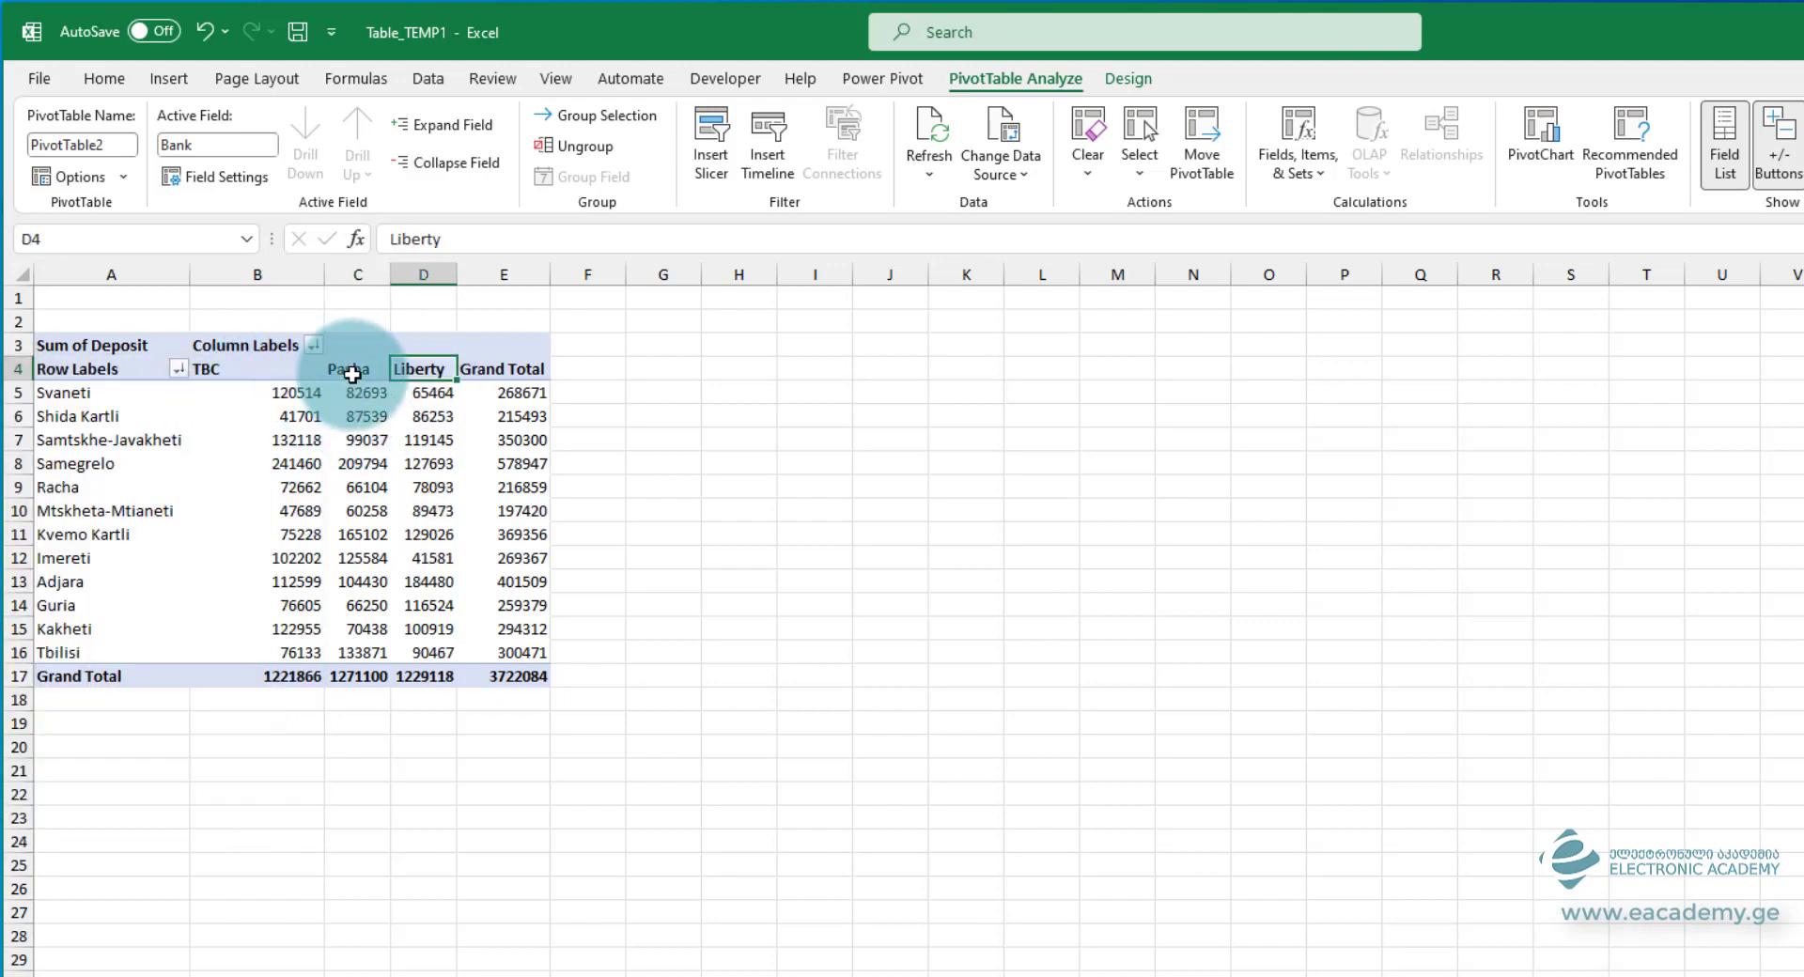
- Set the Region row labels to manual sorting so that items can be rearranged freely
{"action": "left_click", "coordinate": [90, 416]}
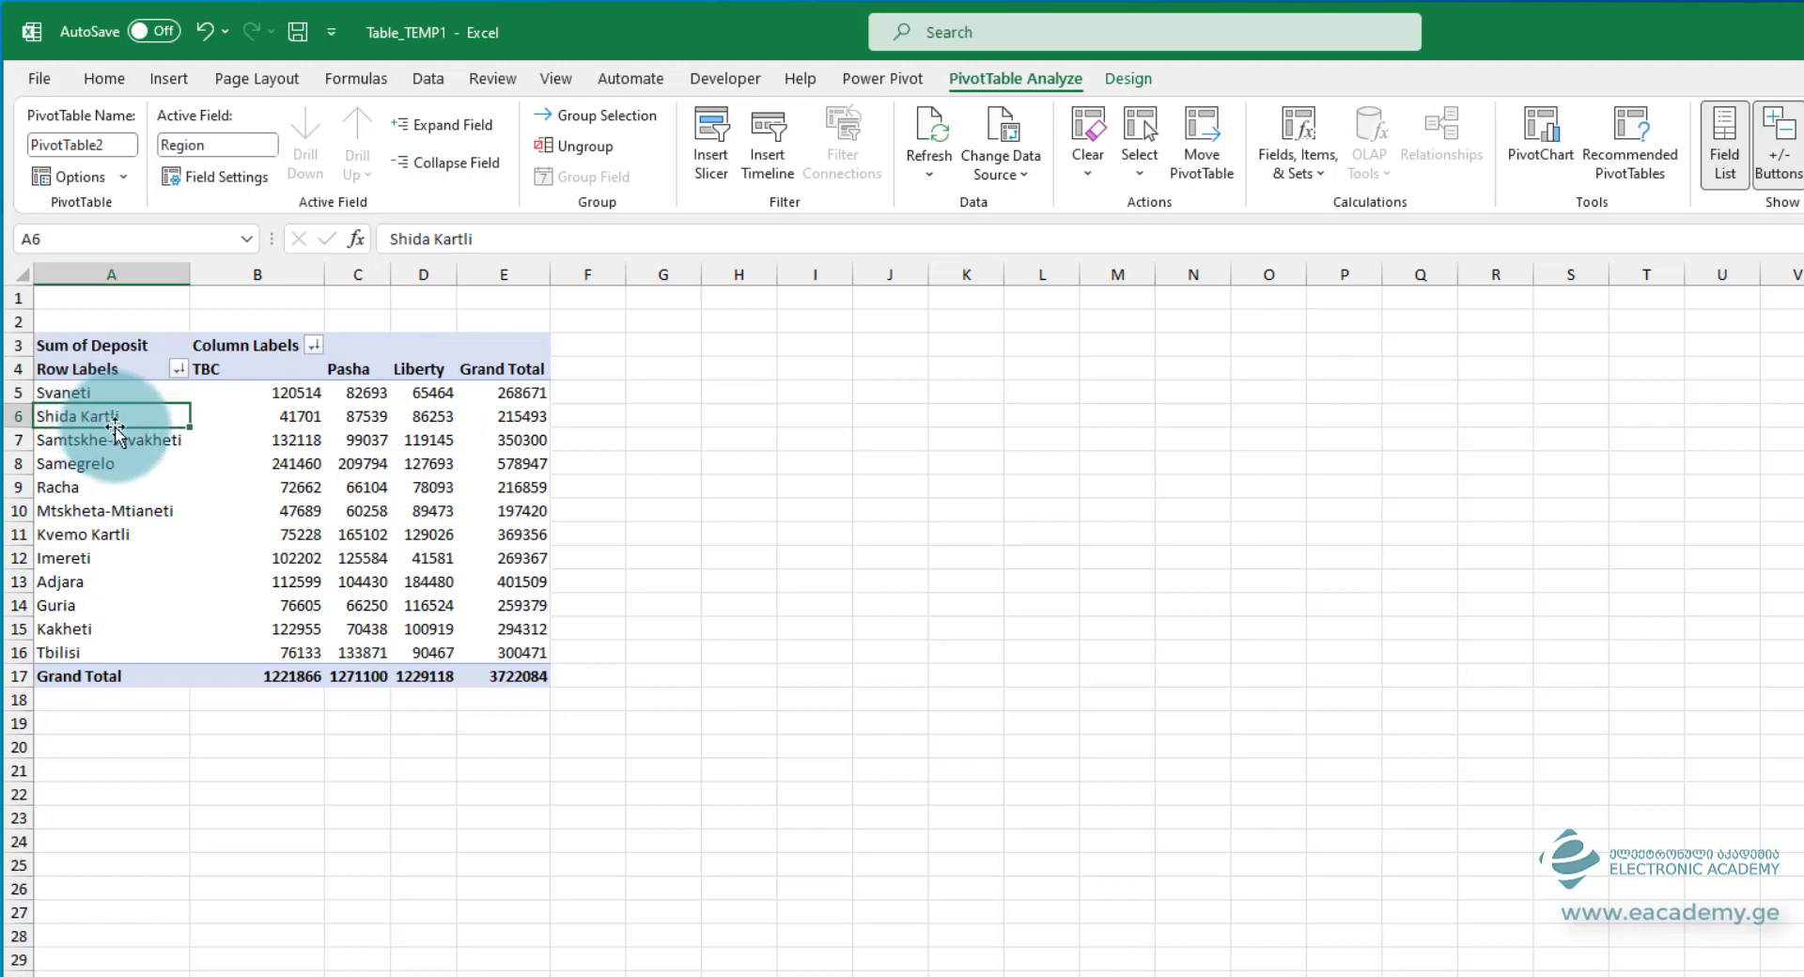
{"action": "left_click", "coordinate": [178, 370]}
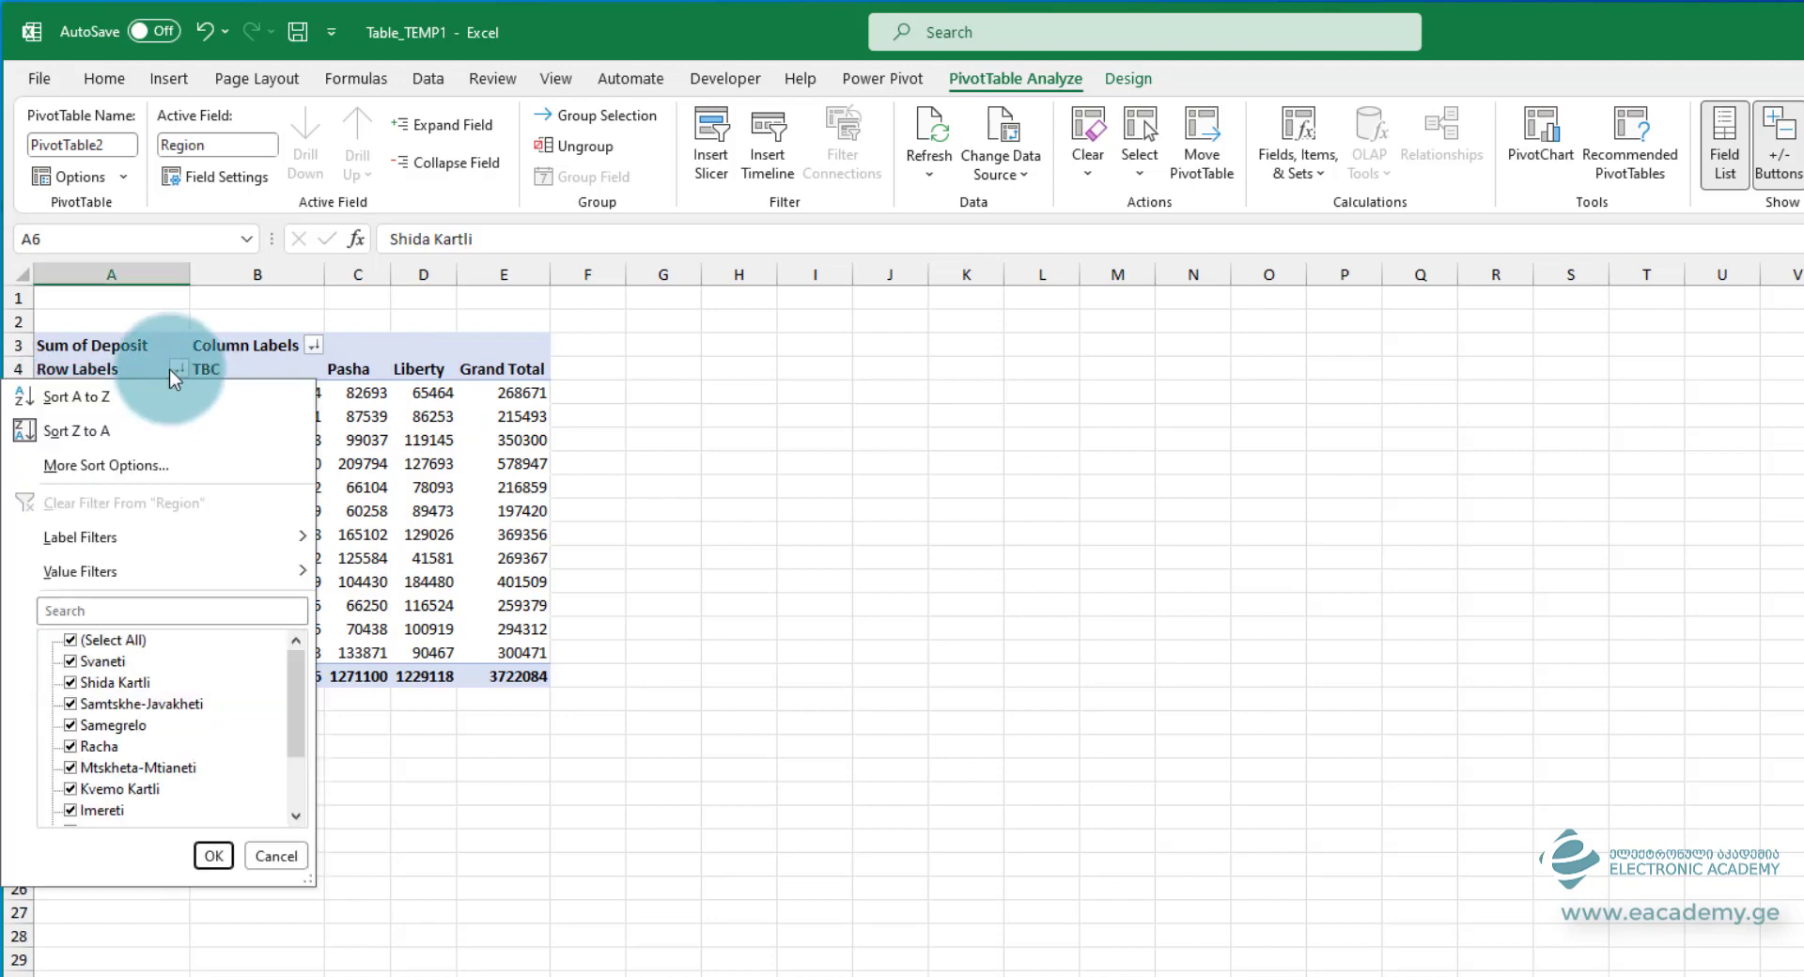
{"action": "left_click", "coordinate": [167, 465]}
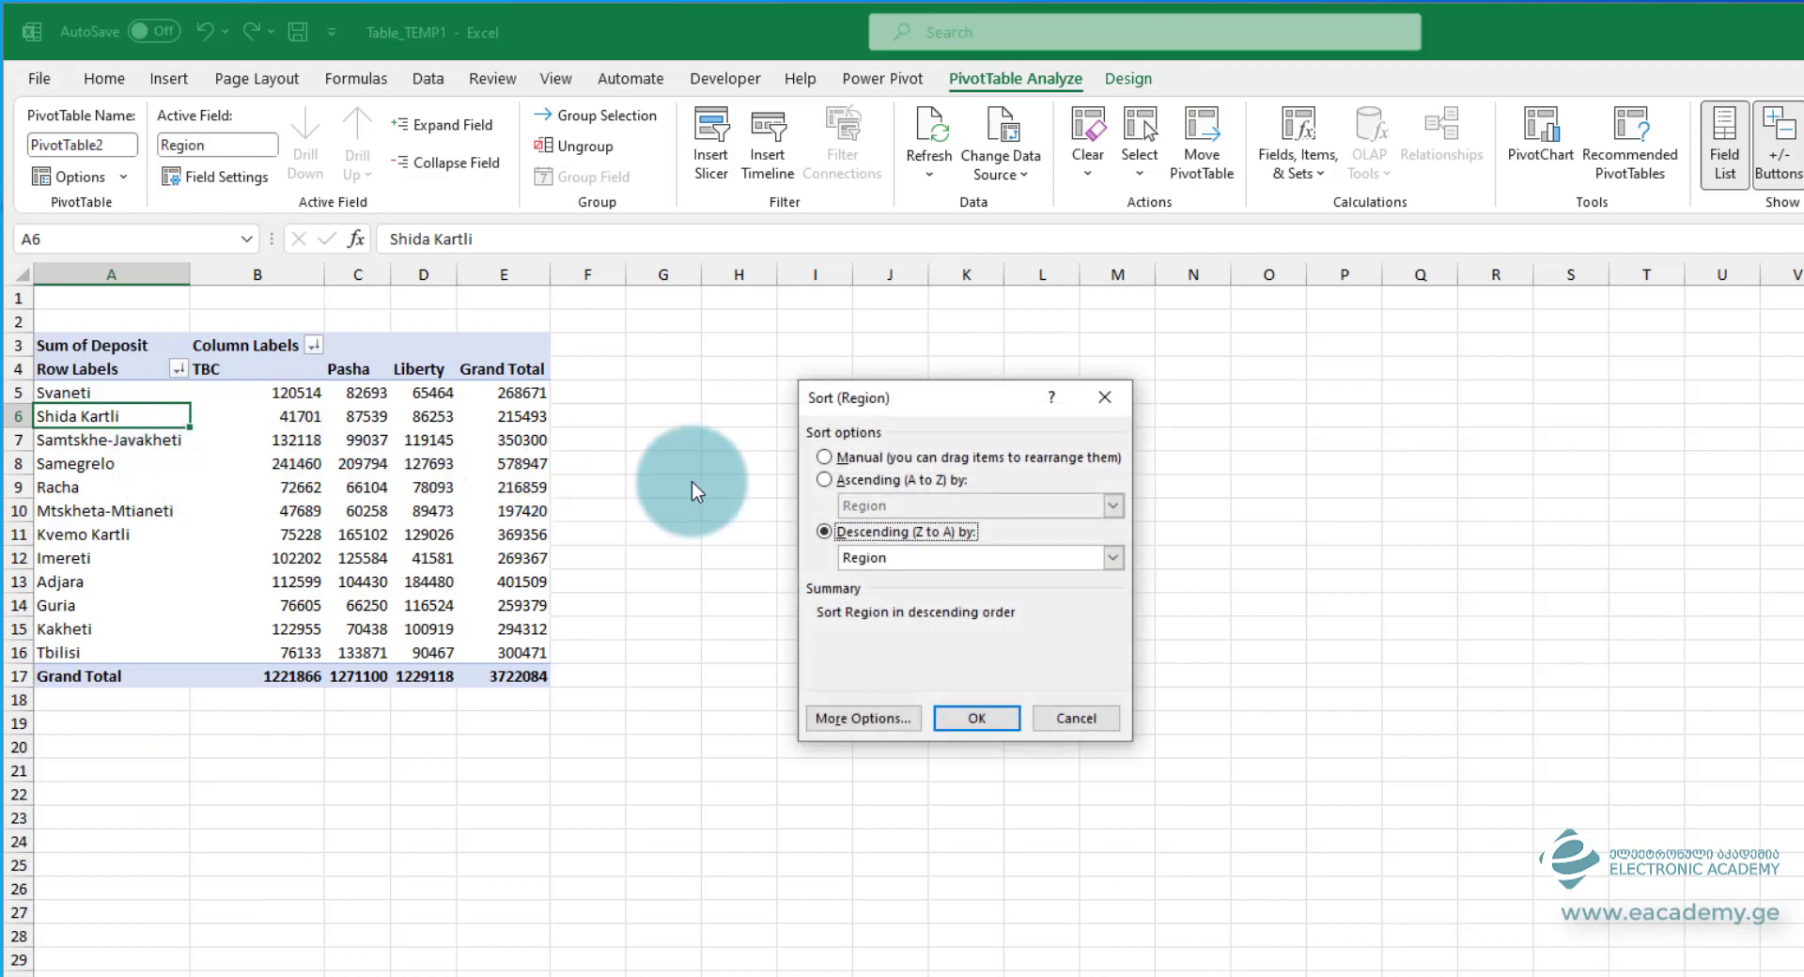
{"action": "left_click", "coordinate": [888, 460]}
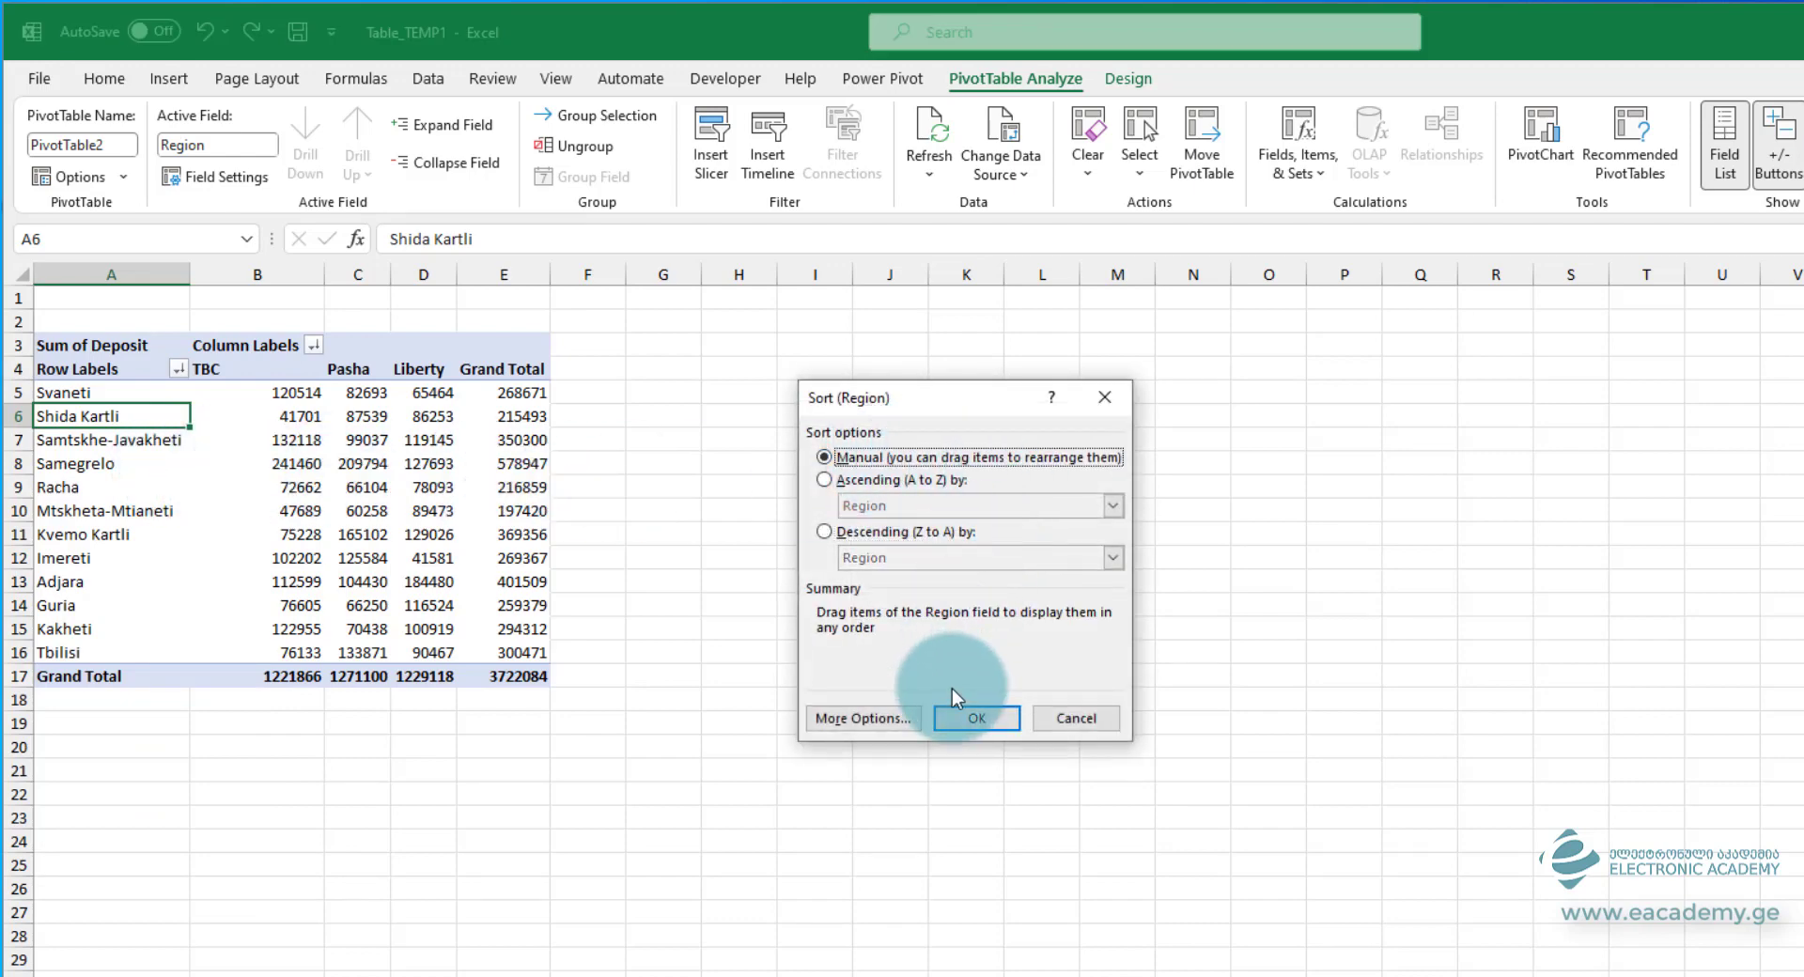
{"action": "left_click", "coordinate": [969, 719]}
- Move the Samegrelo row between Imereti and Adjara, and the Kakheti row between Mtskheta-Mtianeti and Kvemo Kartli
{"action": "left_click", "coordinate": [132, 467]}
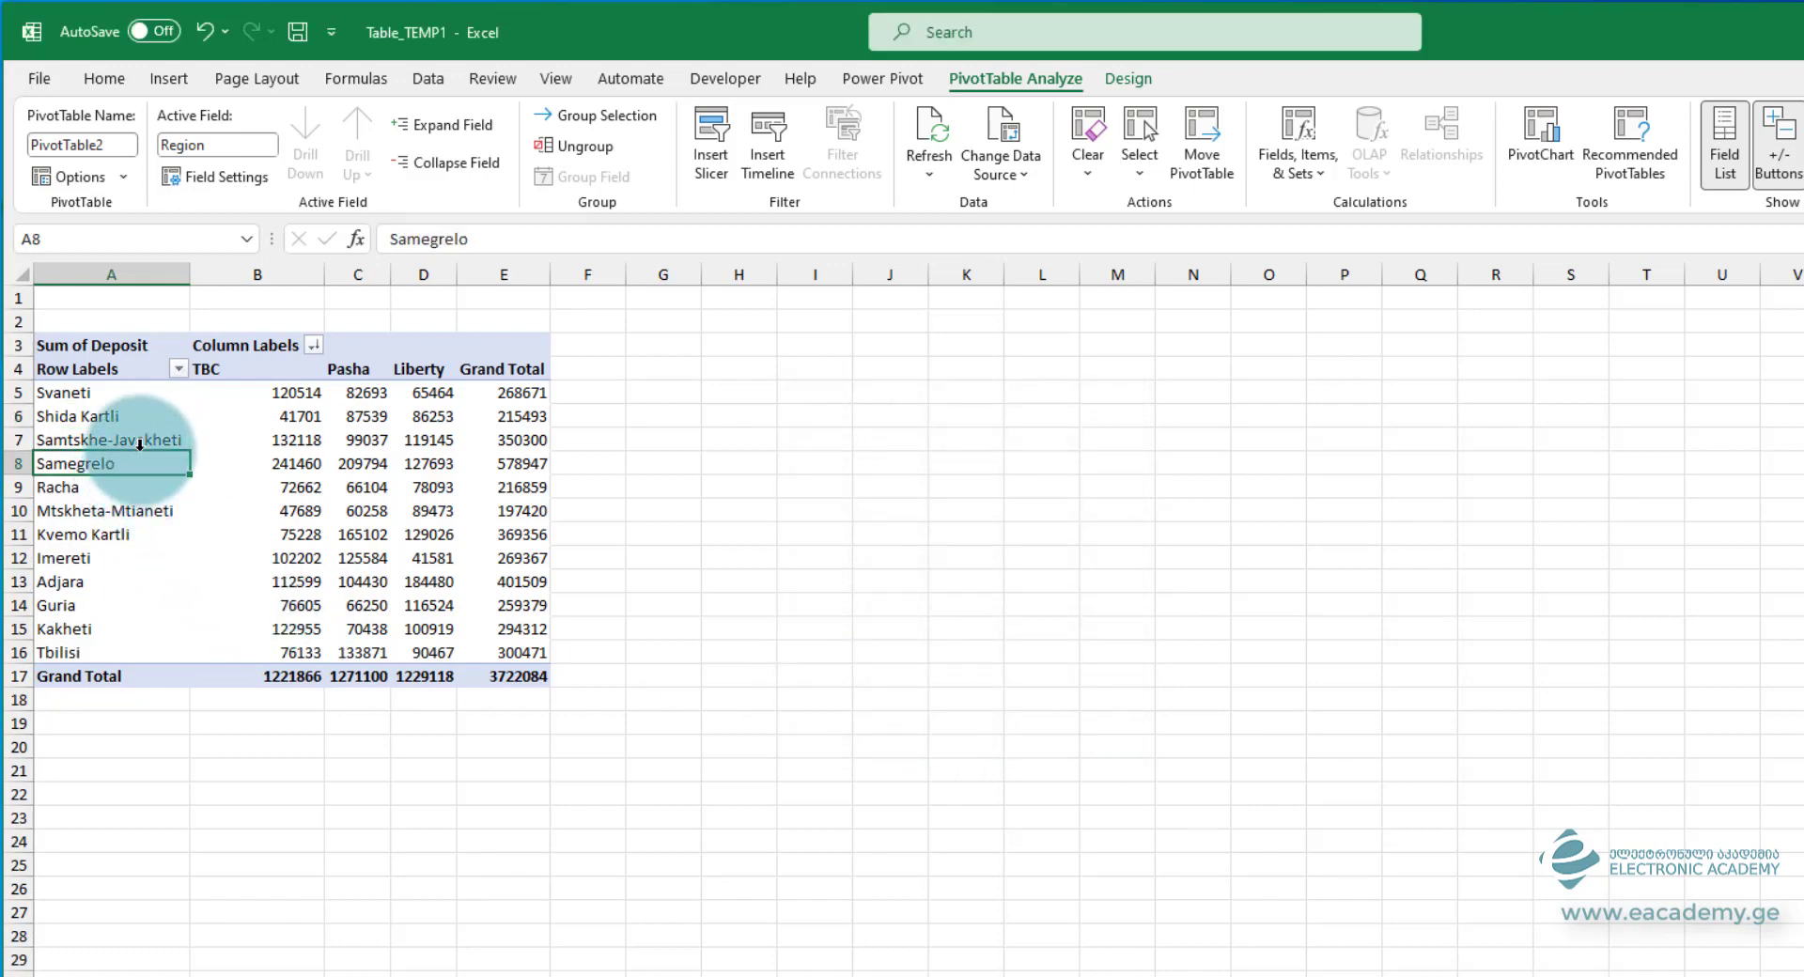
{"action": "left_click_drag", "start_coordinate": [140, 455], "coordinate": [137, 562]}
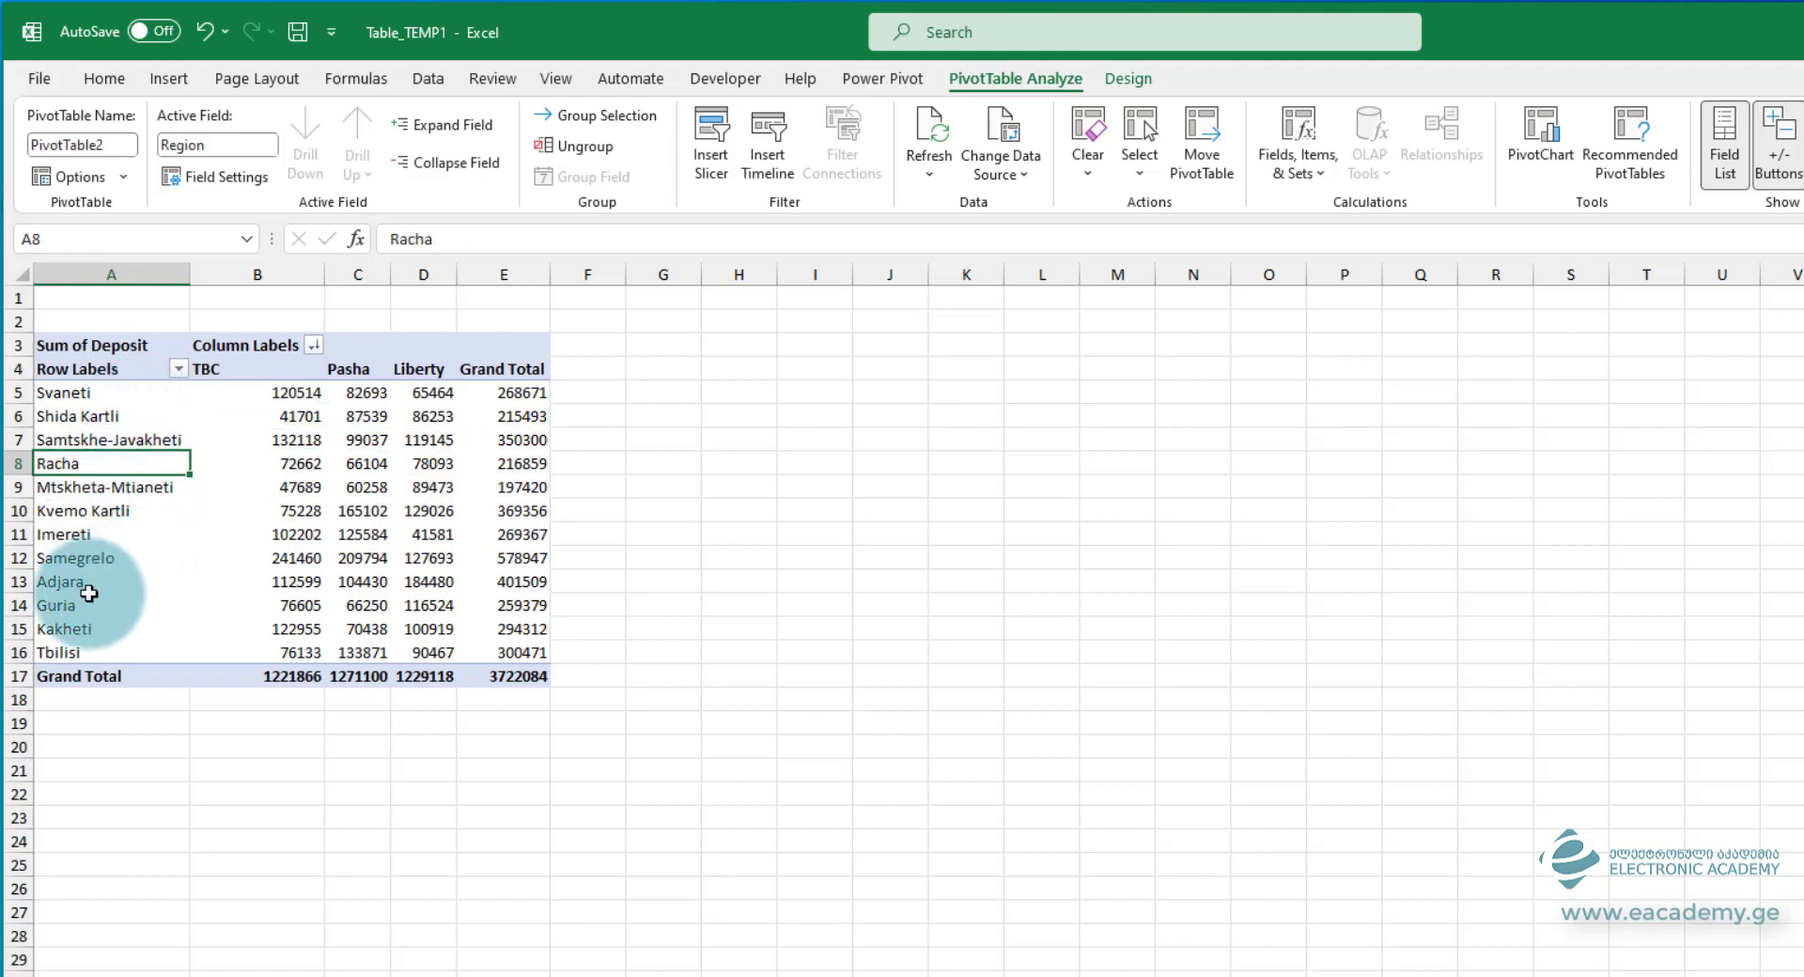
{"action": "left_click", "coordinate": [69, 627]}
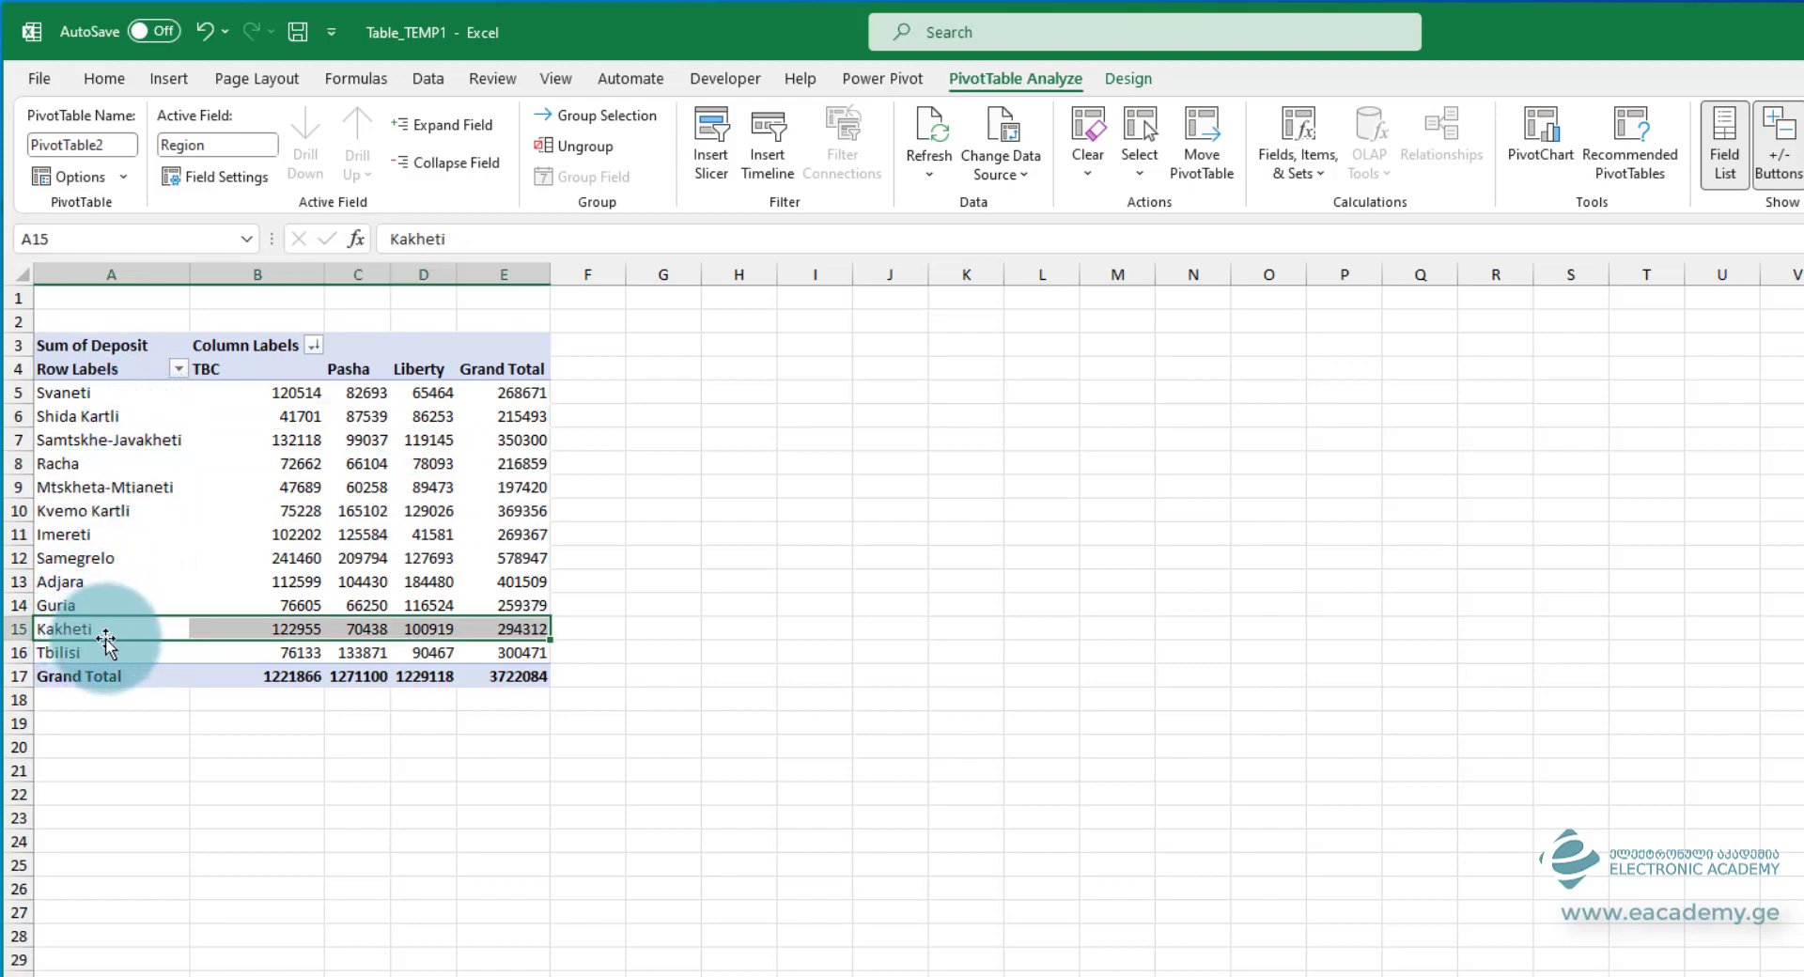
{"action": "left_click_drag", "start_coordinate": [109, 647], "coordinate": [105, 509]}
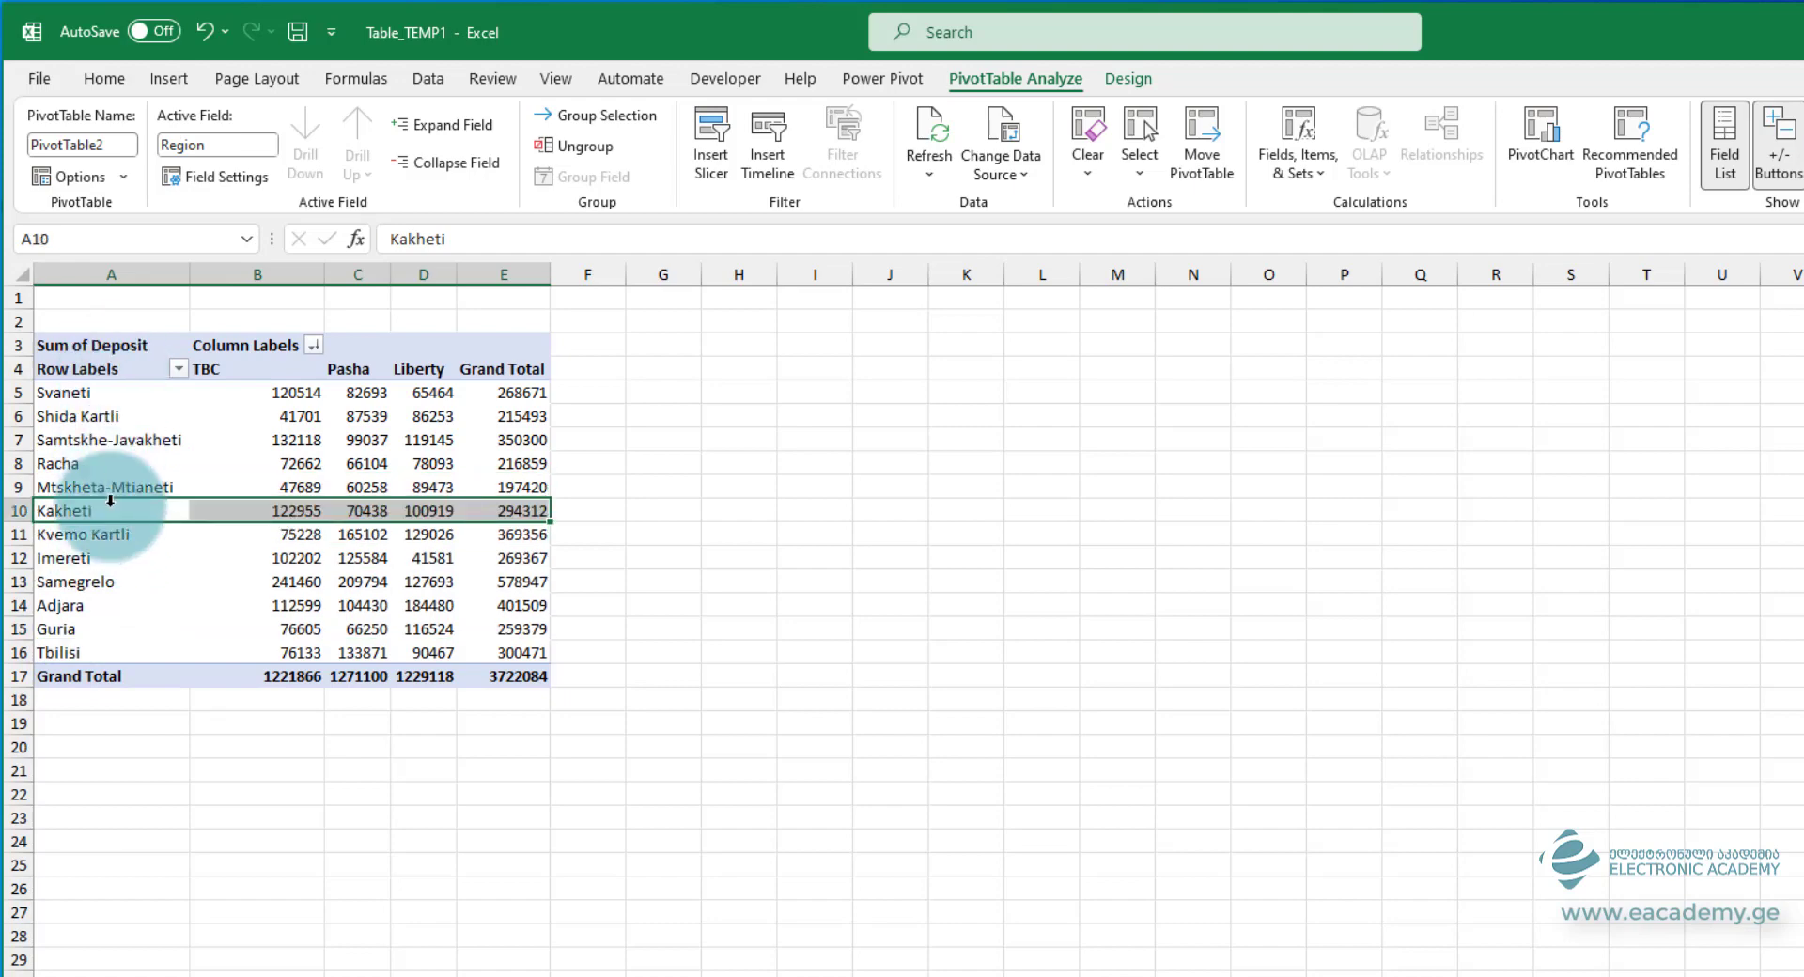
- Sort the Region row labels in ascending order by Sum of Deposit through the additional sort options
{"action": "left_click", "coordinate": [148, 415]}
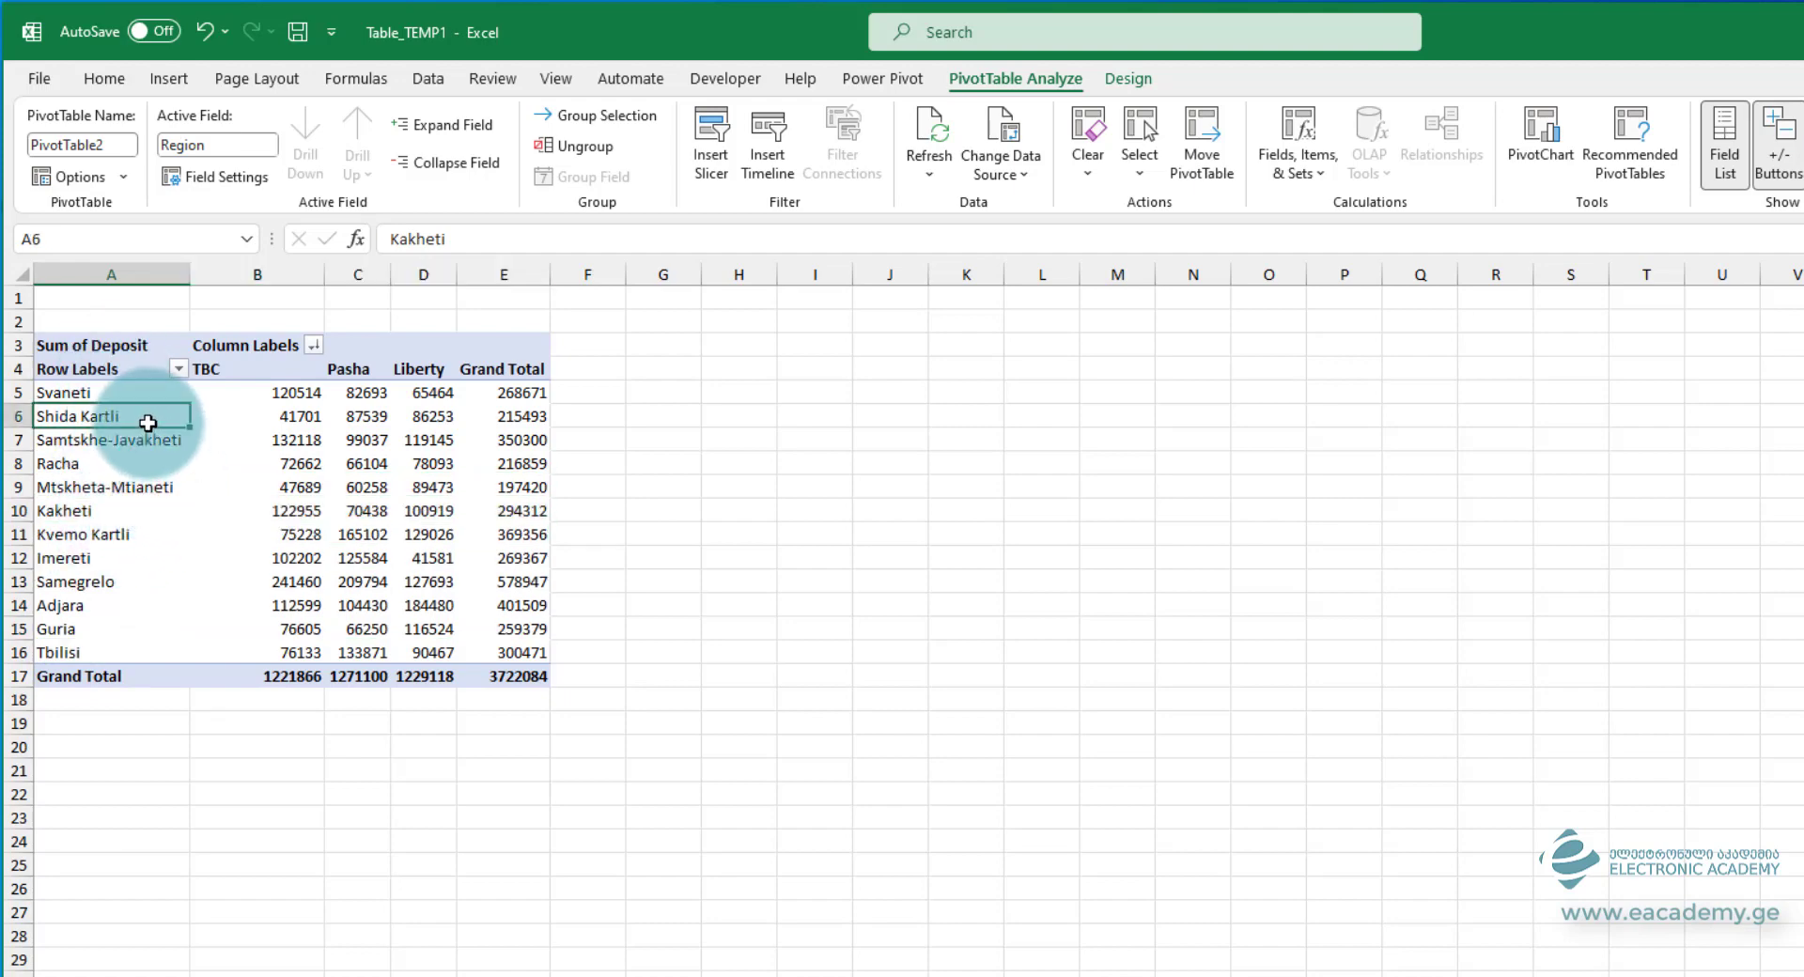
{"action": "left_click", "coordinate": [176, 370]}
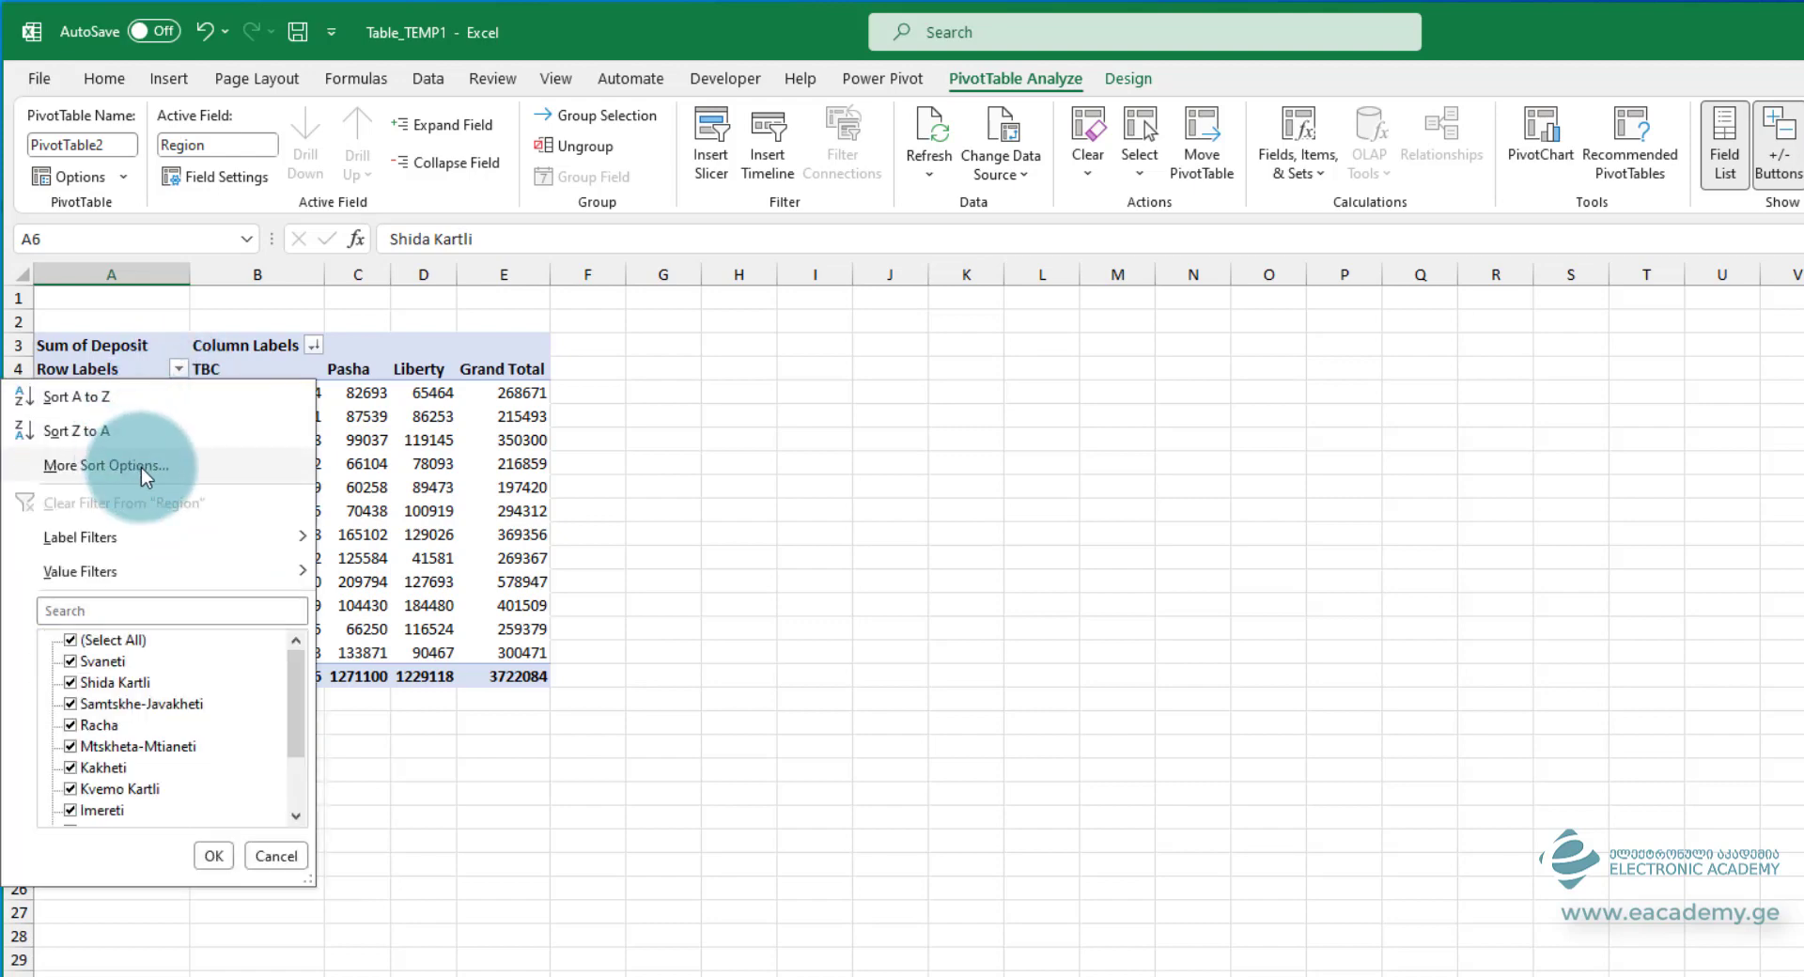
{"action": "left_click", "coordinate": [141, 466]}
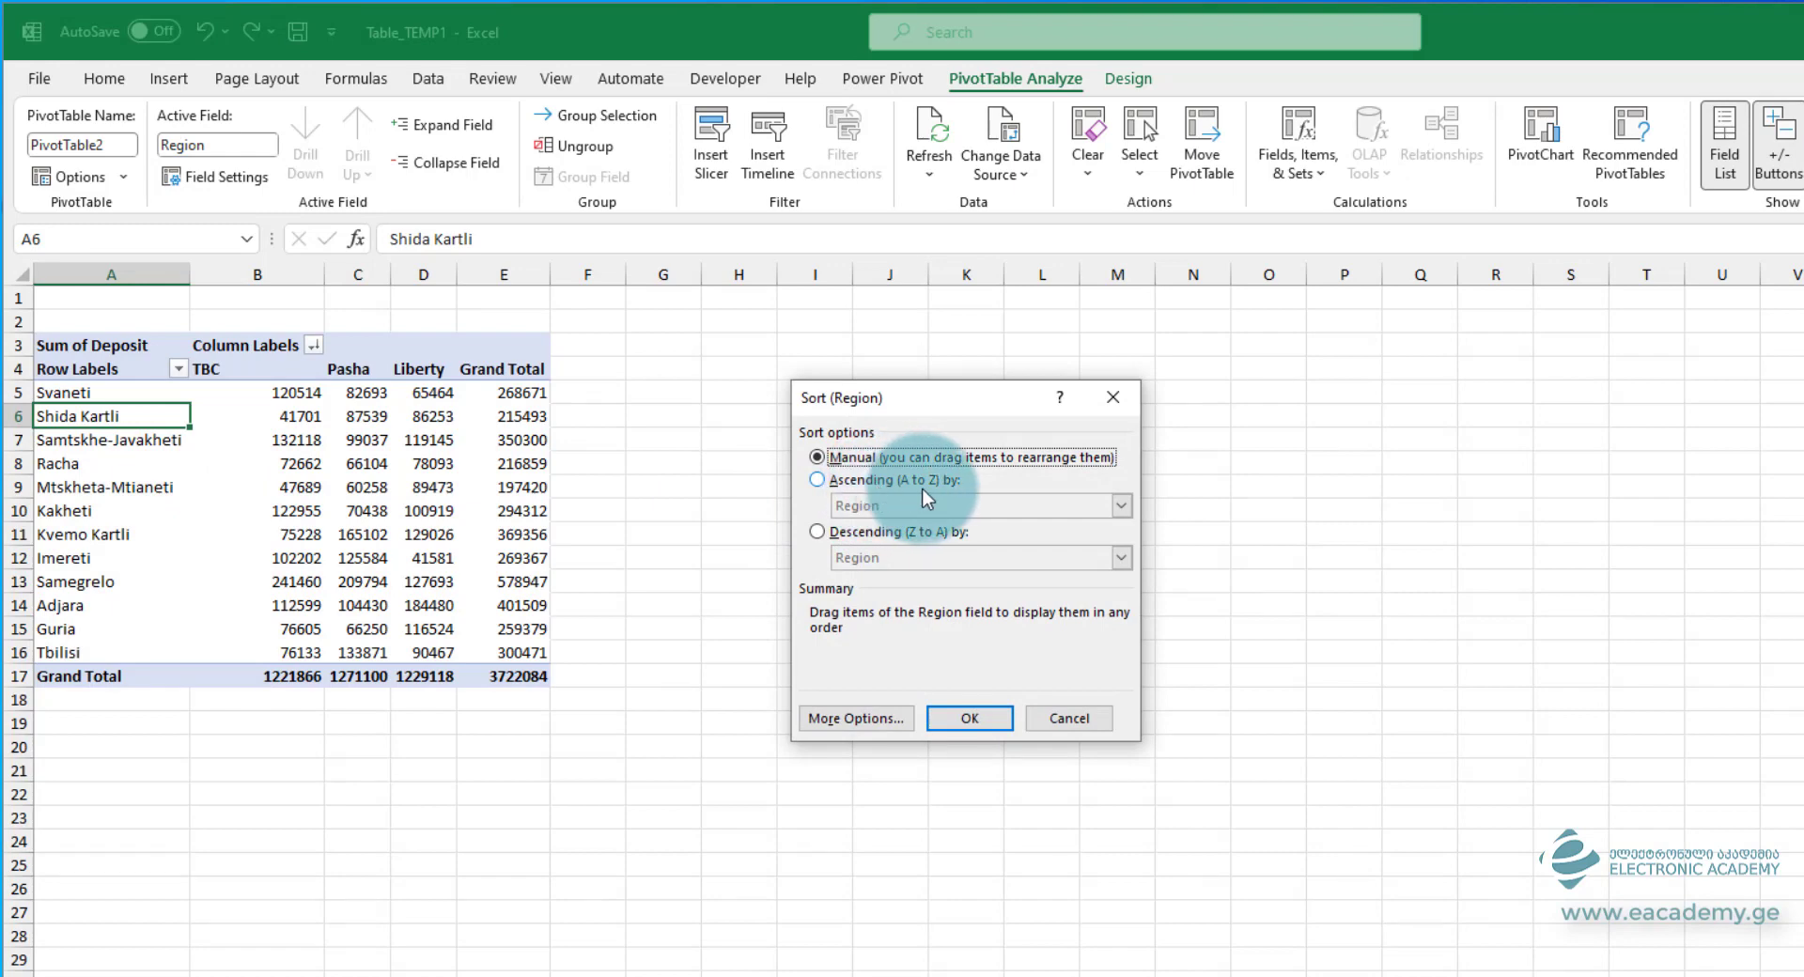
{"action": "left_click", "coordinate": [849, 482]}
{"action": "left_click", "coordinate": [857, 508]}
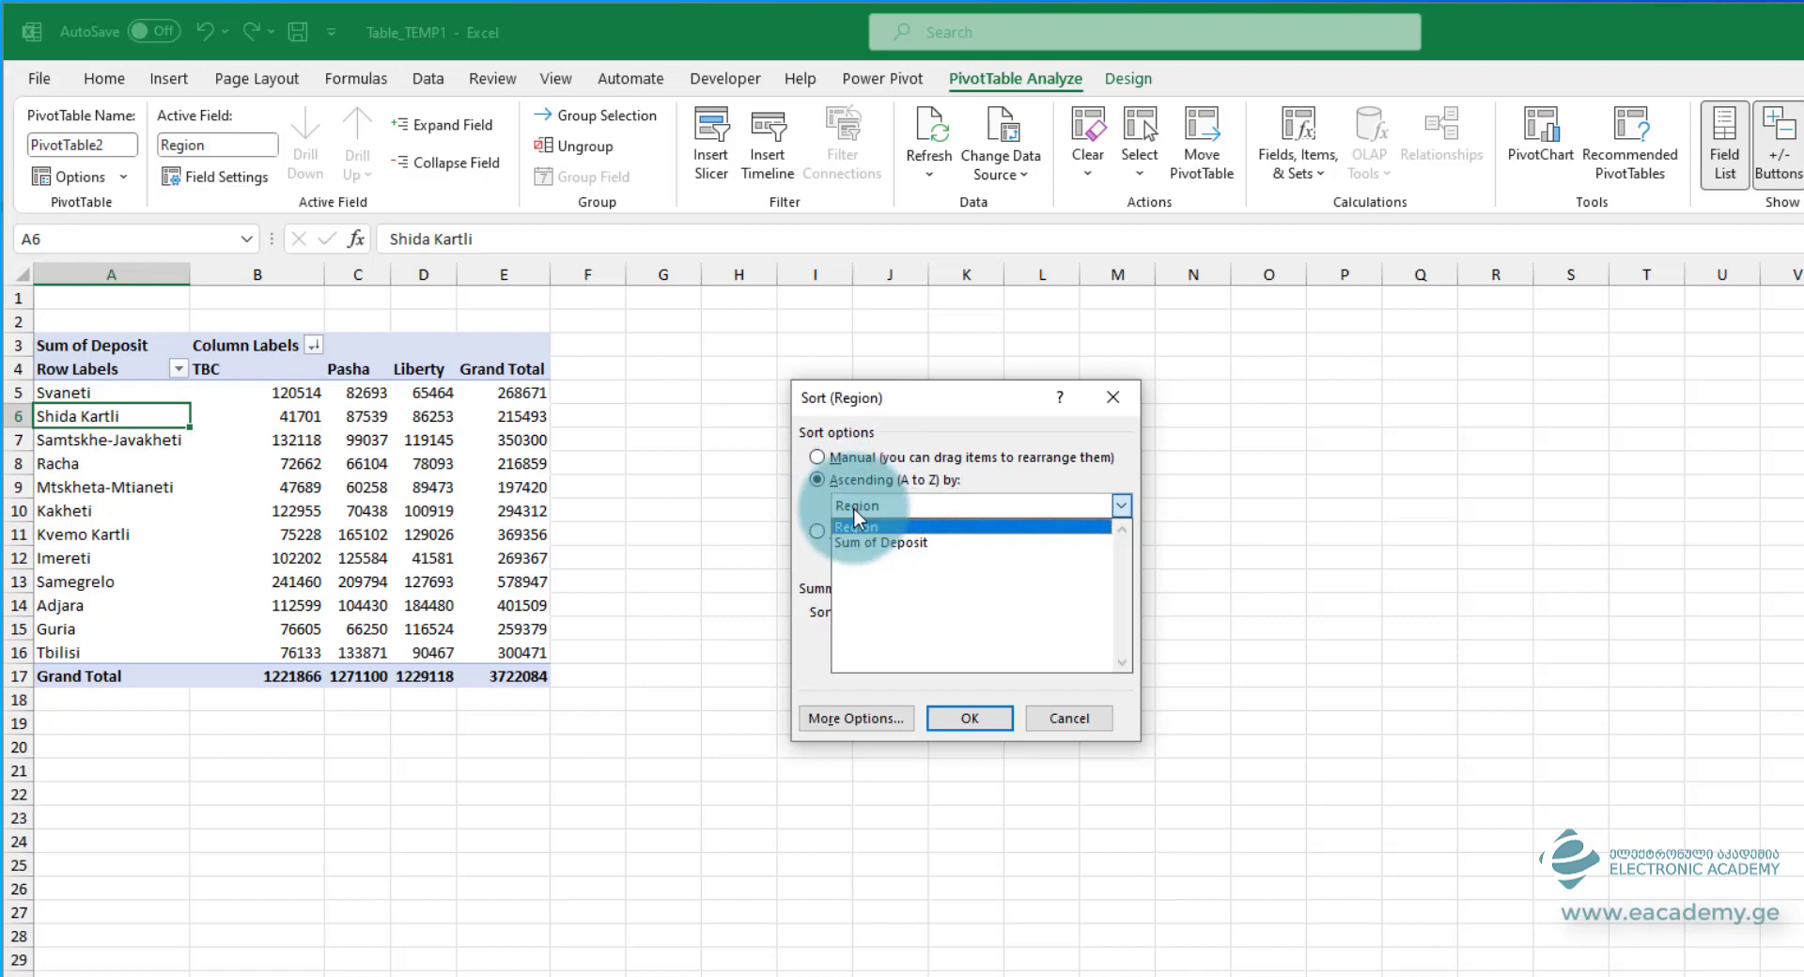
{"action": "left_click", "coordinate": [892, 545]}
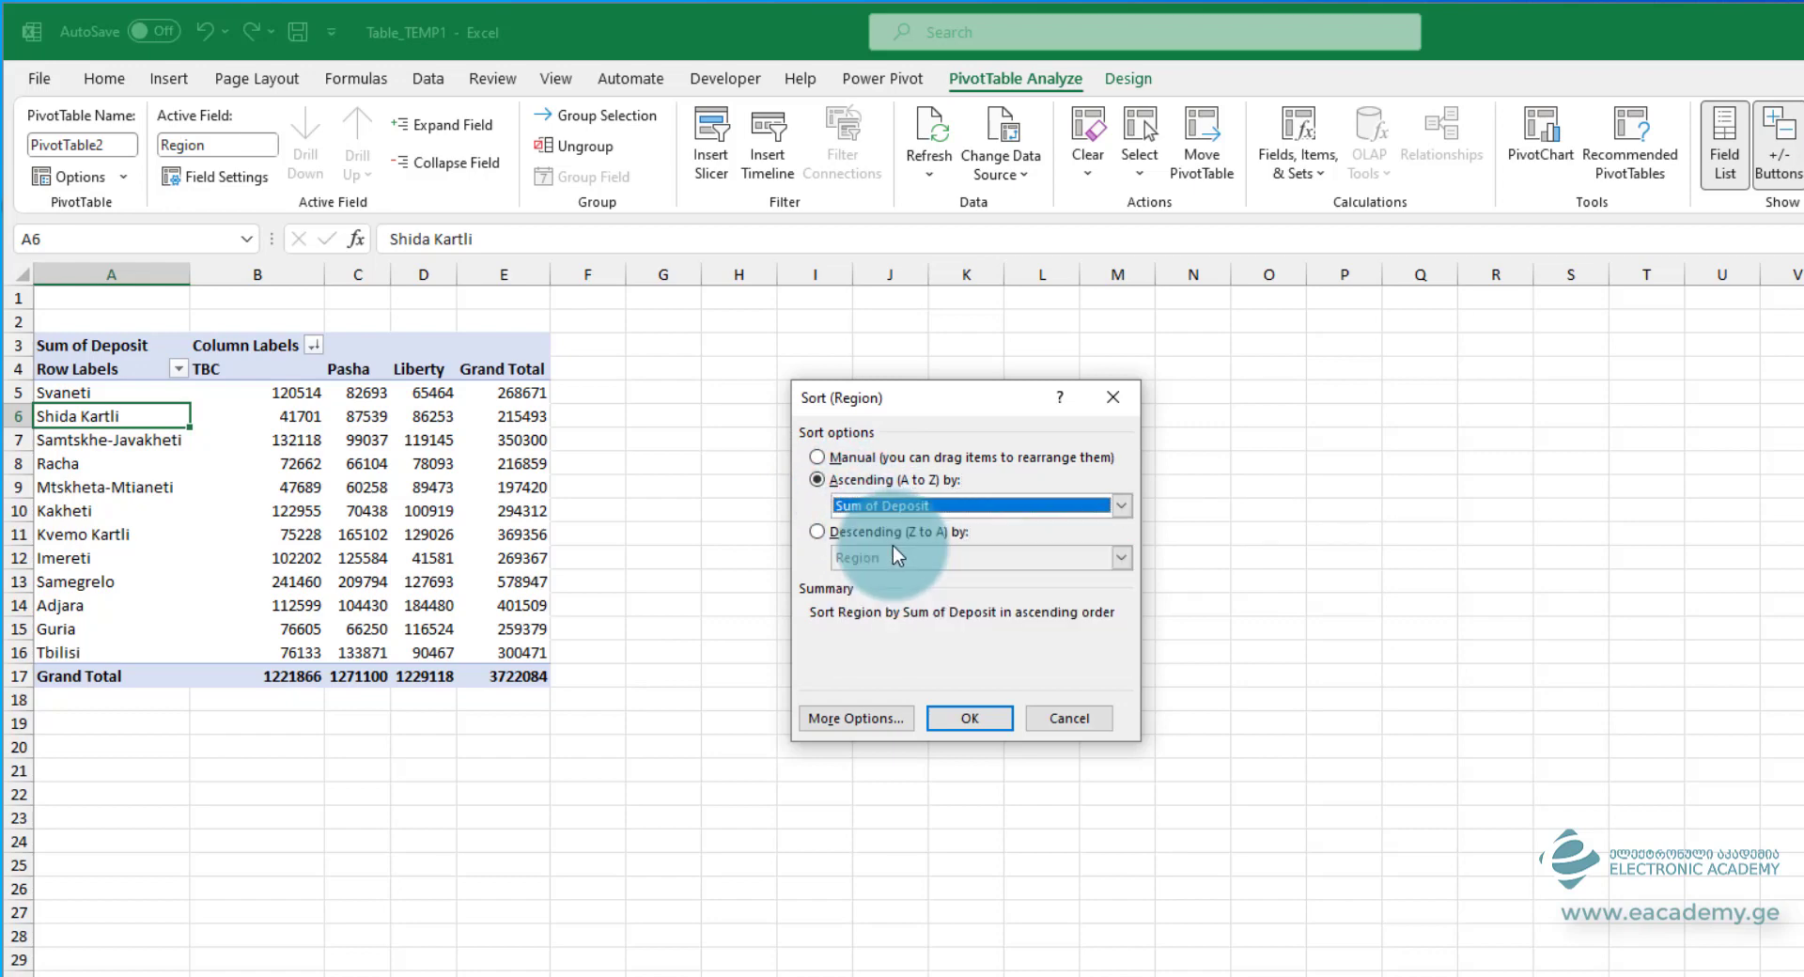
{"action": "left_click", "coordinate": [970, 720]}
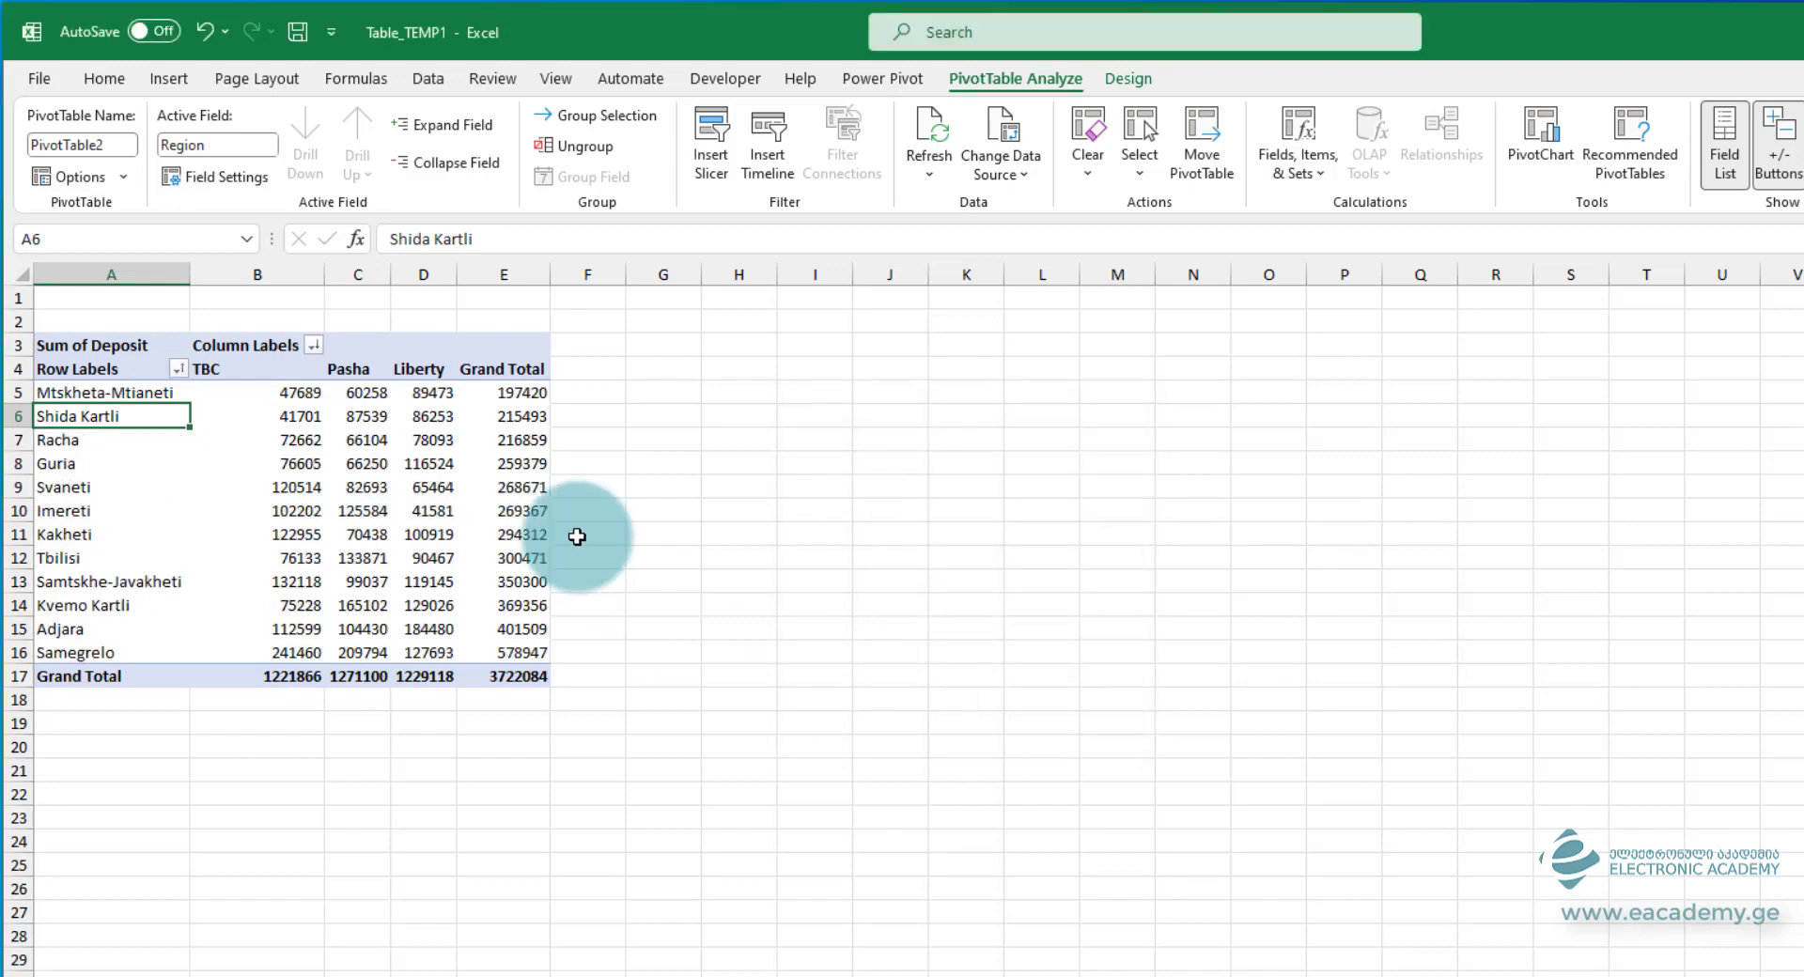
- Sort the regions by their Grand Total values from largest to smallest
{"action": "left_click", "coordinate": [522, 416]}
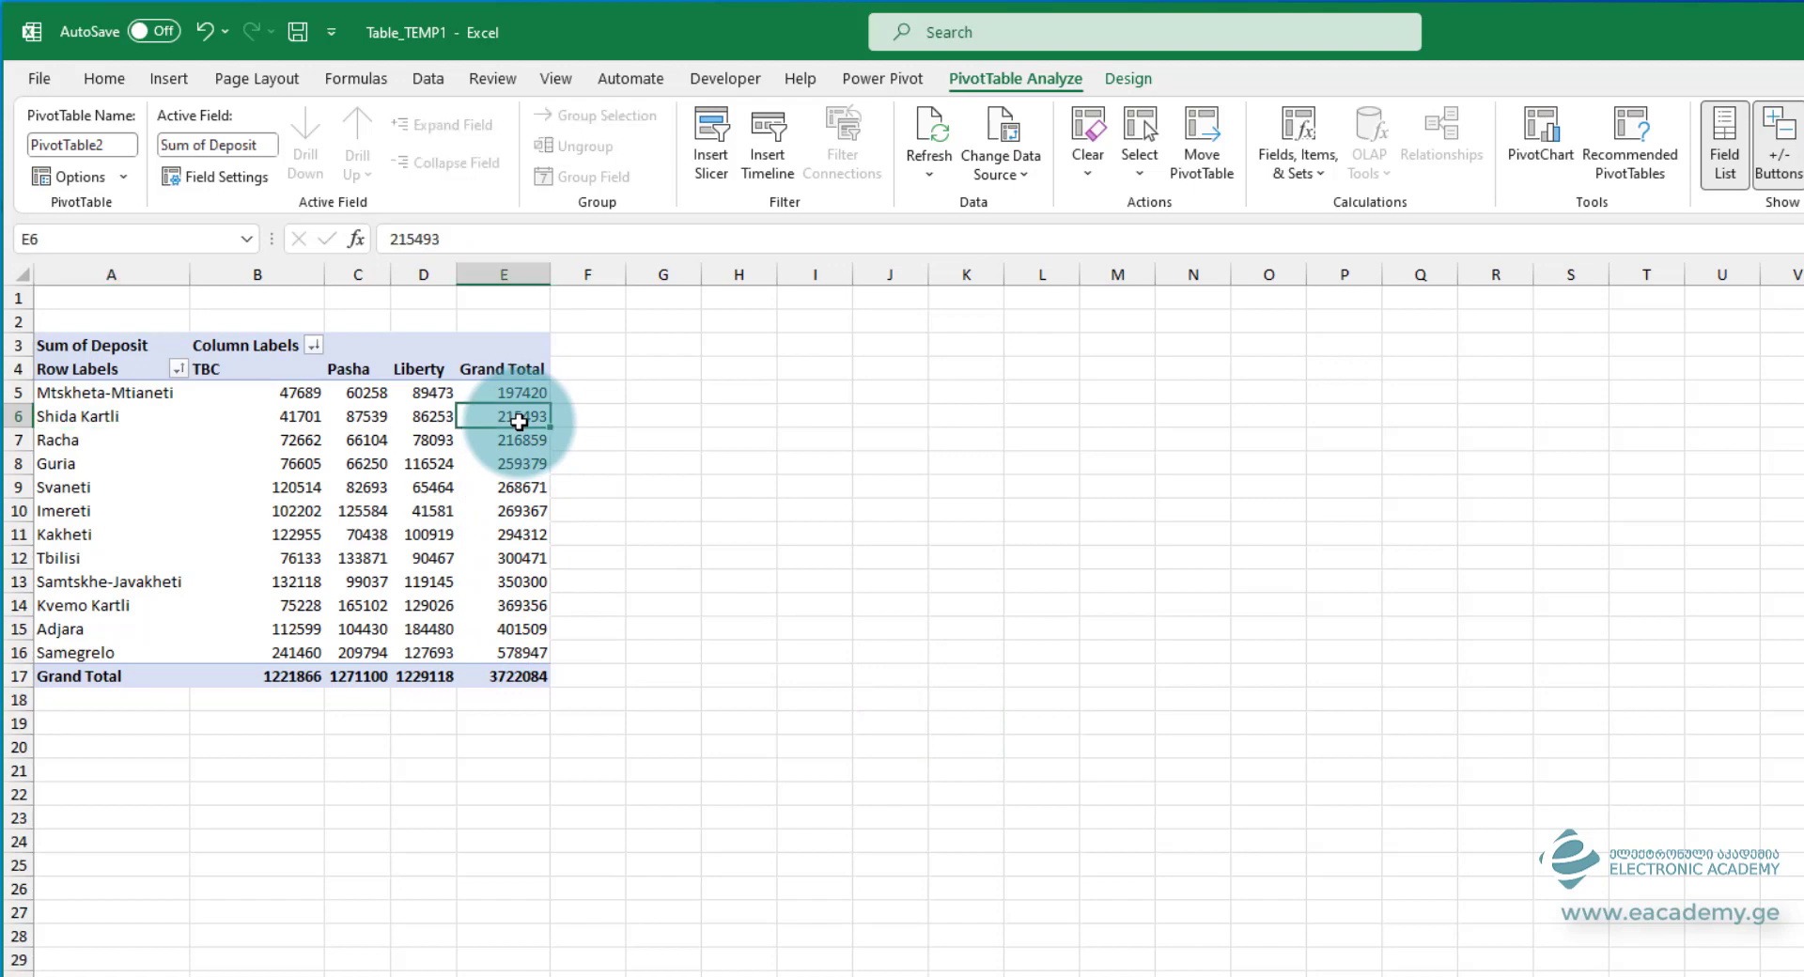
{"action": "right_click", "coordinate": [522, 415]}
{"action": "mouse_move", "coordinate": [709, 618]}
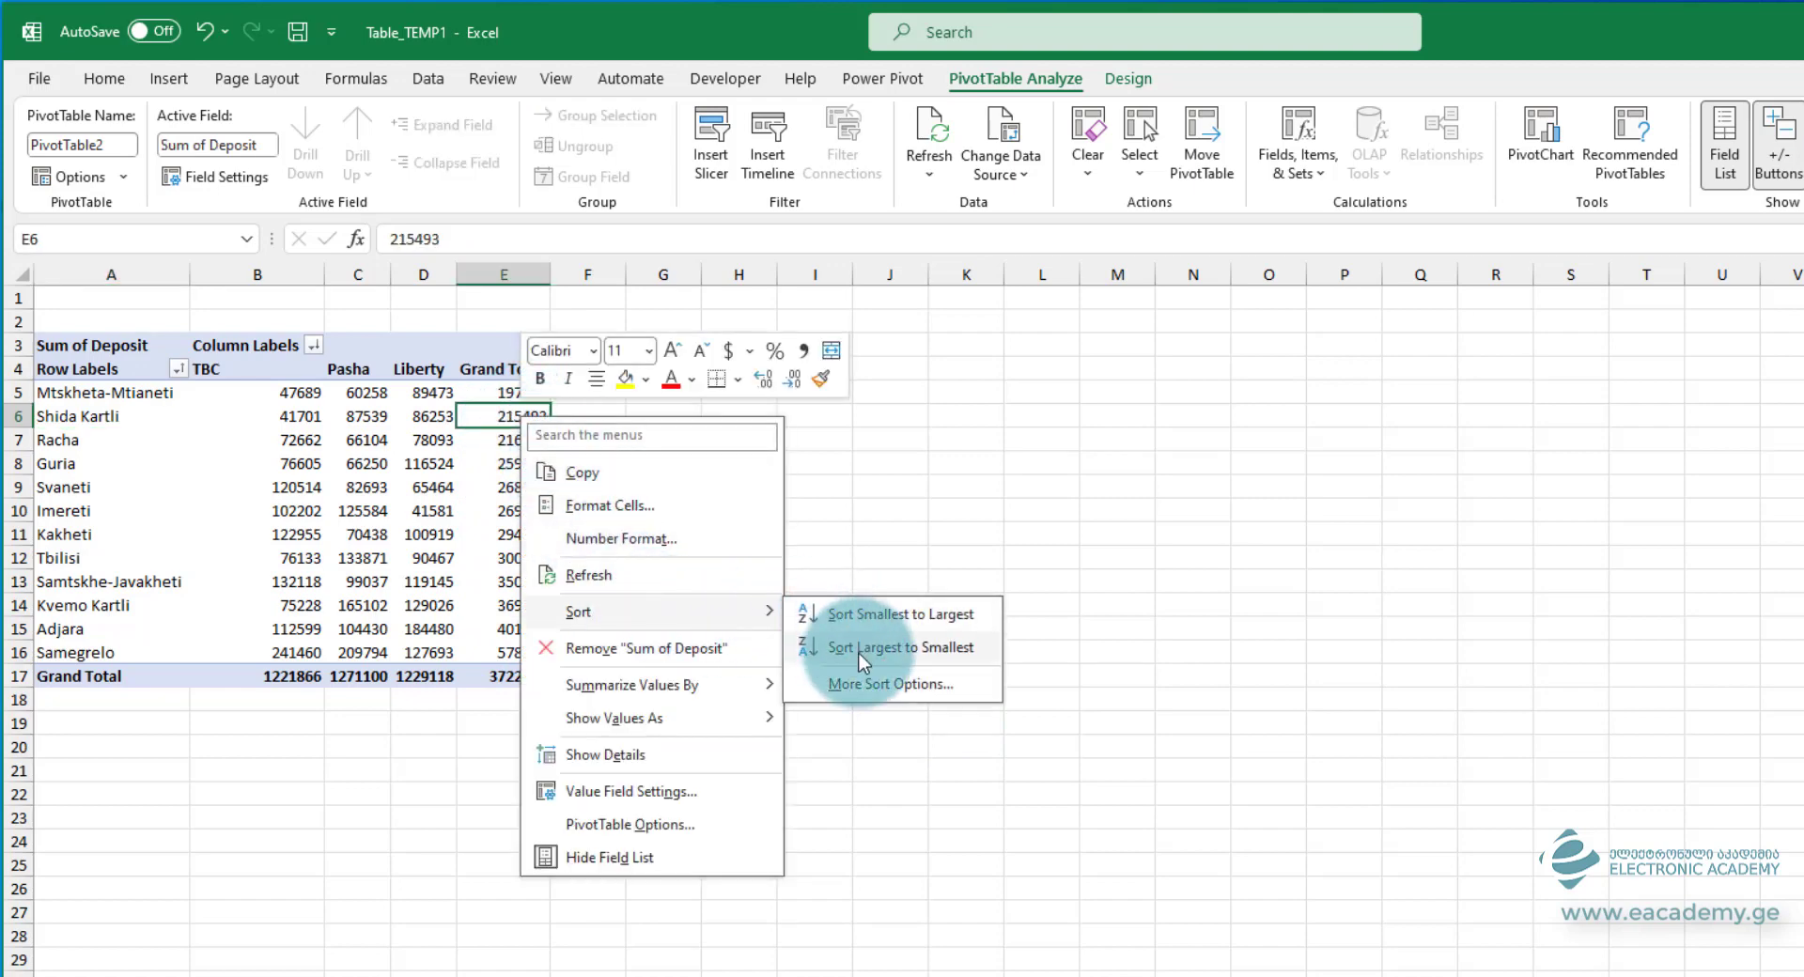
{"action": "left_click", "coordinate": [901, 647]}
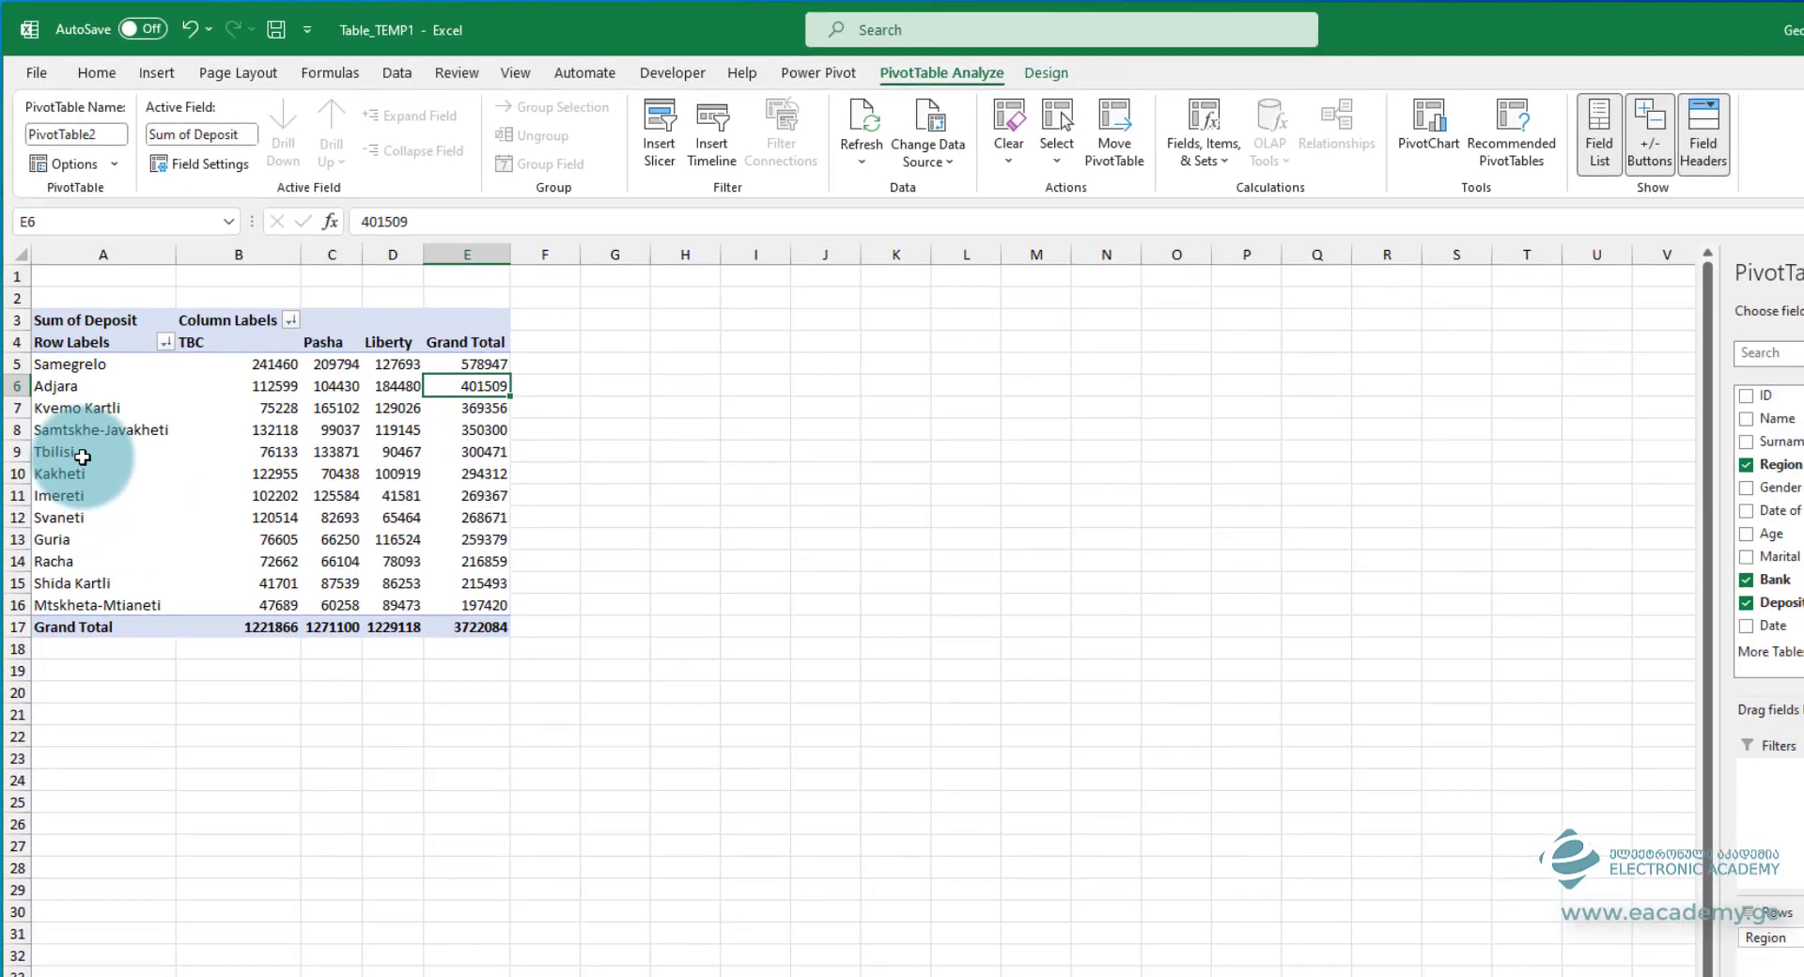
- Turn off automatic sorting for the Region field and set its first key sort order to the custom list "Tbilisi, Kakheti, Guria"
{"action": "left_click", "coordinate": [89, 487]}
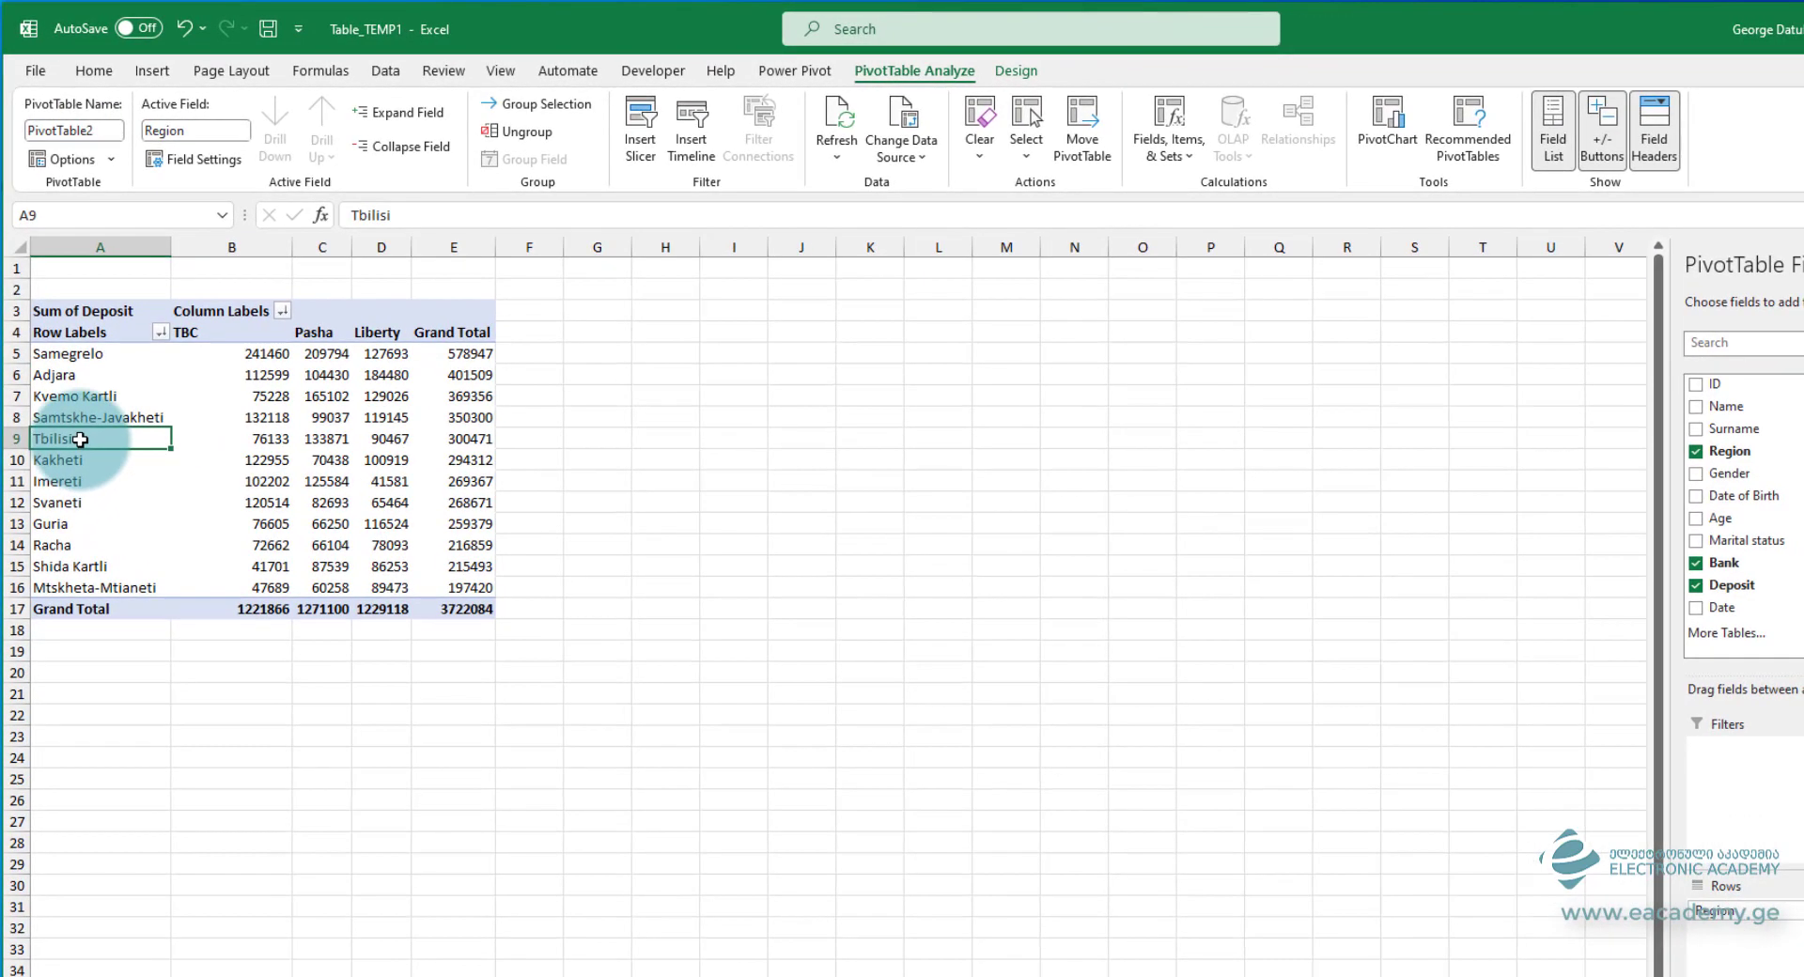
{"action": "right_click", "coordinate": [88, 487]}
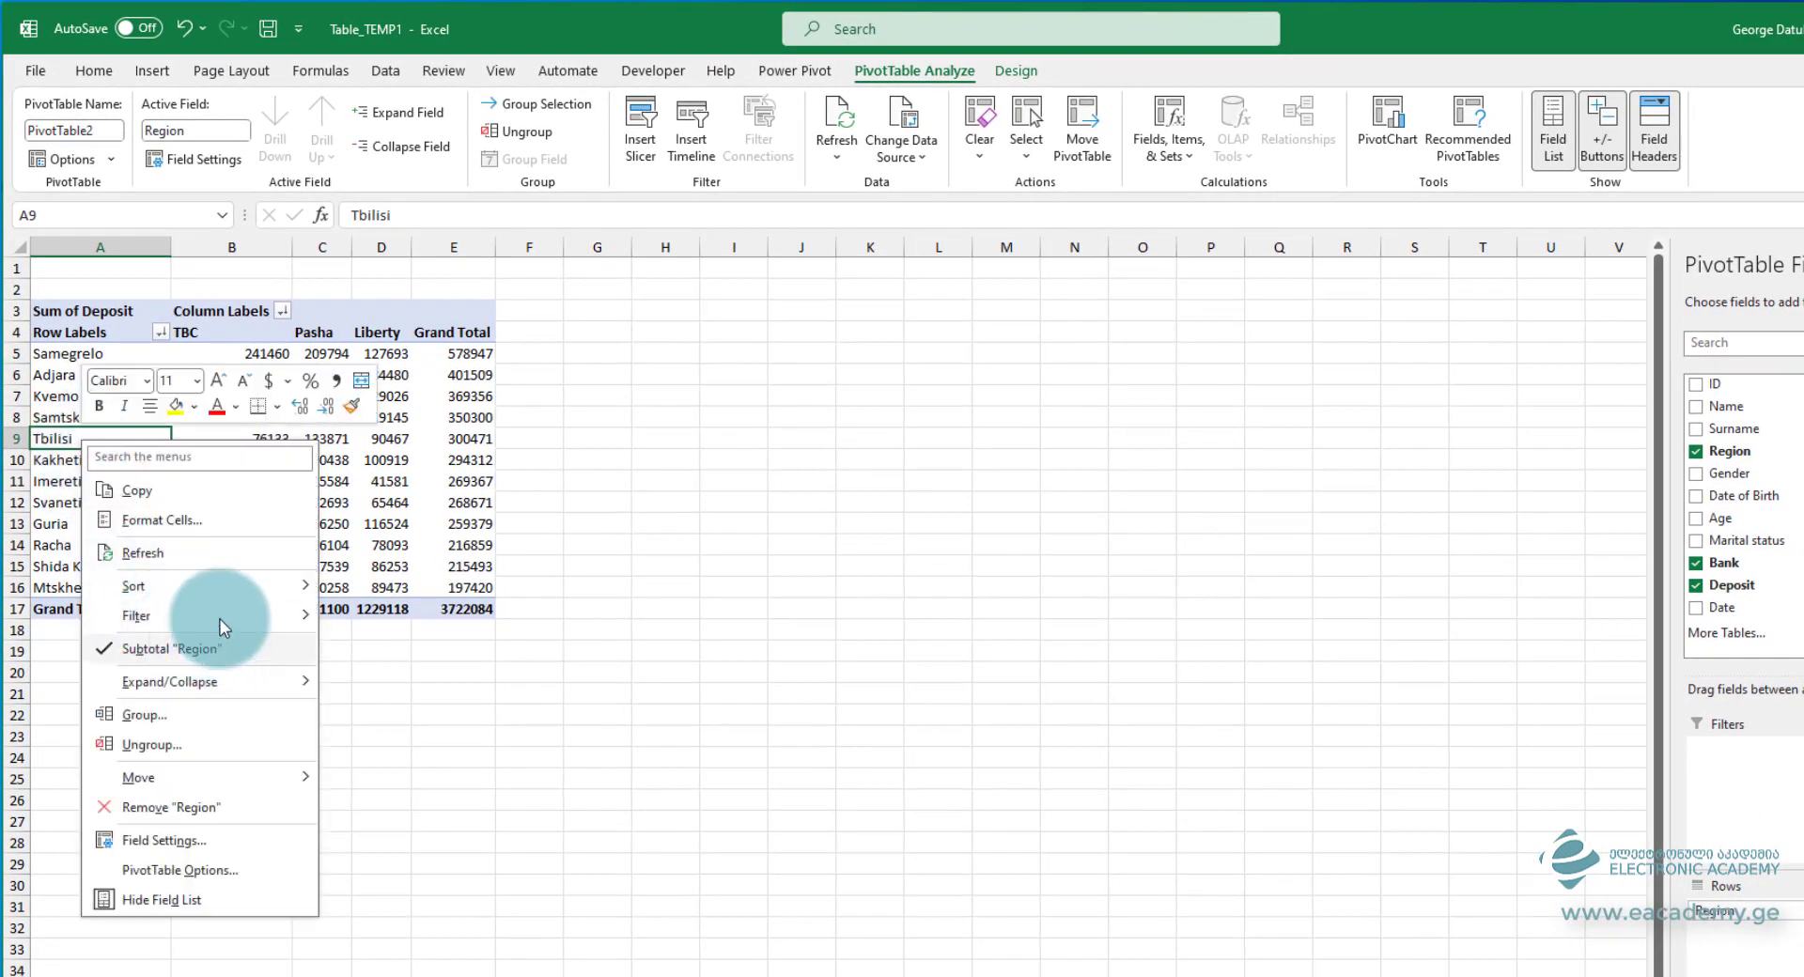
{"action": "mouse_move", "coordinate": [217, 590]}
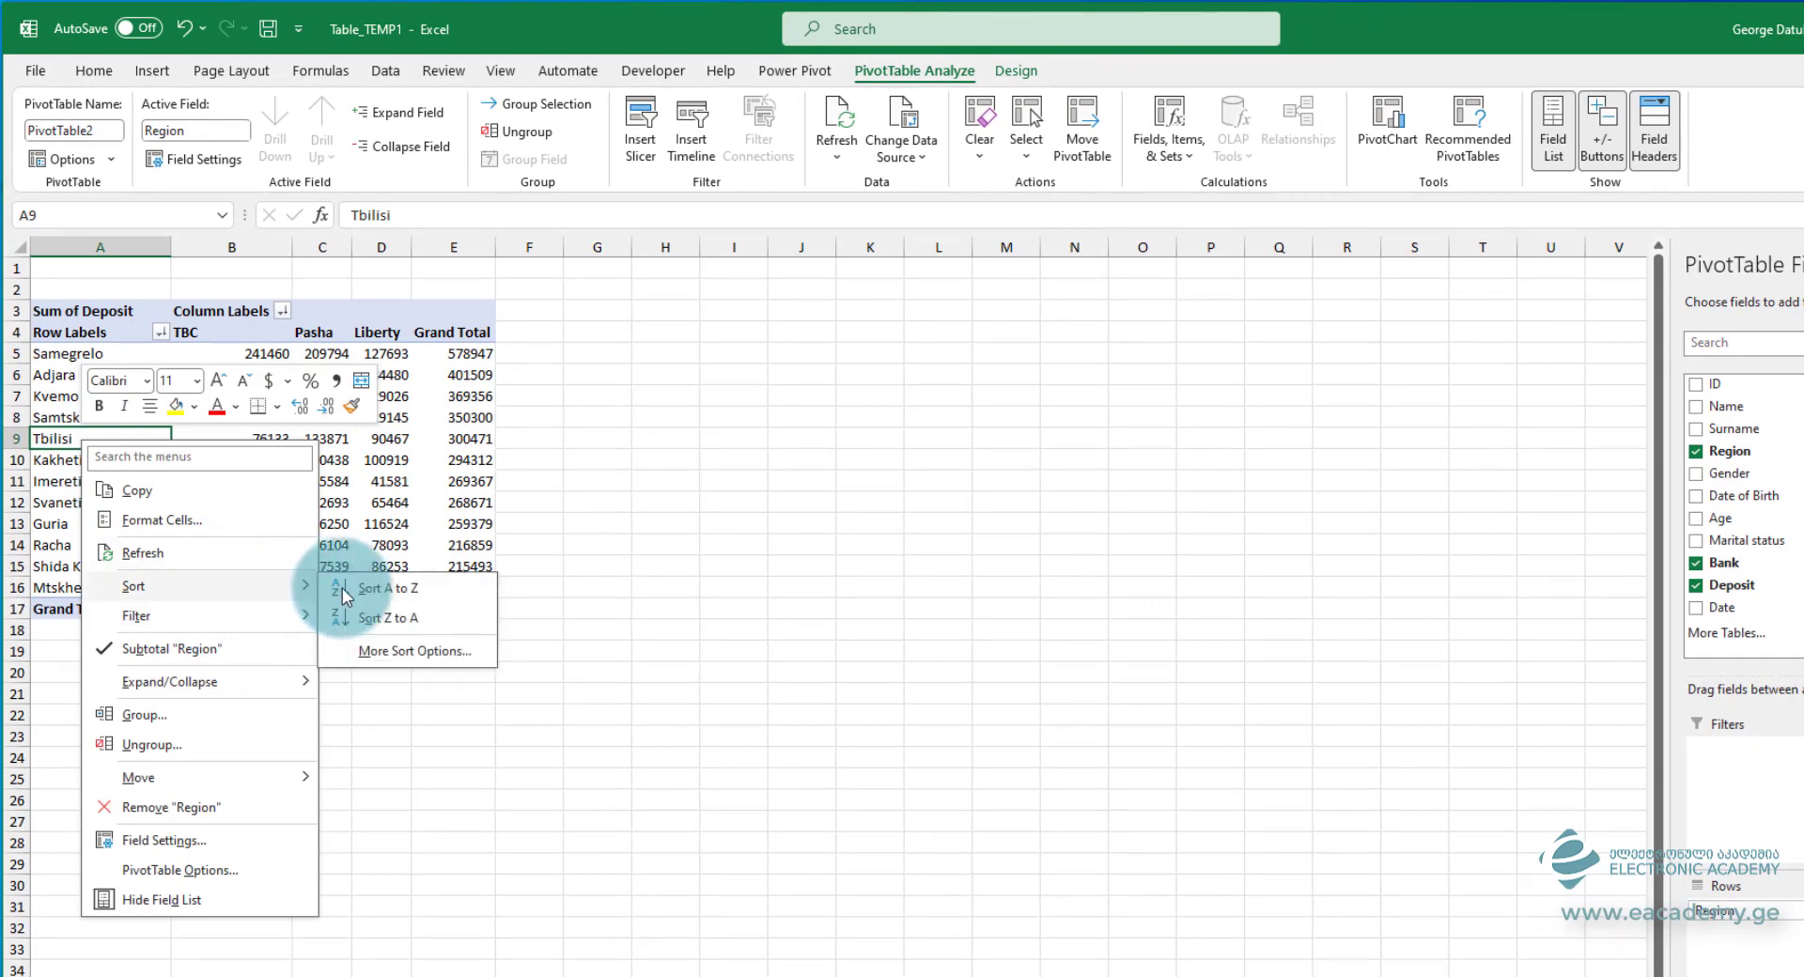
{"action": "left_click", "coordinate": [419, 651]}
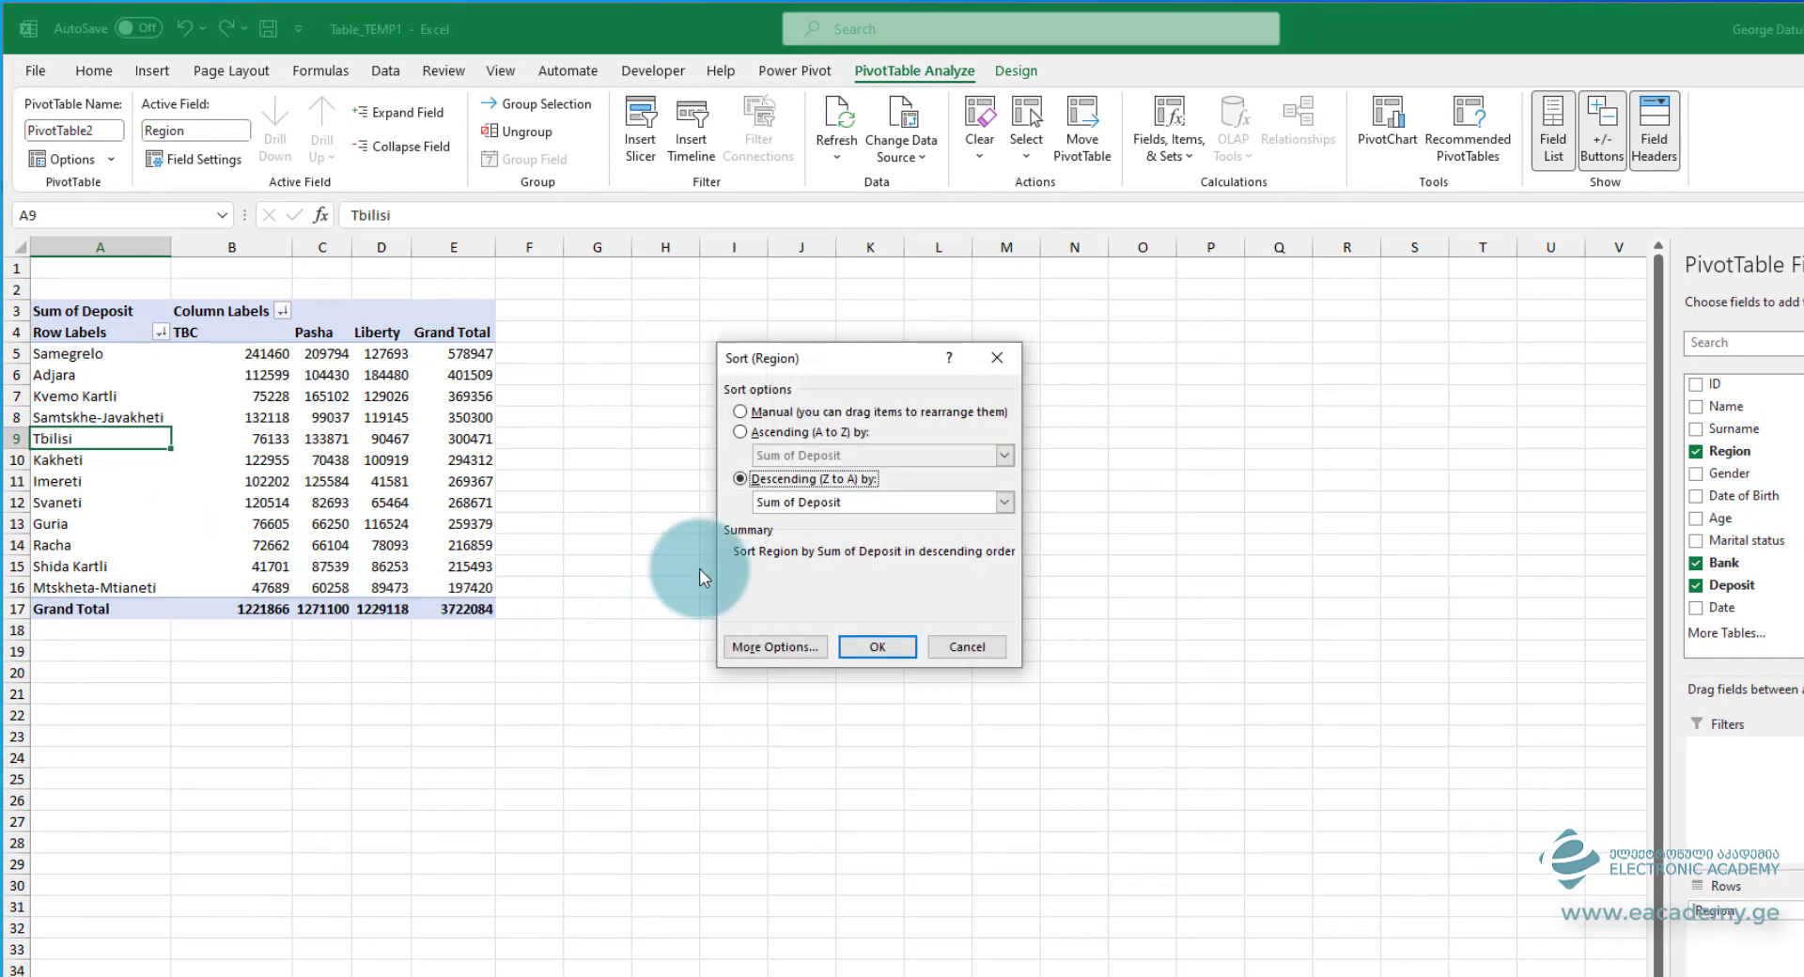
{"action": "left_click", "coordinate": [775, 652]}
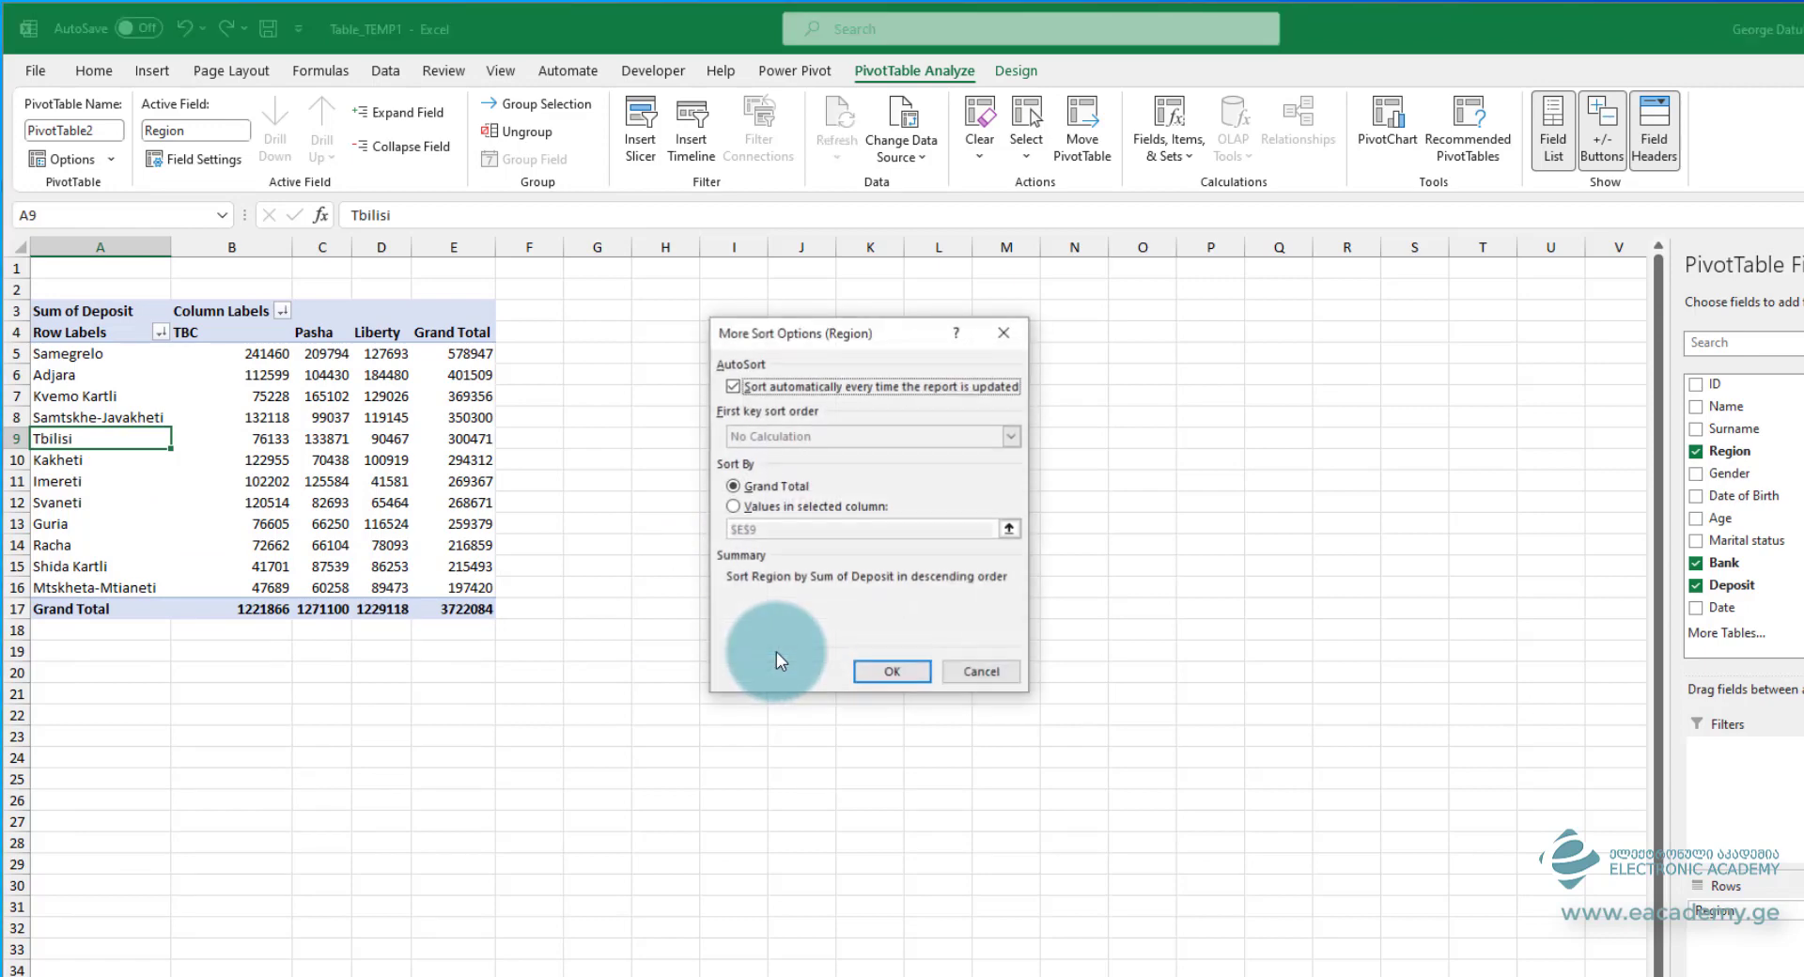
{"action": "left_click", "coordinate": [798, 392]}
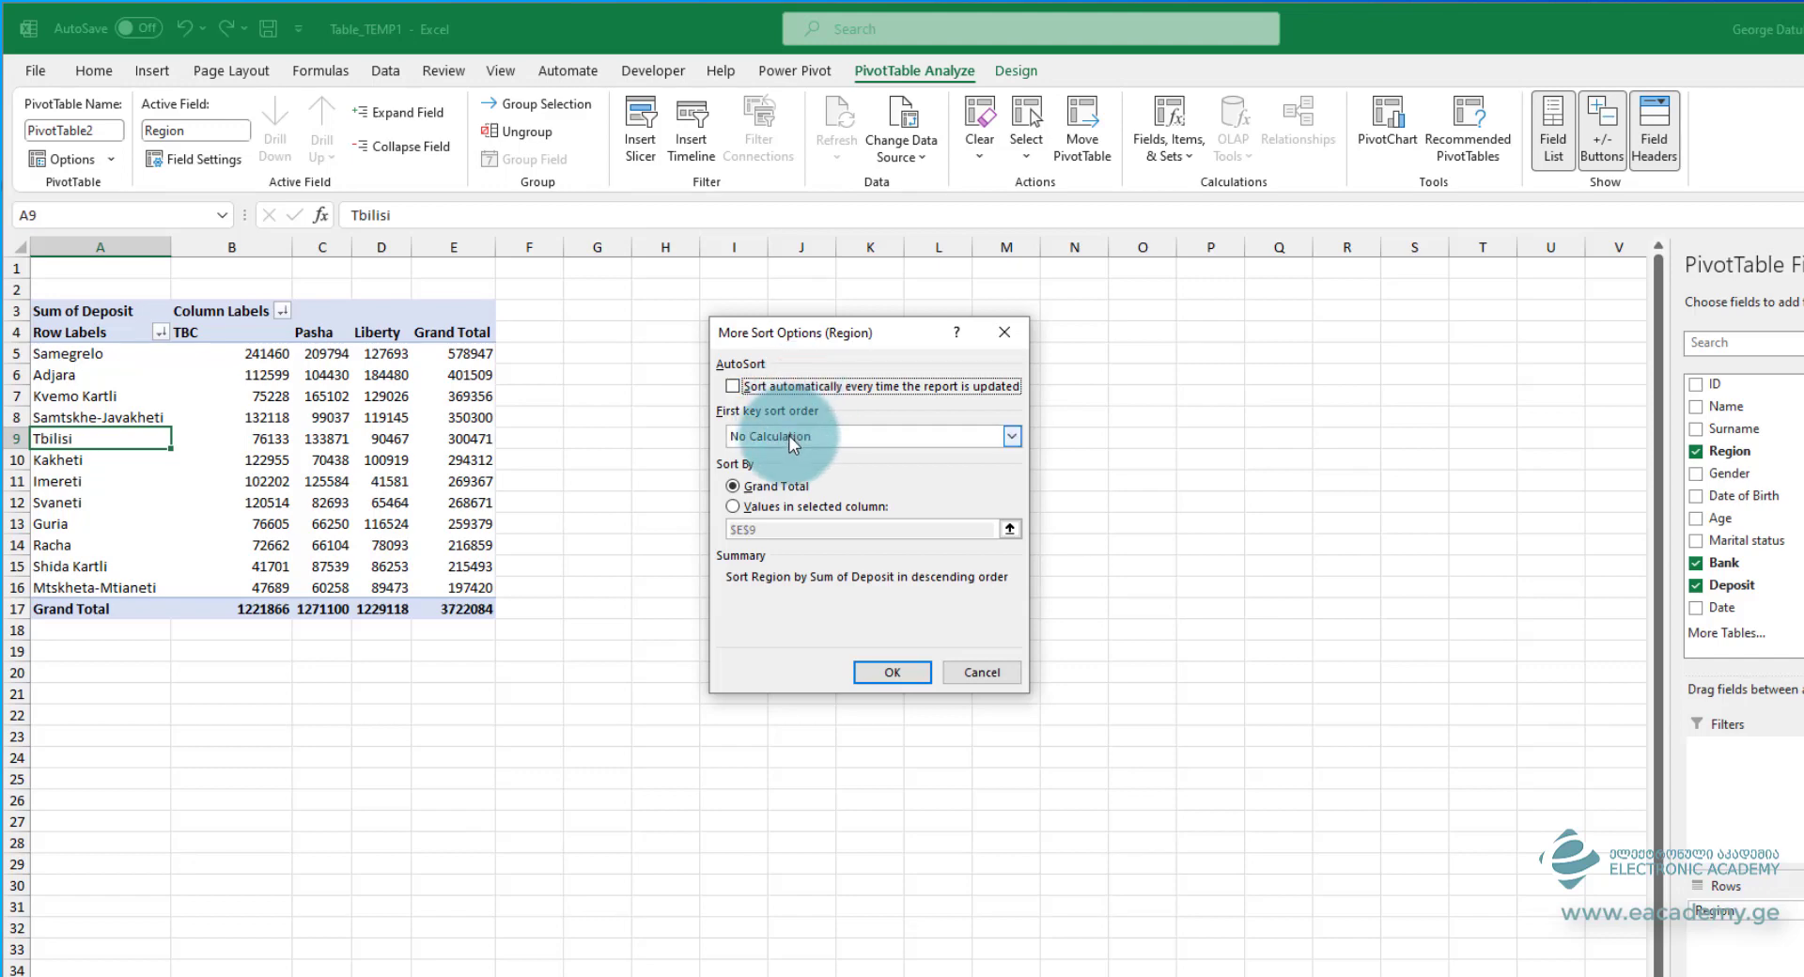
{"action": "left_click", "coordinate": [792, 438]}
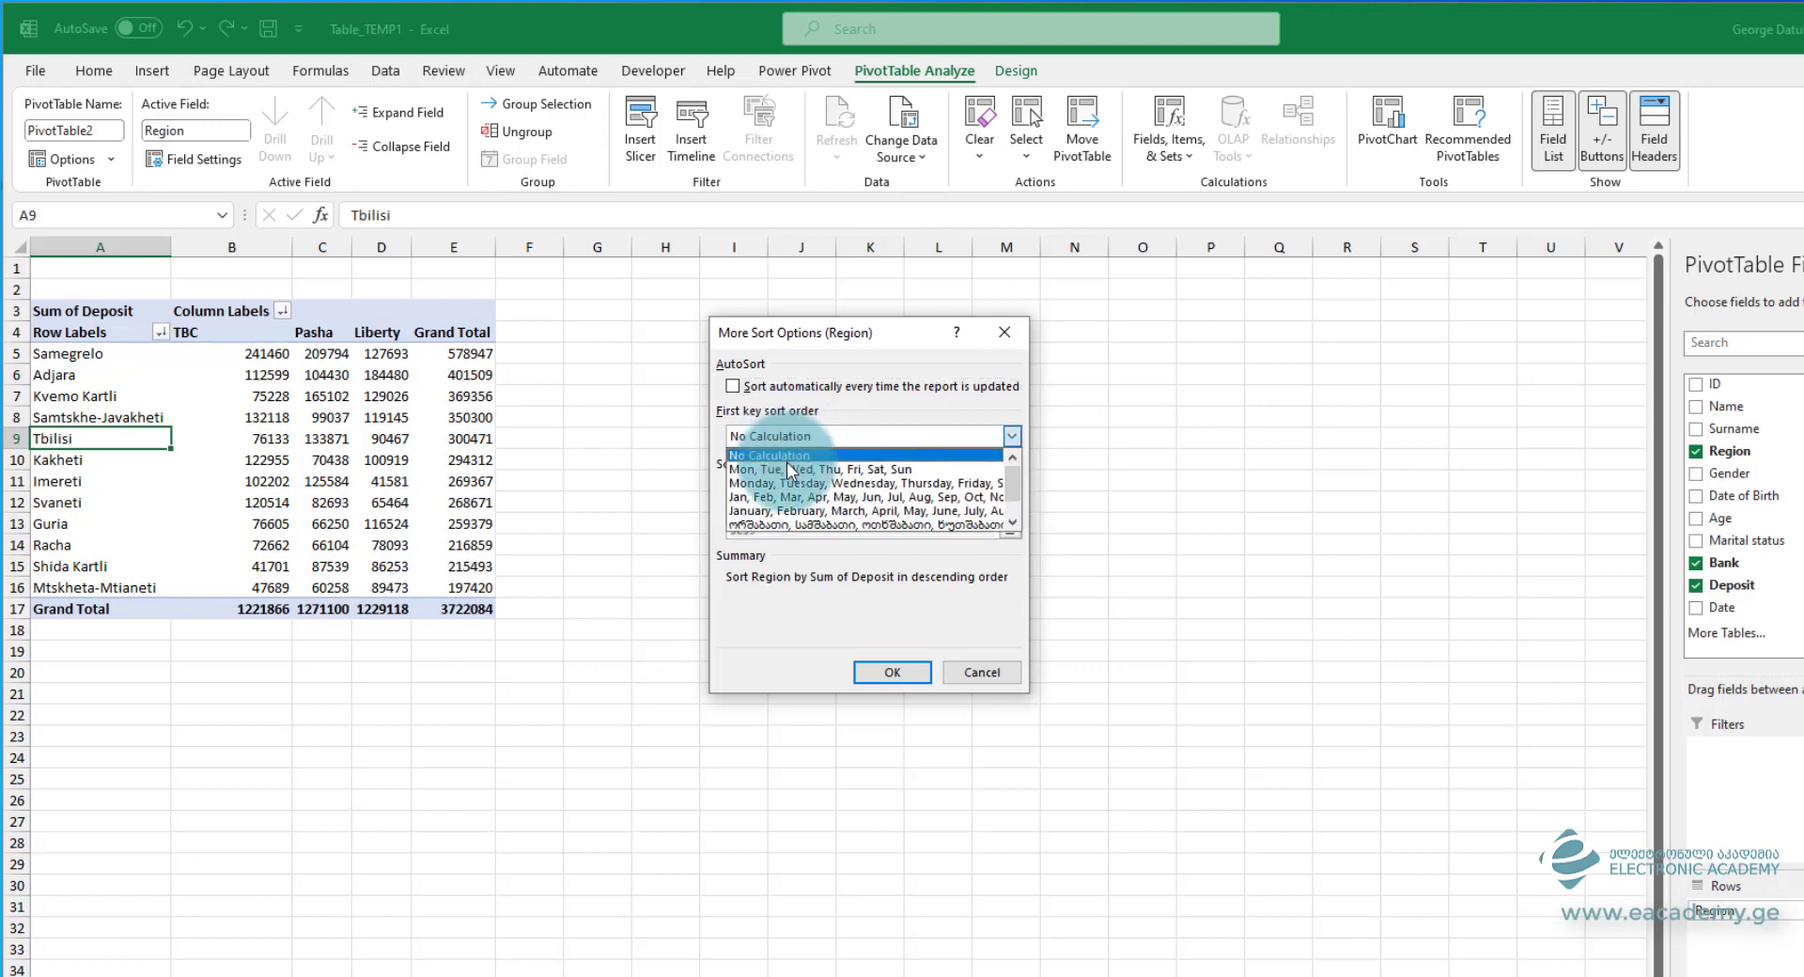
{"action": "scroll", "coordinate": [786, 470], "scroll_direction": "down", "scroll_amount": 1}
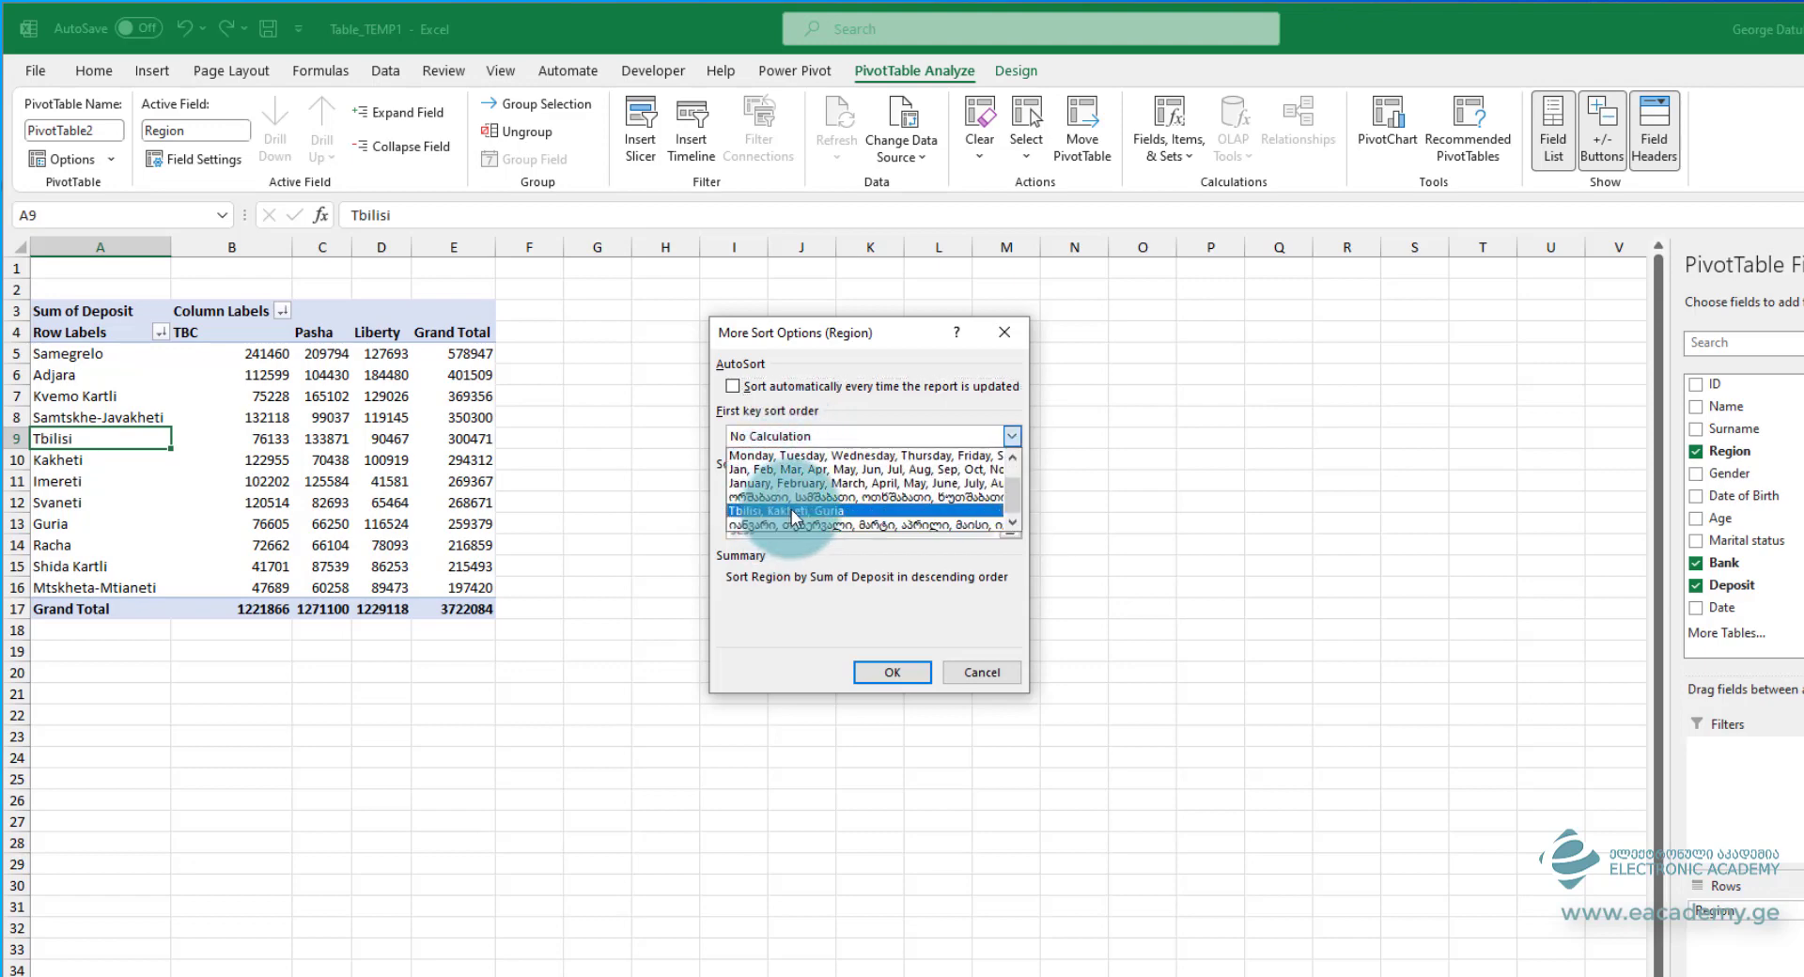
{"action": "left_click", "coordinate": [815, 511]}
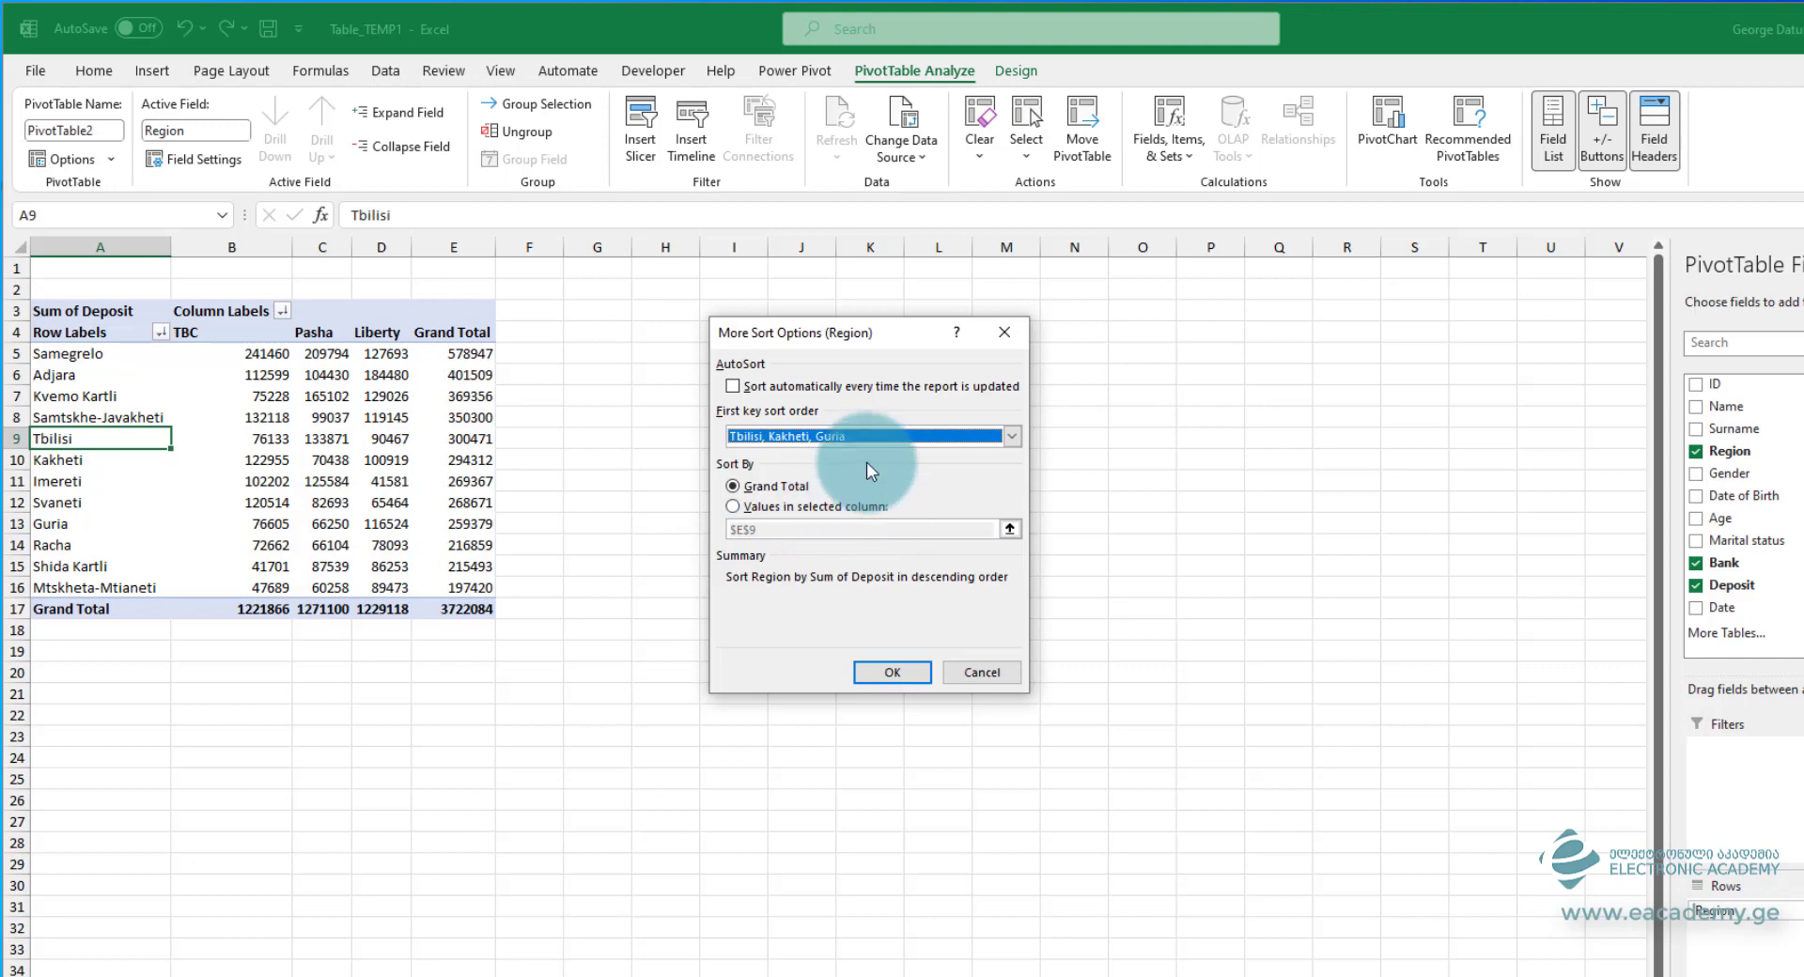
{"action": "left_click", "coordinate": [891, 673]}
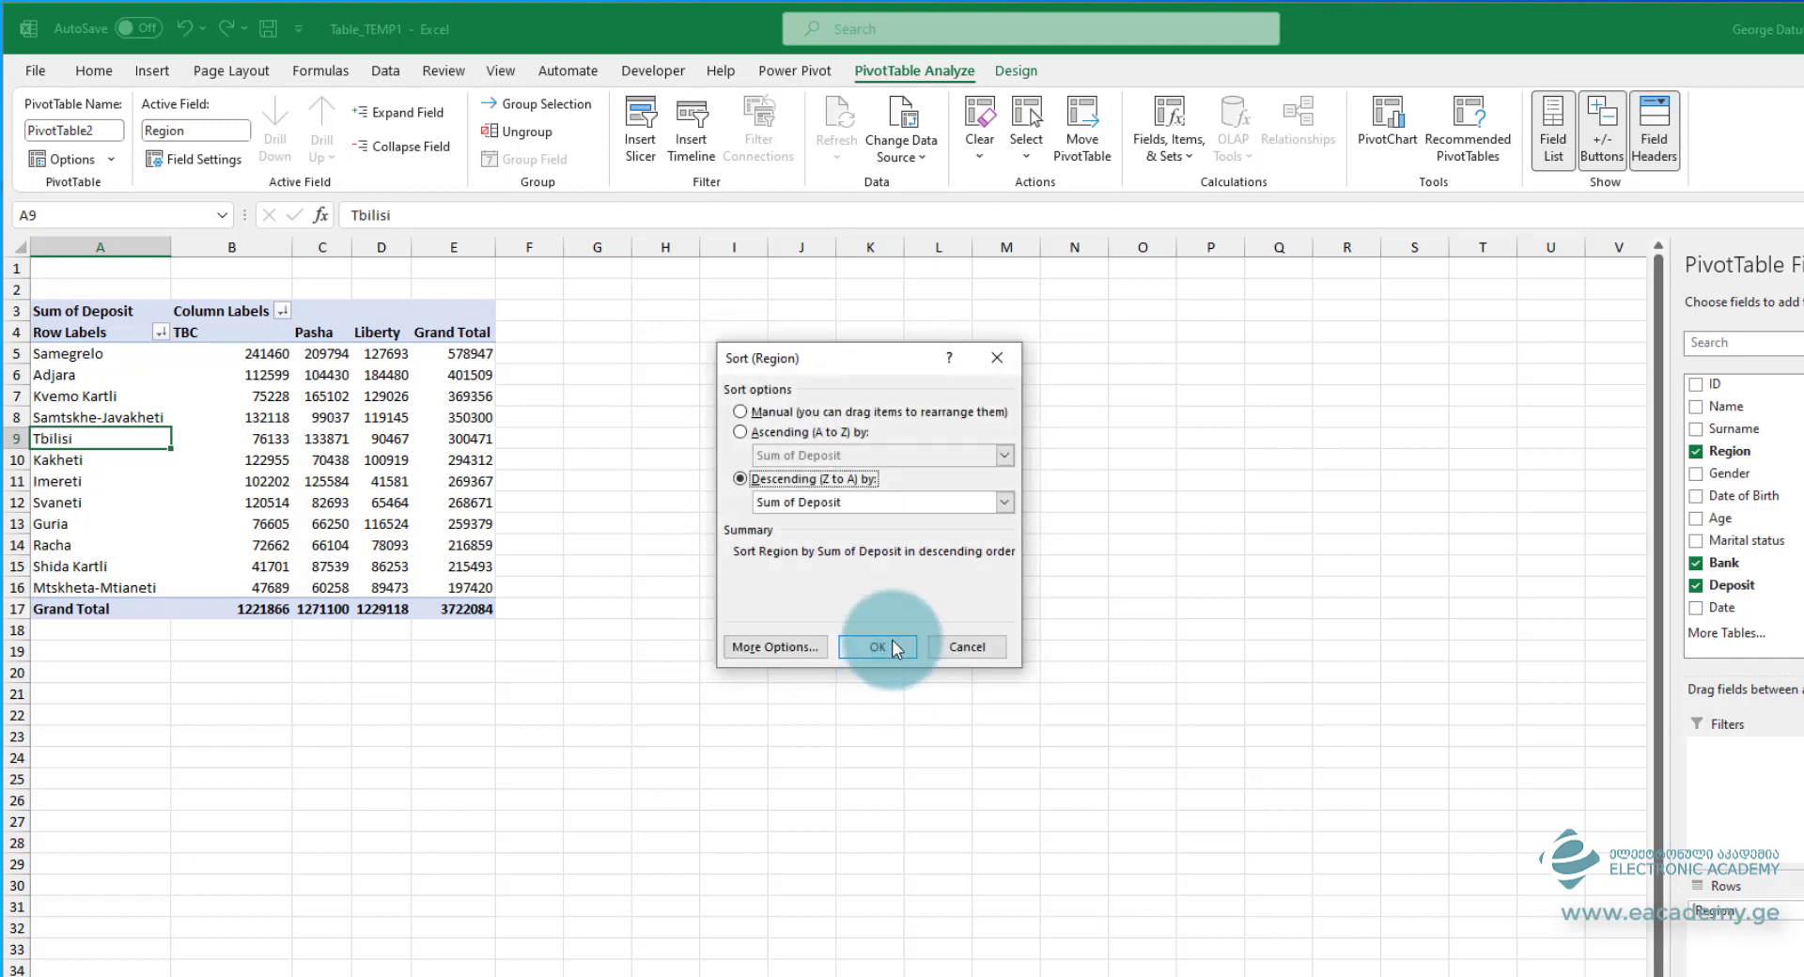
{"action": "left_click", "coordinate": [889, 647]}
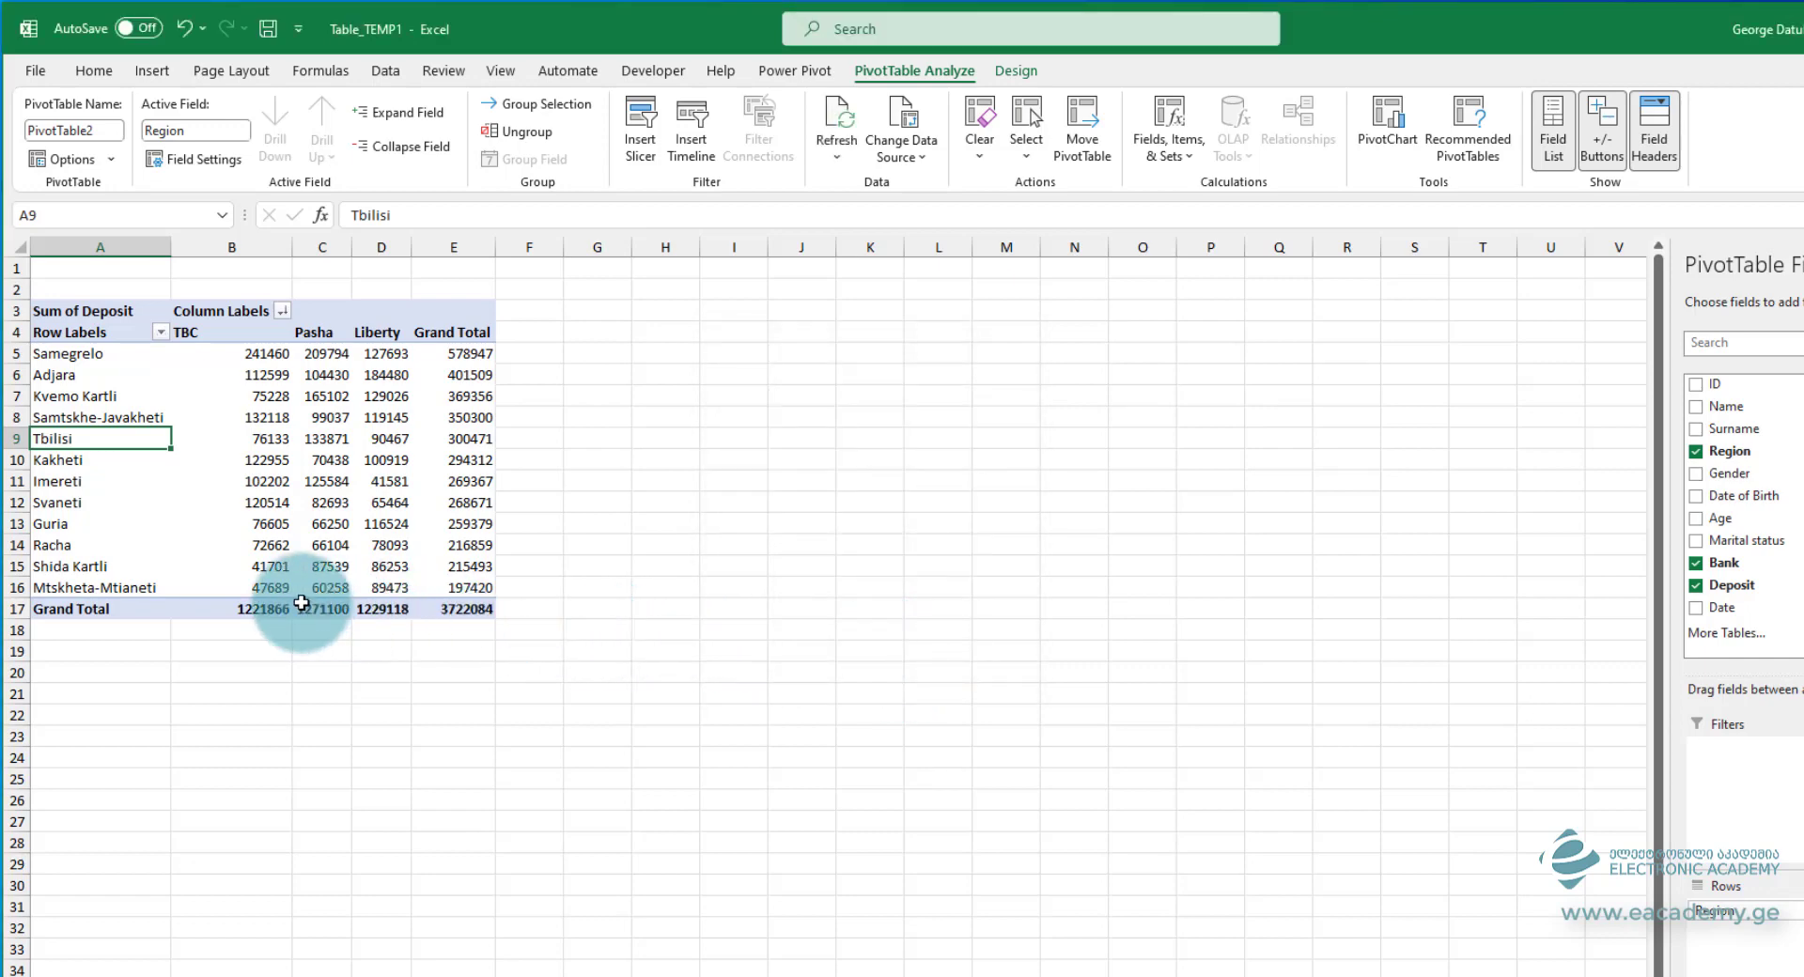
- Sort the Region row labels from A to Z so that they follow the custom list order
{"action": "mouse_move", "coordinate": [317, 593]}
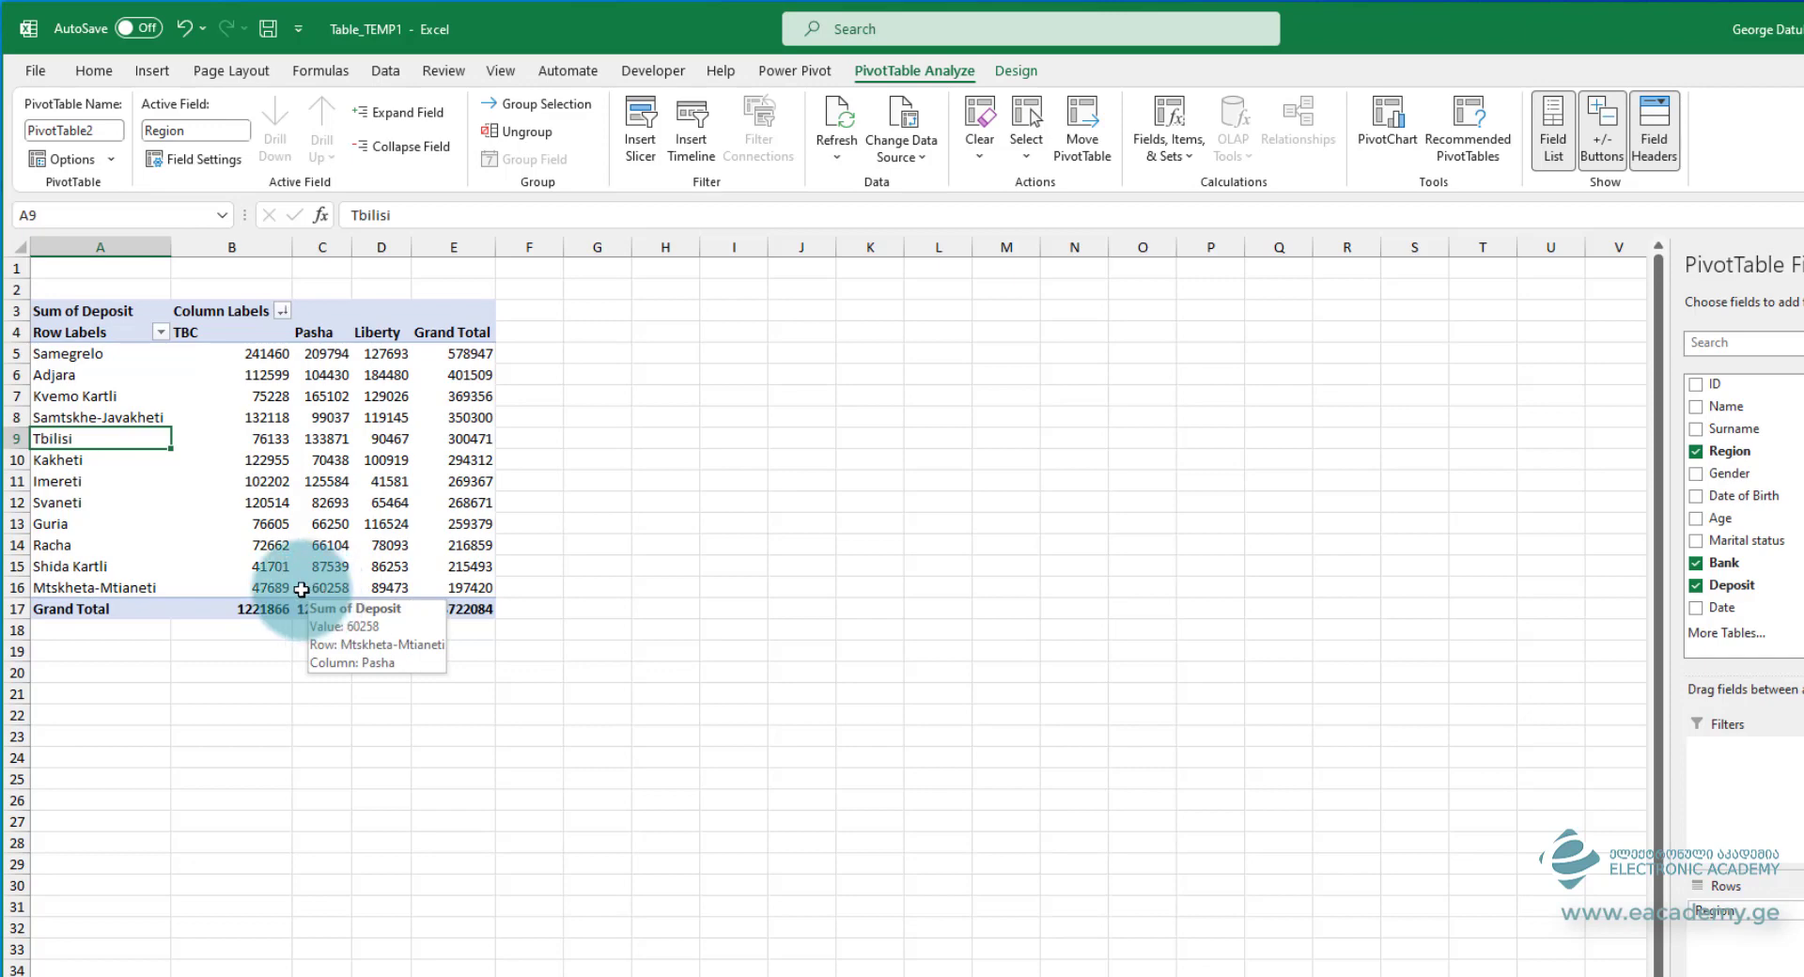
{"action": "left_click", "coordinate": [162, 332]}
{"action": "left_click", "coordinate": [130, 357]}
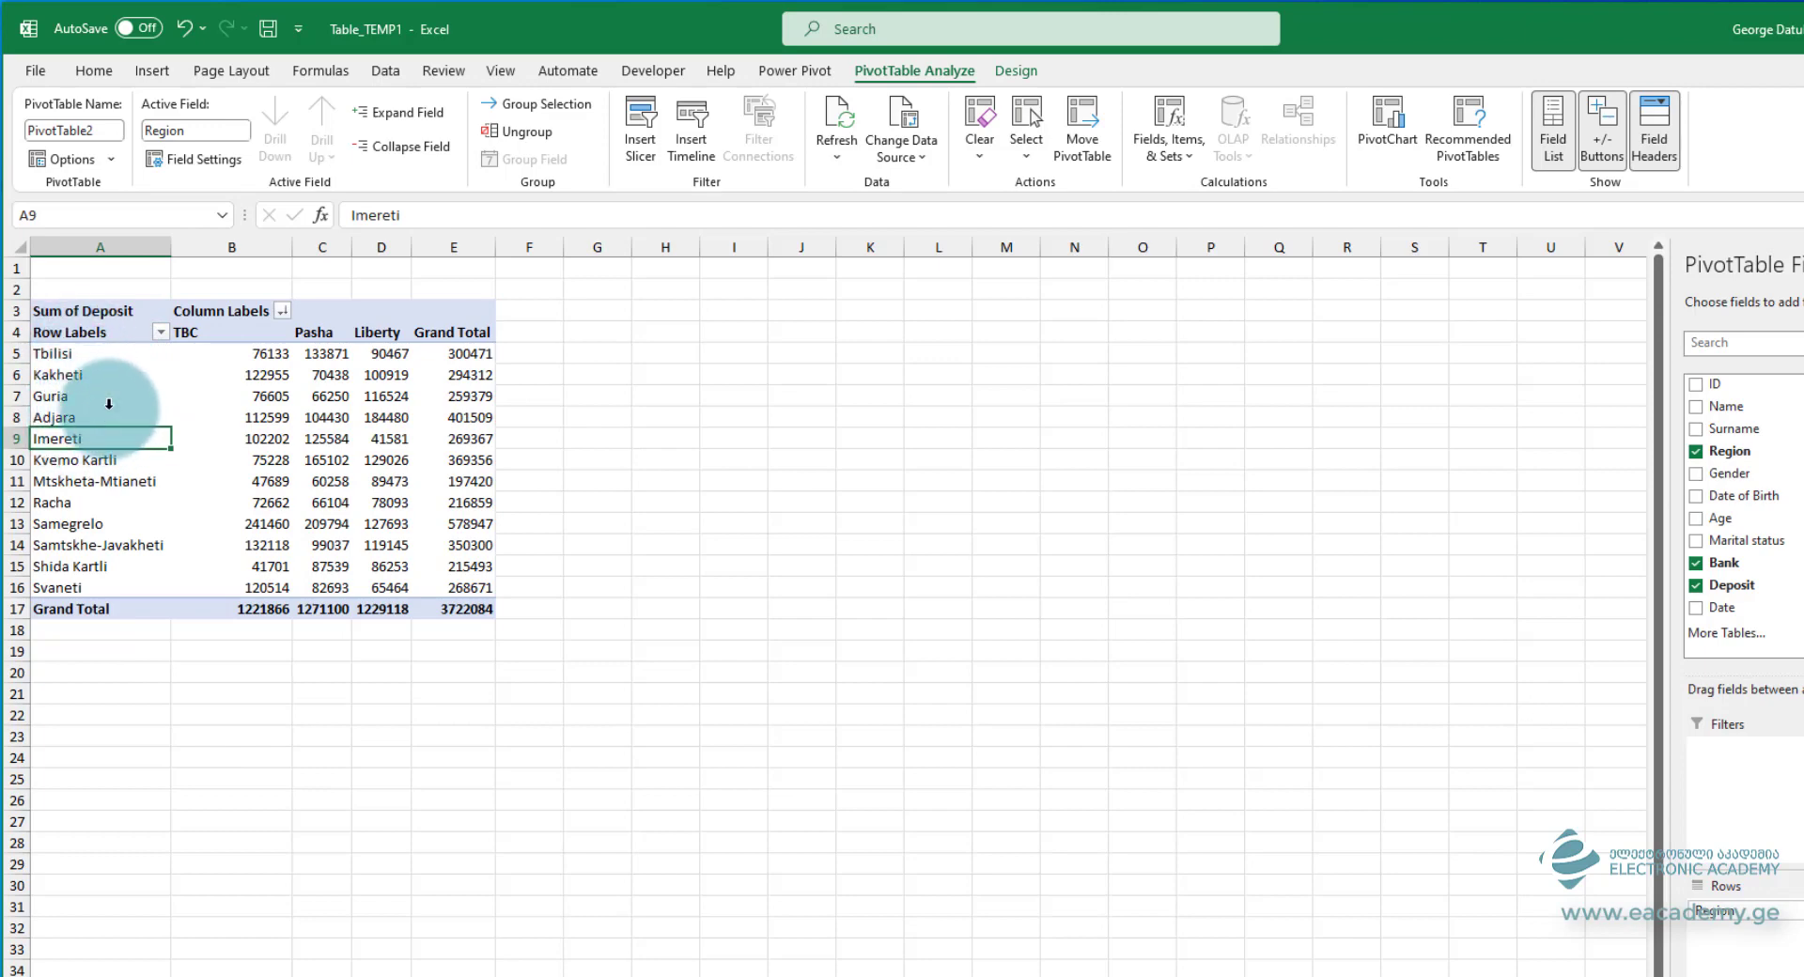
- Review the Region field's AutoSort and first key sort order settings, leaving them without changes
{"action": "right_click", "coordinate": [114, 400]}
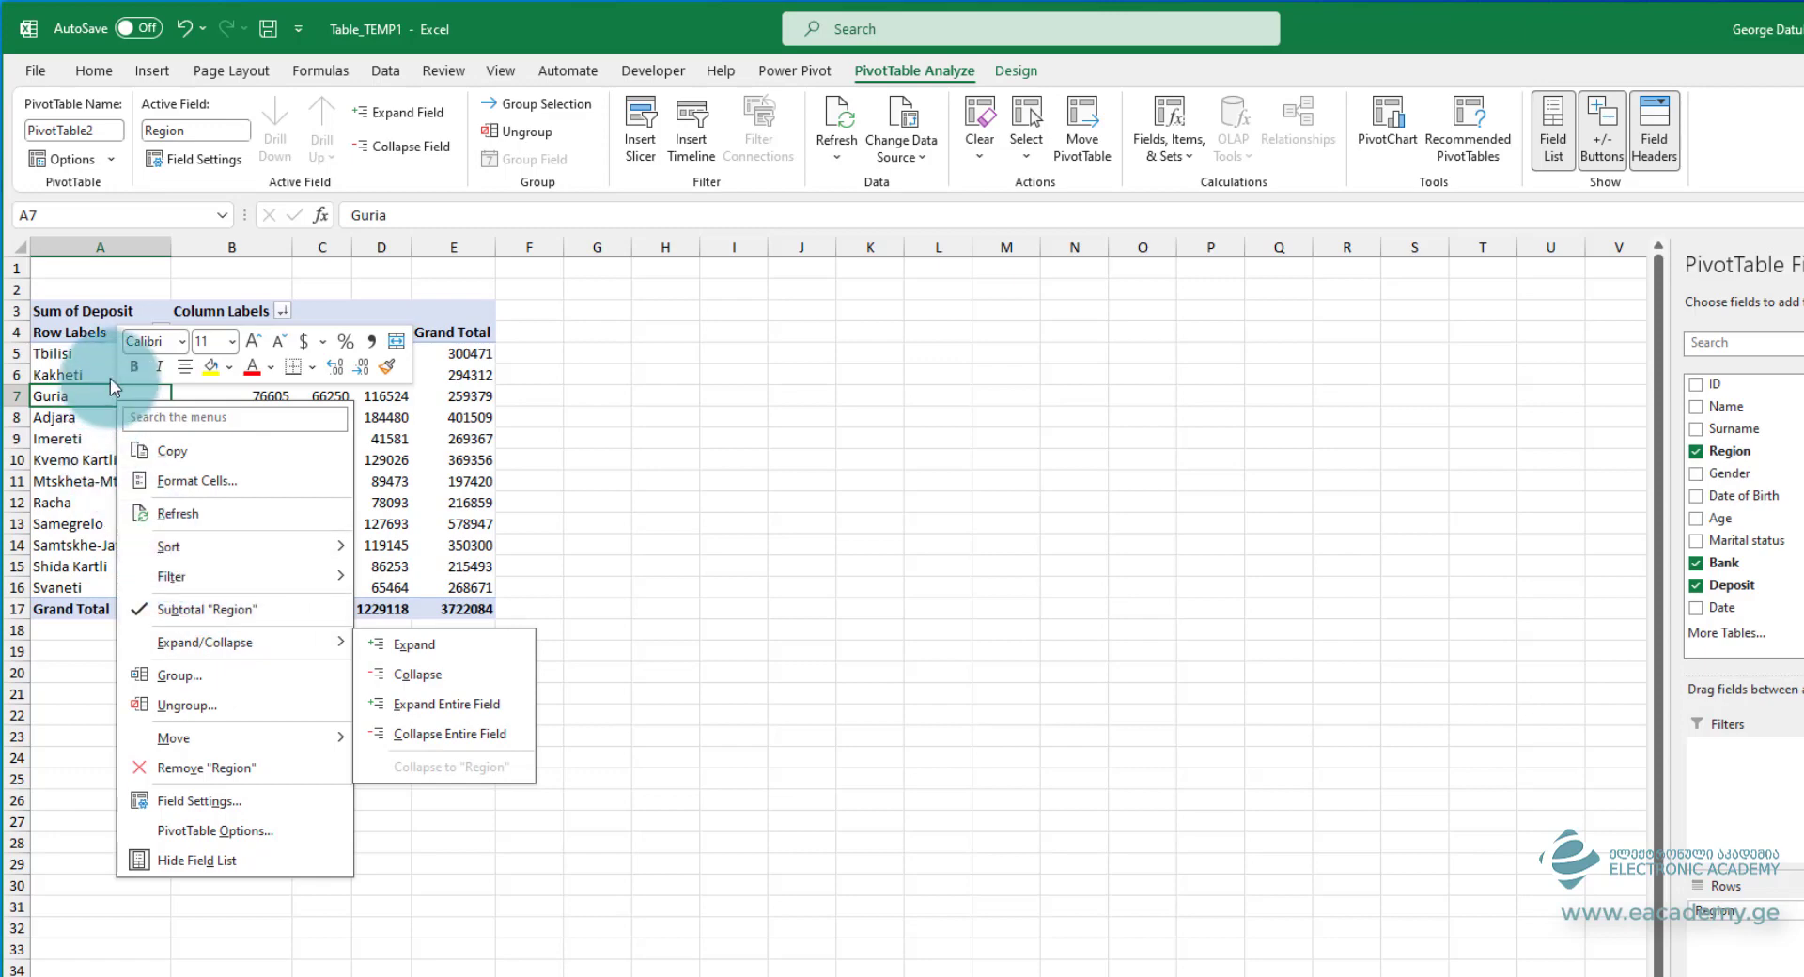
{"action": "key", "text": "Escape"}
{"action": "left_click", "coordinate": [158, 332]}
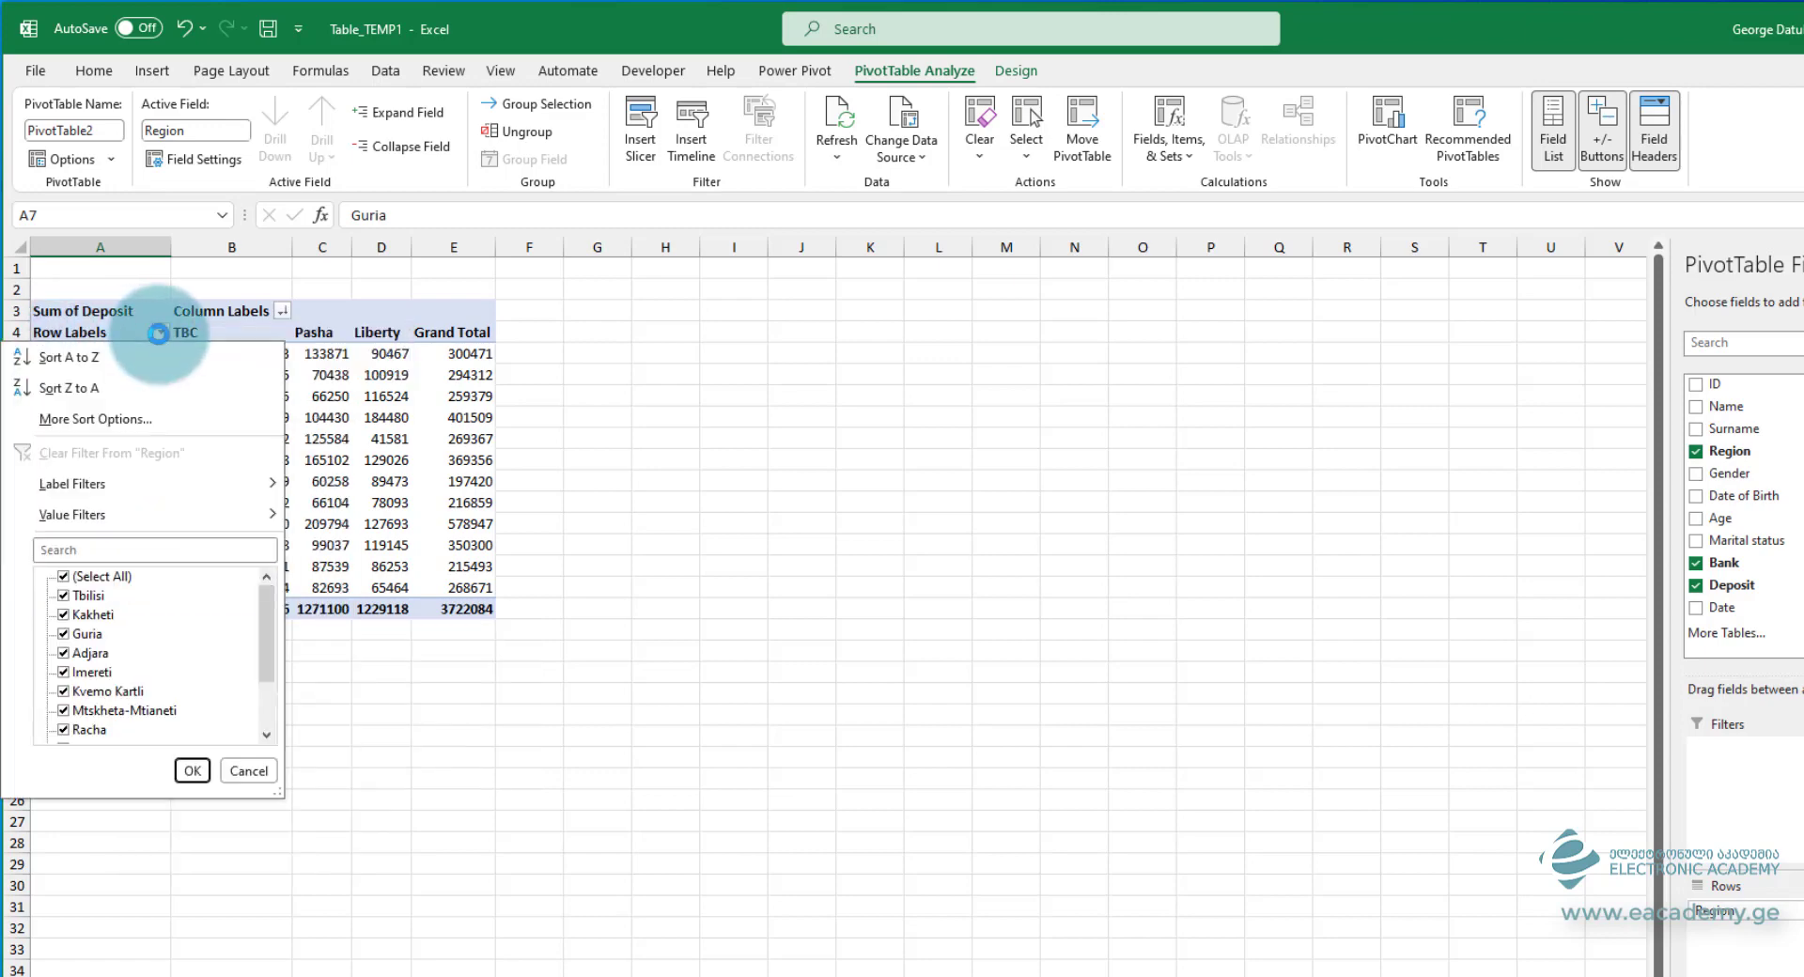
{"action": "left_click", "coordinate": [111, 419]}
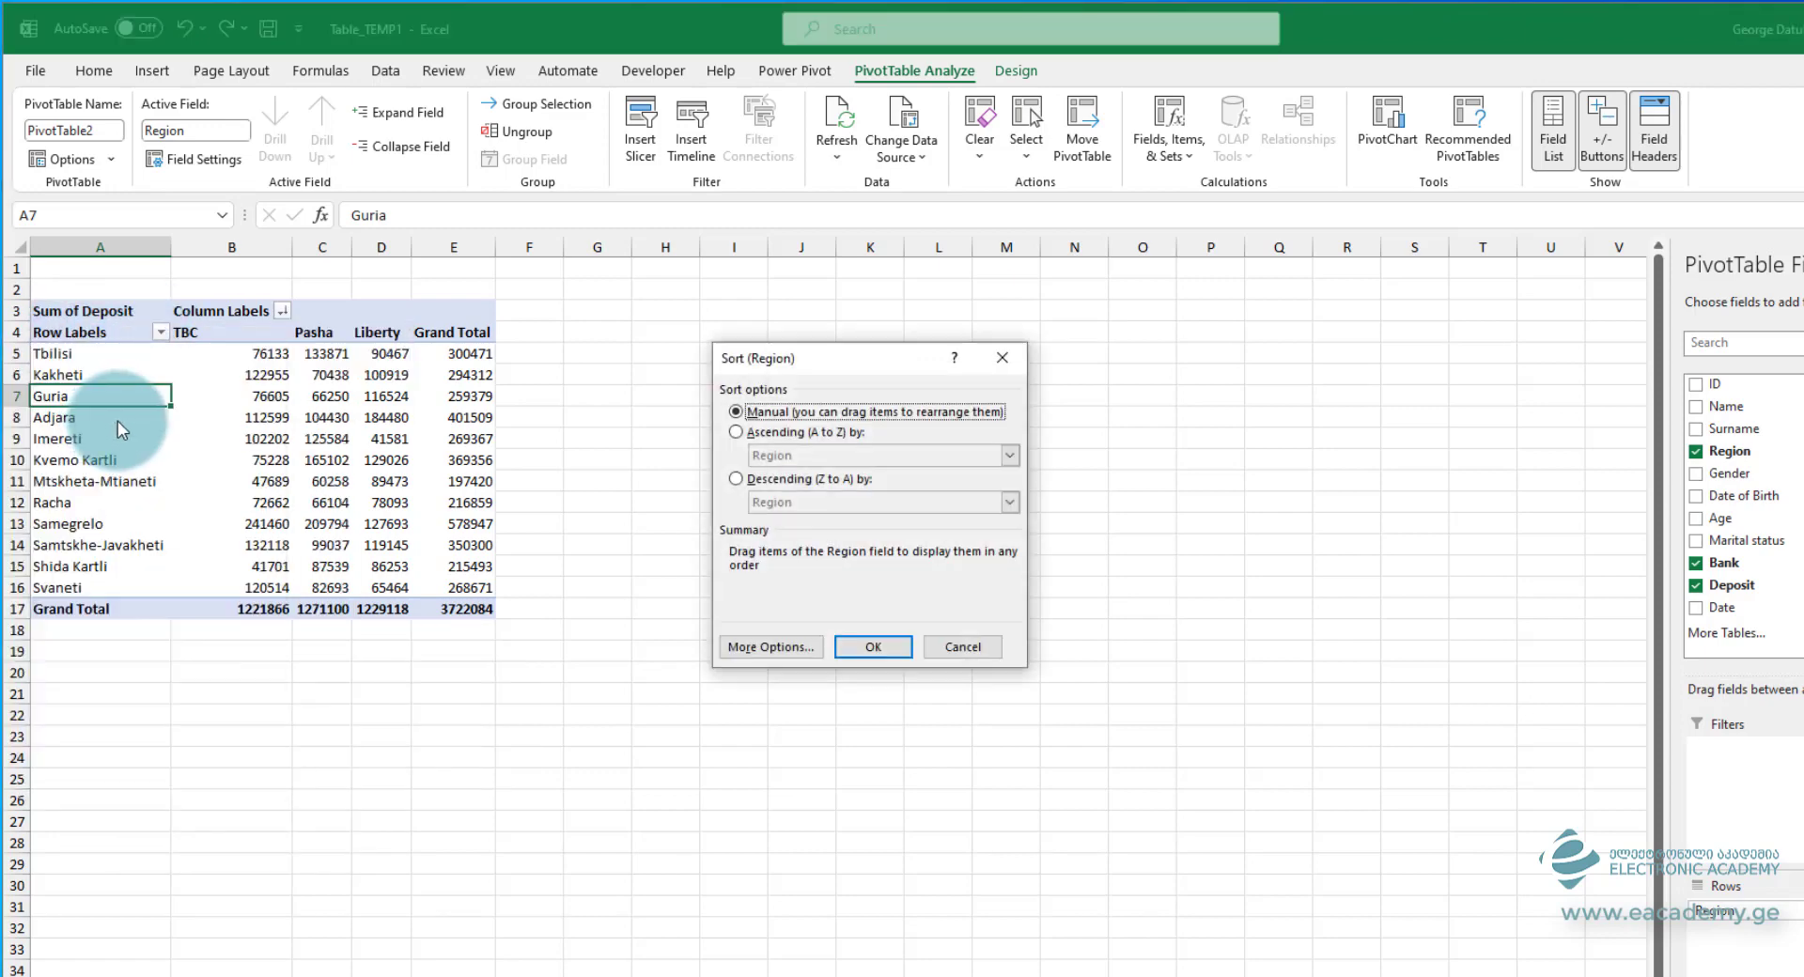
{"action": "left_click", "coordinate": [770, 648]}
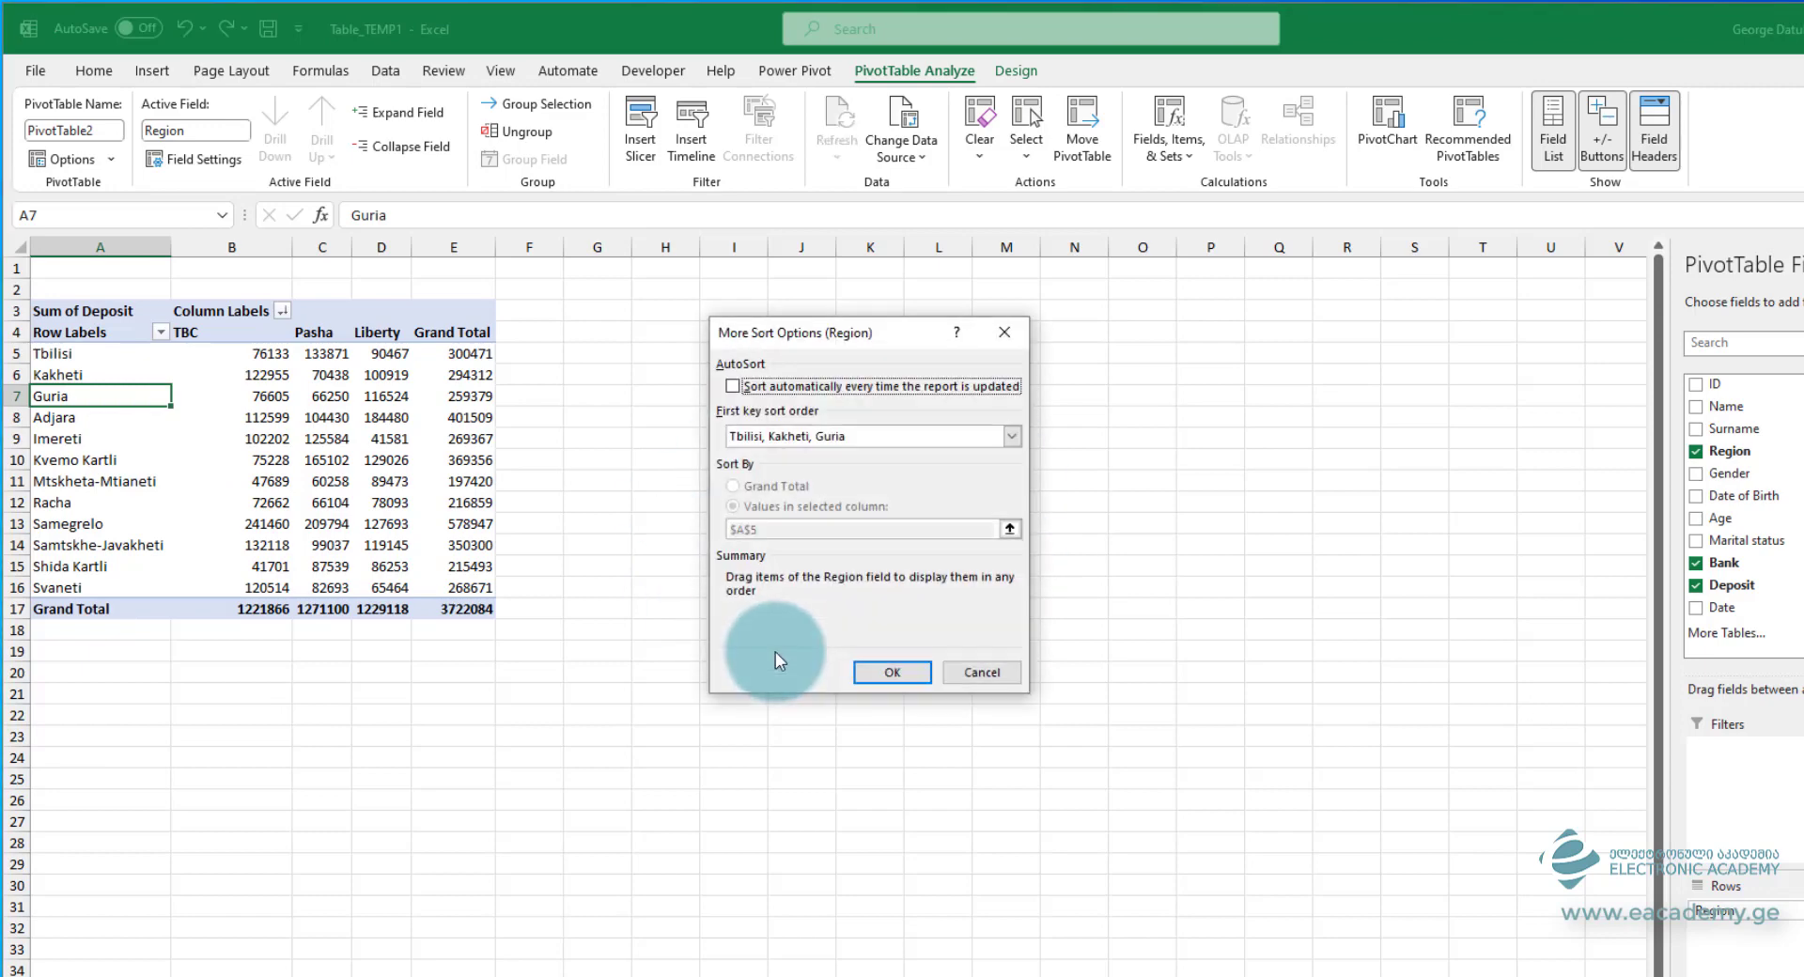
{"action": "left_click", "coordinate": [977, 672]}
{"action": "left_click", "coordinate": [978, 651]}
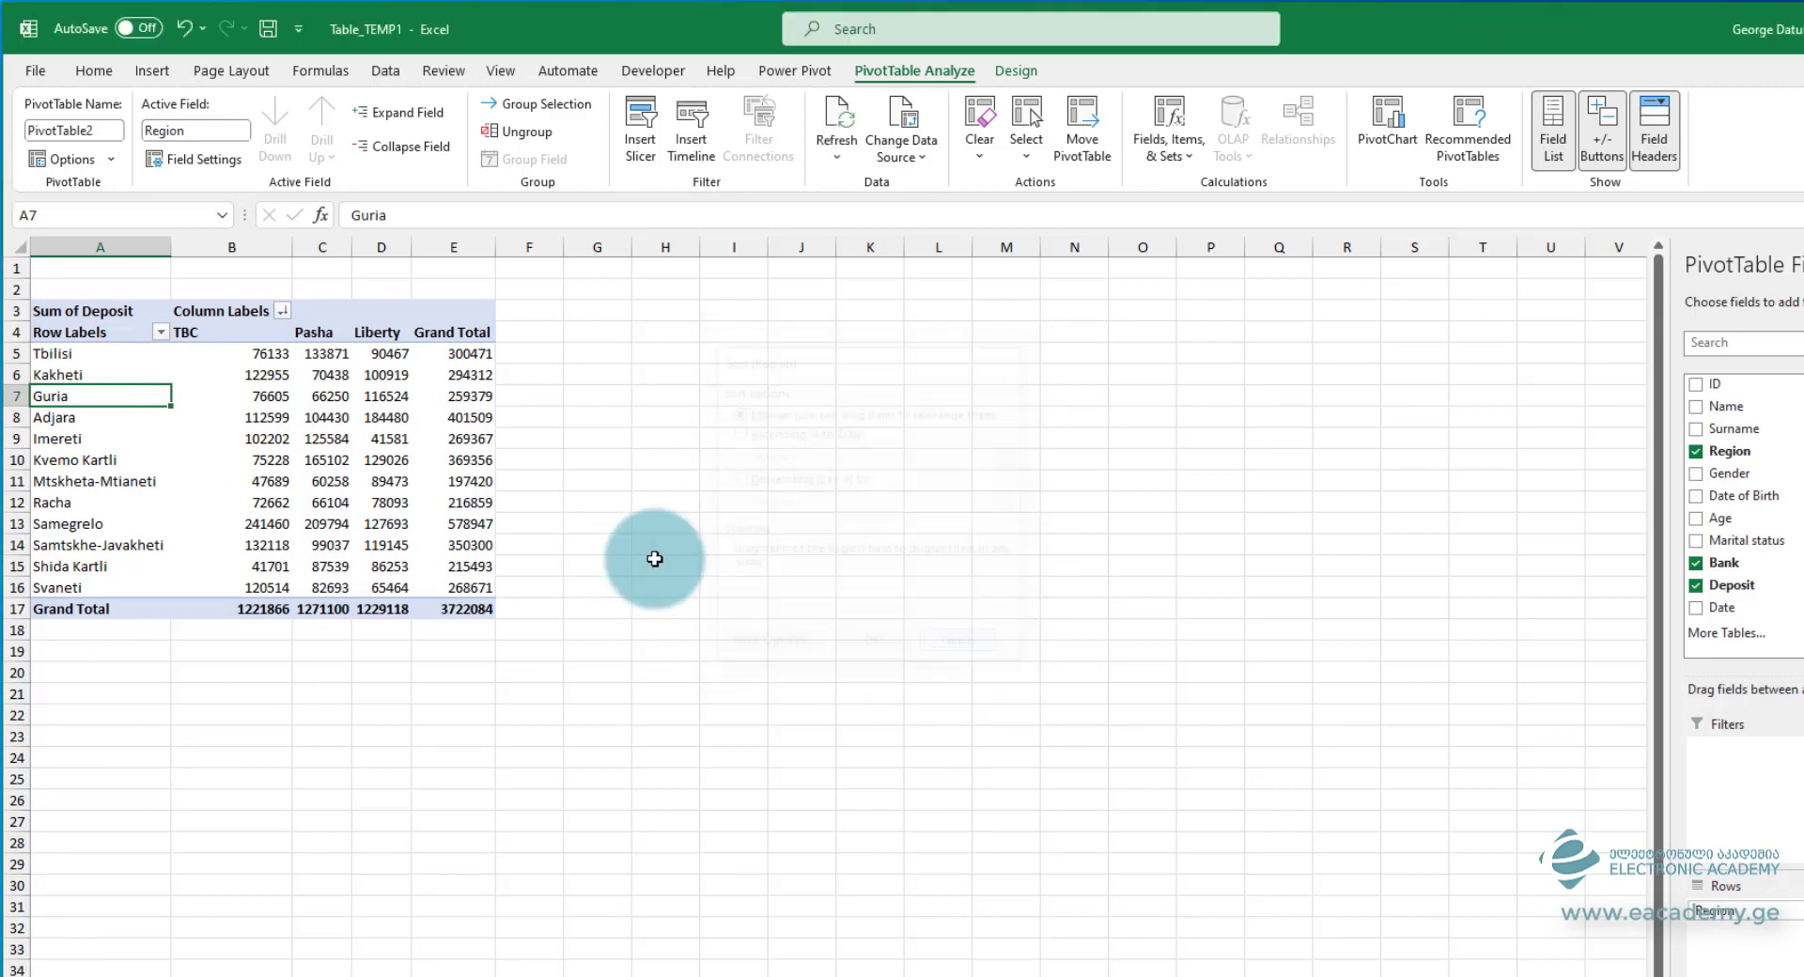
- Sort the regions by their Pasha deposit values from largest to smallest, in top-to-bottom direction
{"action": "right_click", "coordinate": [312, 400]}
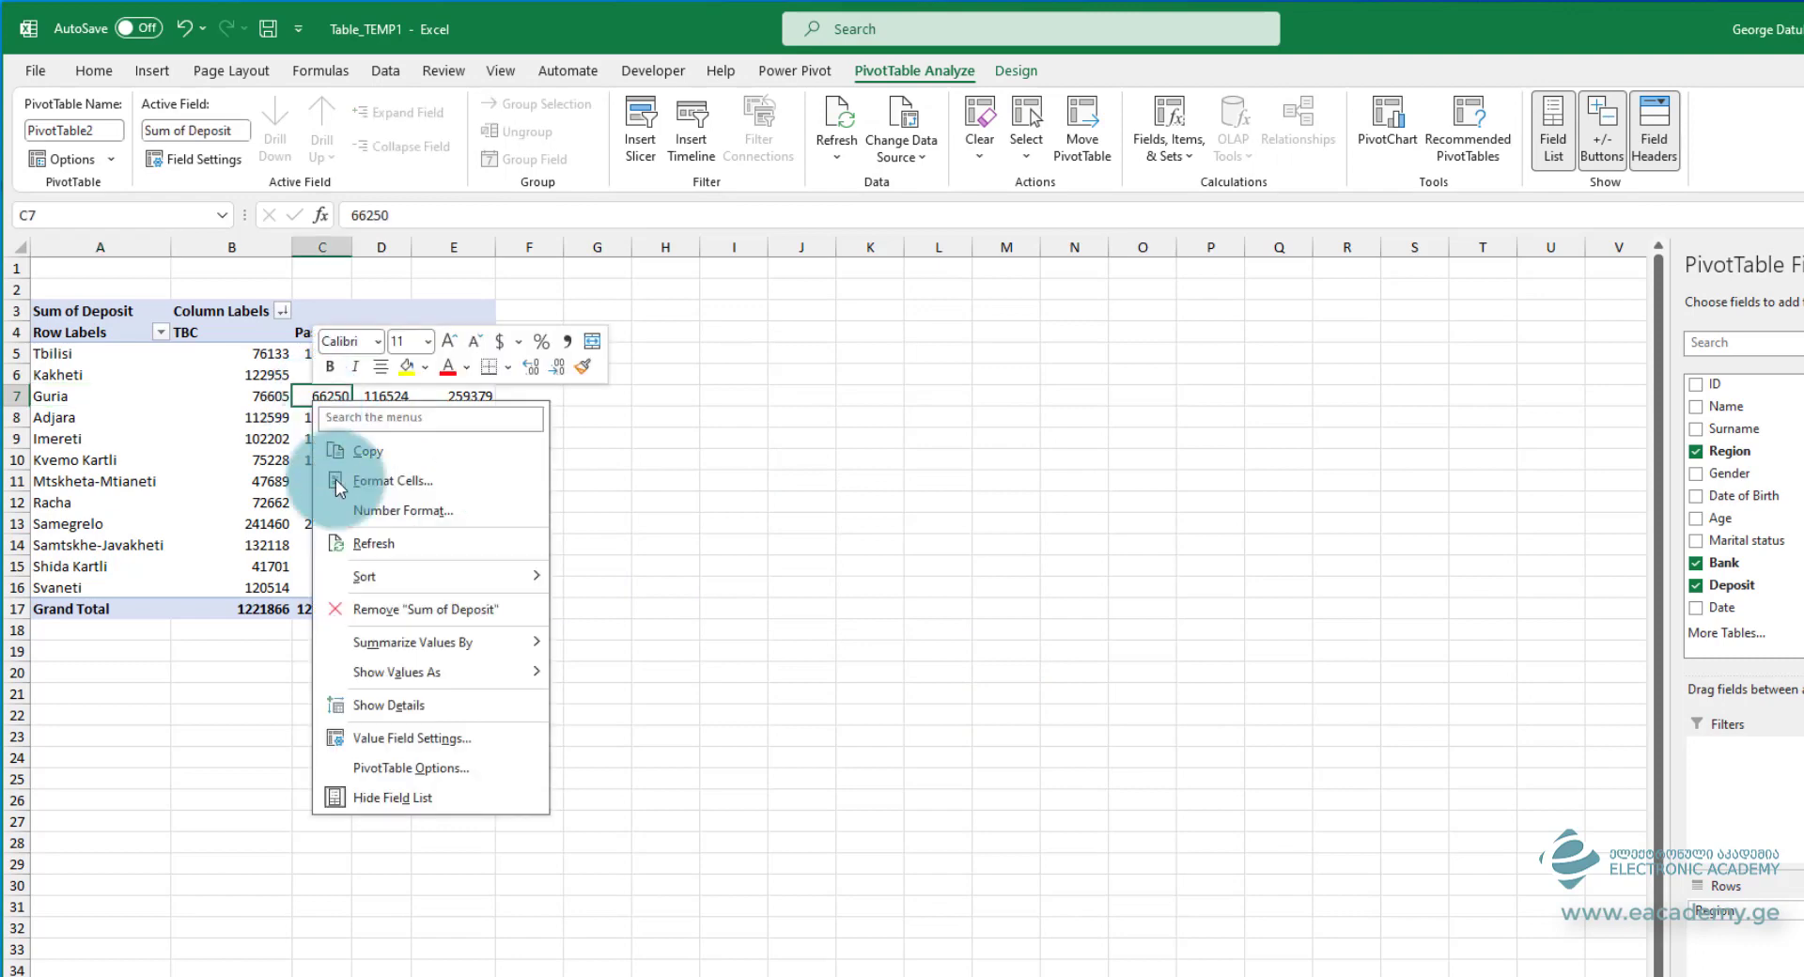
{"action": "mouse_move", "coordinate": [451, 576]}
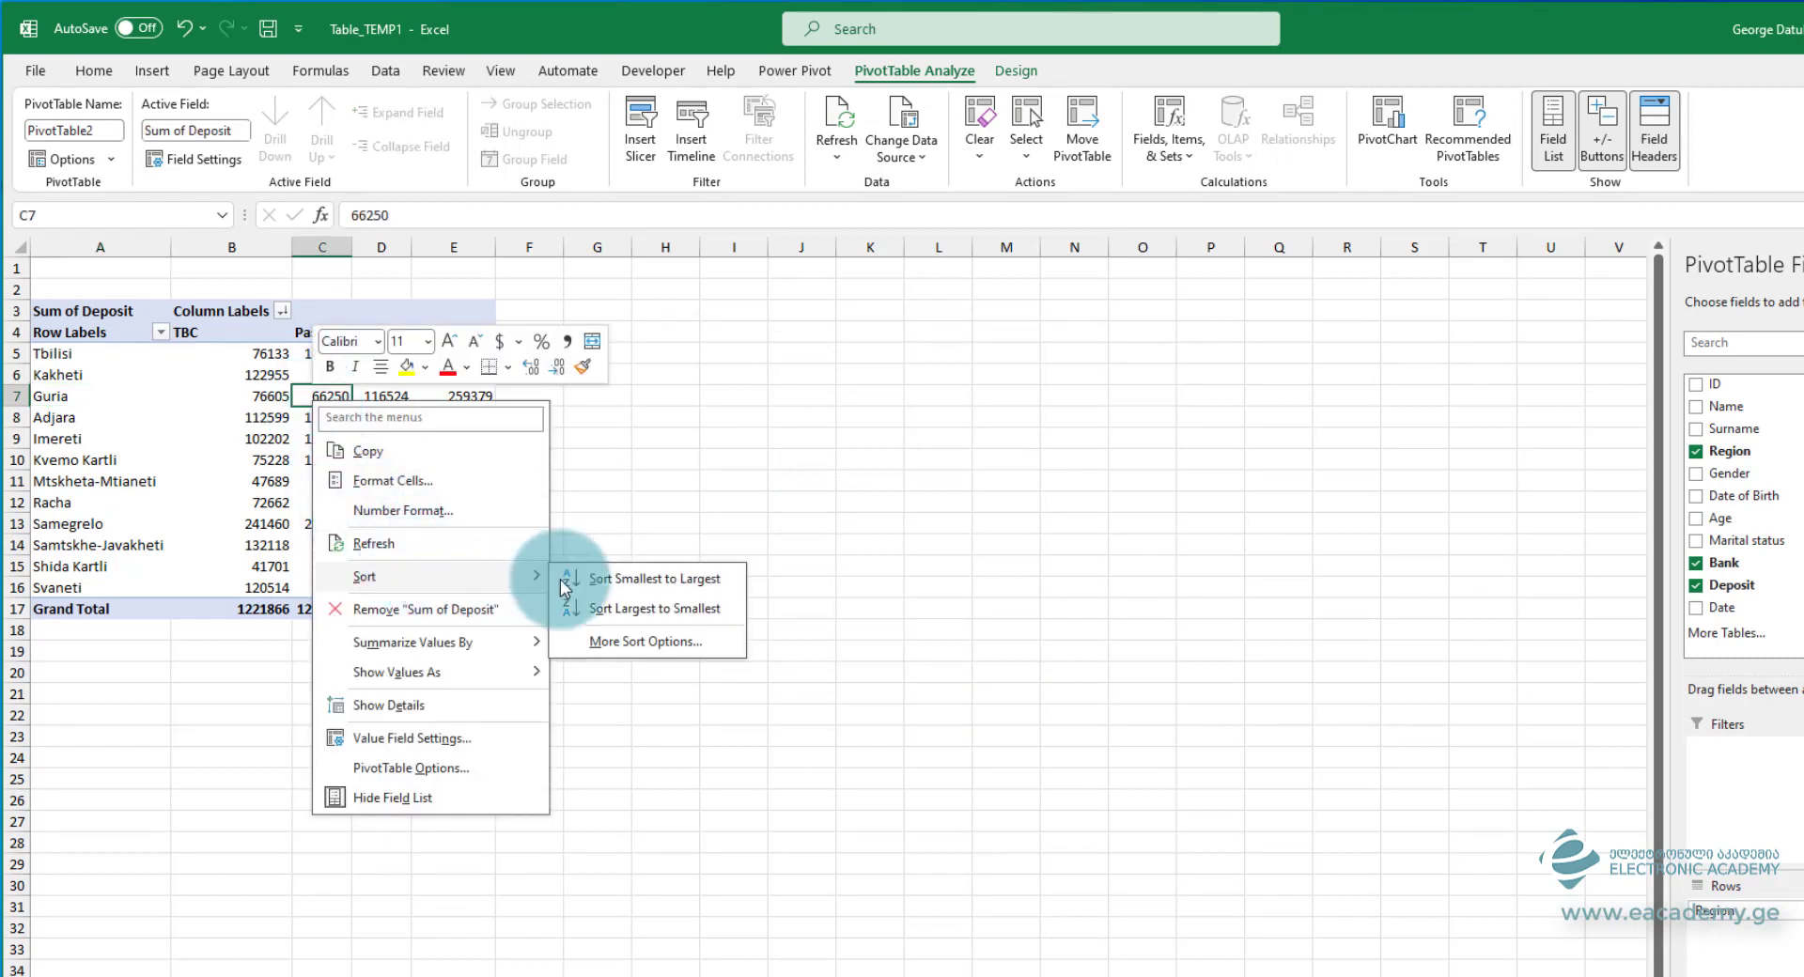
{"action": "left_click", "coordinate": [669, 644]}
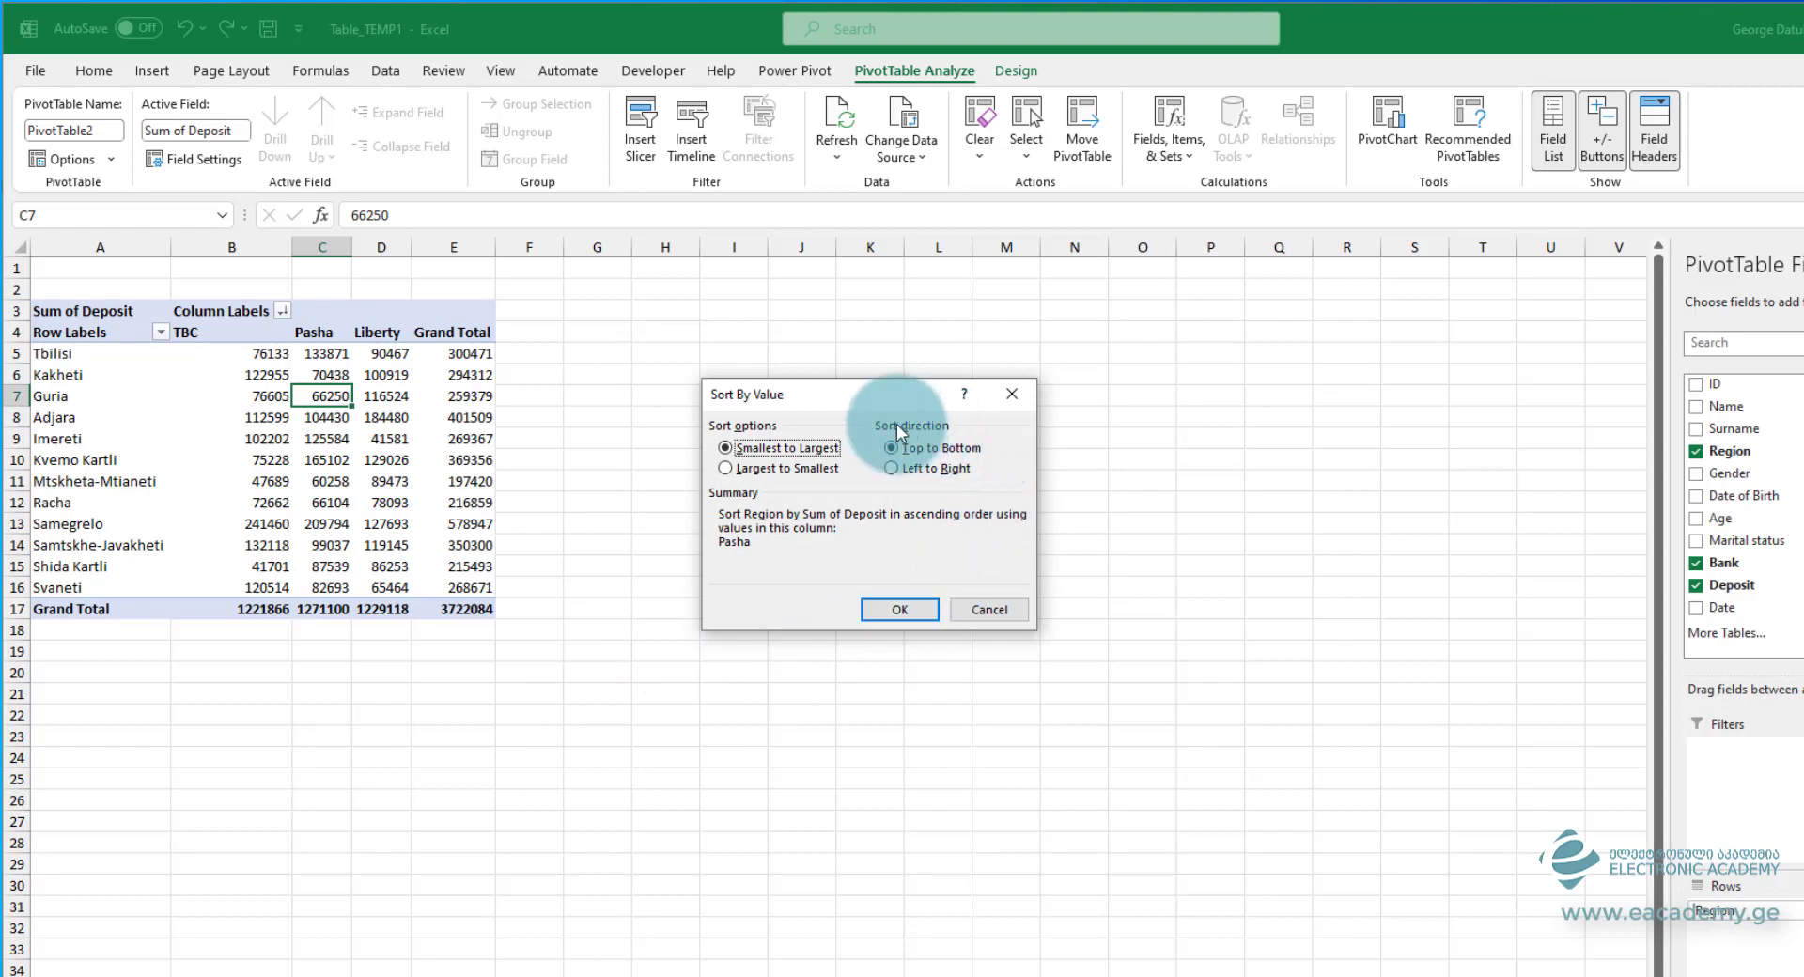
{"action": "left_click", "coordinate": [792, 471]}
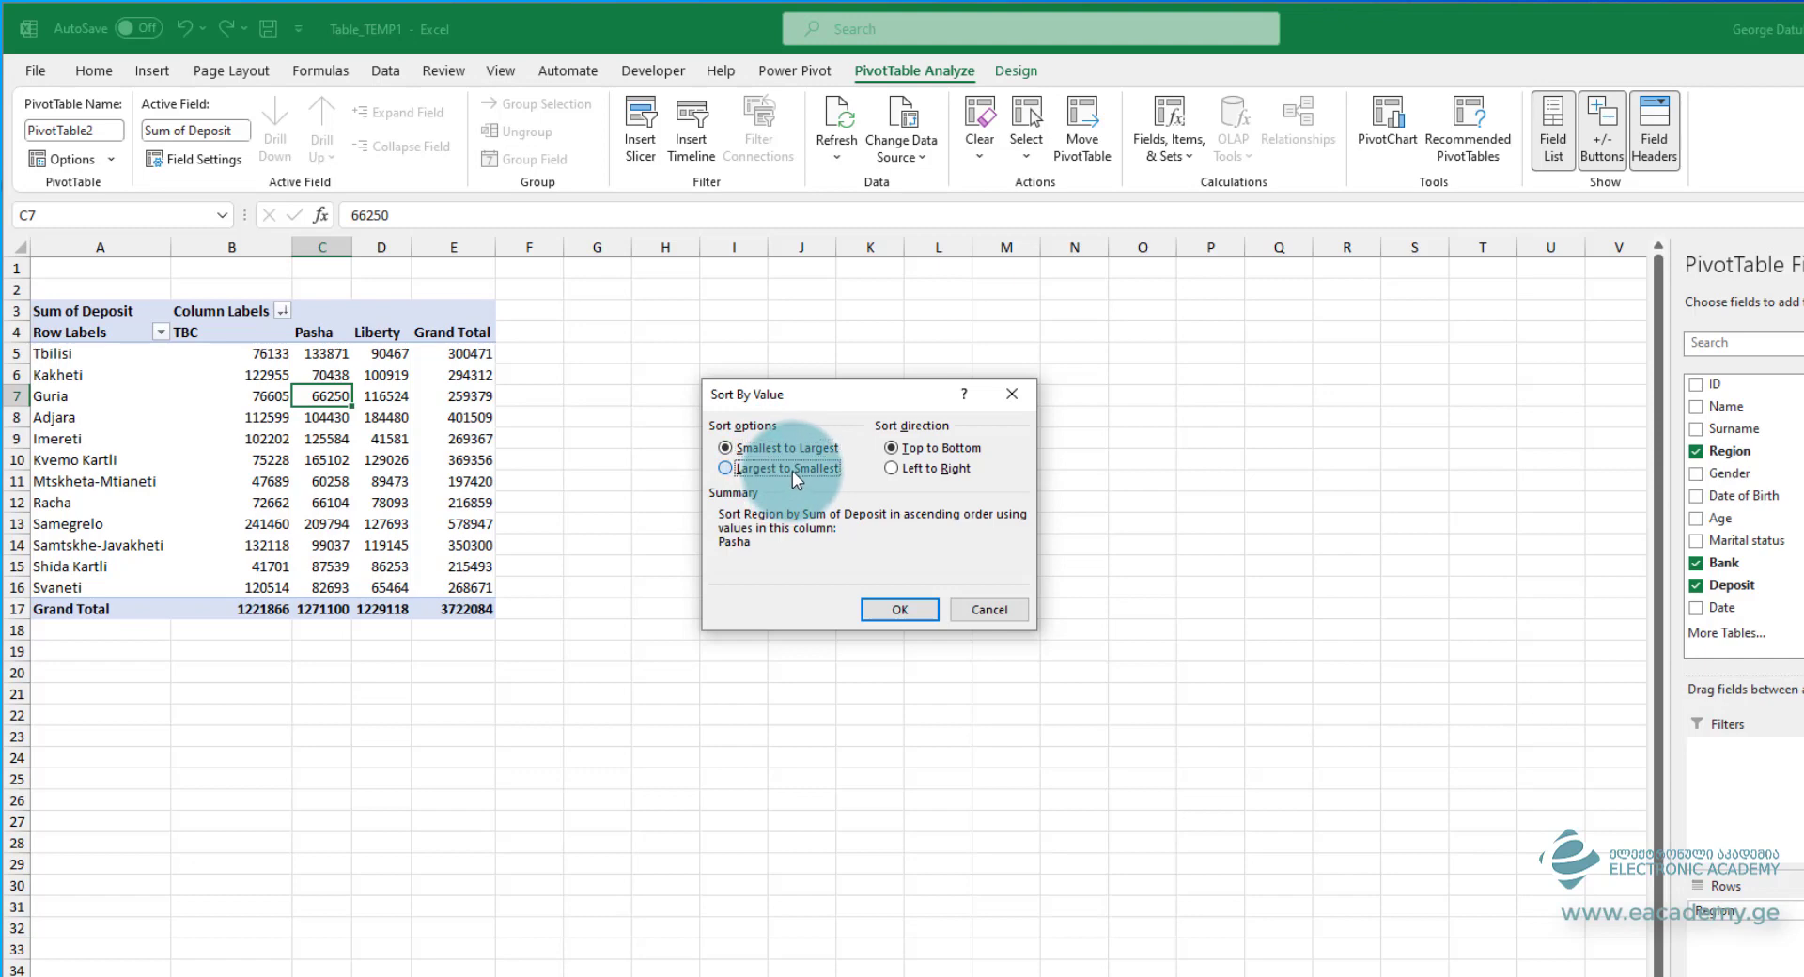
{"action": "left_click", "coordinate": [894, 610]}
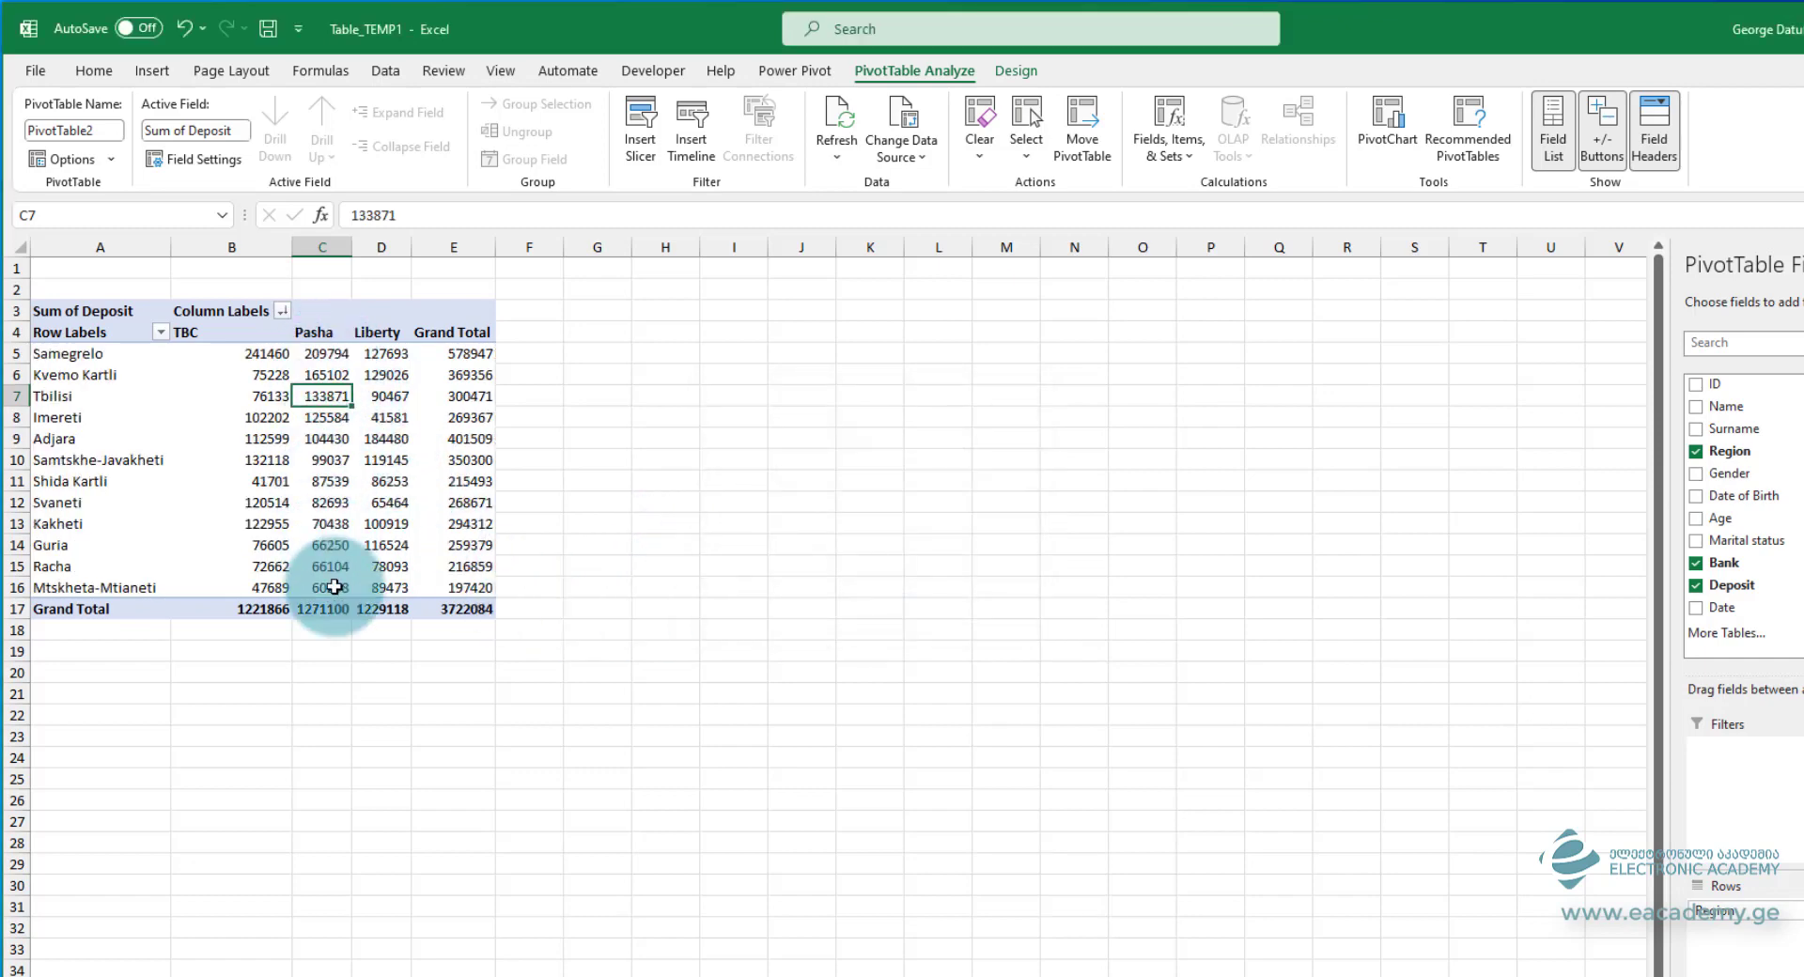
- Sort the bank columns by the Samtskhe-Javakheti deposit values from smallest to largest, in left-to-right direction
{"action": "left_click", "coordinate": [327, 460]}
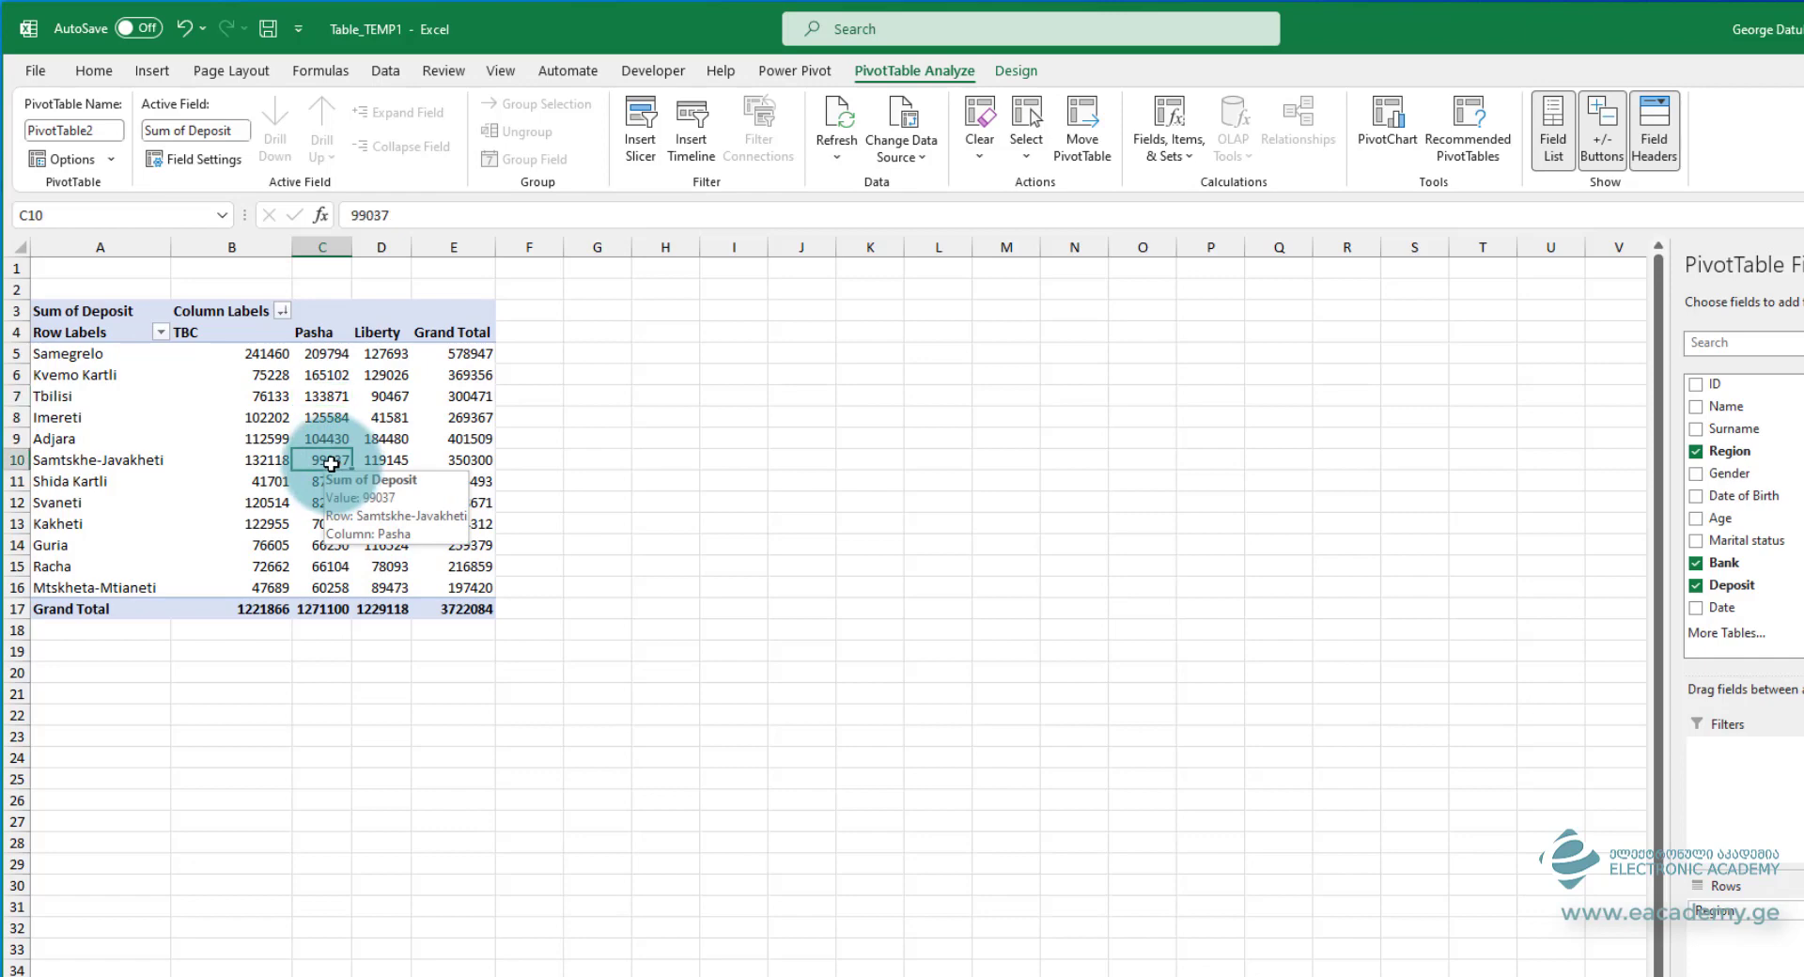
{"action": "right_click", "coordinate": [329, 462]}
{"action": "mouse_move", "coordinate": [526, 639]}
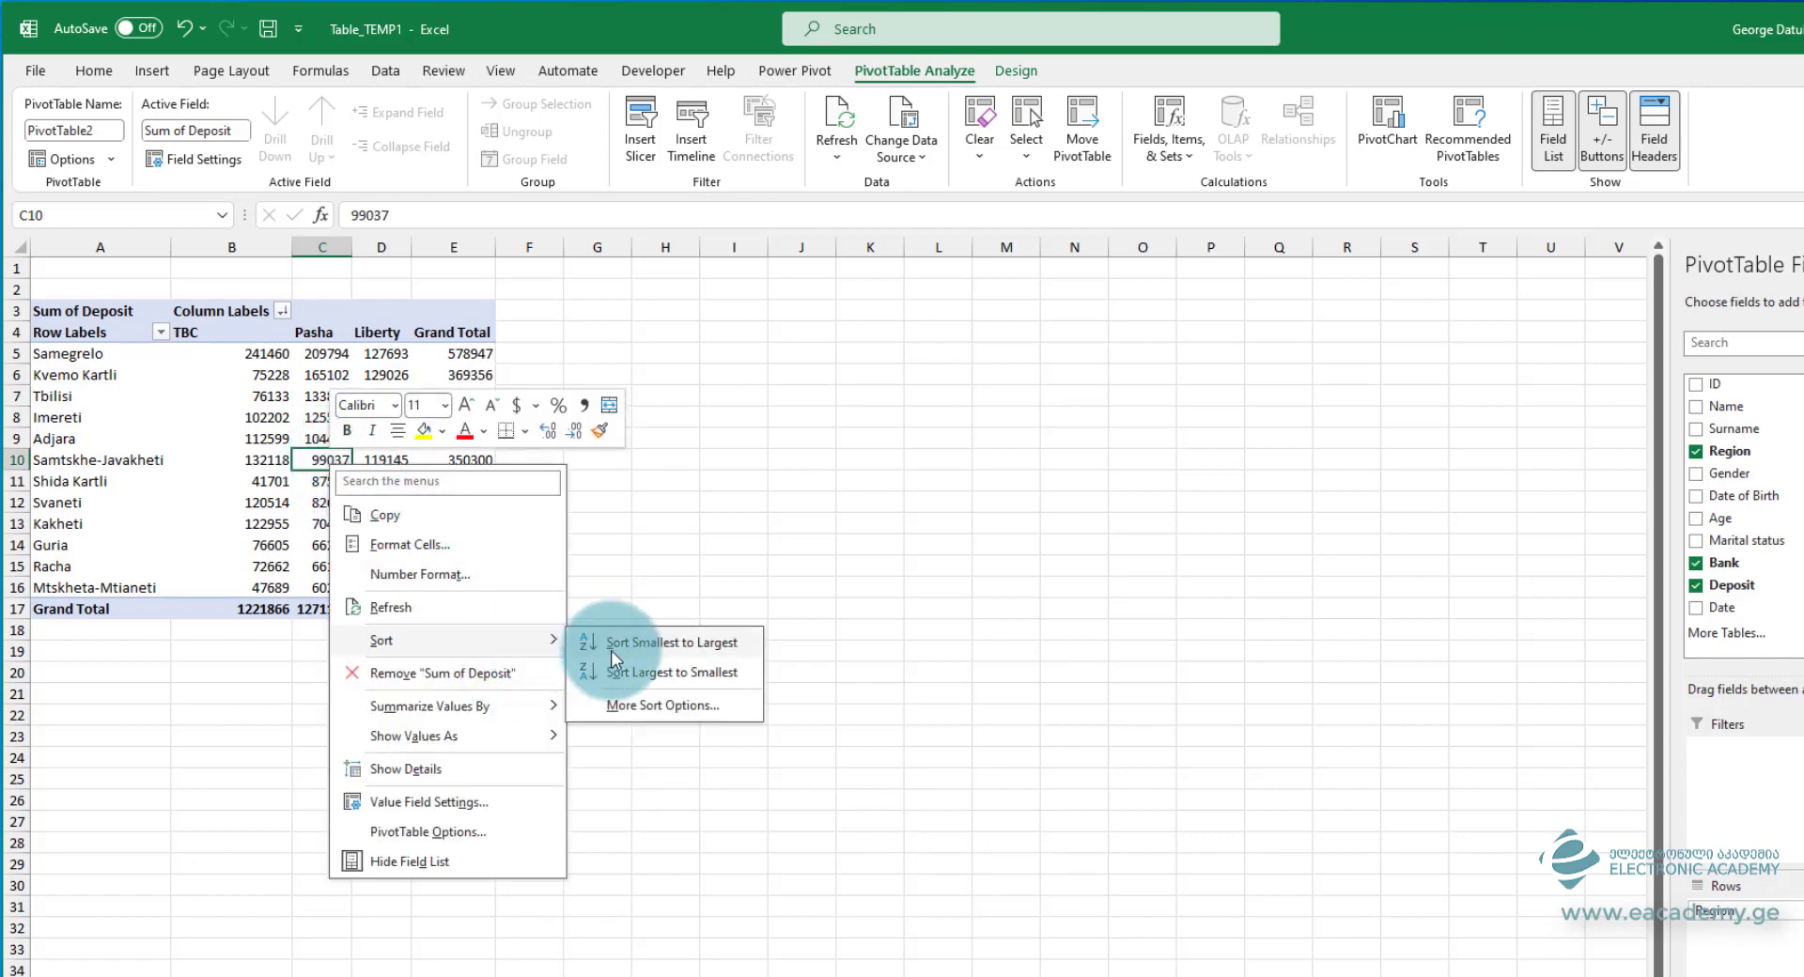
{"action": "left_click", "coordinate": [688, 712]}
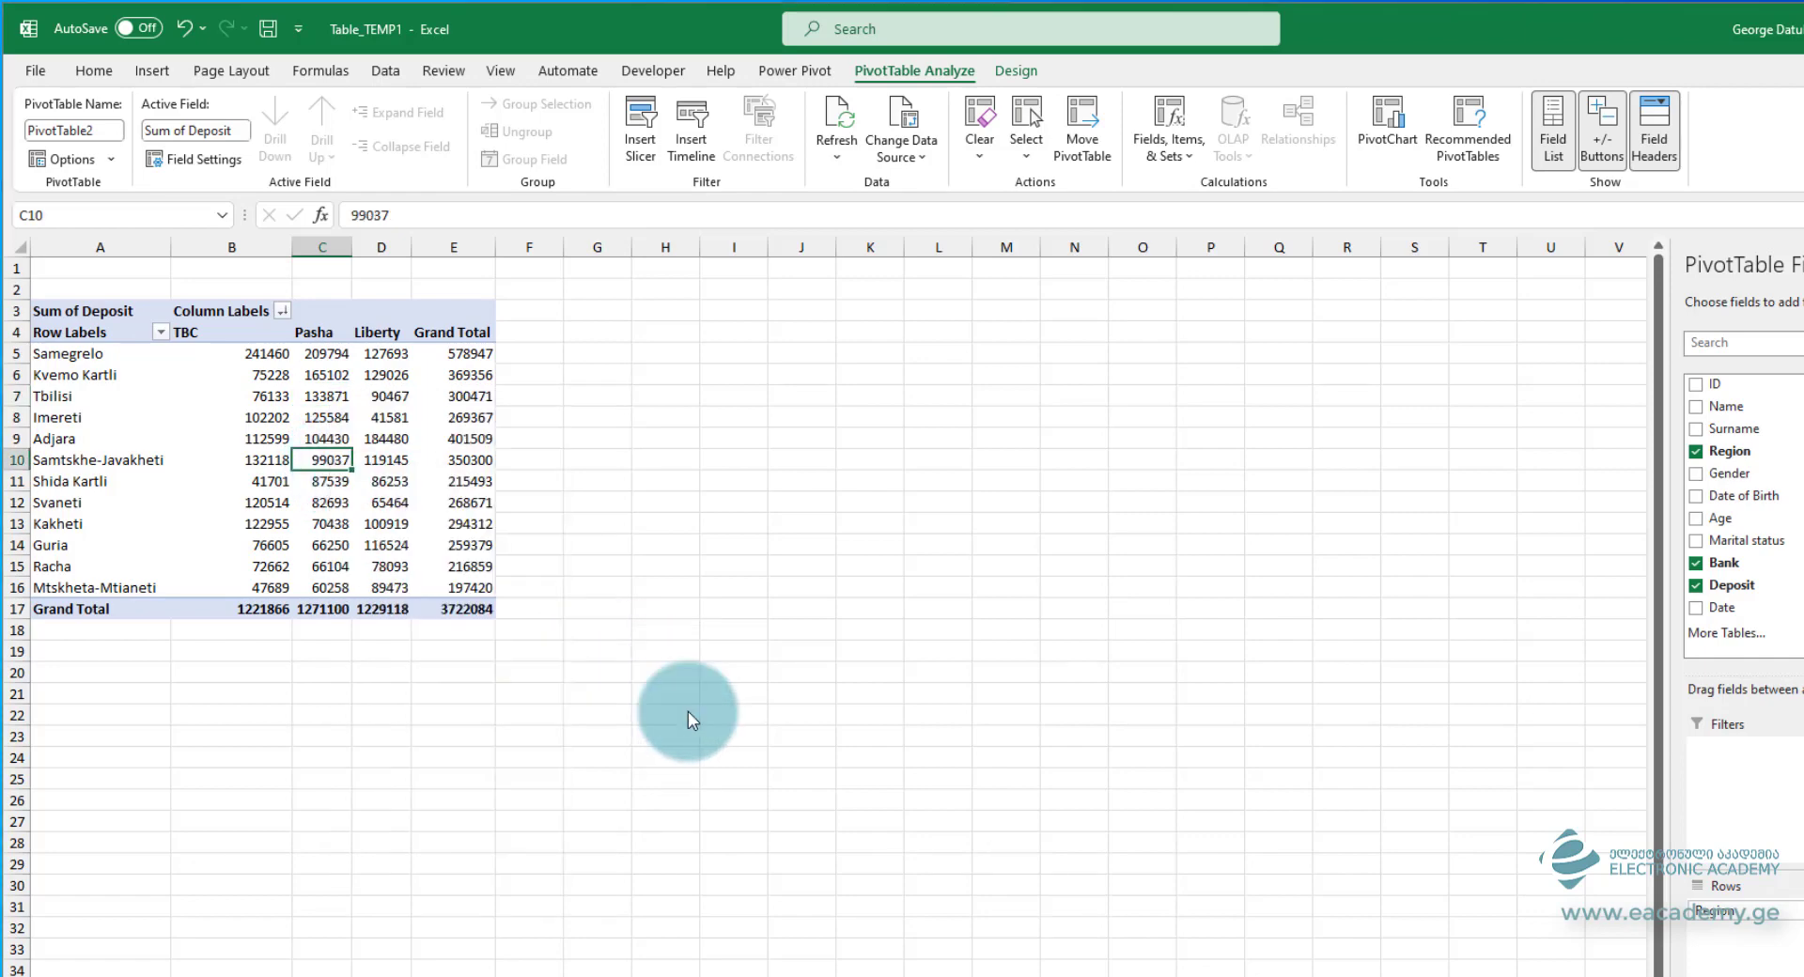
{"action": "left_click", "coordinate": [920, 469]}
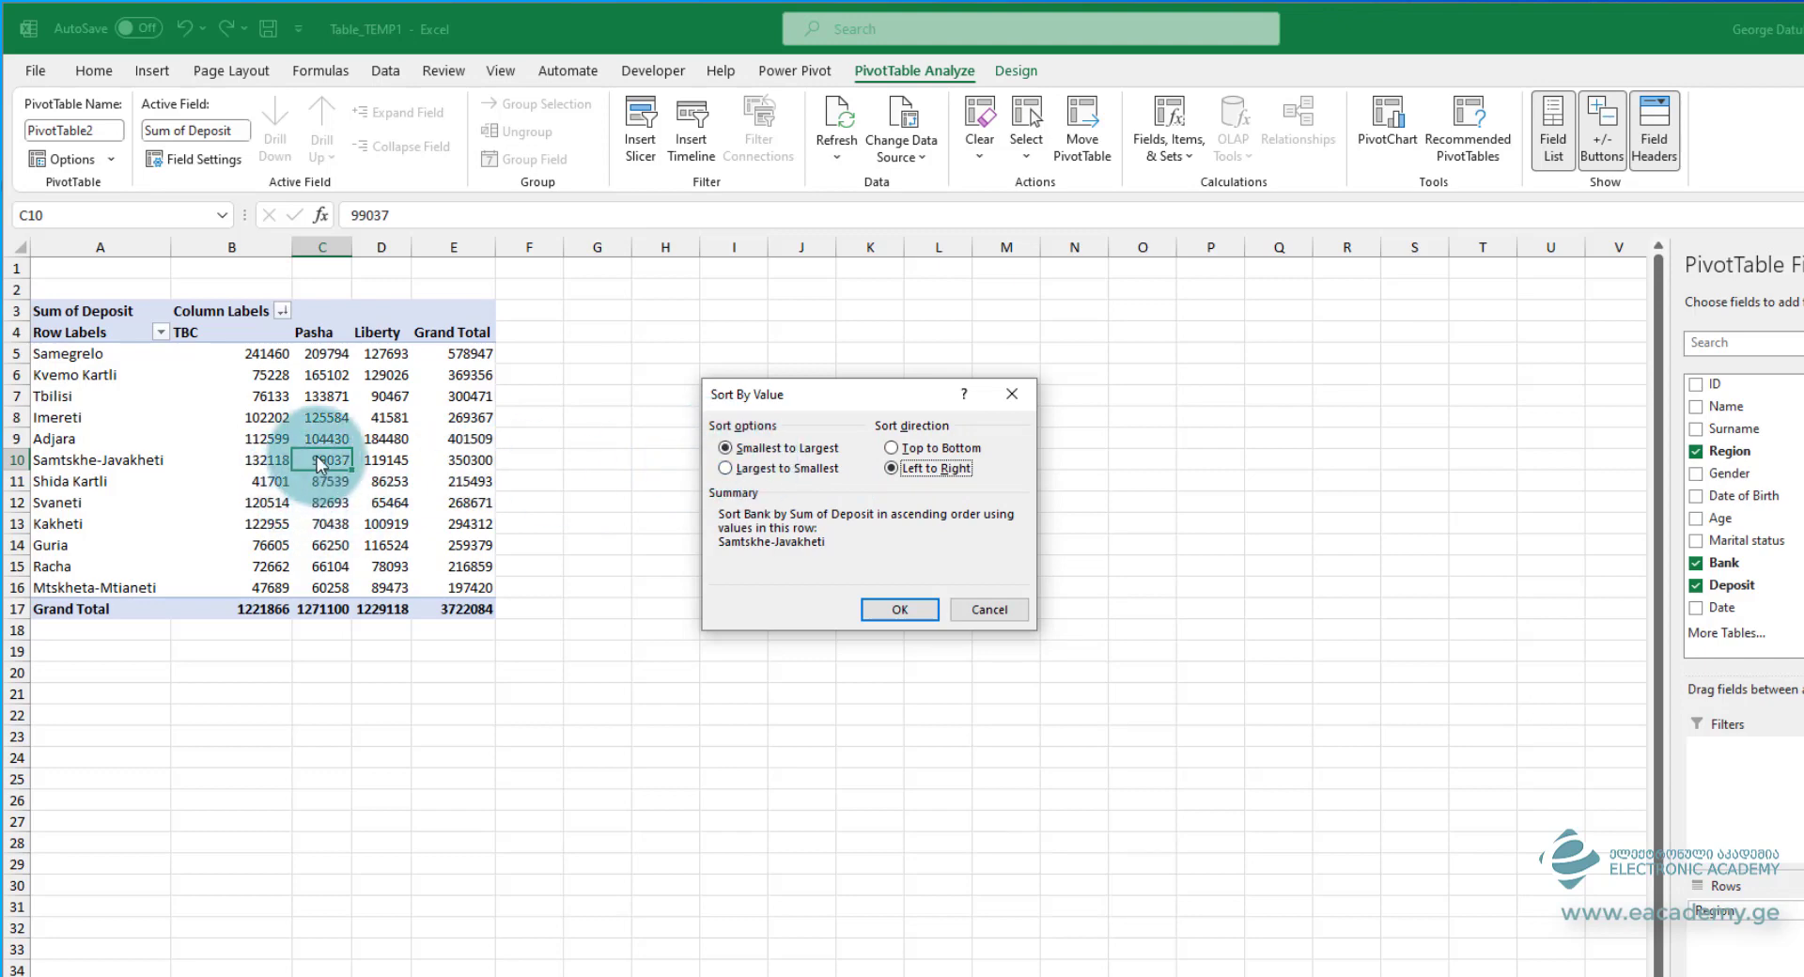
{"action": "left_click", "coordinate": [894, 606]}
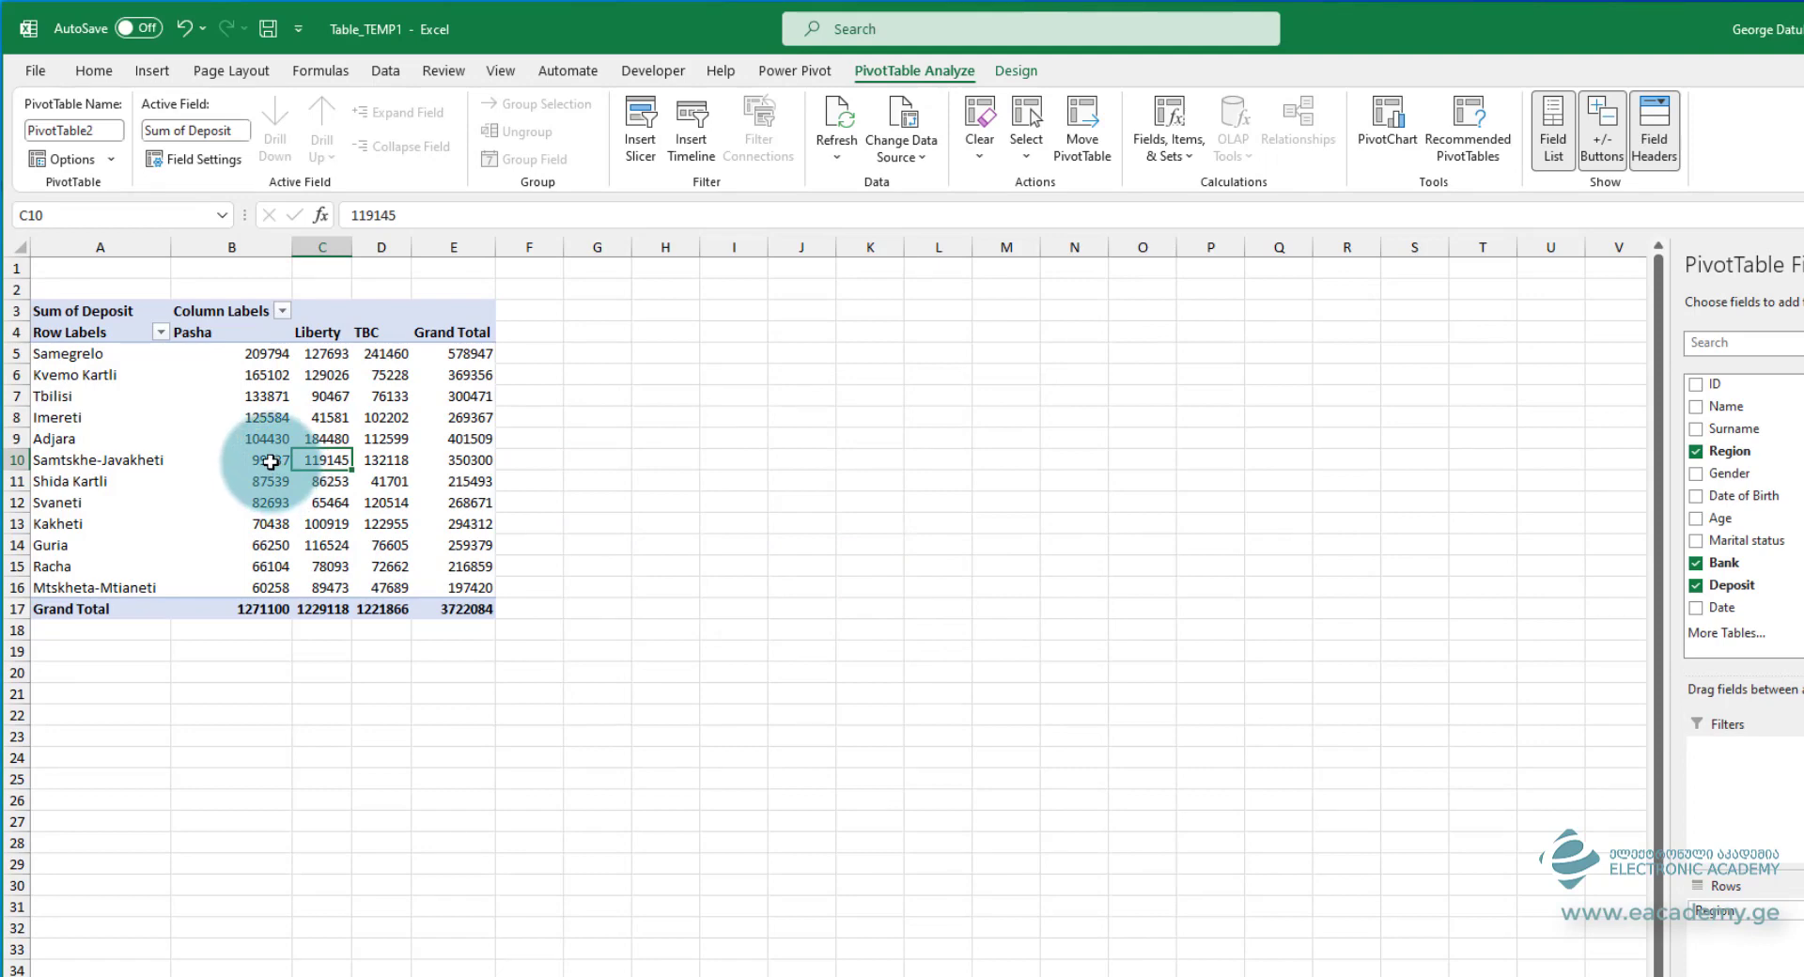
{"action": "left_click", "coordinate": [376, 457]}
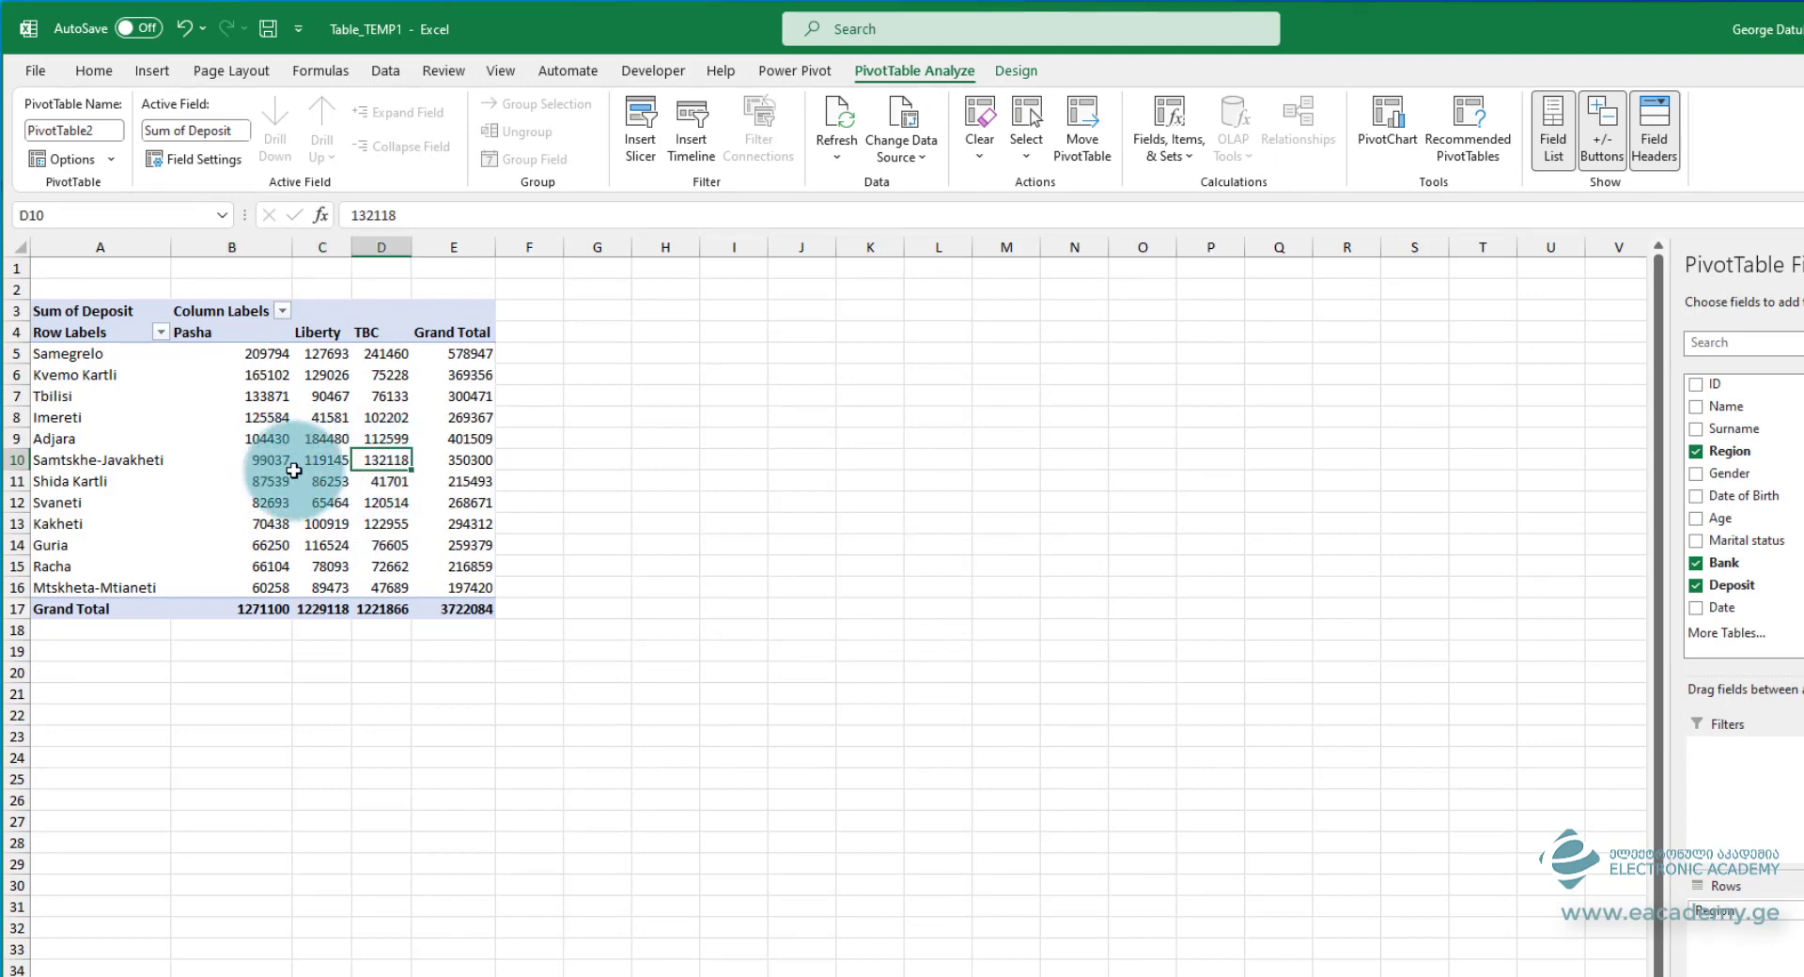
{"action": "left_click_drag", "start_coordinate": [250, 461], "coordinate": [457, 459]}
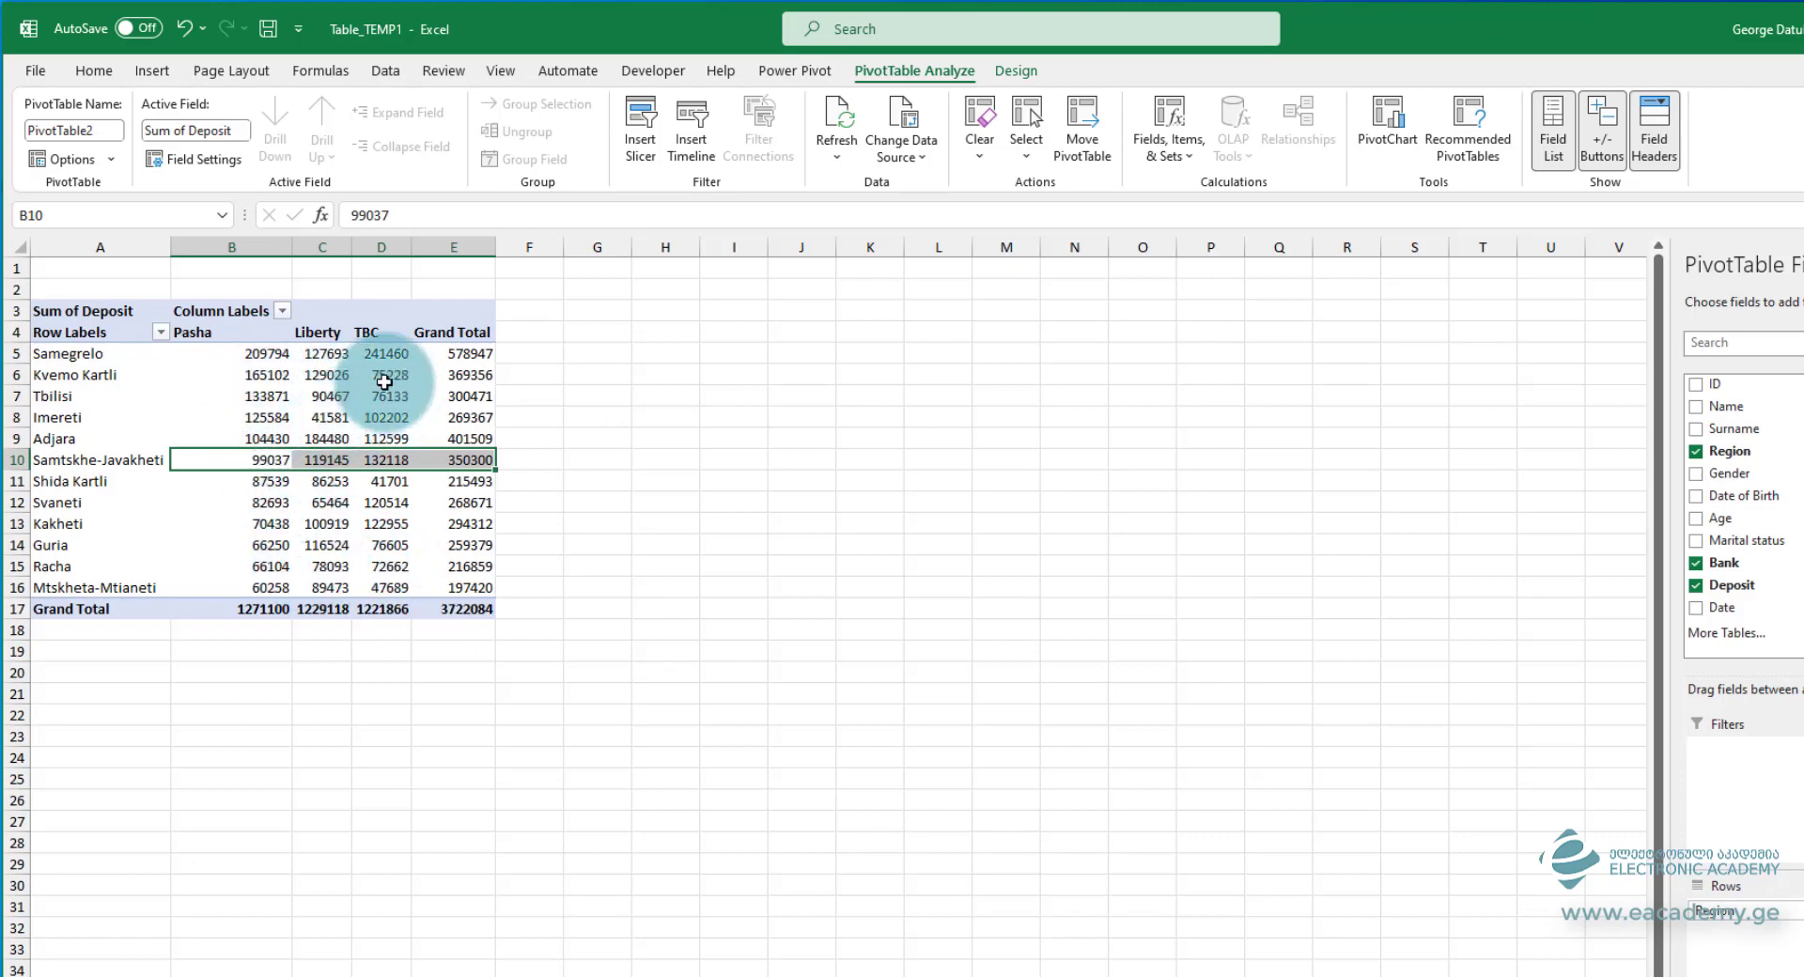
{"action": "left_click", "coordinate": [277, 420]}
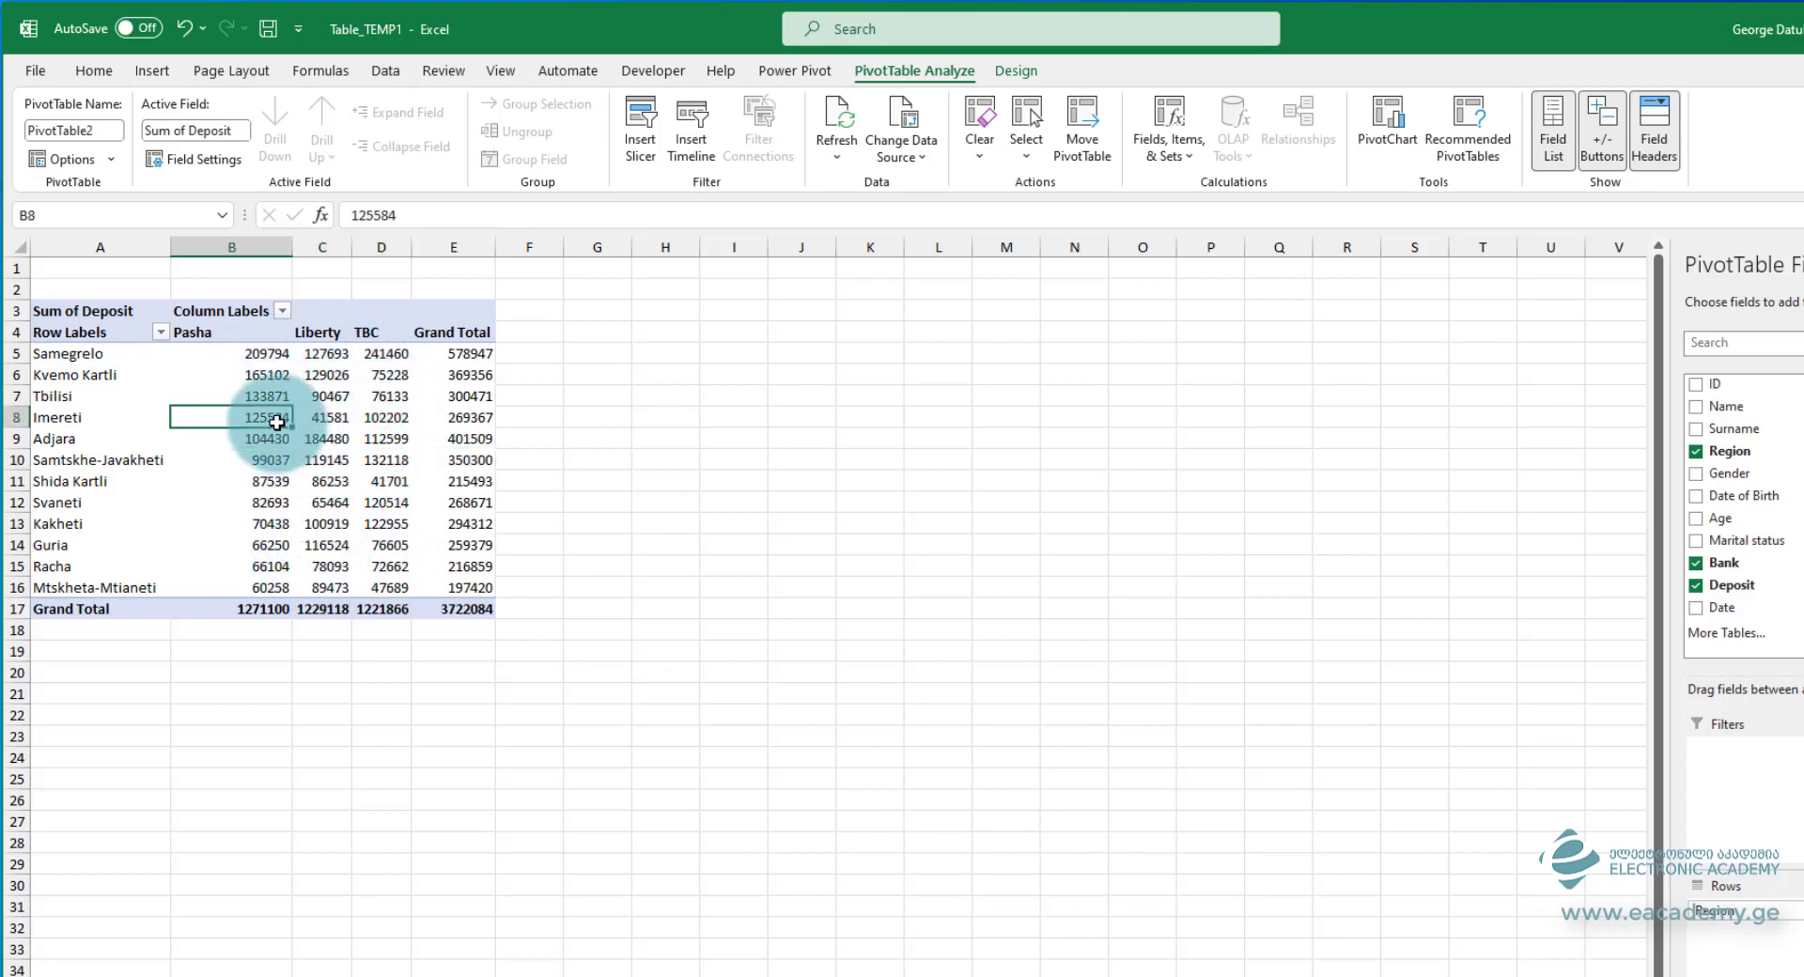
- Try the wildcard searches "k*" and "*a" in the Region filter, and filter the row labels to Guria and Racha
{"action": "left_click", "coordinate": [106, 364]}
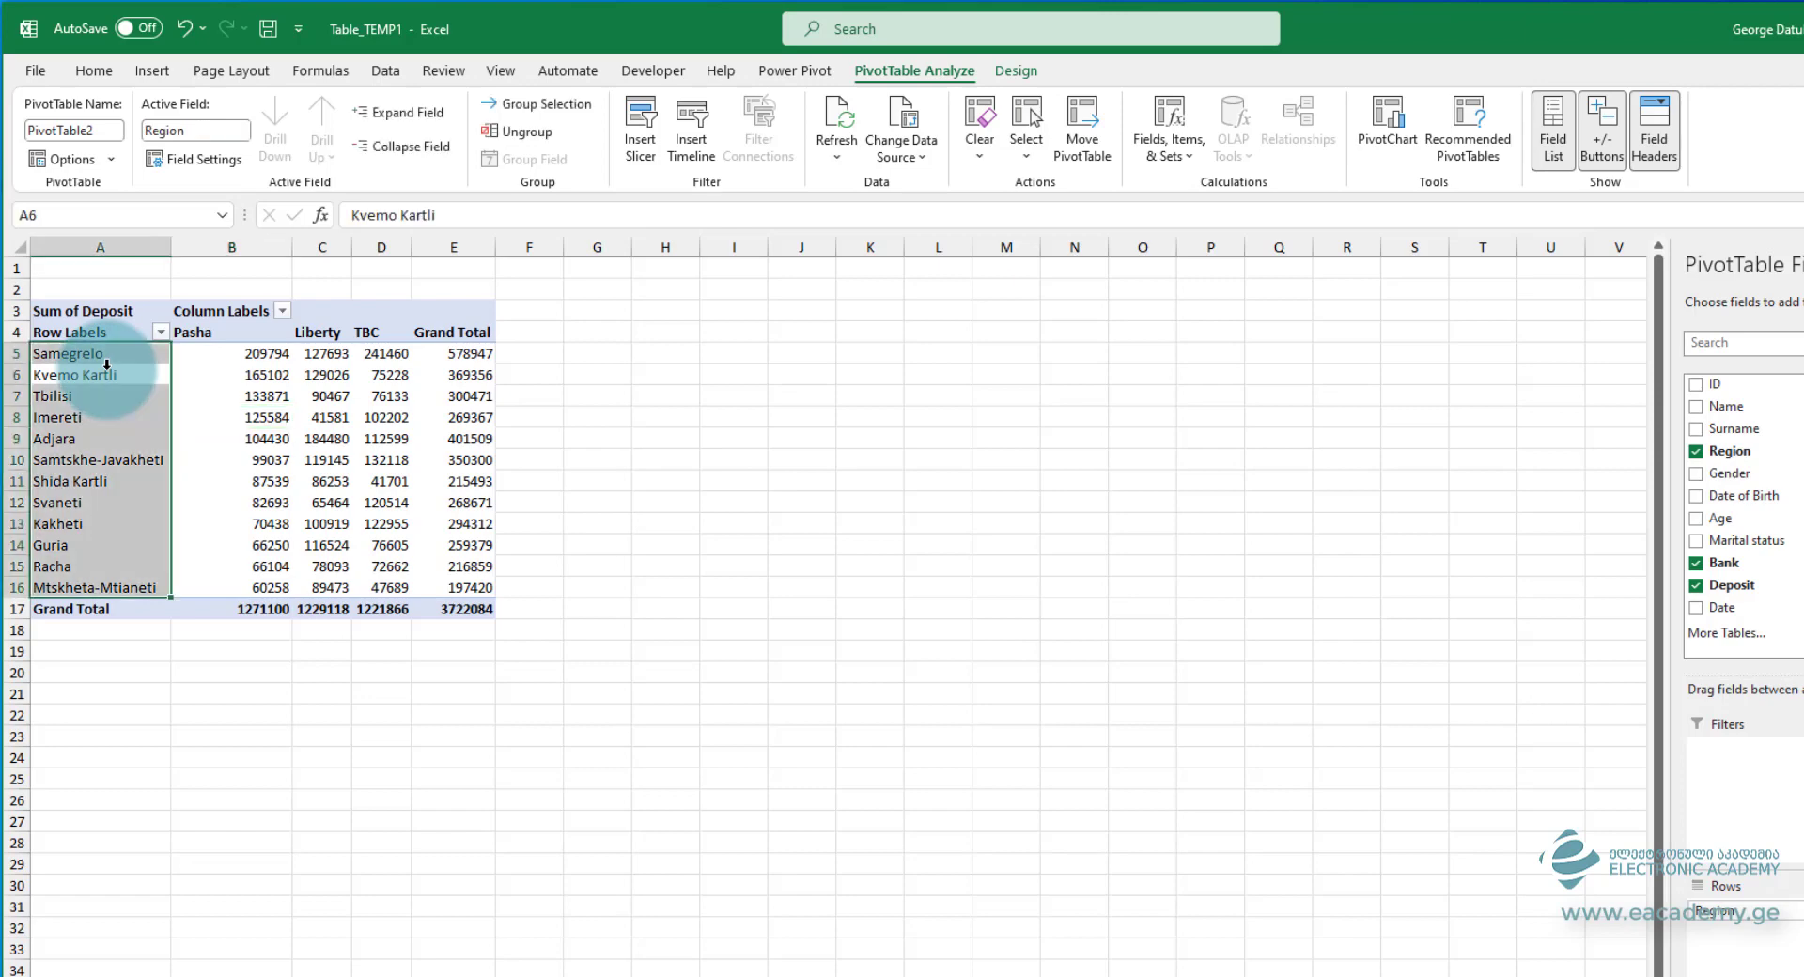
{"action": "left_click", "coordinate": [161, 334]}
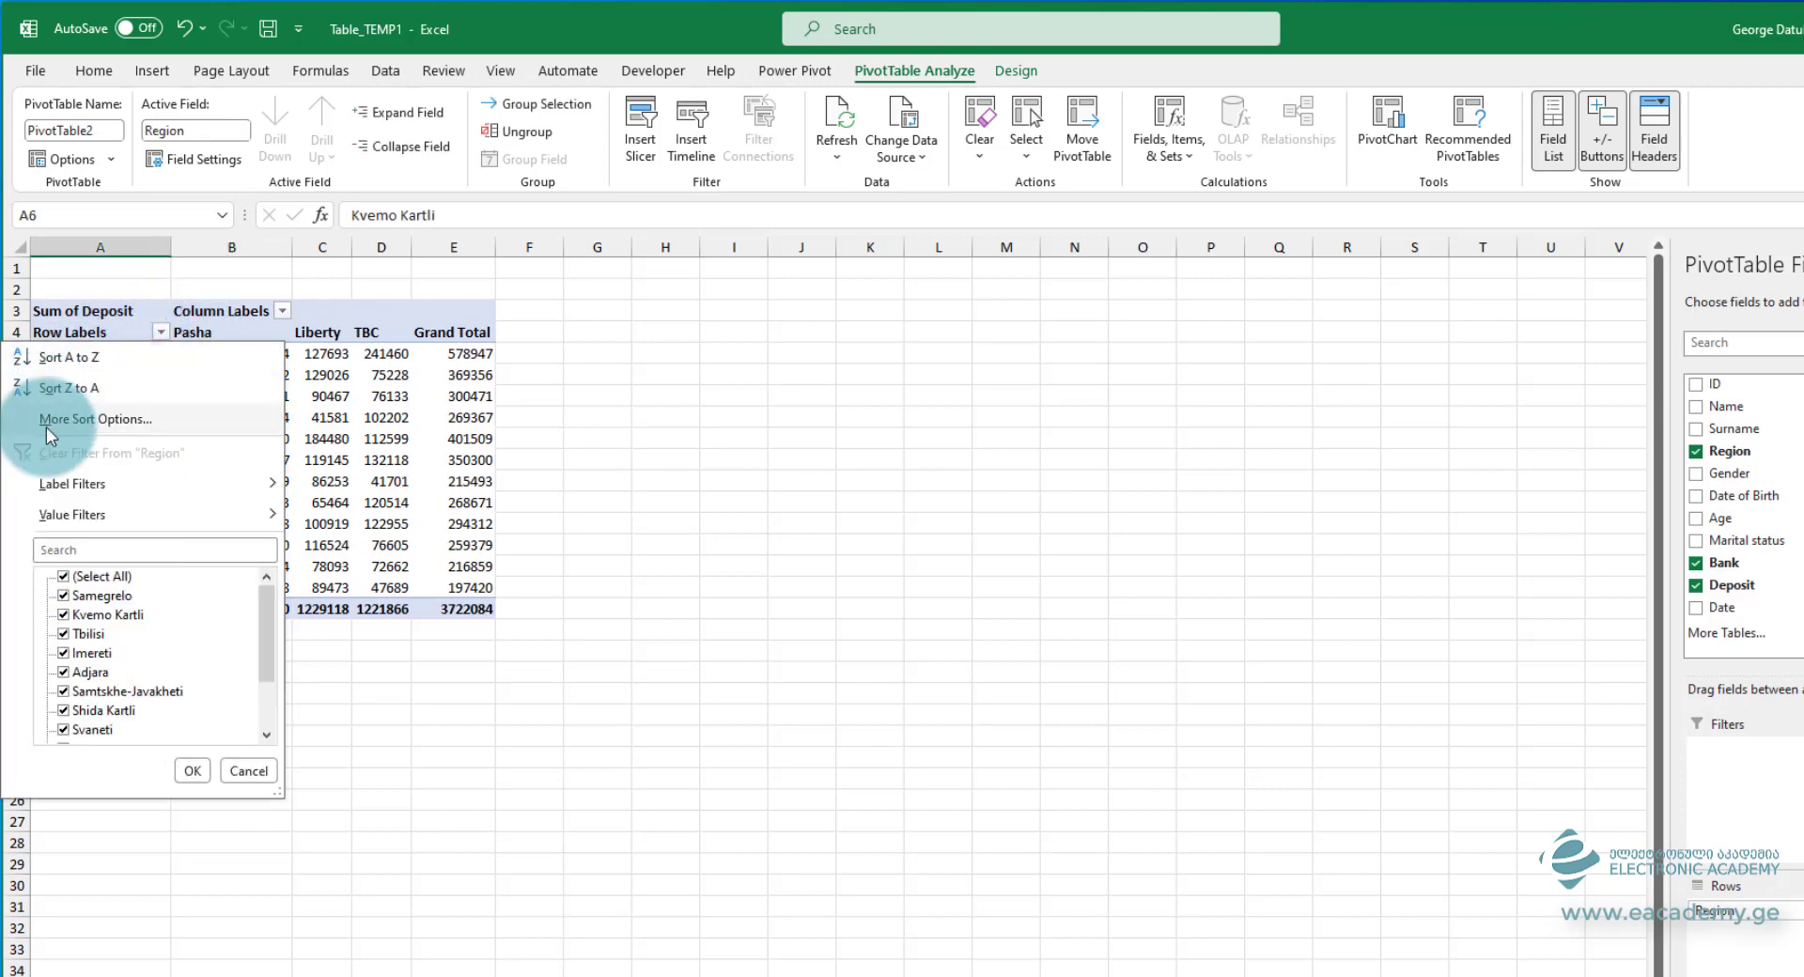
{"action": "left_click", "coordinate": [90, 548]}
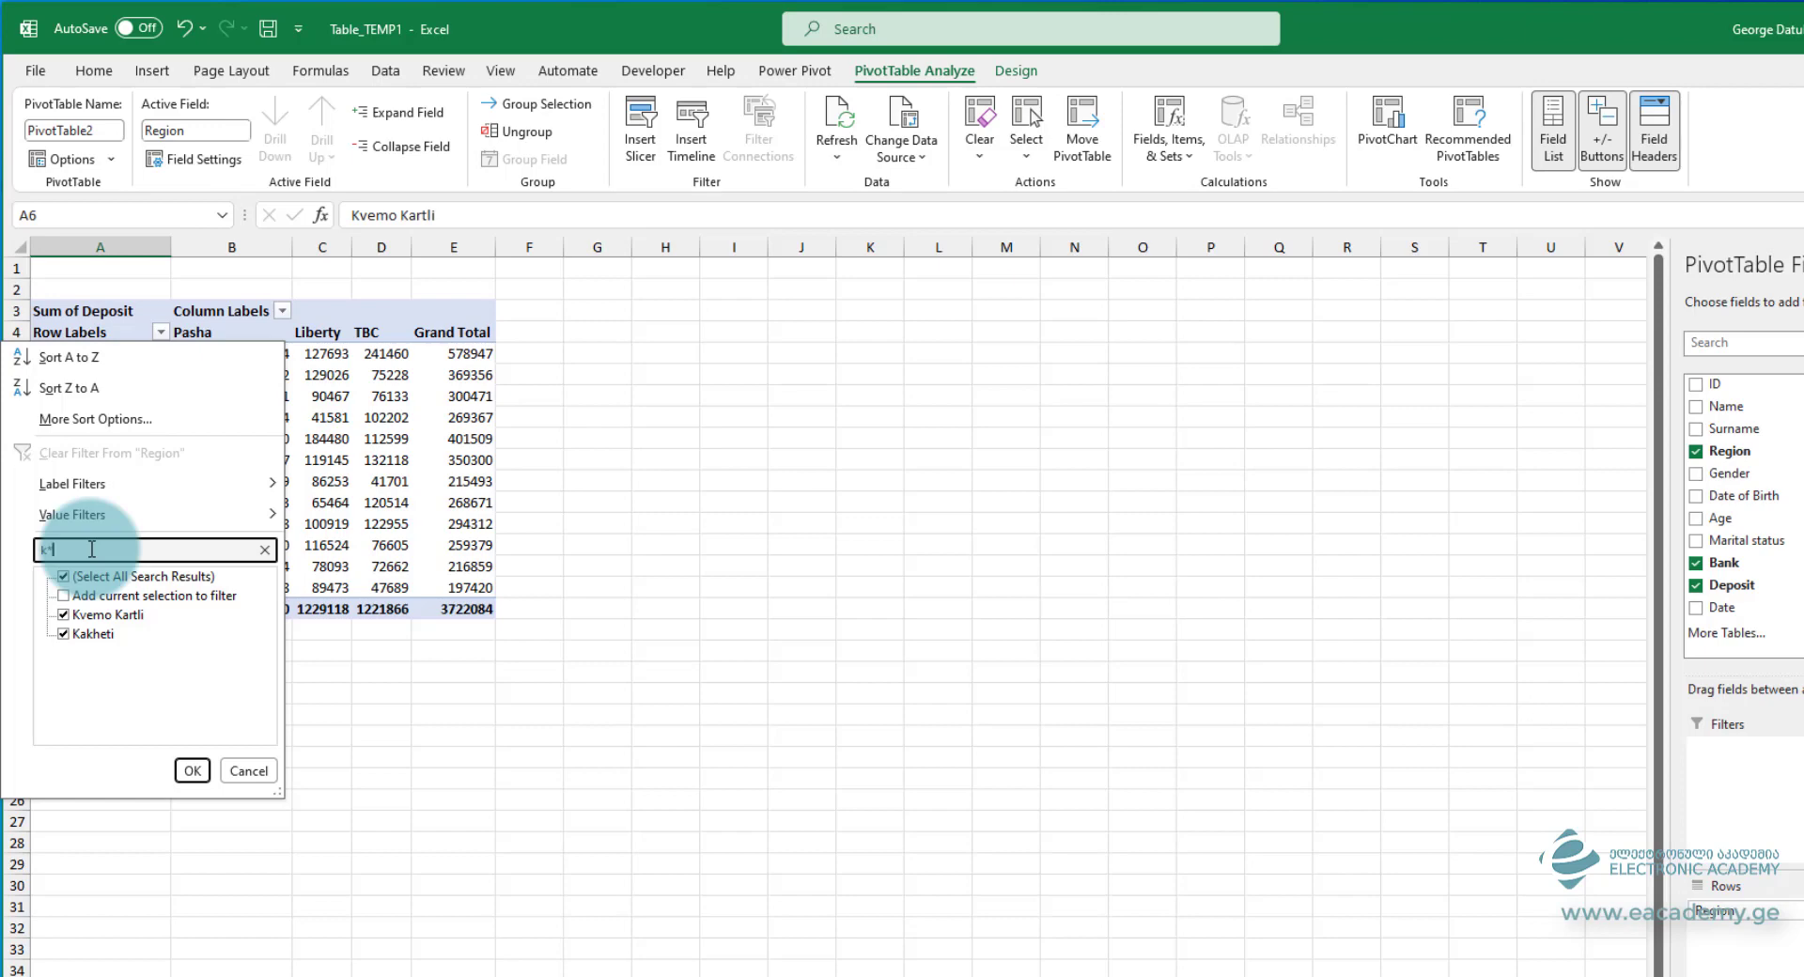
{"action": "key", "text": "BackSpace"}
{"action": "key", "text": "BackSpace"}
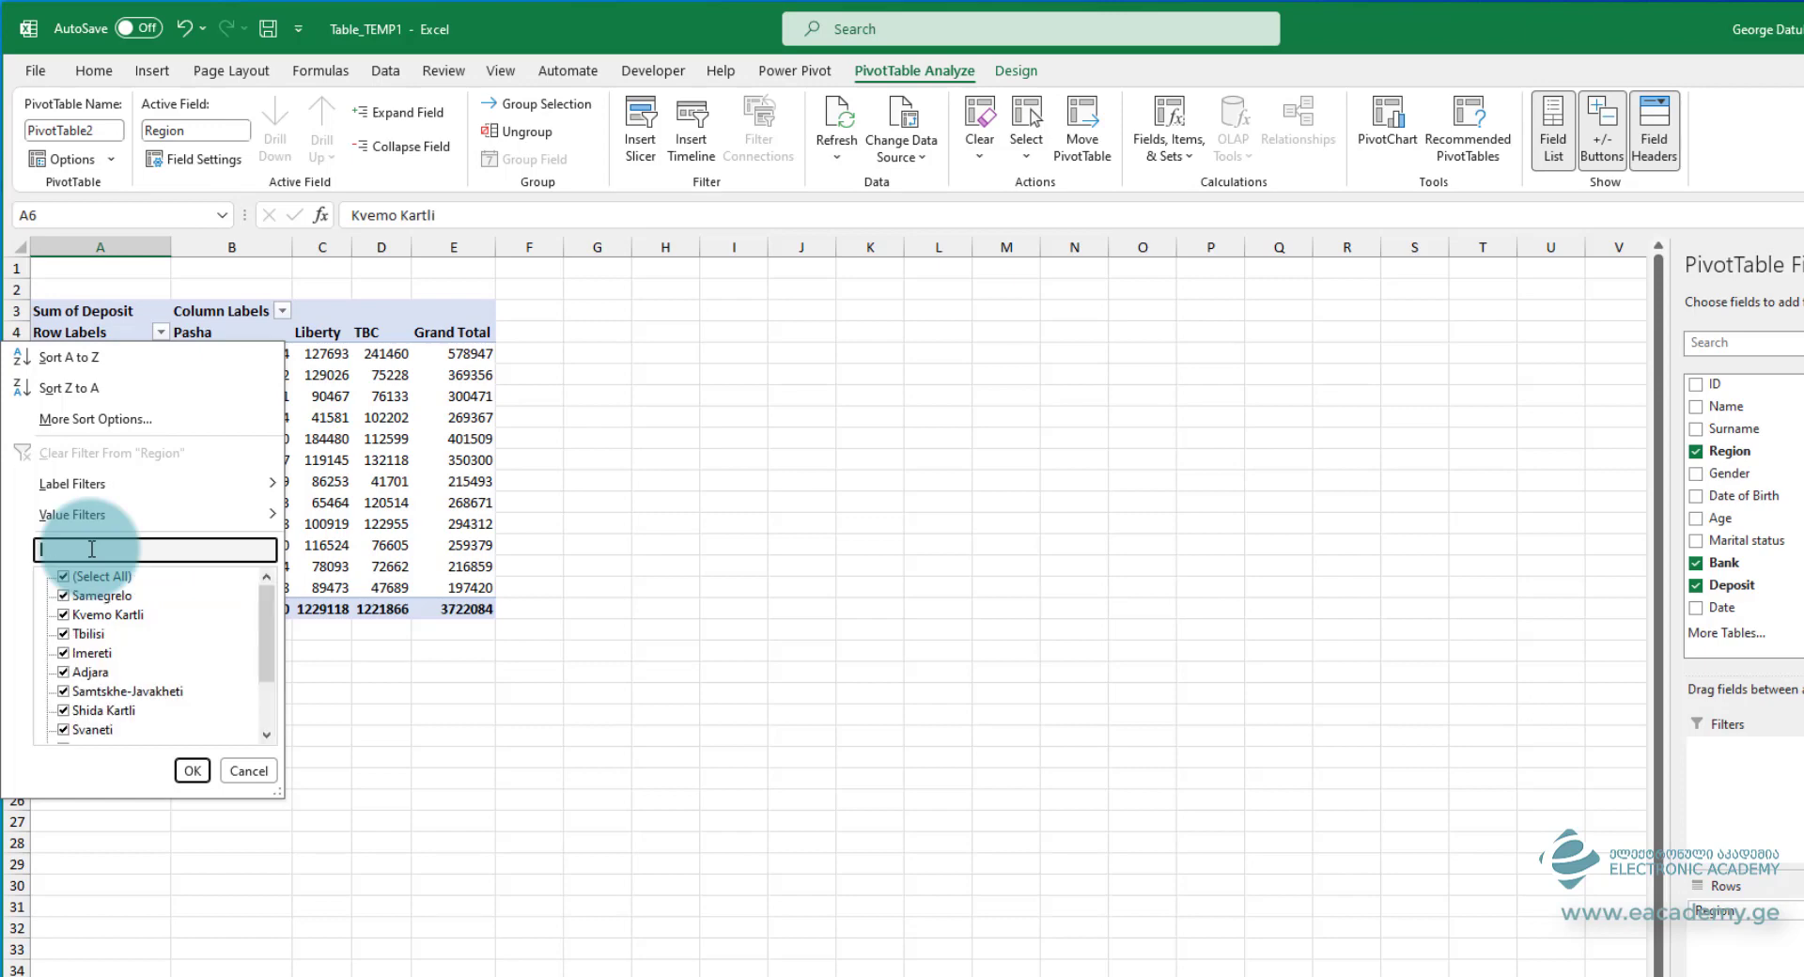
{"action": "type", "text": "*a"}
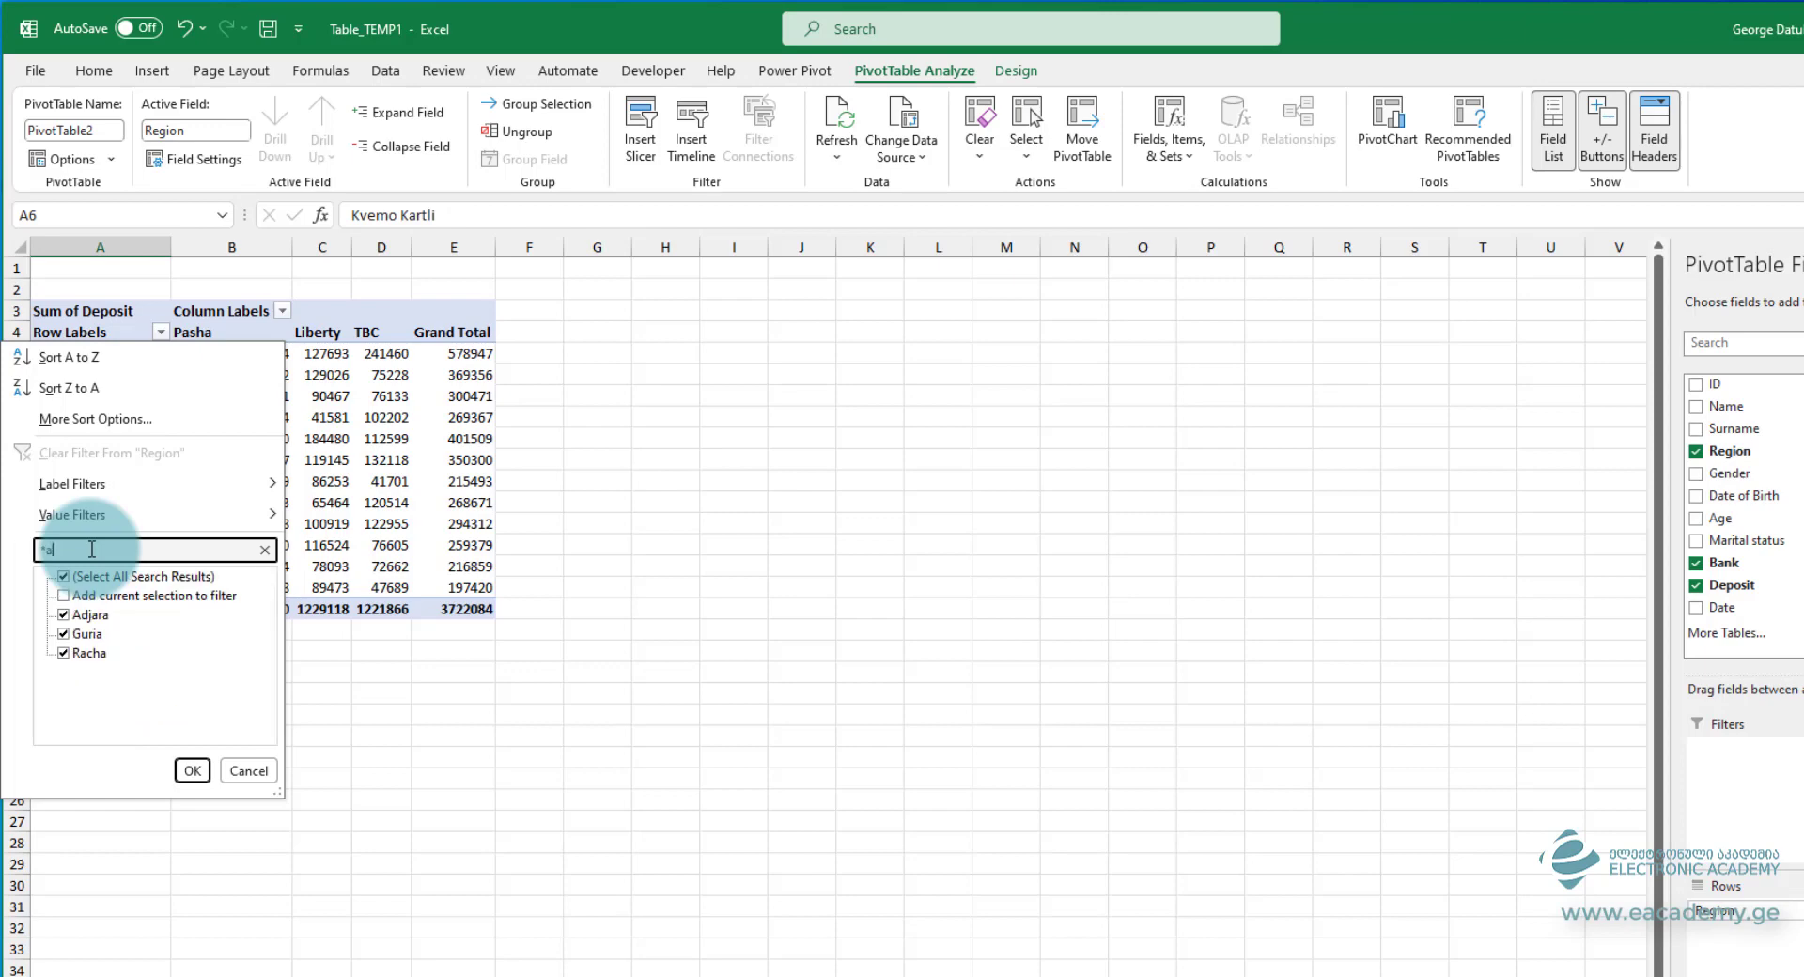
{"action": "key", "text": "BackSpace"}
{"action": "key", "text": "Return"}
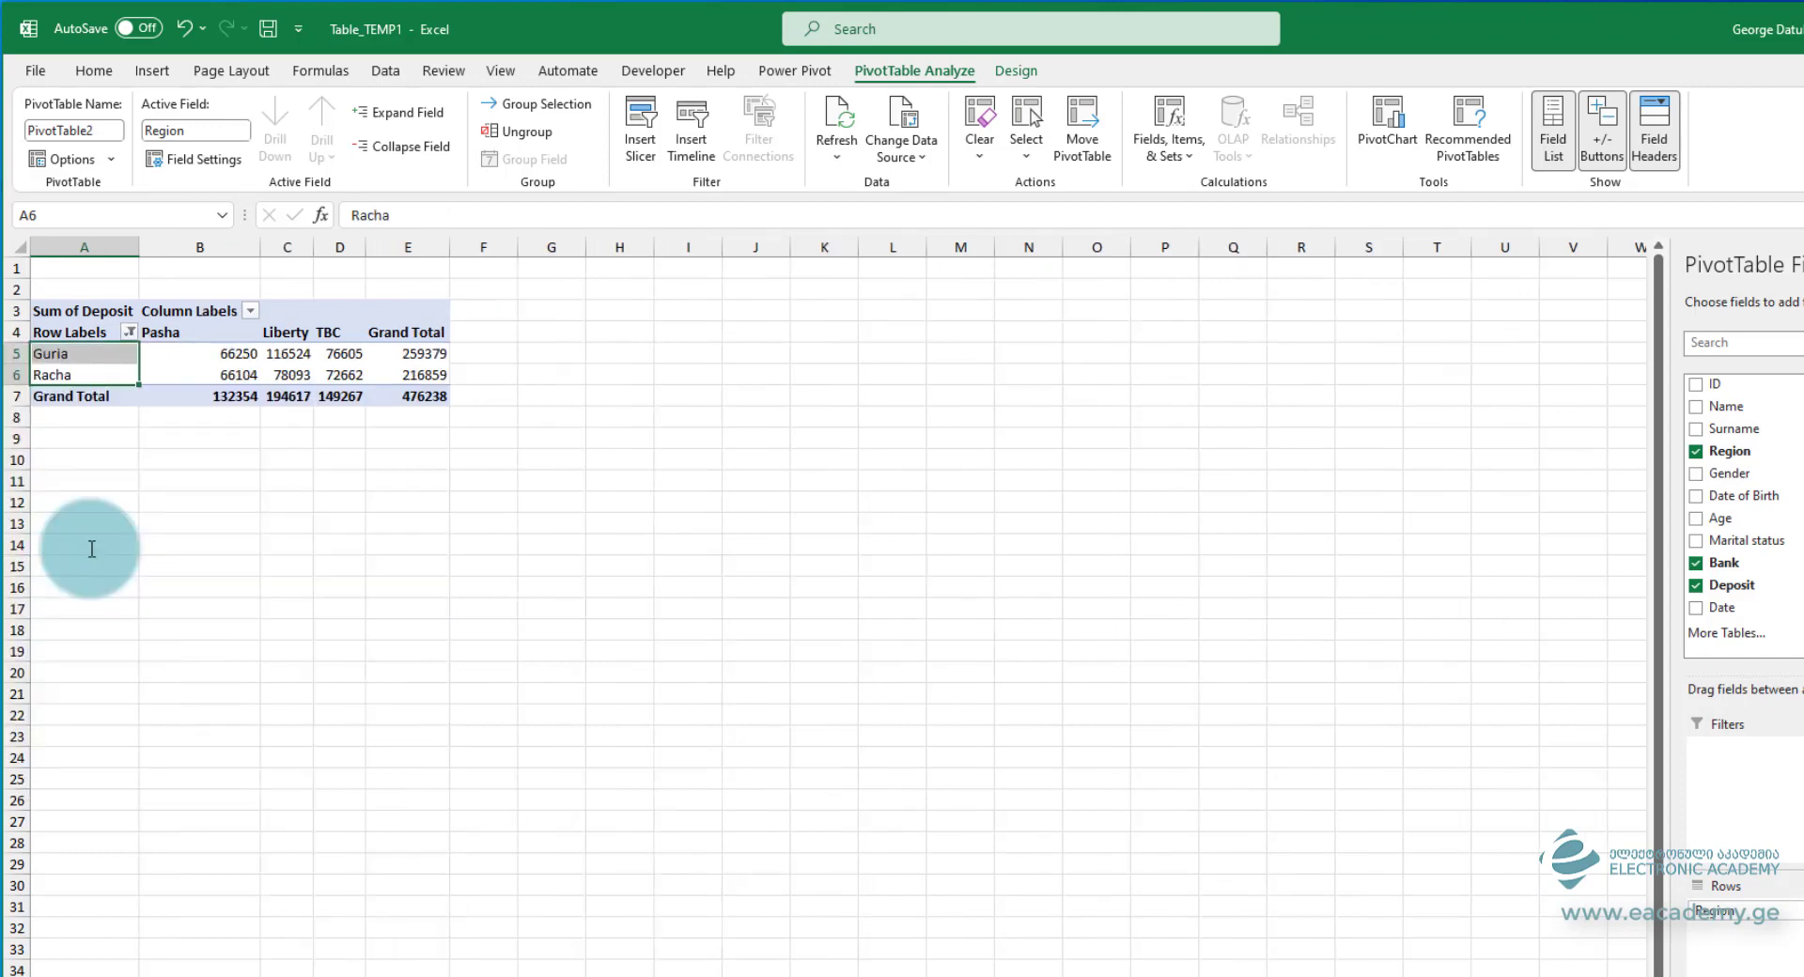
- Clear the filter from the Region row labels
{"action": "left_click", "coordinate": [129, 332]}
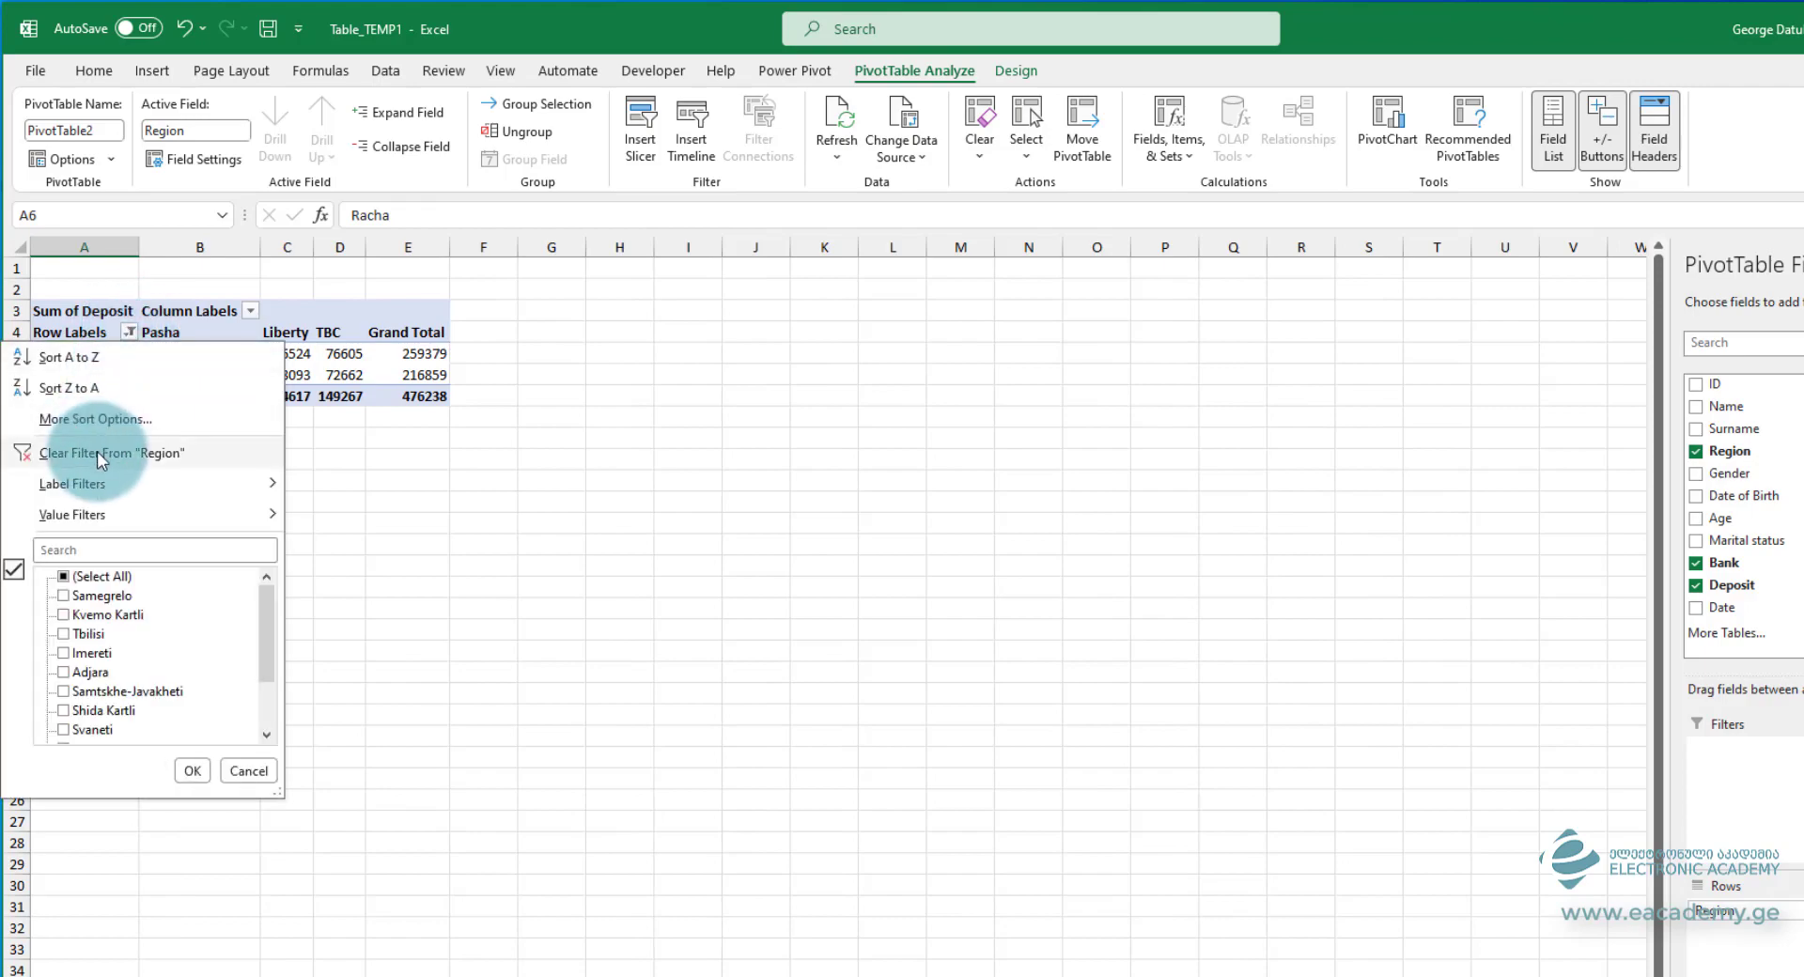
{"action": "left_click", "coordinate": [98, 455]}
{"action": "left_click", "coordinate": [122, 385]}
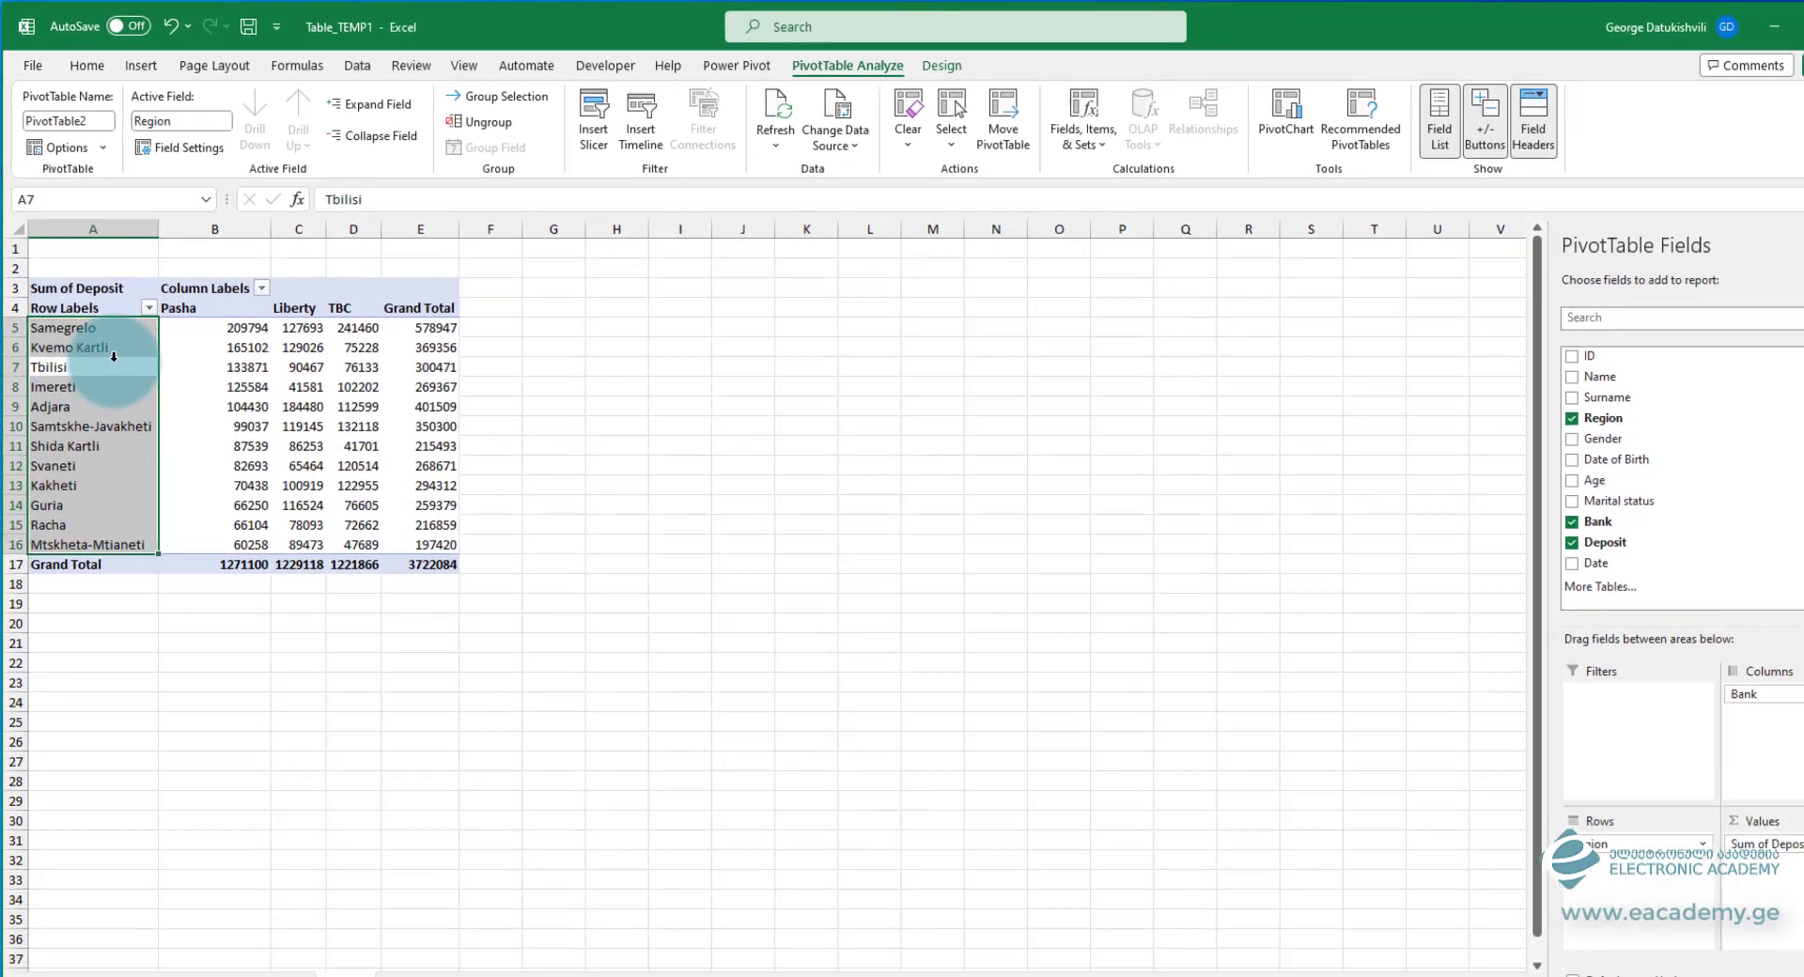
- Add the Marital status field to the PivotTable rows, above Region
{"action": "left_click", "coordinate": [113, 357]}
{"action": "left_click", "coordinate": [117, 334]}
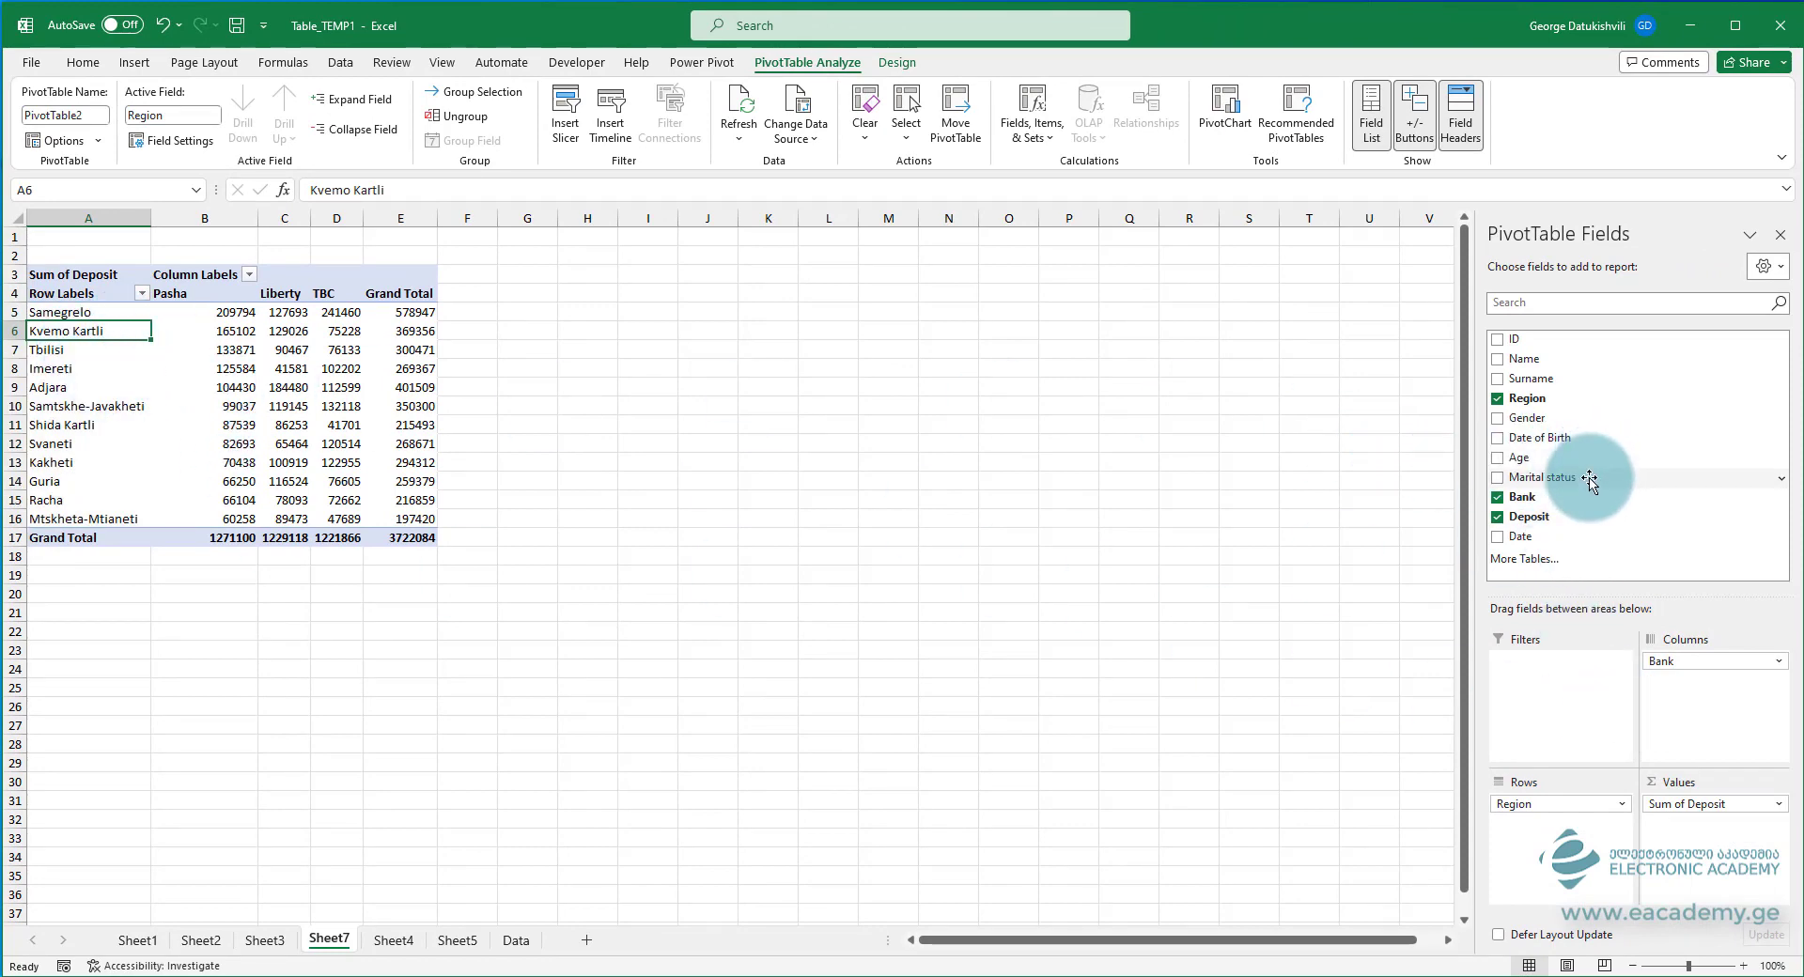
{"action": "left_click_drag", "start_coordinate": [1579, 479], "coordinate": [1565, 801]}
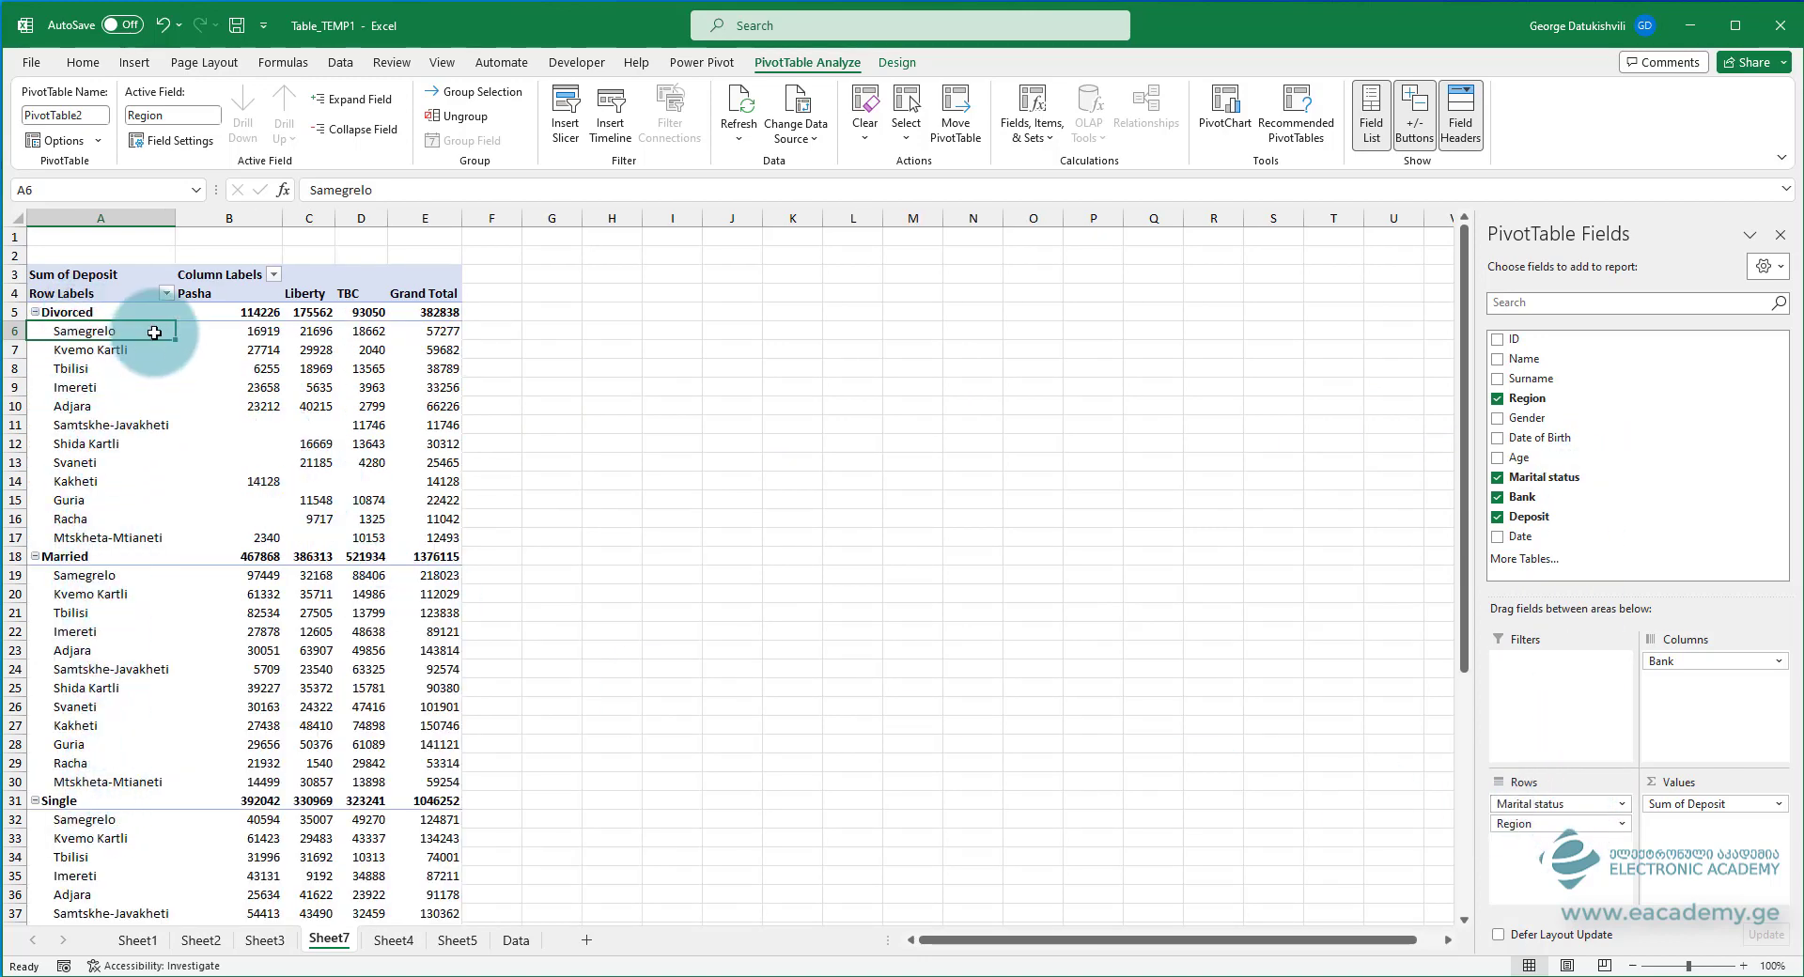
- Choose Marital status as the row label field and sort it from A to Z
{"action": "left_click", "coordinate": [167, 294]}
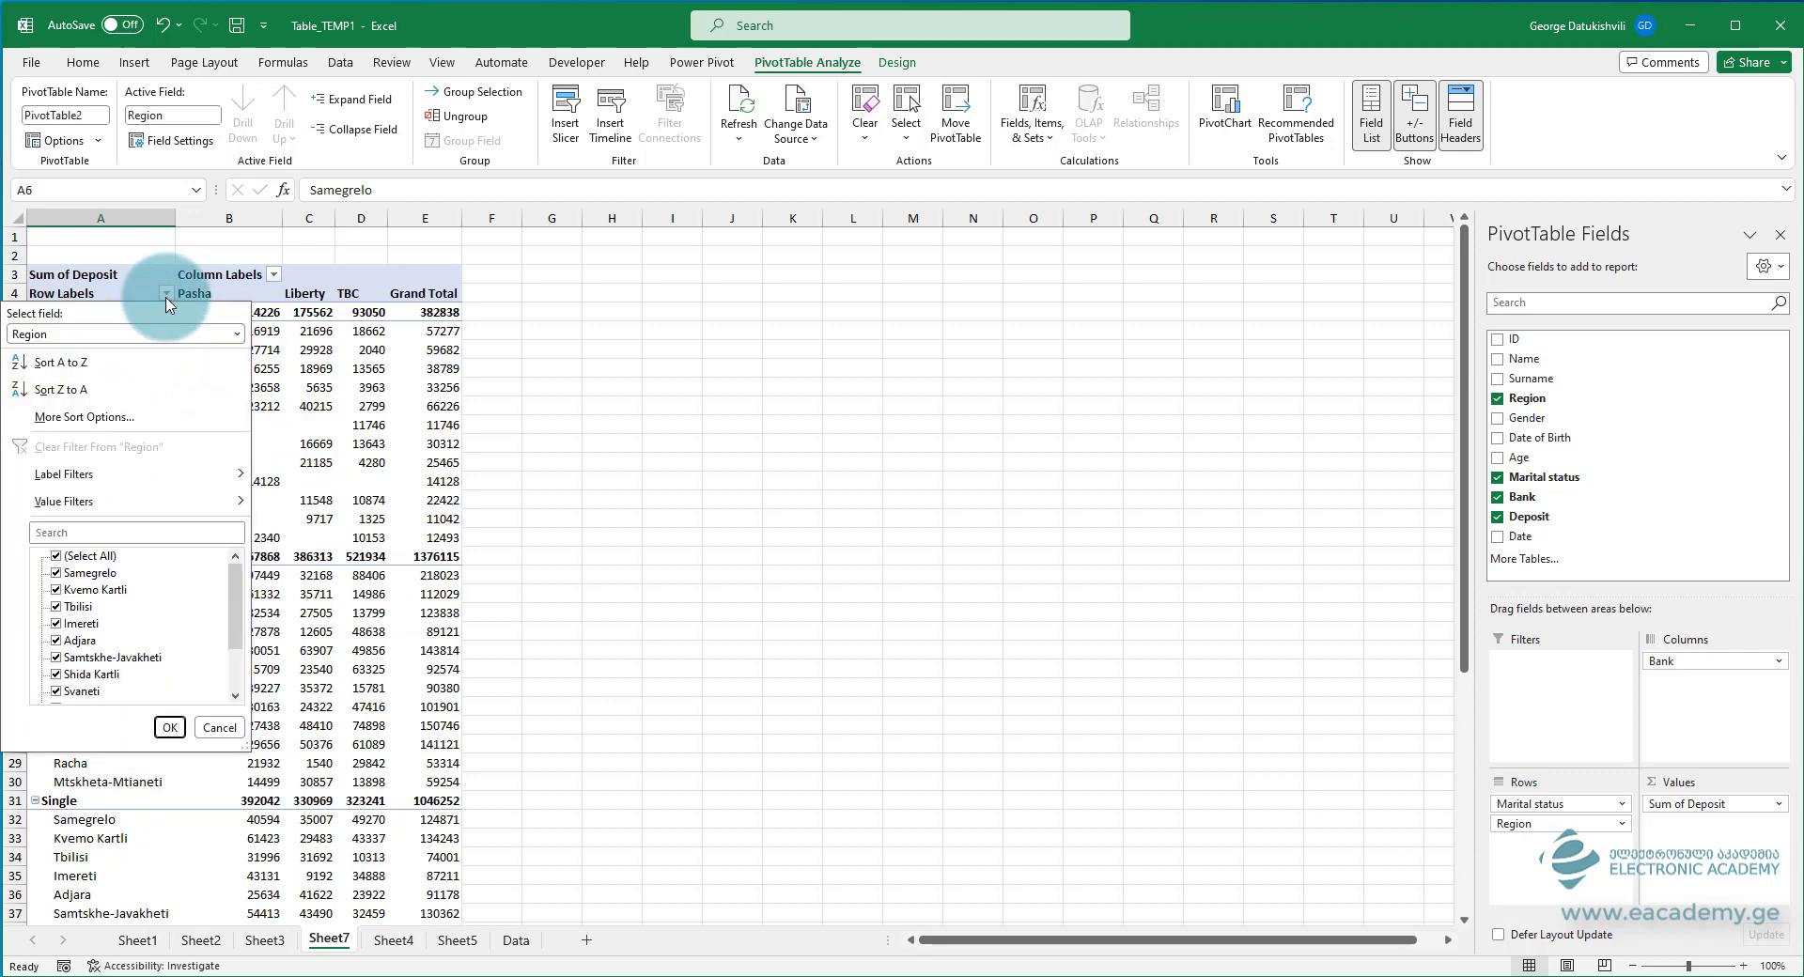
{"action": "left_click", "coordinate": [100, 335]}
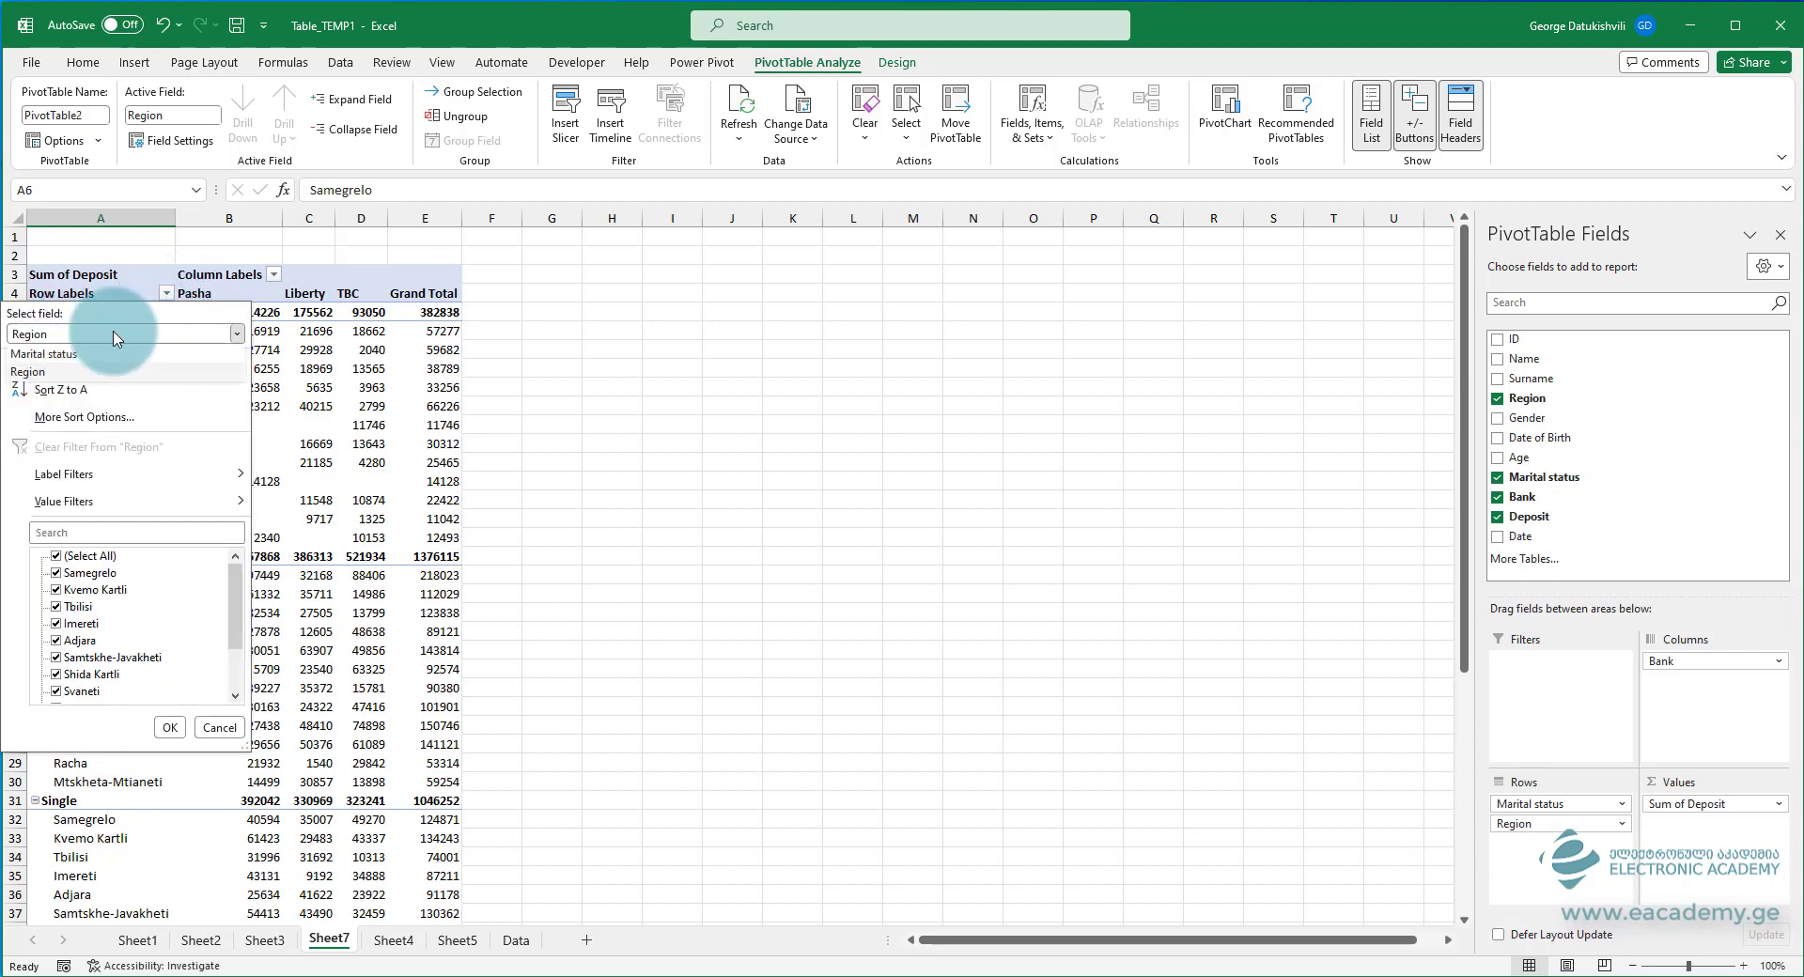
{"action": "left_click", "coordinate": [46, 380]}
{"action": "left_click", "coordinate": [57, 333]}
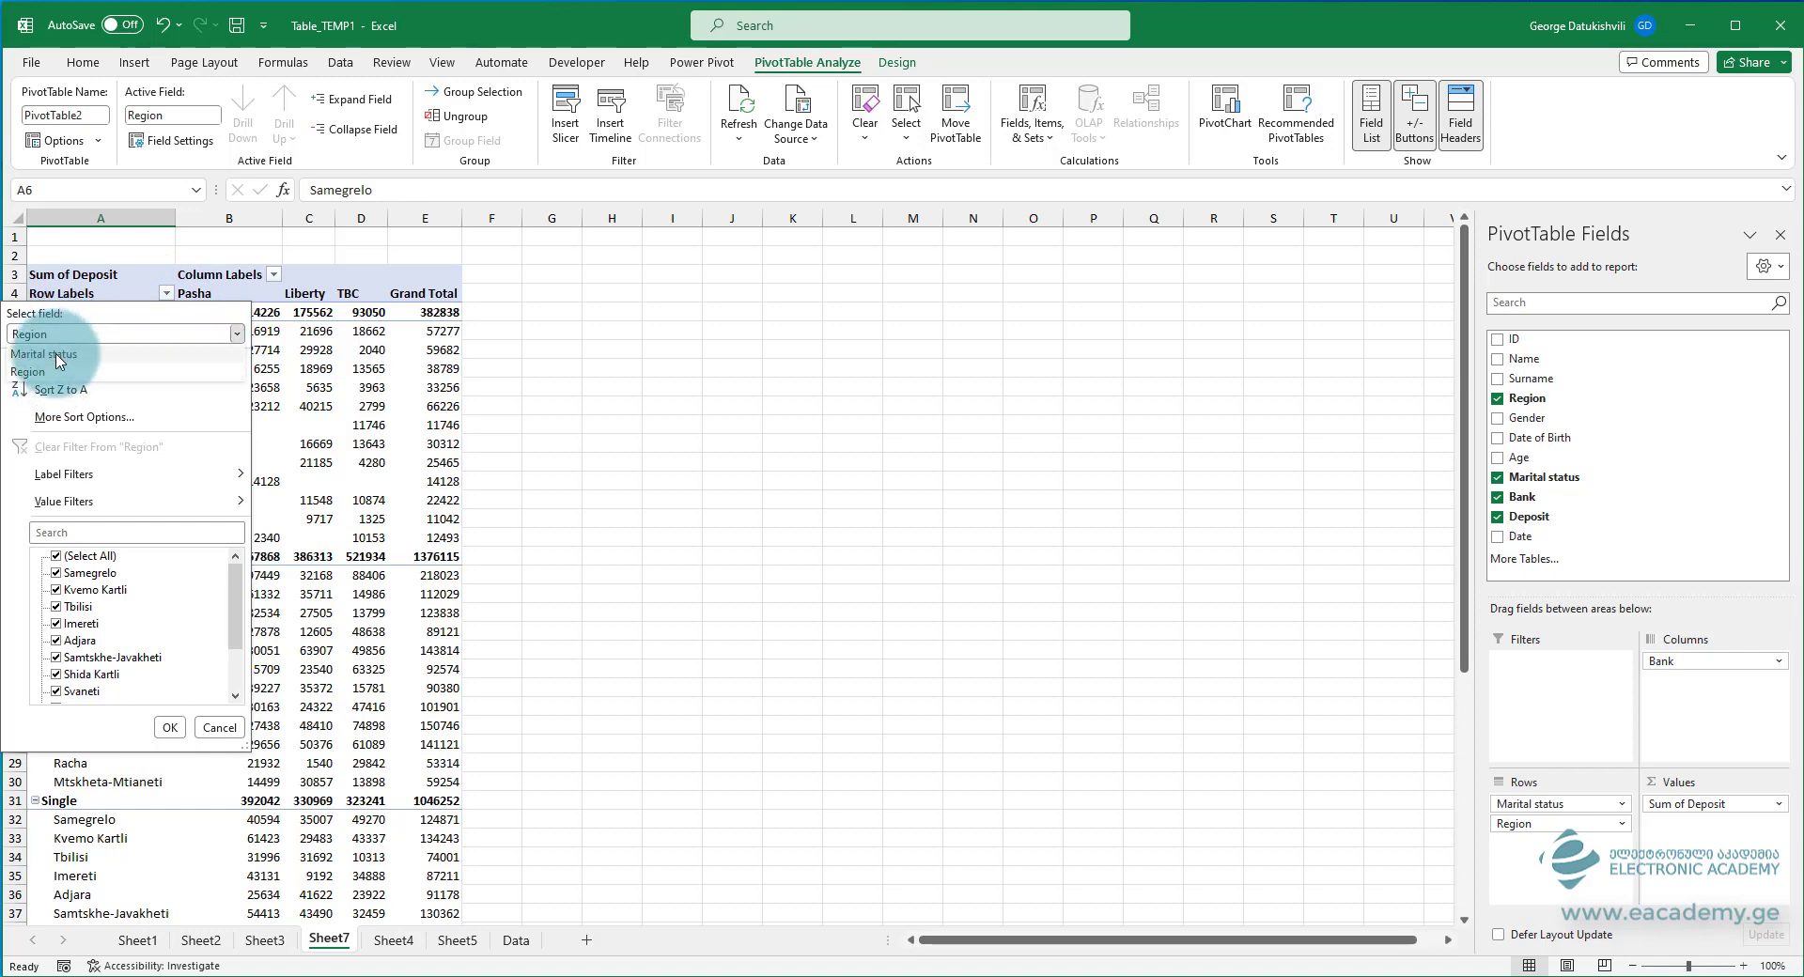
{"action": "left_click", "coordinate": [56, 355]}
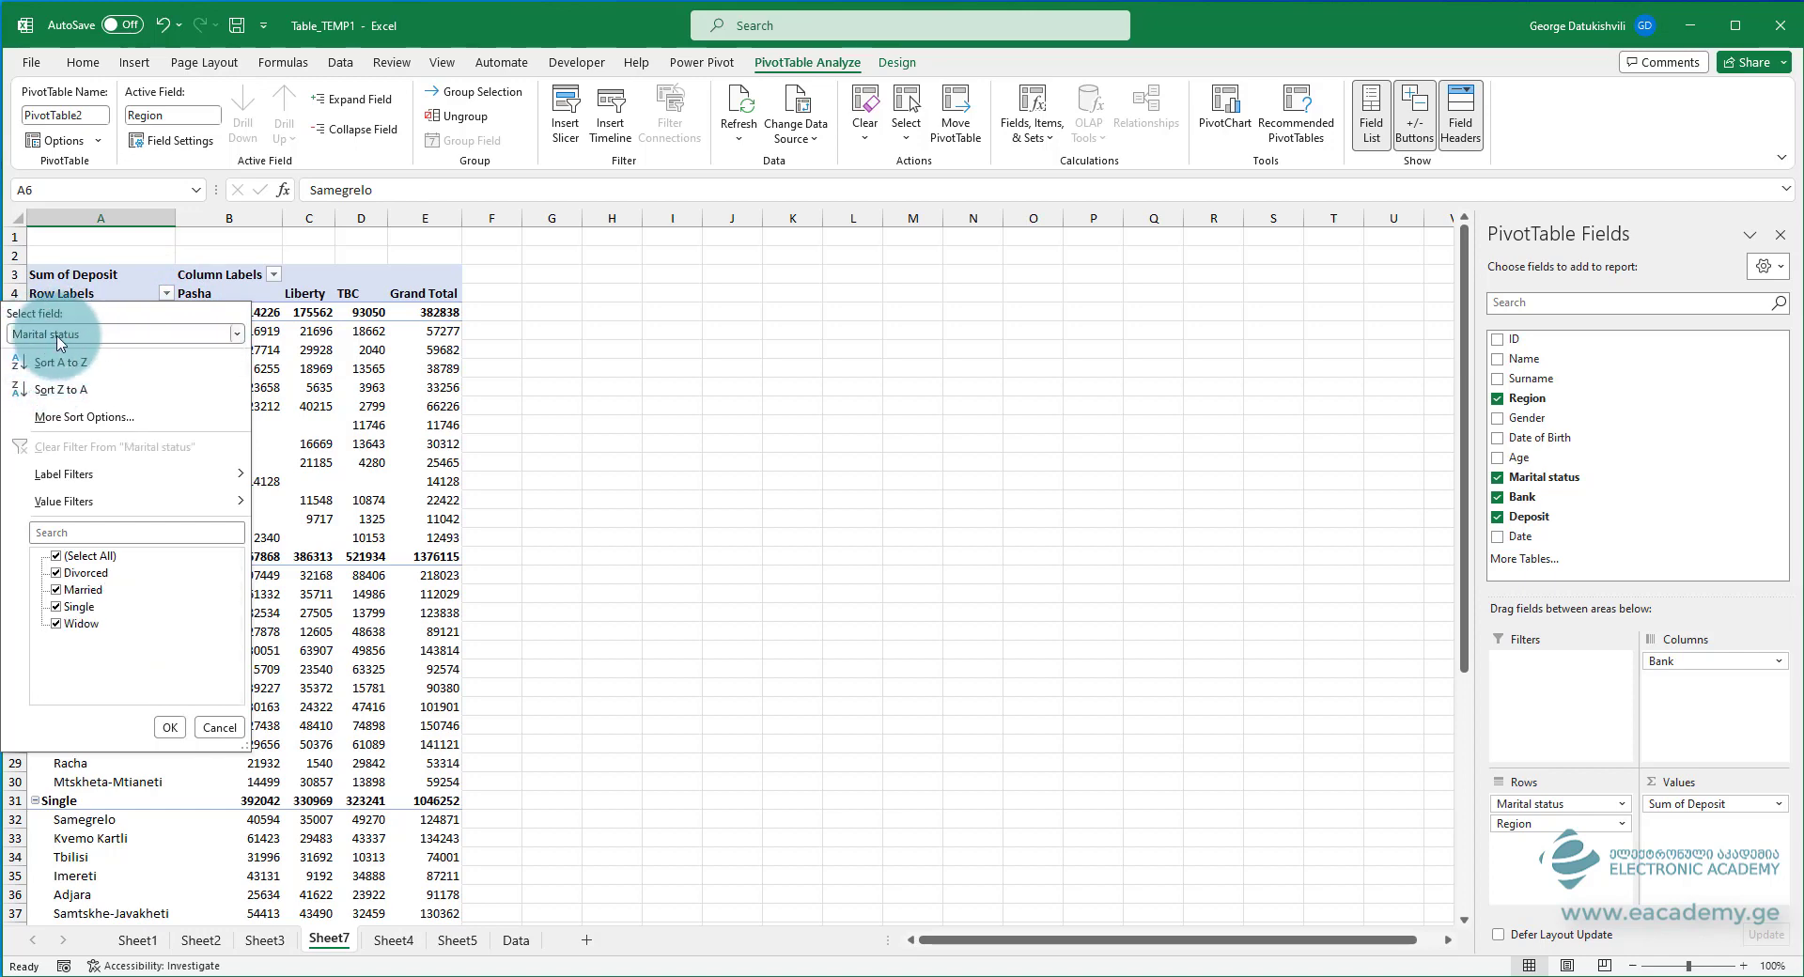
{"action": "left_click", "coordinate": [62, 363]}
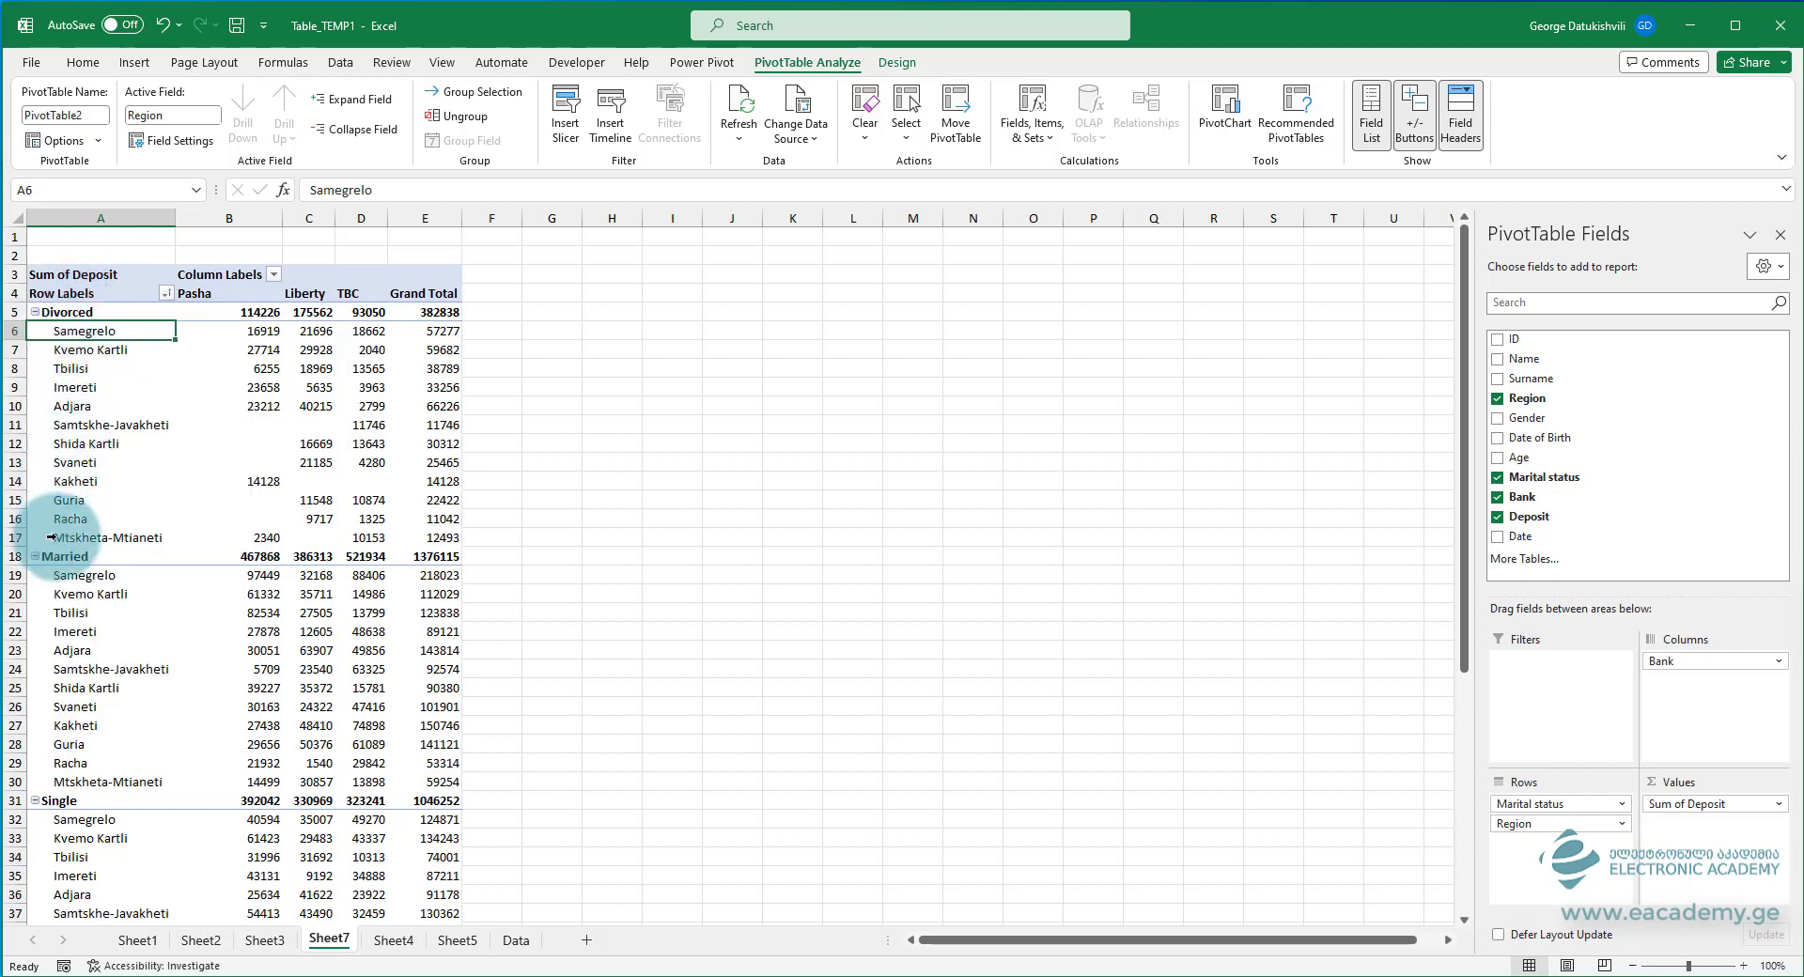
- Sort the Region labels from Z to A within each marital status group
{"action": "left_click", "coordinate": [167, 294]}
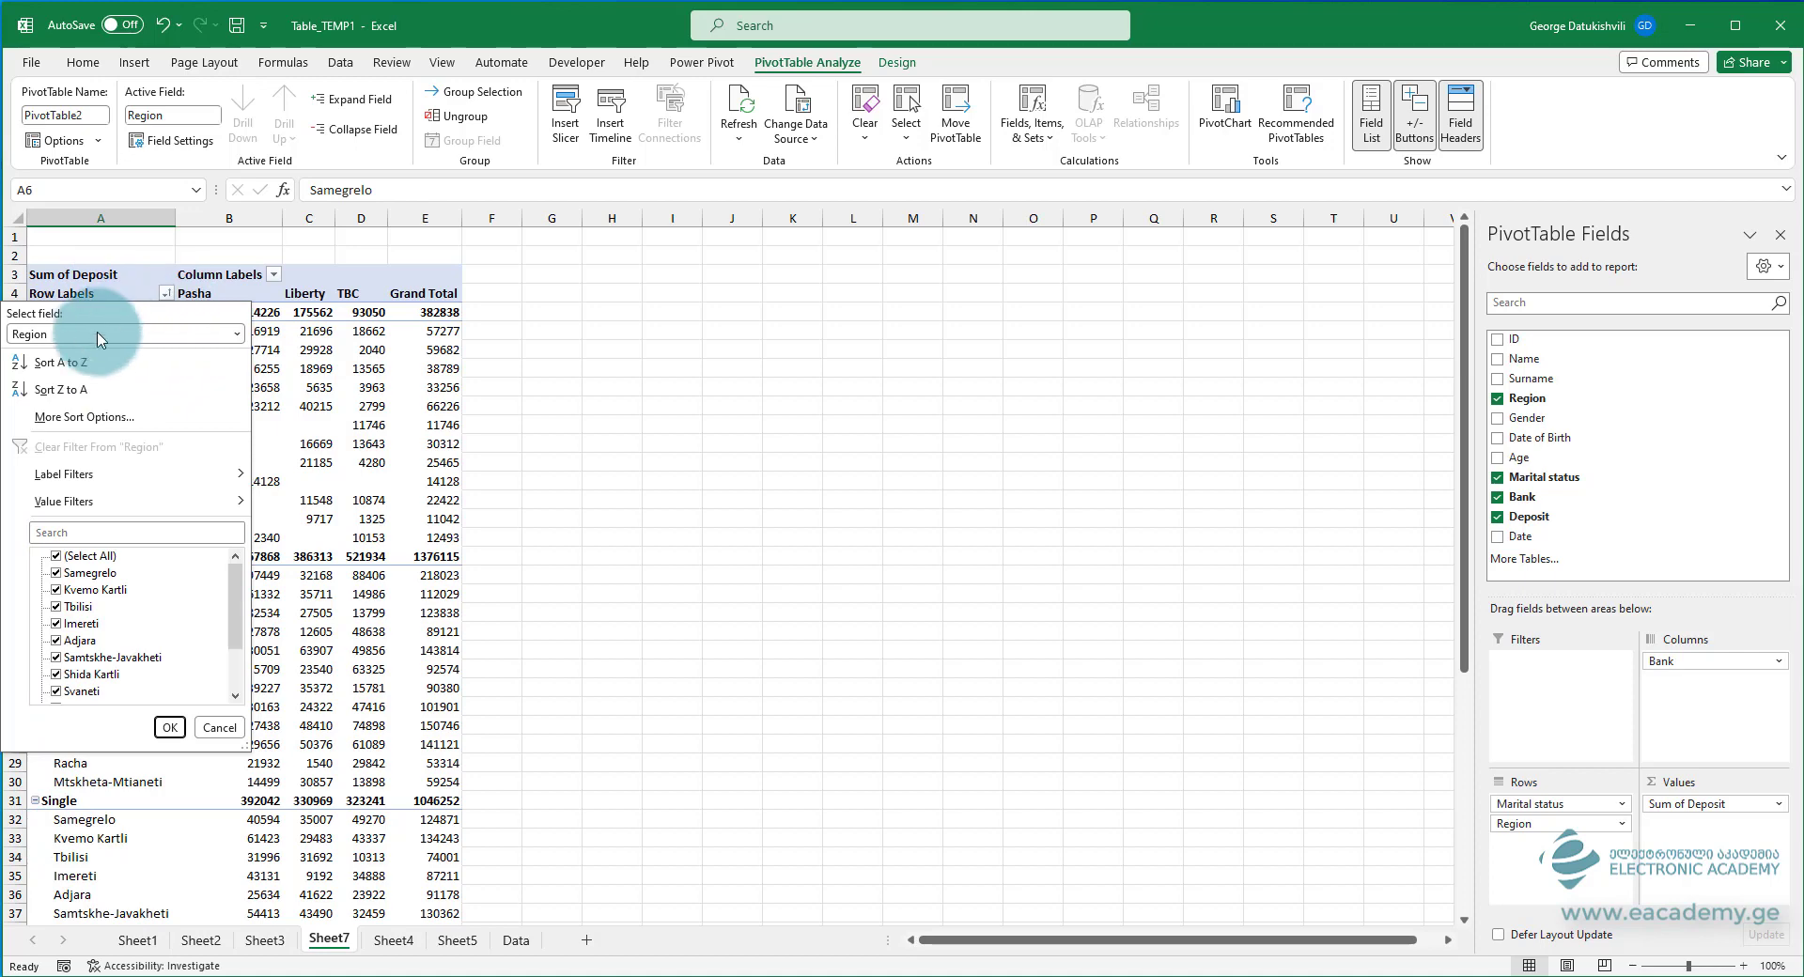
{"action": "left_click", "coordinate": [91, 391]}
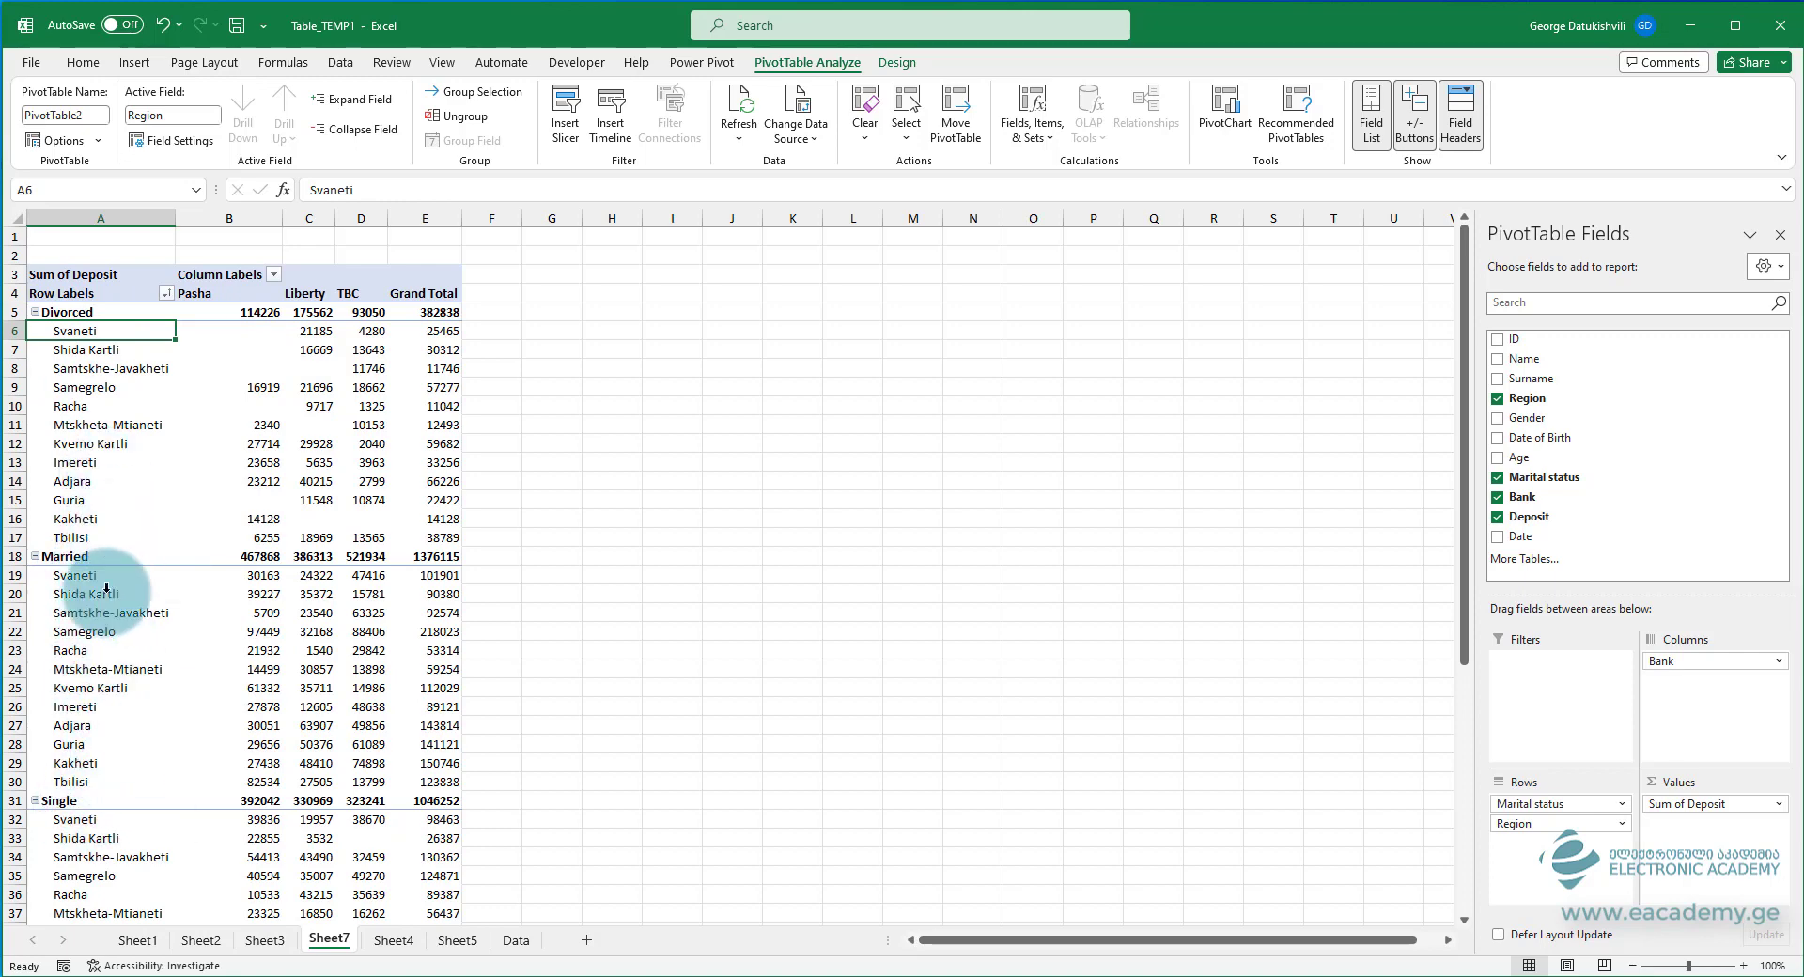
{"action": "scroll", "coordinate": [102, 620], "scroll_direction": "down", "scroll_amount": 2}
{"action": "scroll", "coordinate": [104, 598], "scroll_direction": "up", "scroll_amount": 2}
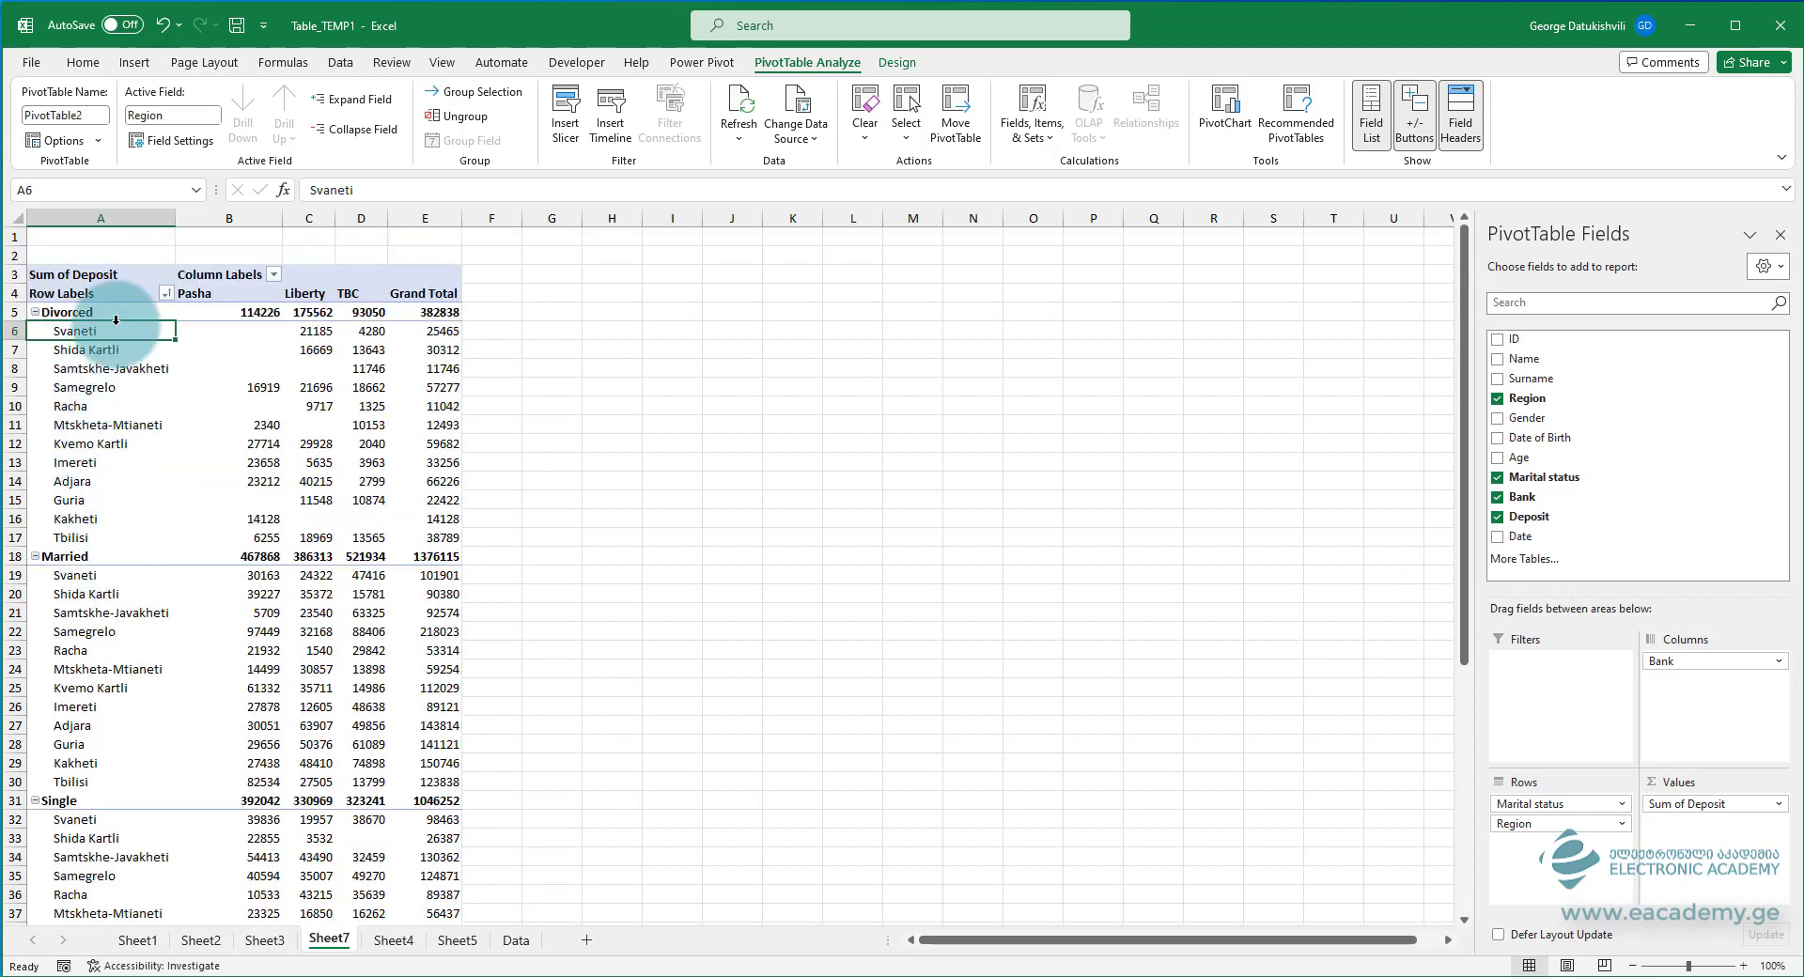
- Sort the Marital status groups in the row labels from Z to A
{"action": "left_click", "coordinate": [166, 293]}
{"action": "left_click", "coordinate": [141, 334]}
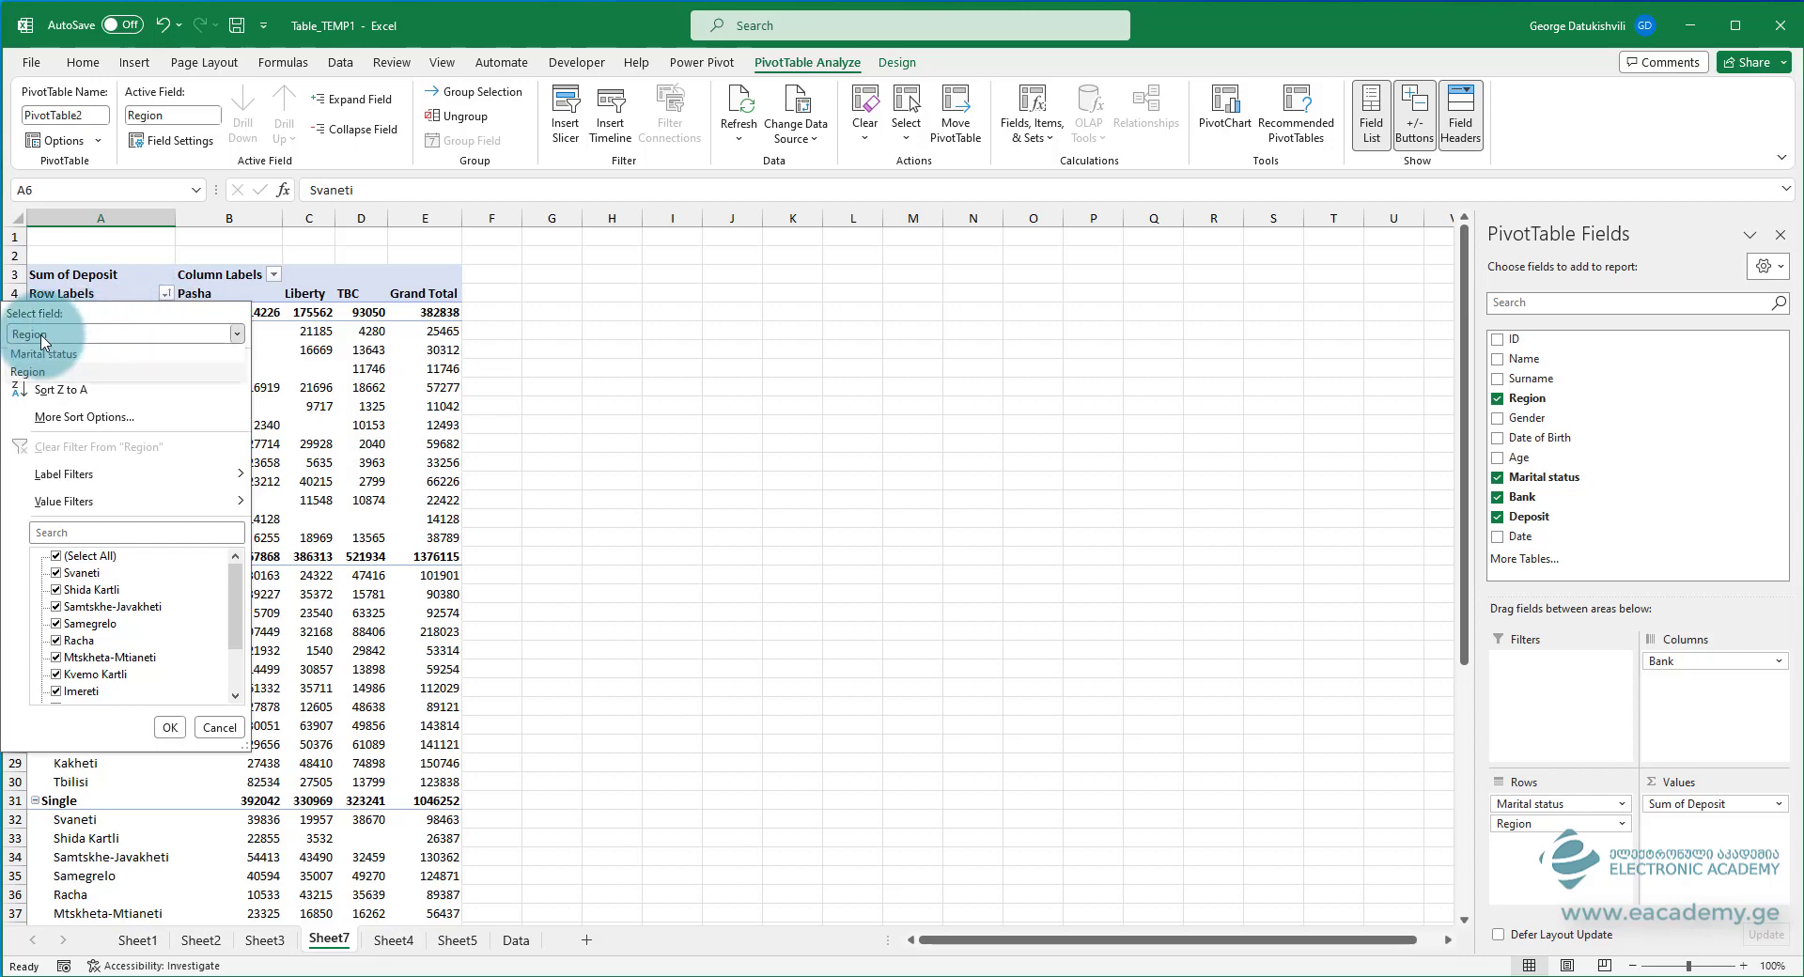
{"action": "left_click", "coordinate": [47, 355]}
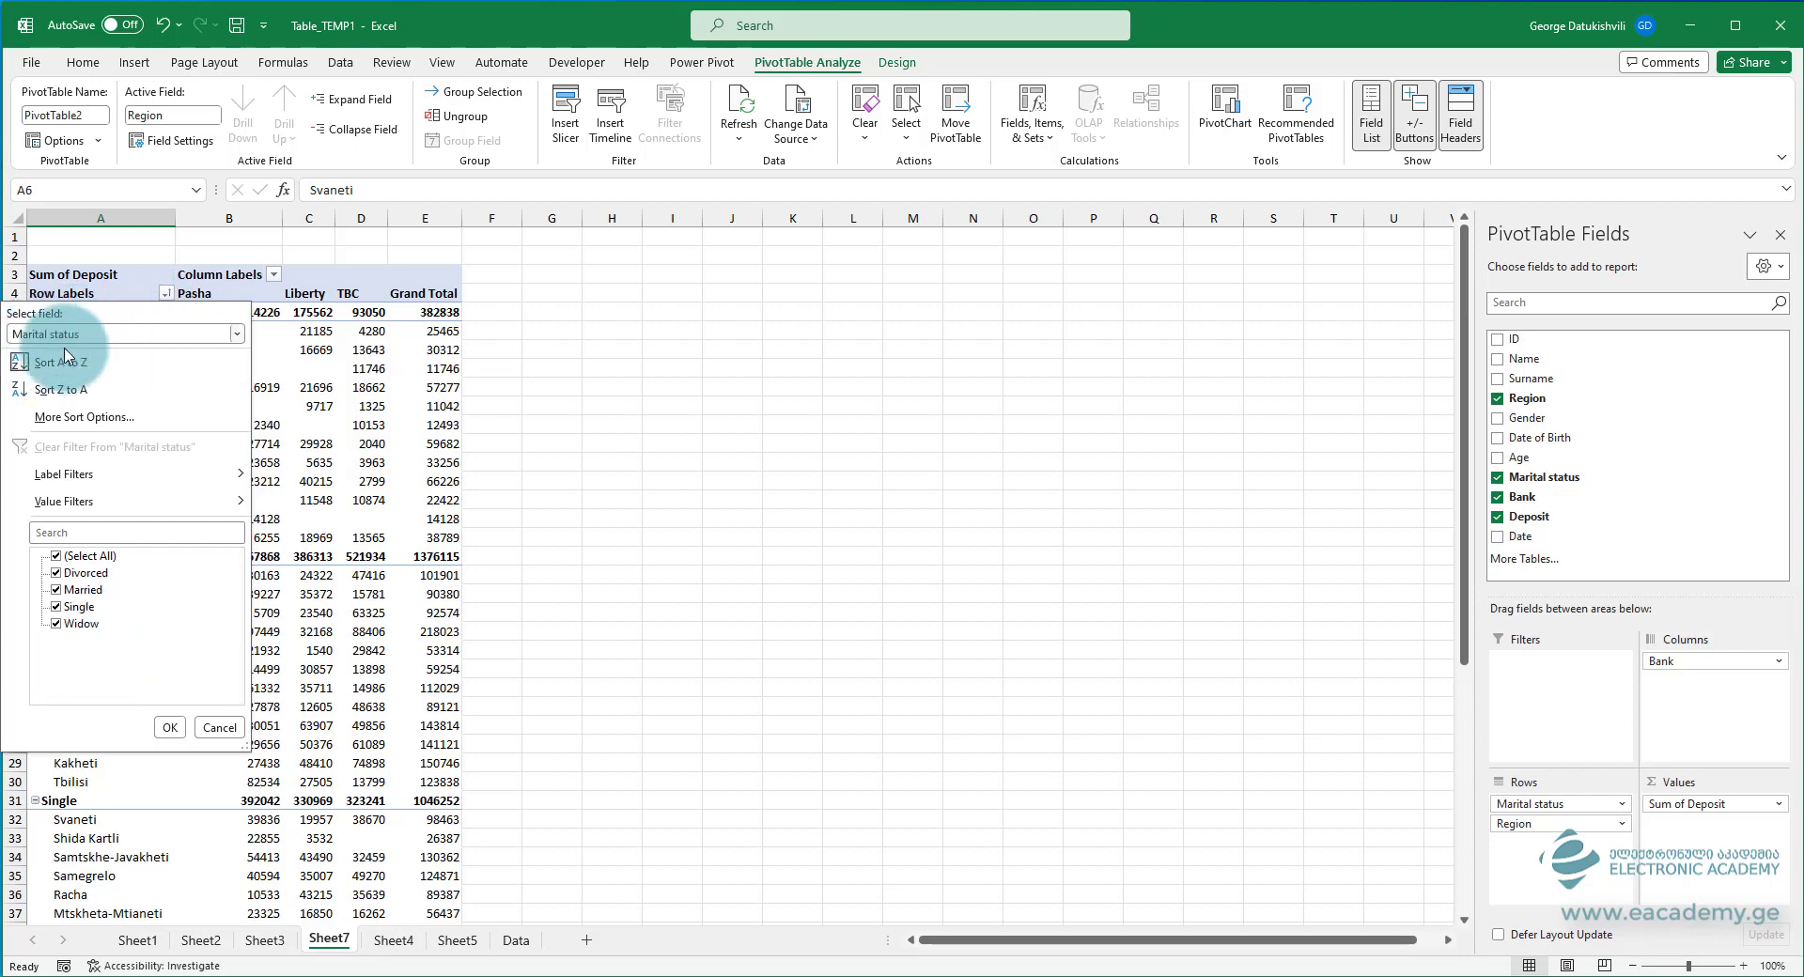
{"action": "left_click", "coordinate": [25, 395]}
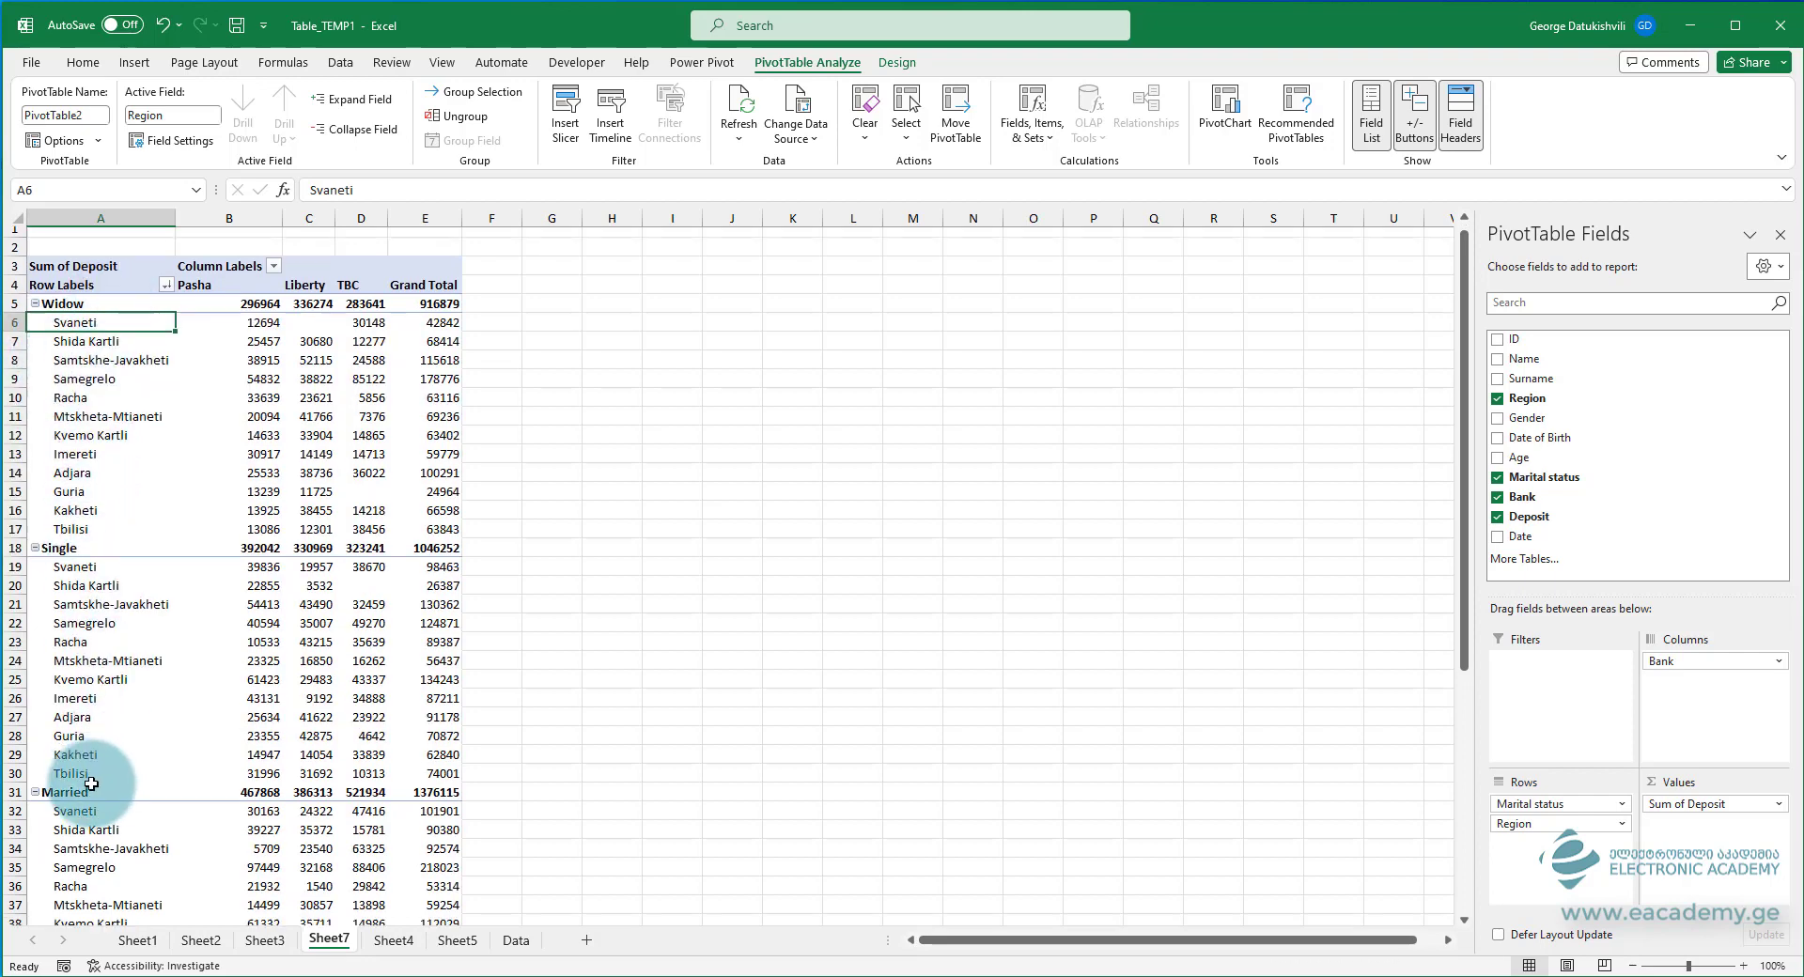
{"action": "scroll", "coordinate": [113, 742], "scroll_direction": "down", "scroll_amount": 6}
{"action": "scroll", "coordinate": [113, 714], "scroll_direction": "up", "scroll_amount": 6}
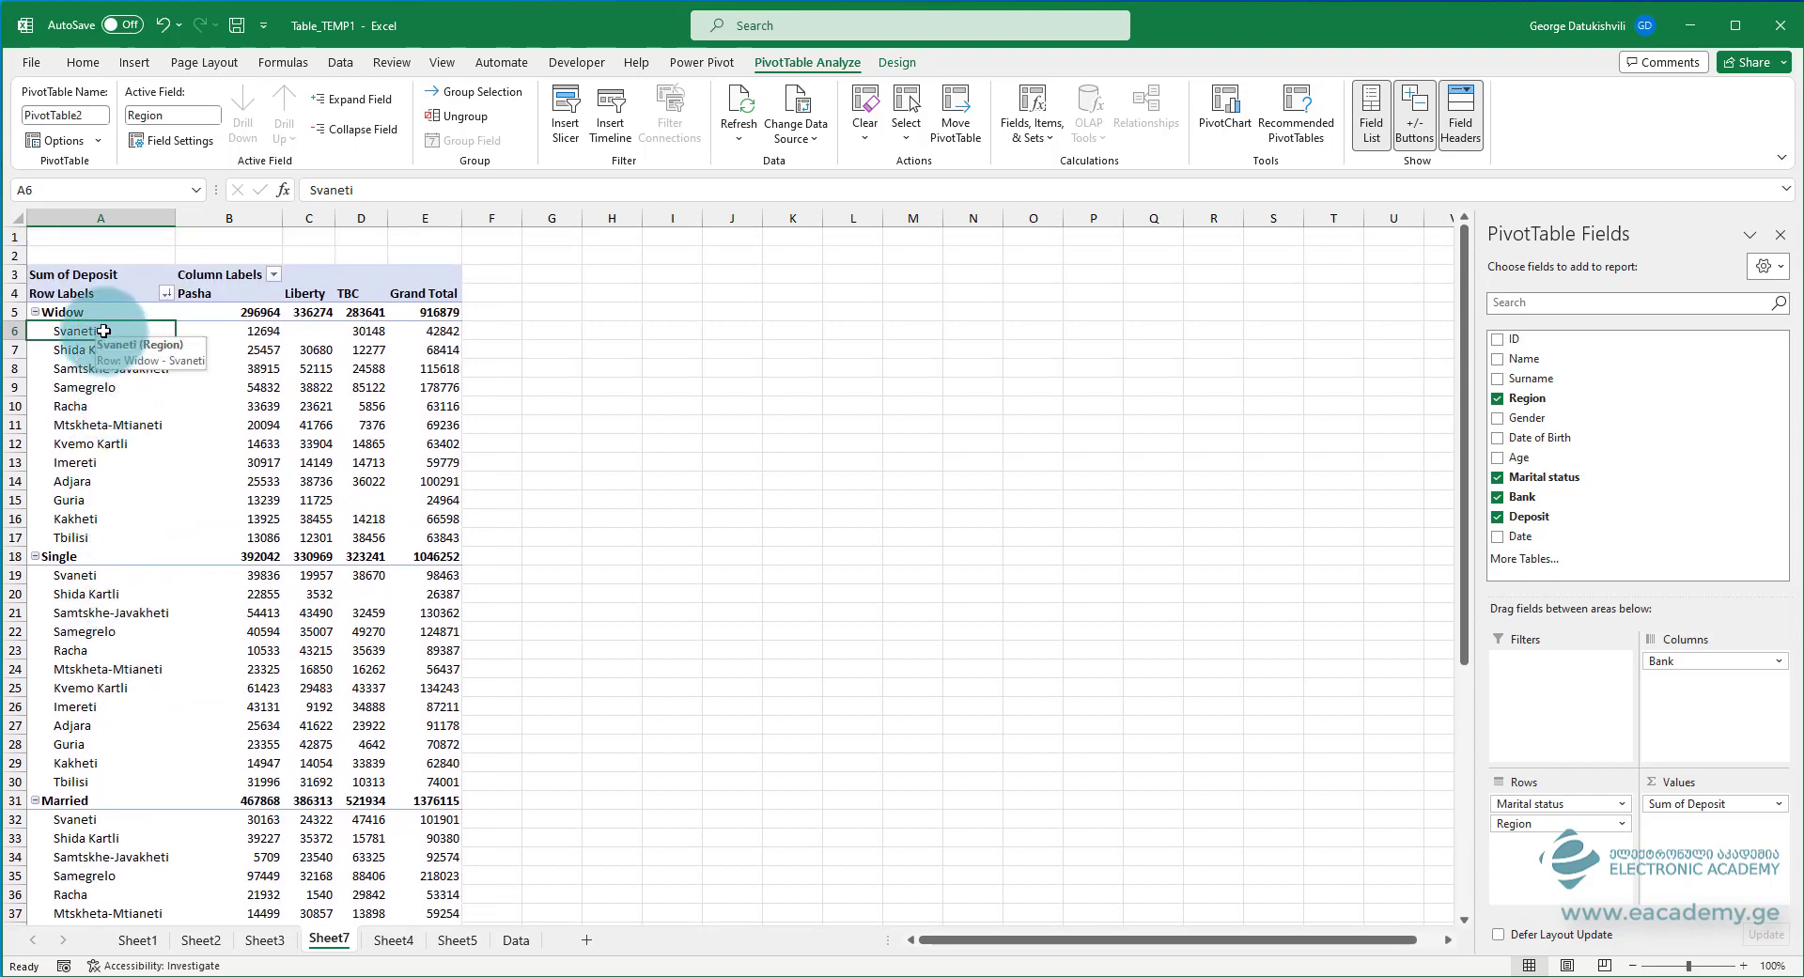
- Review the Region field's sort options, leaving them without changes
{"action": "left_click", "coordinate": [166, 294]}
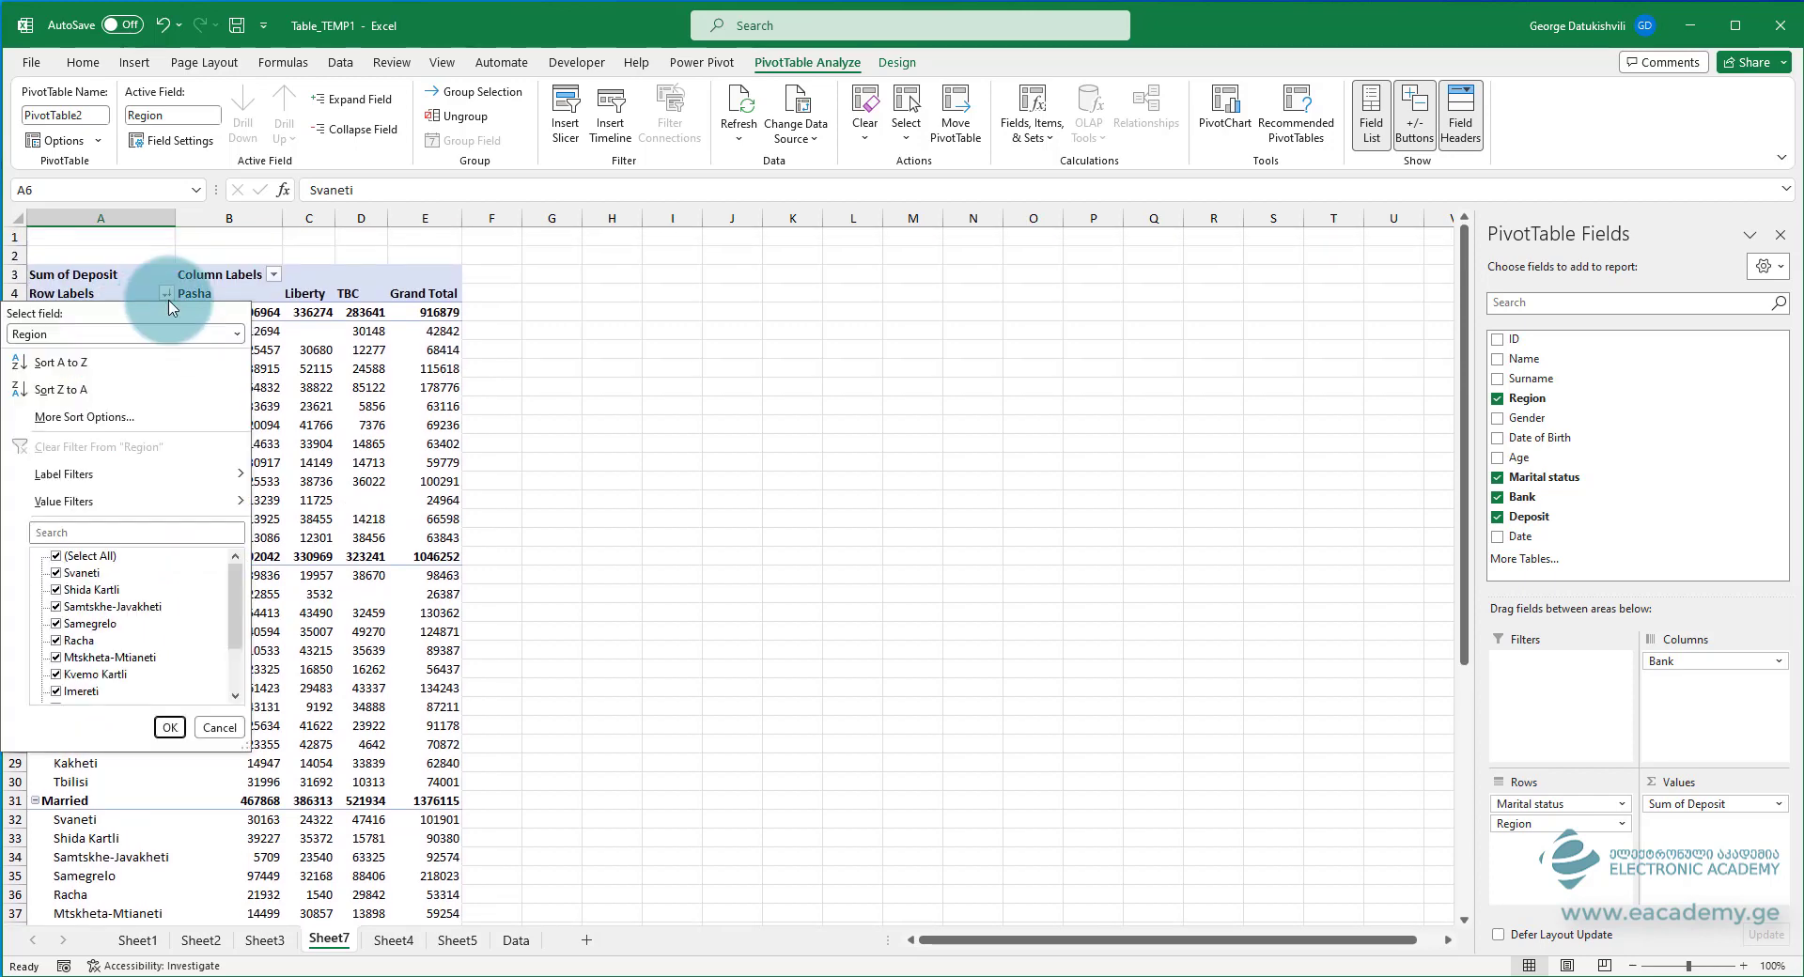
{"action": "left_click", "coordinate": [84, 417]}
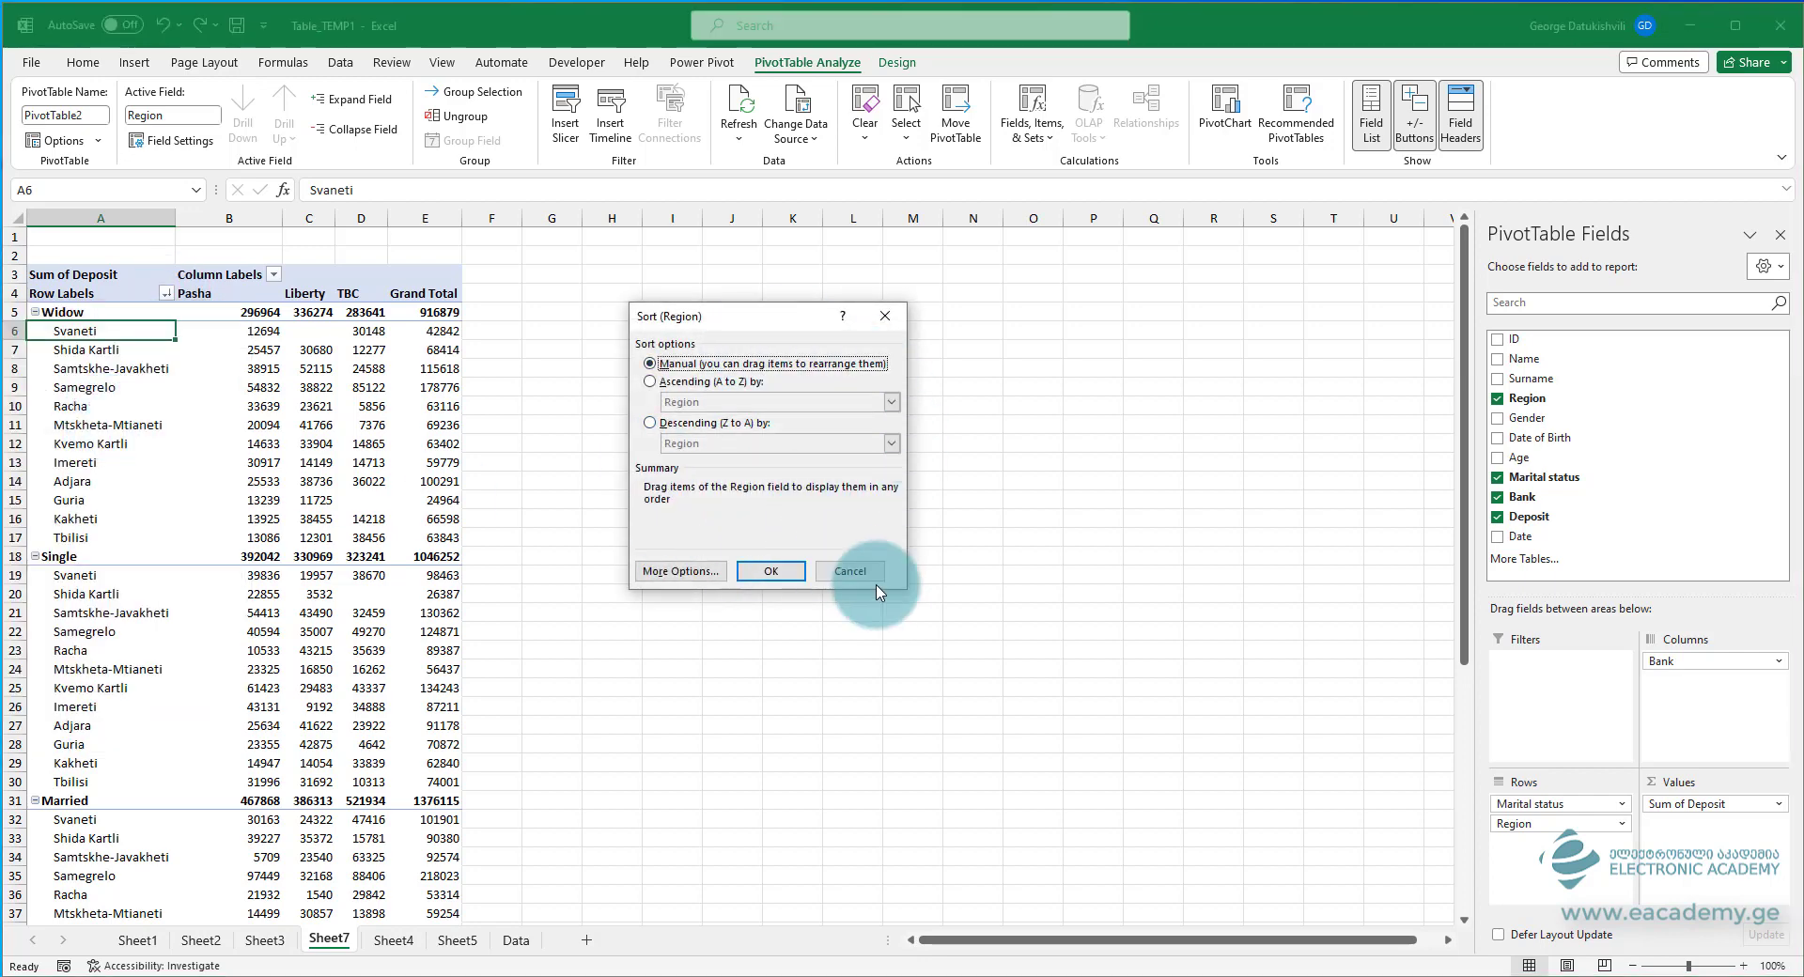
{"action": "left_click", "coordinate": [849, 571]}
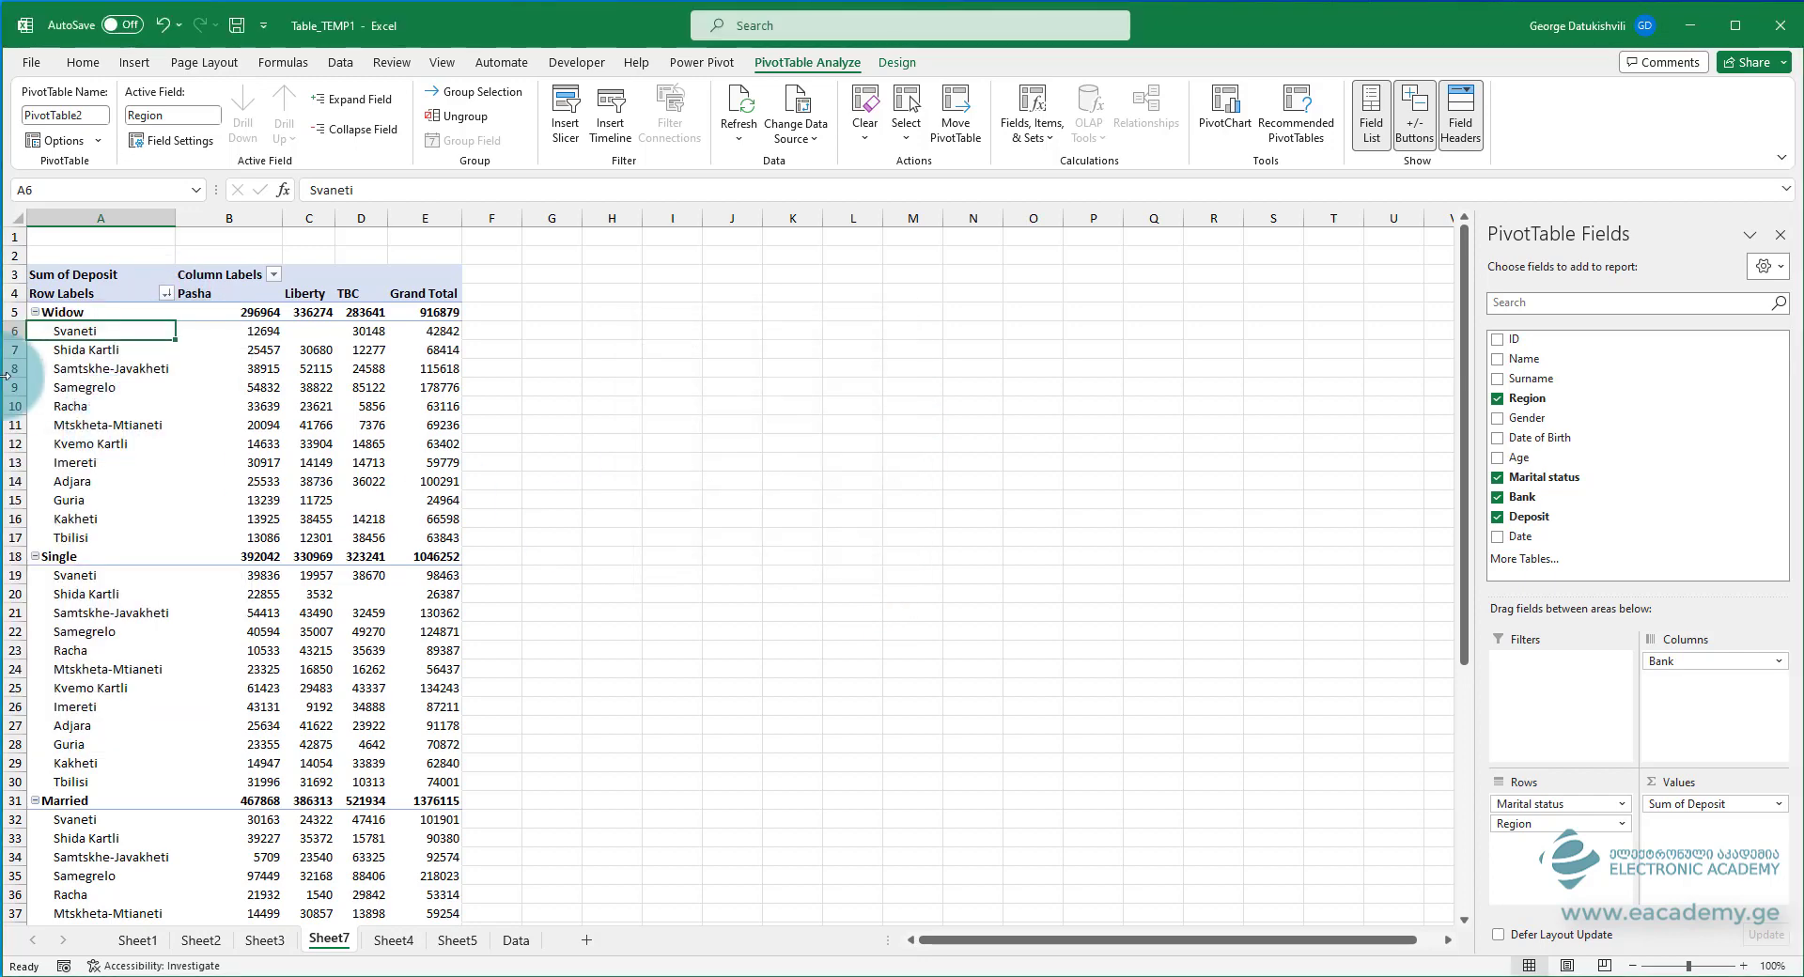
{"action": "left_click", "coordinate": [168, 294]}
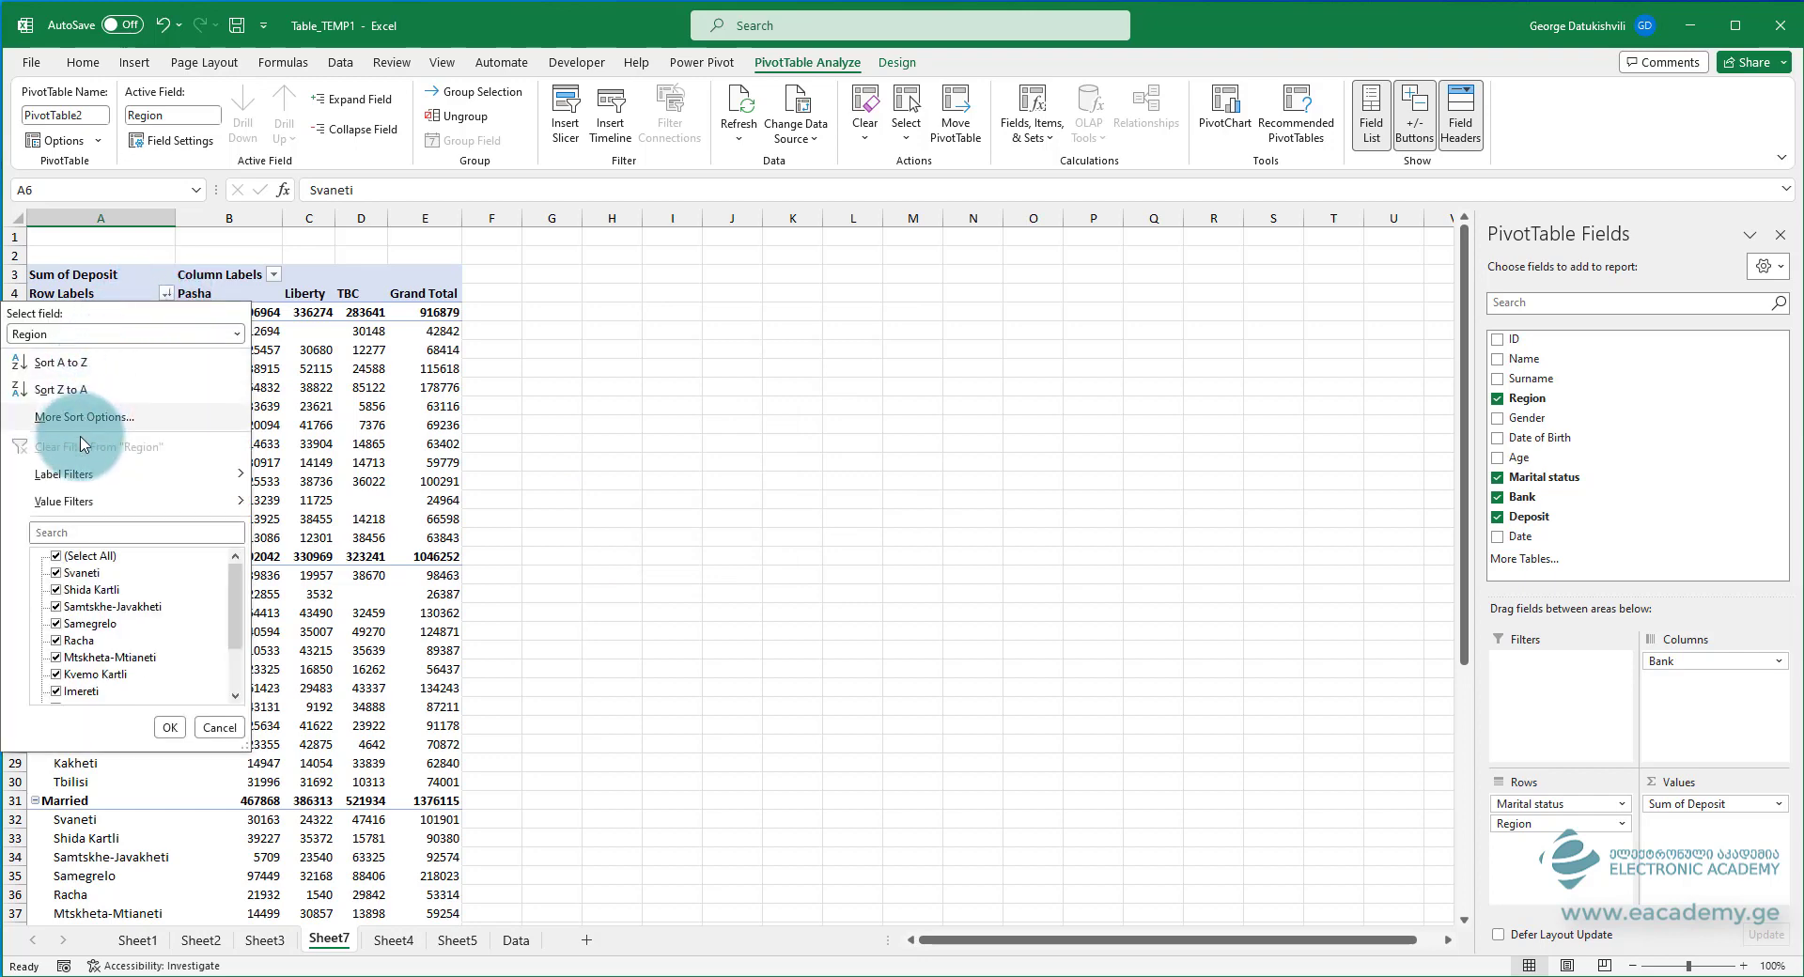
{"action": "mouse_move", "coordinate": [100, 479]}
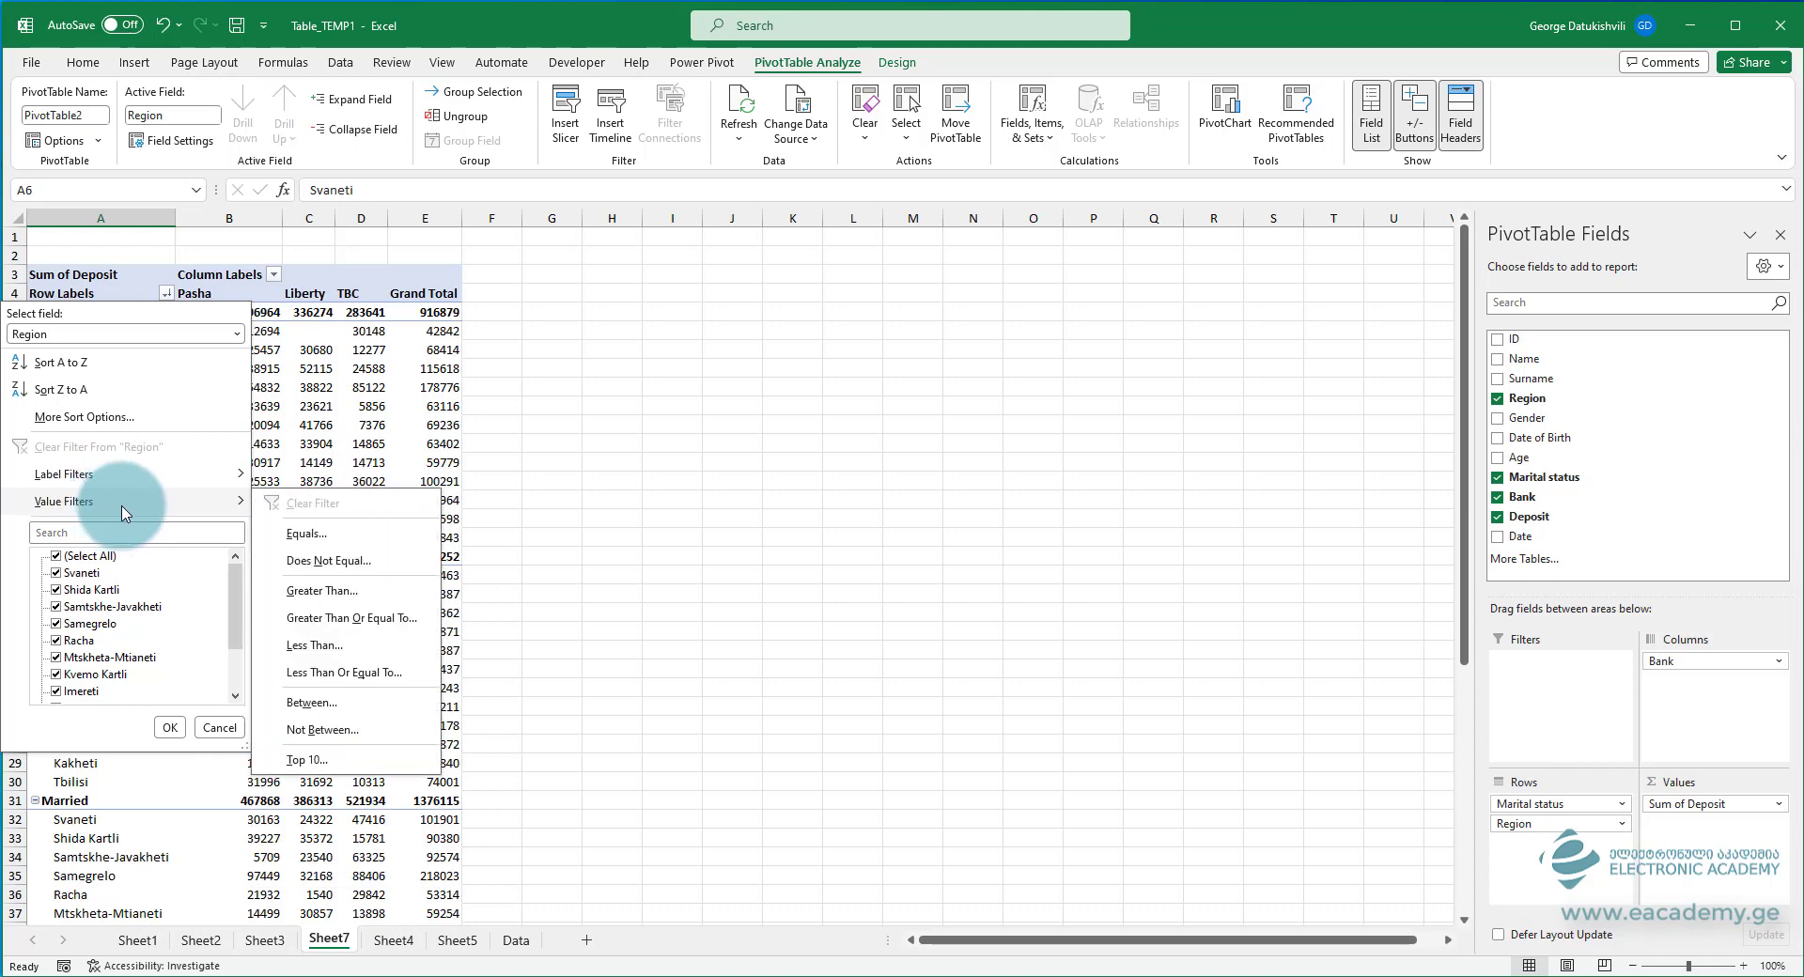
{"action": "left_click", "coordinate": [315, 444]}
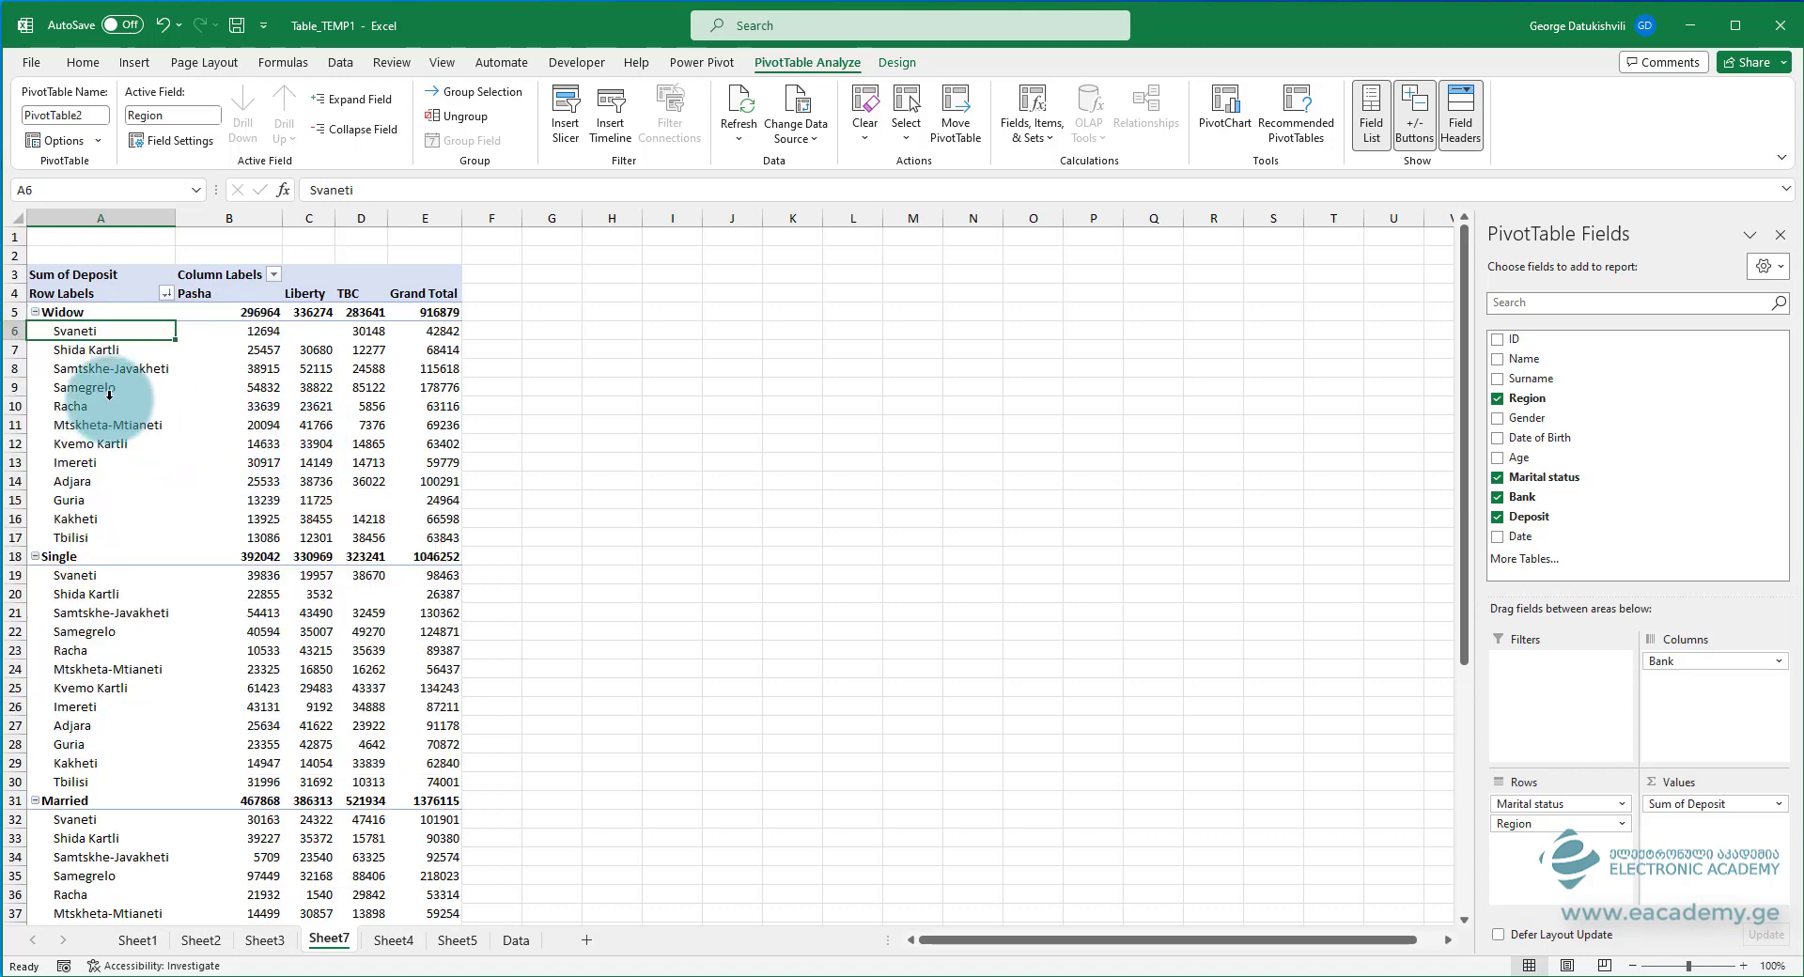
- Filter the Region row labels to keep only the Samegrelo region in every marital status group
{"action": "right_click", "coordinate": [109, 386]}
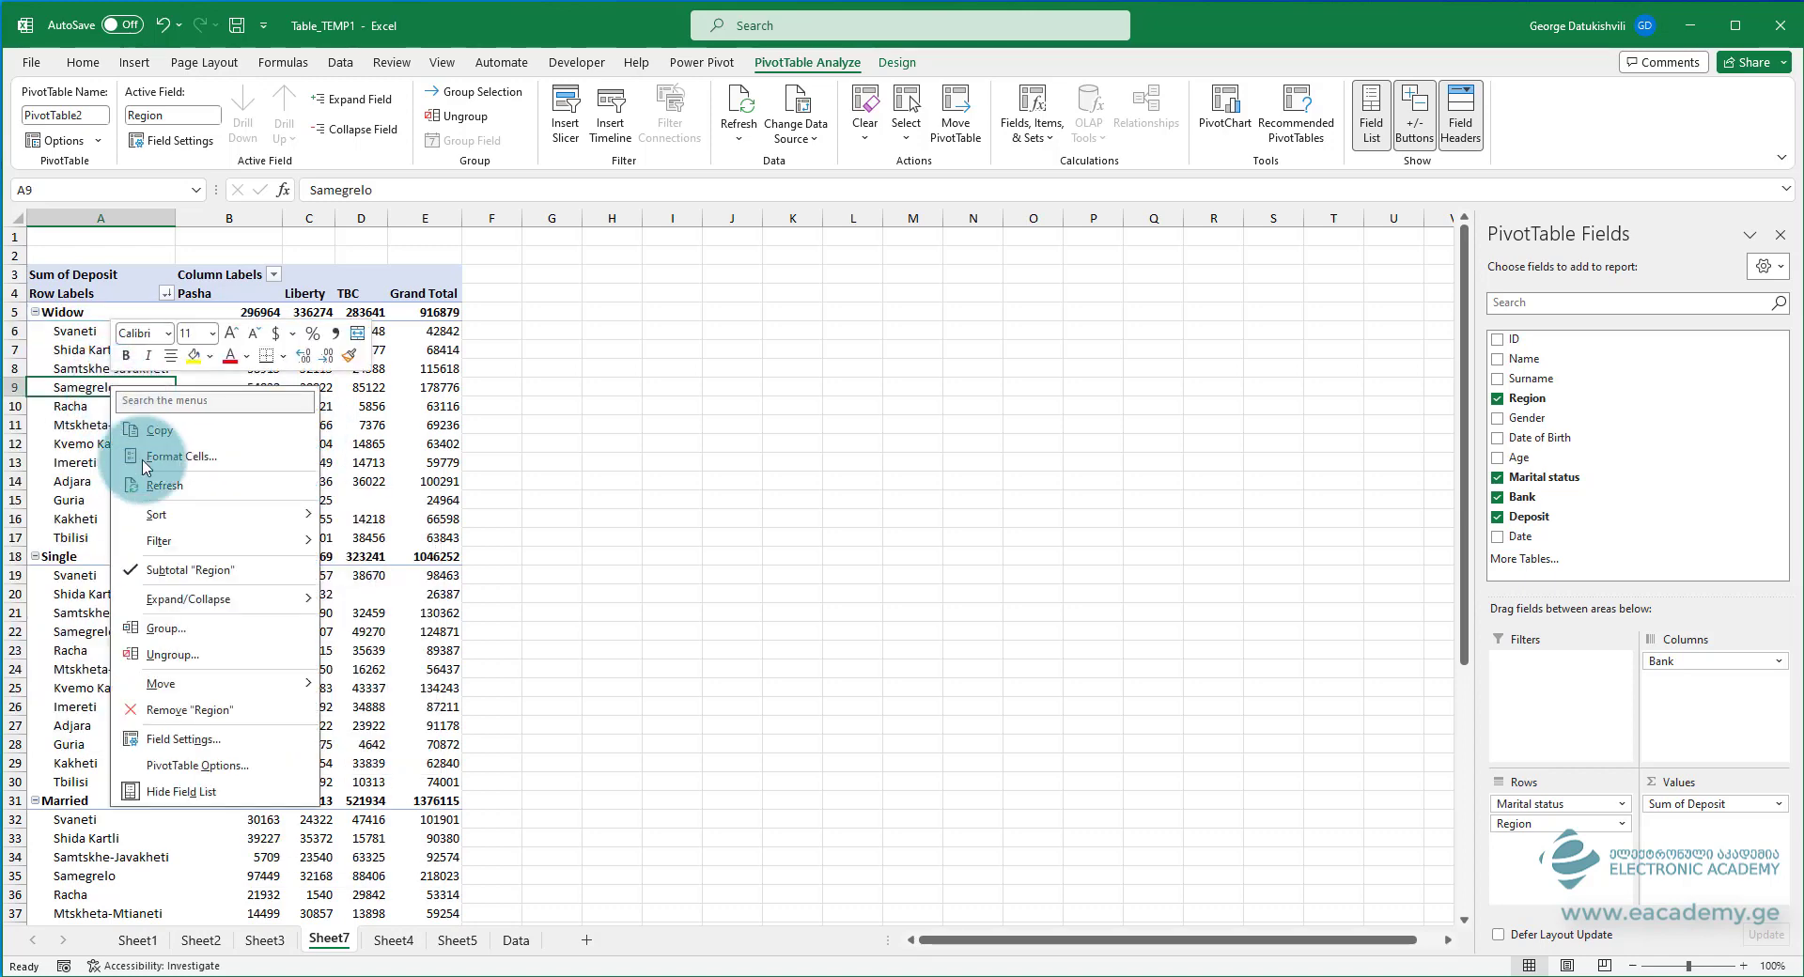
{"action": "mouse_move", "coordinate": [195, 550]}
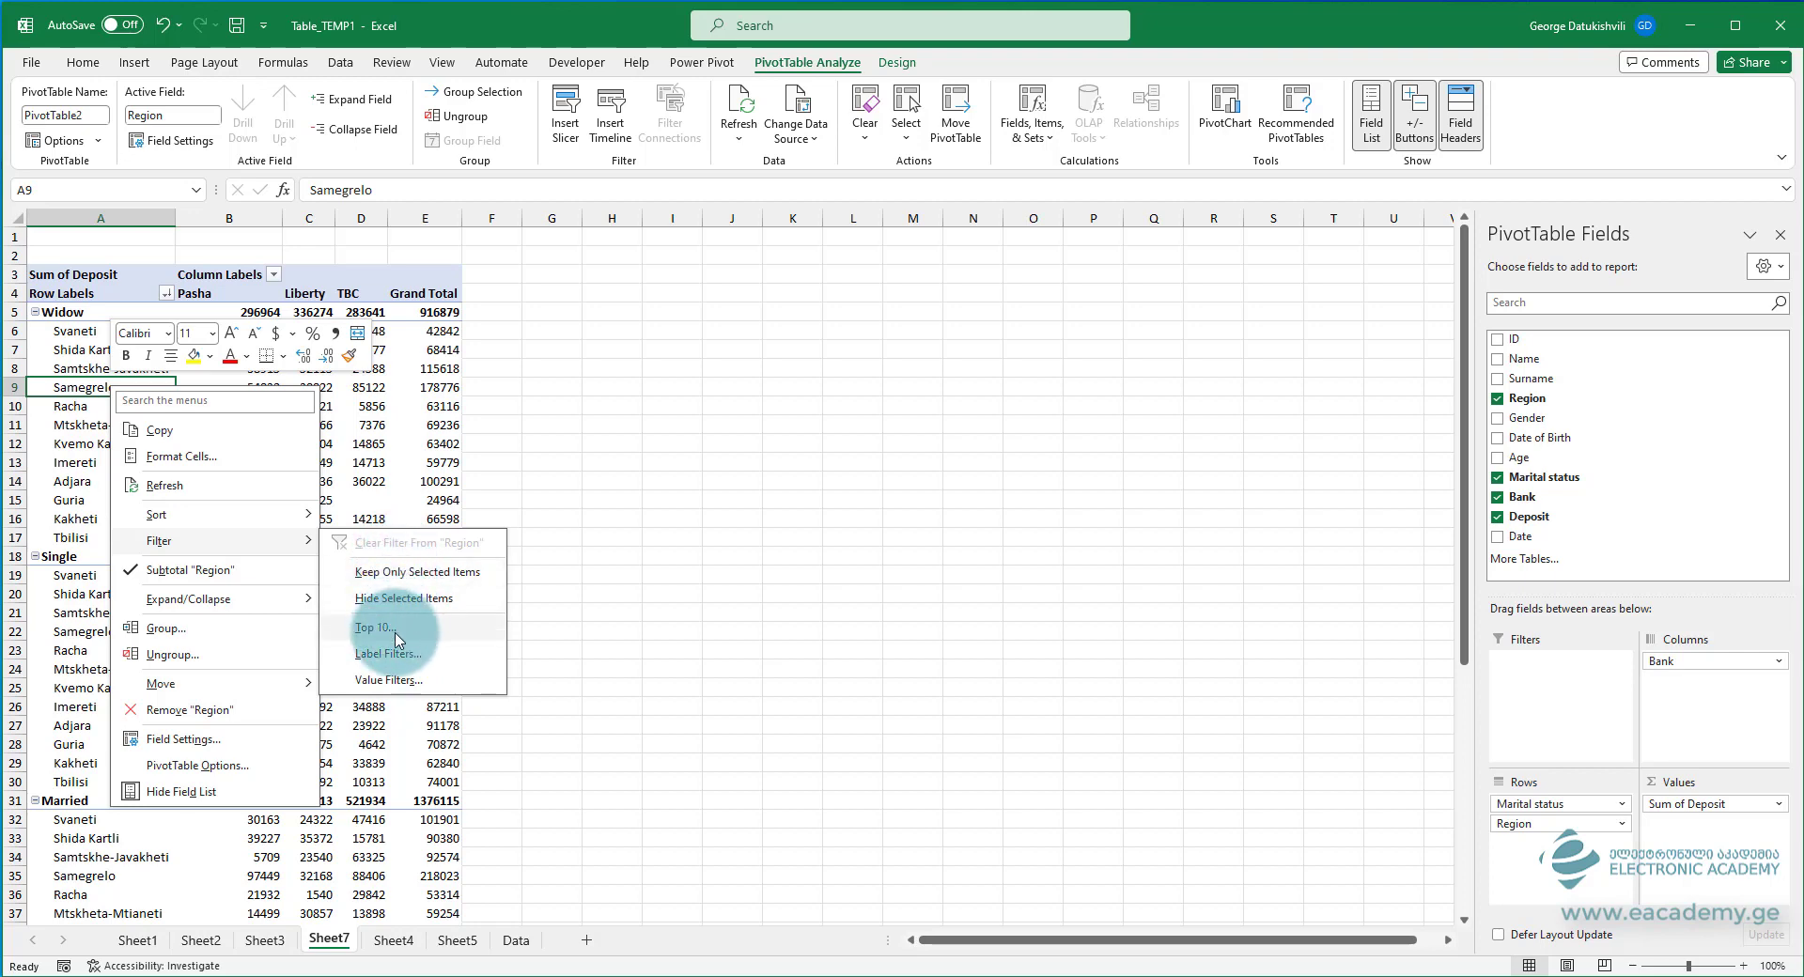
{"action": "left_click", "coordinate": [447, 576]}
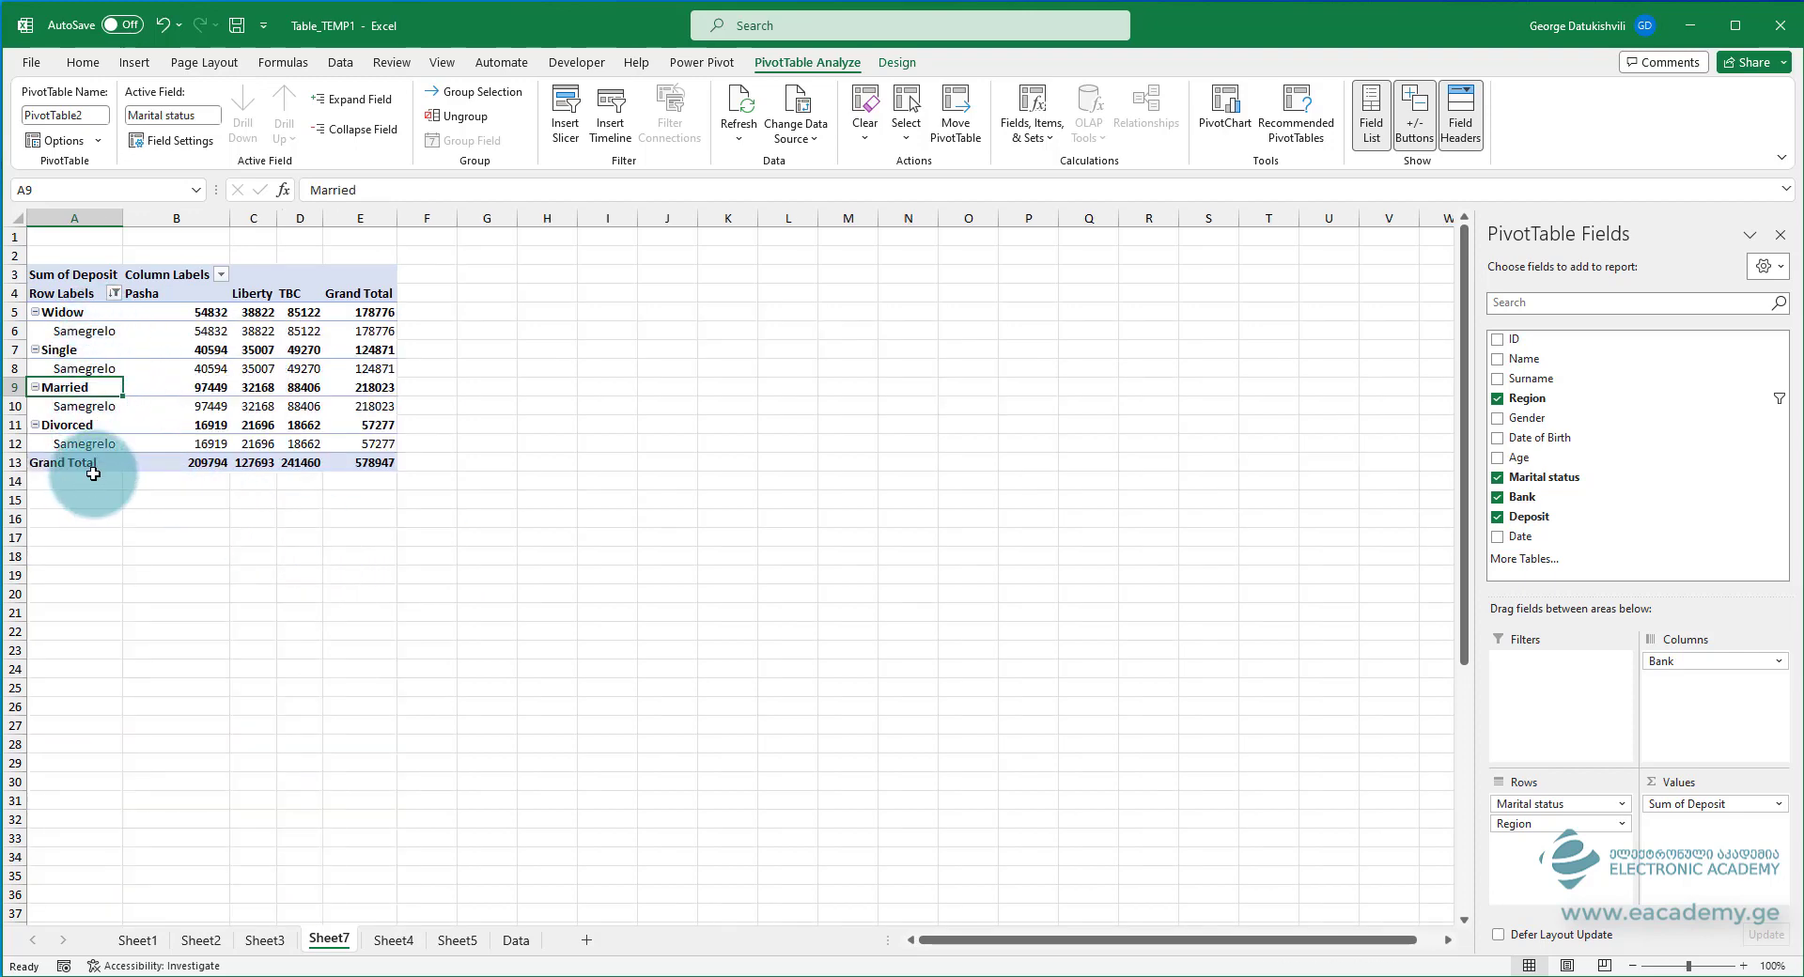
- Choose Region as the row label field and select all its items in the filter list
{"action": "left_click", "coordinate": [113, 293]}
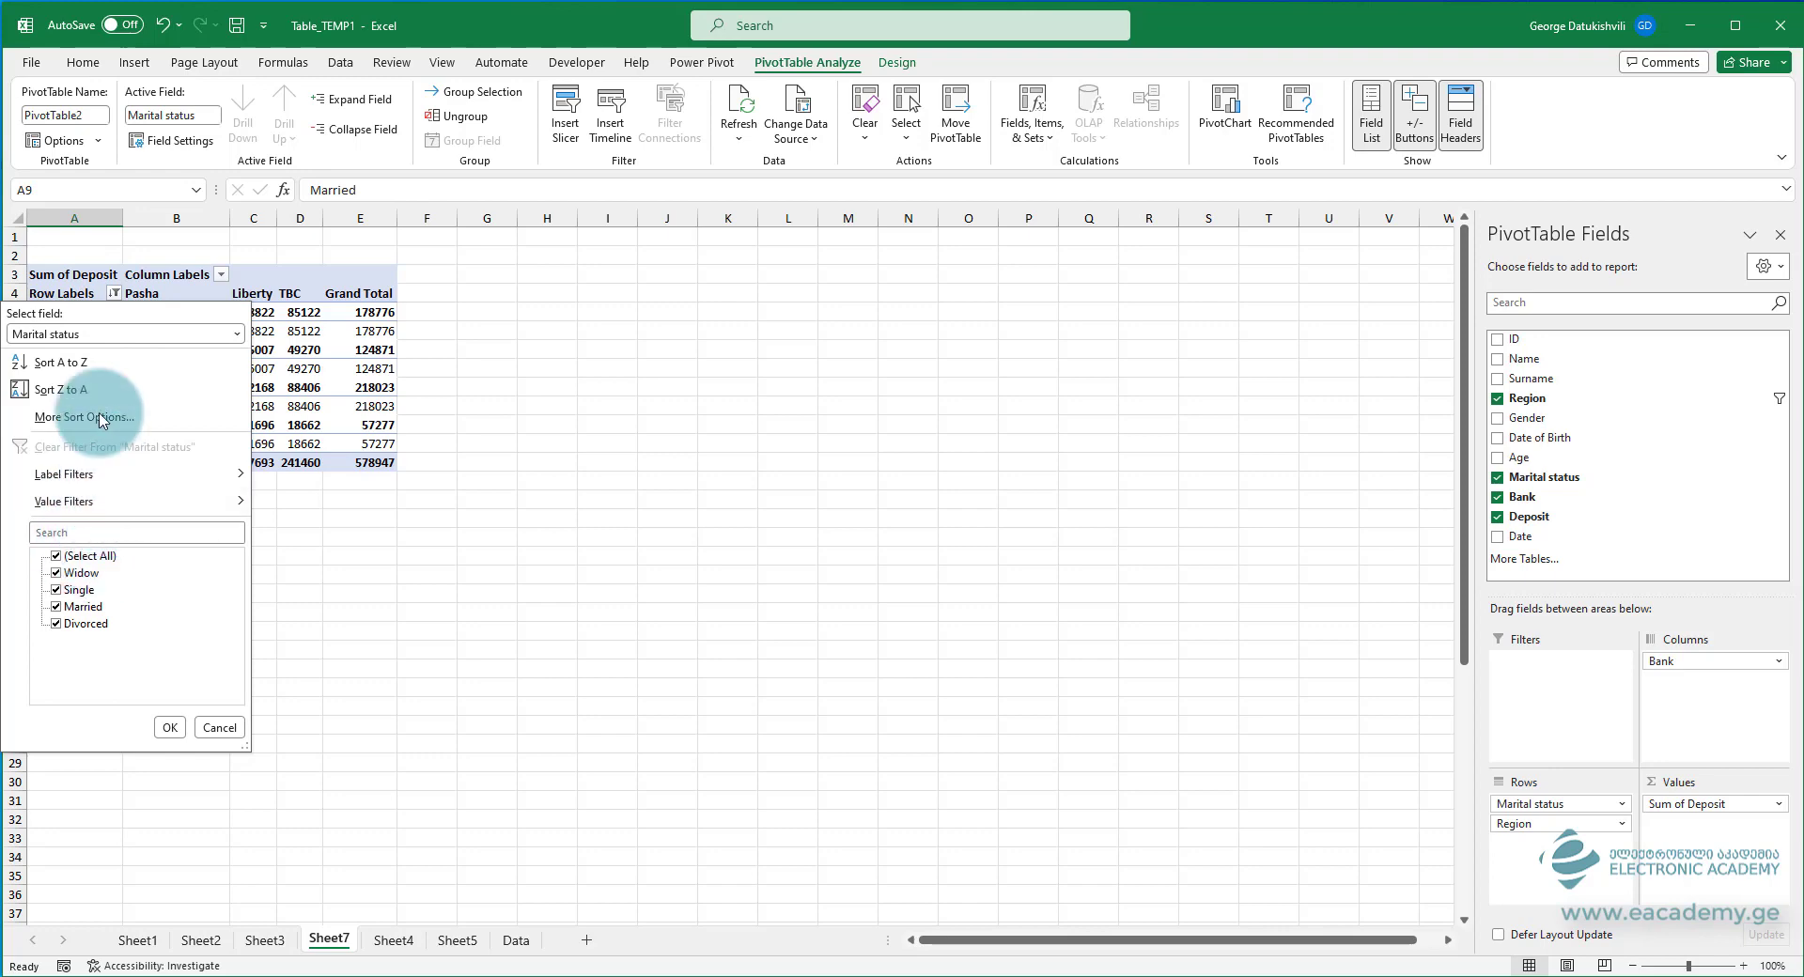
{"action": "left_click", "coordinate": [81, 335]}
{"action": "left_click", "coordinate": [54, 383]}
{"action": "left_click", "coordinate": [62, 561]}
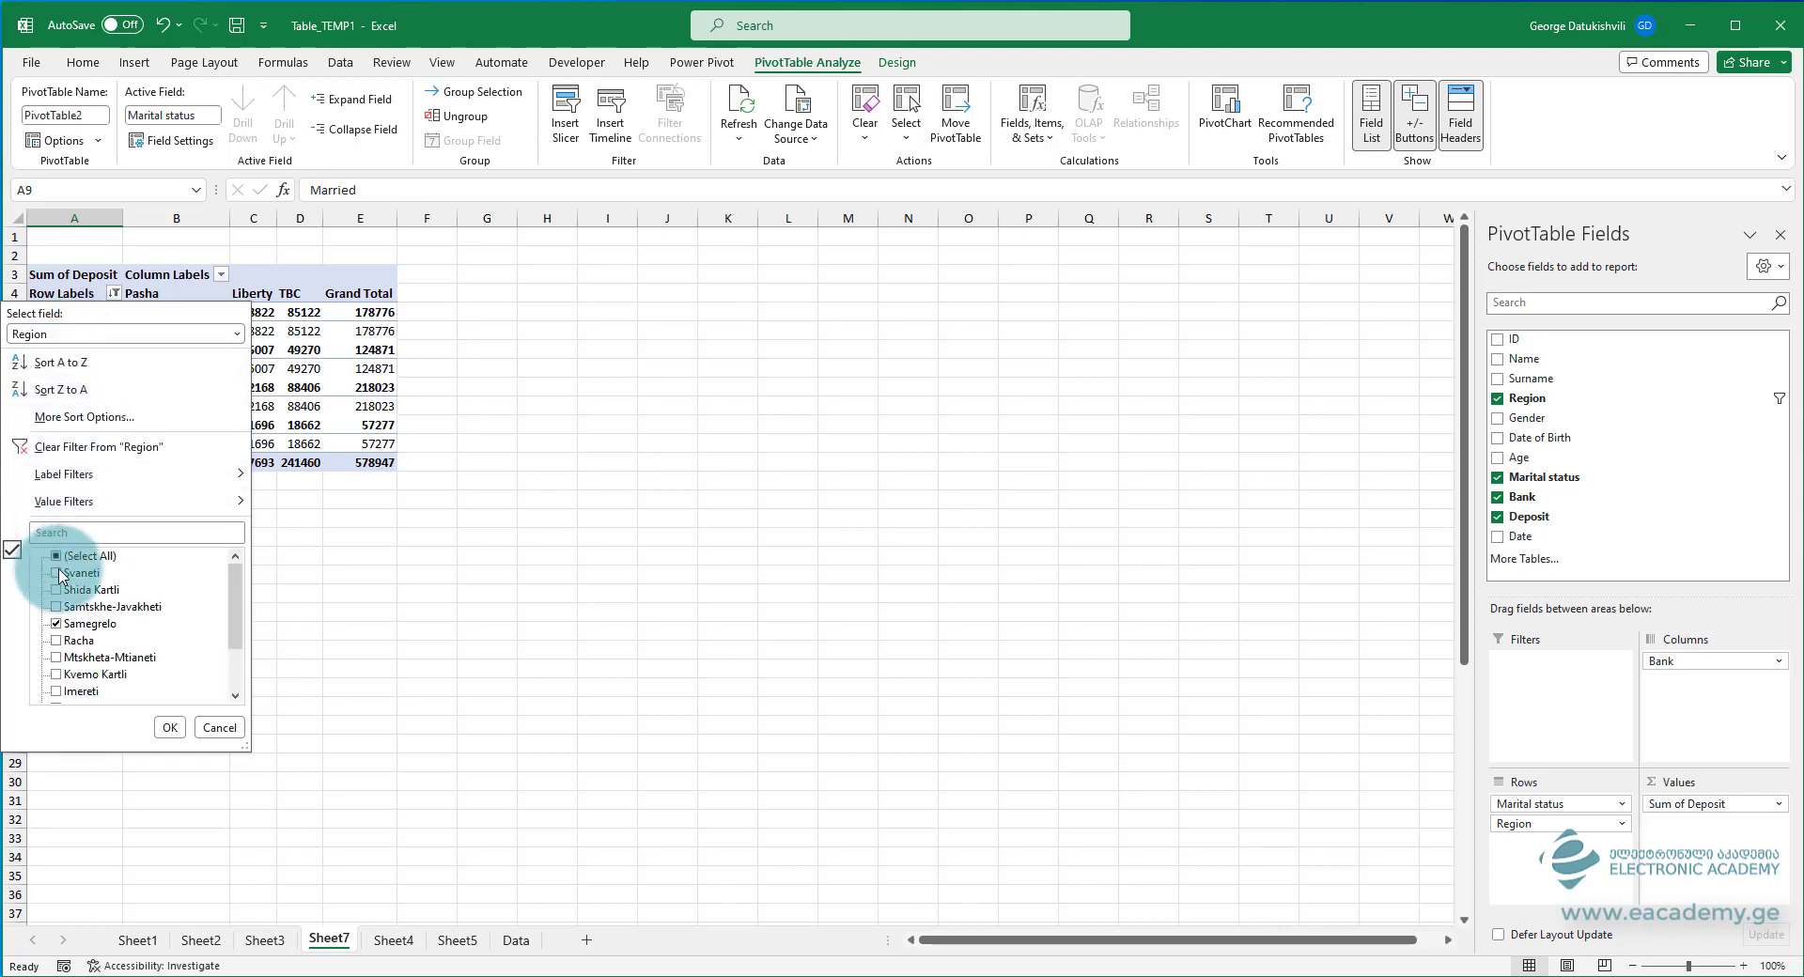
{"action": "left_click", "coordinate": [167, 727]}
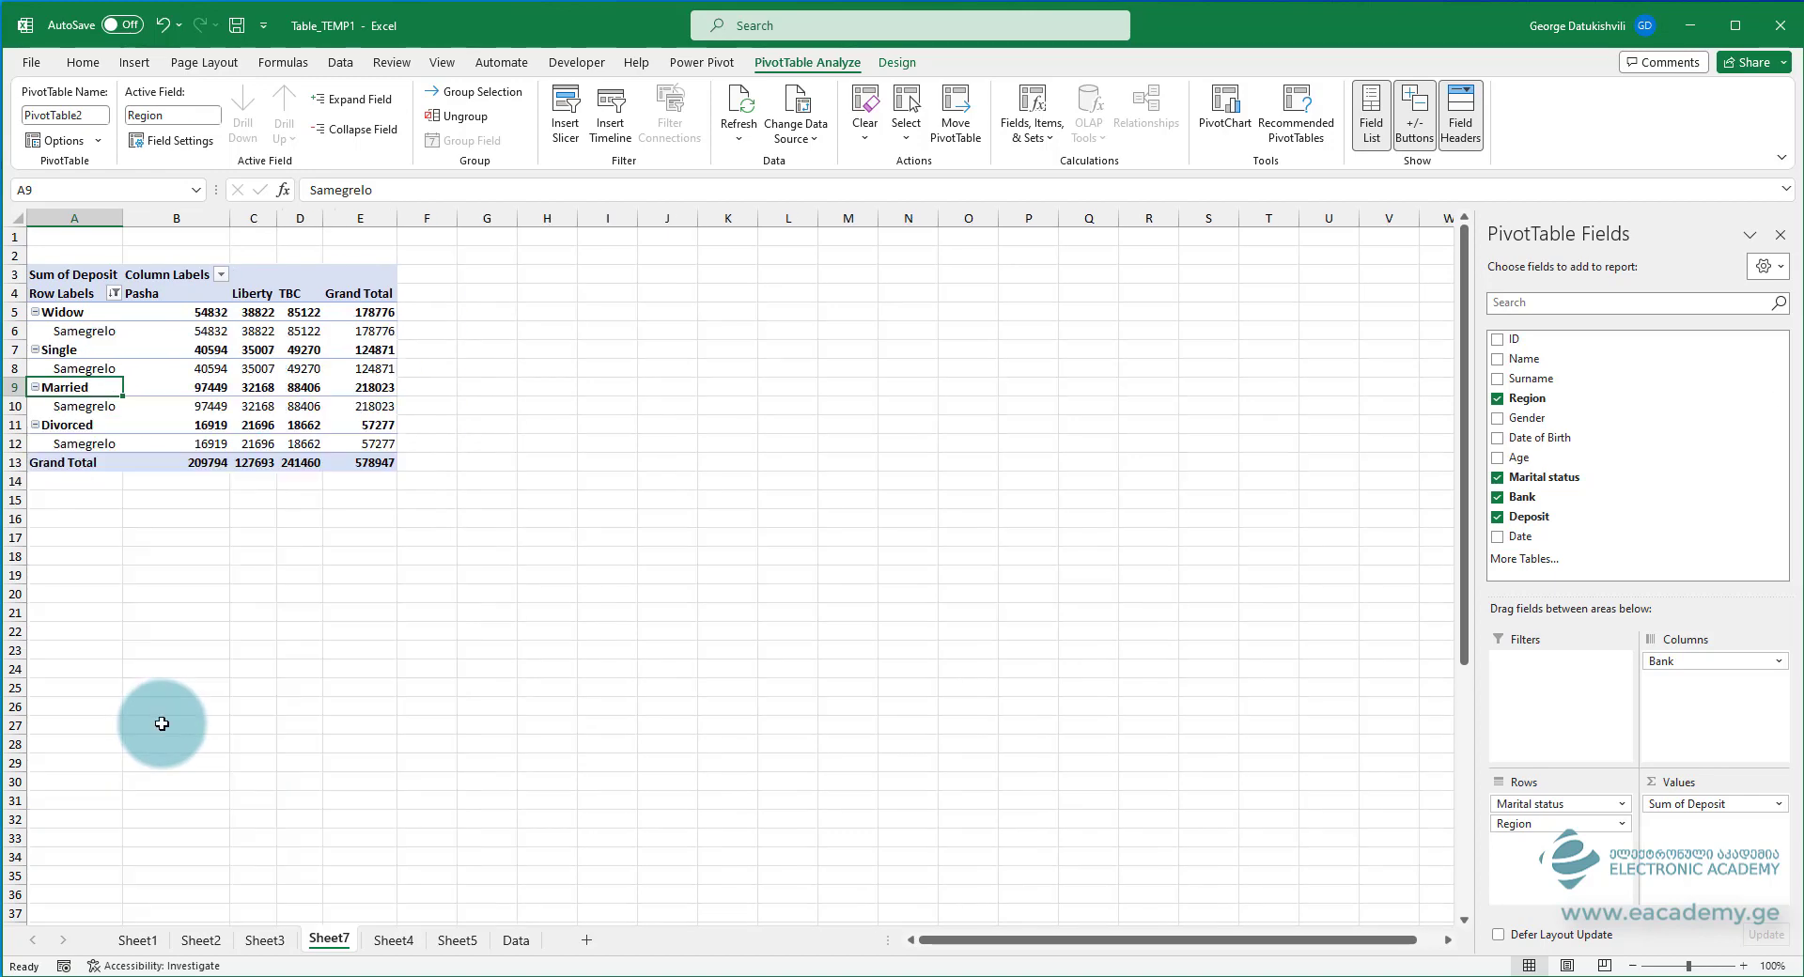
- Clear the Region filter and hide the Samtskhe-Javakheti region from the row labels
{"action": "right_click", "coordinate": [94, 368]}
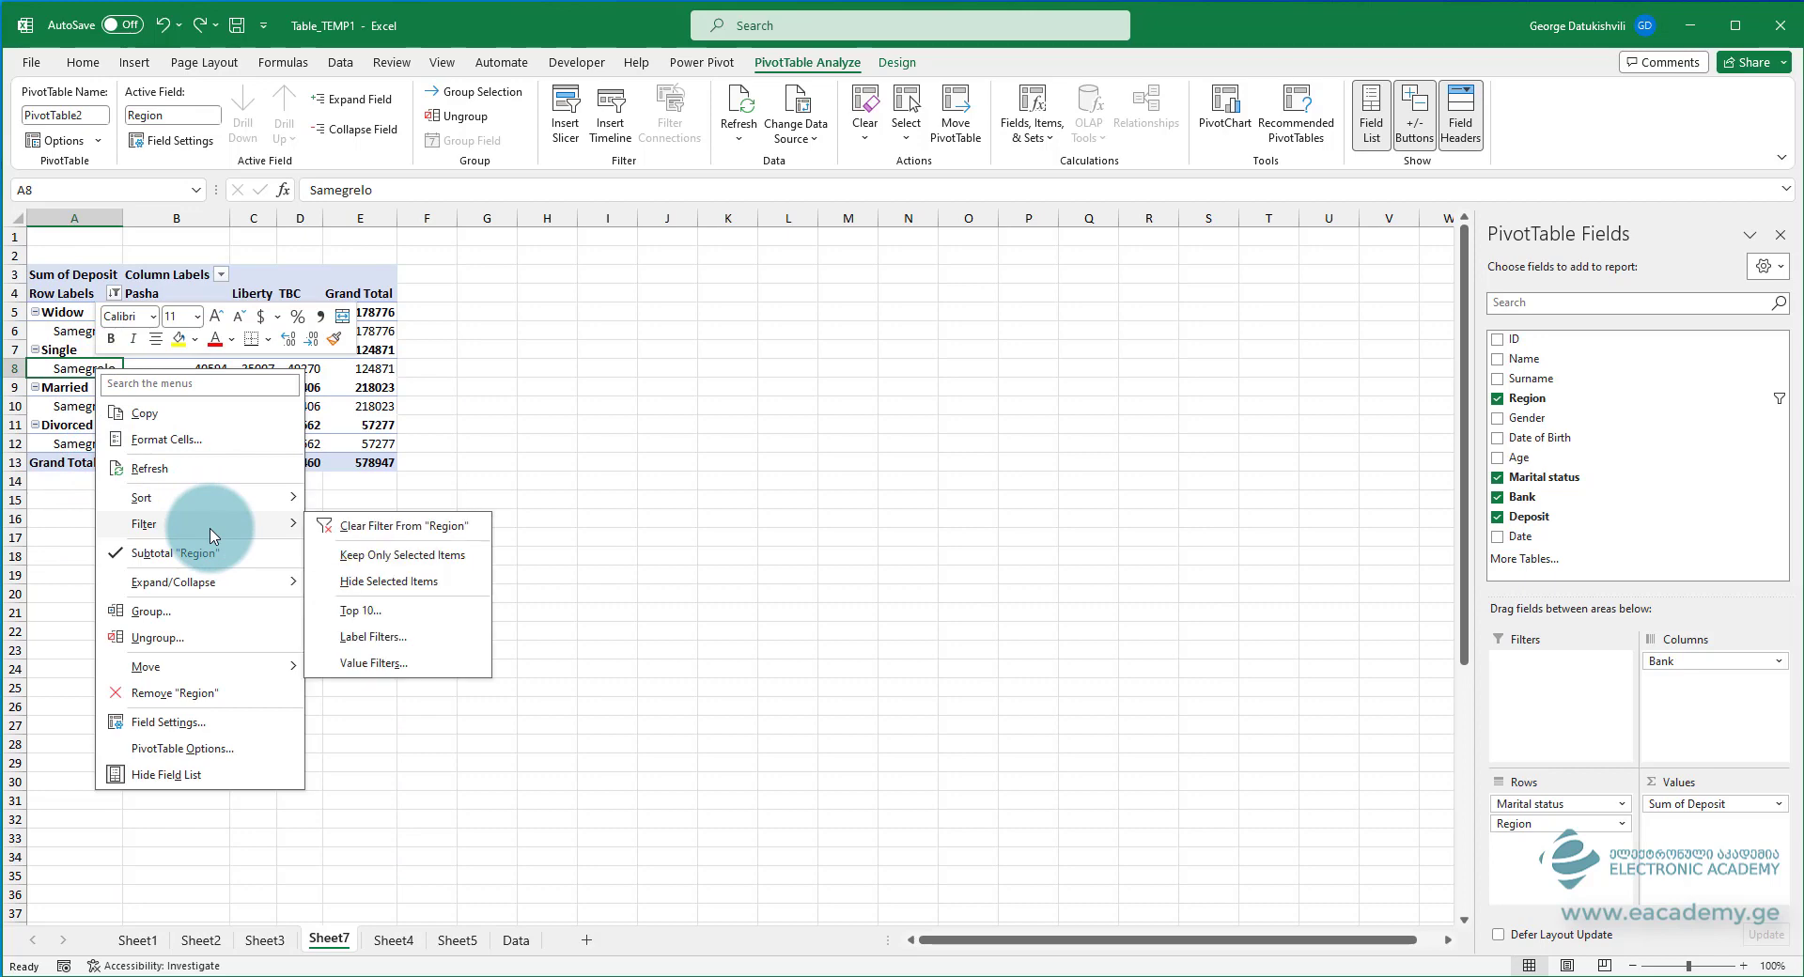
{"action": "left_click", "coordinate": [435, 533]}
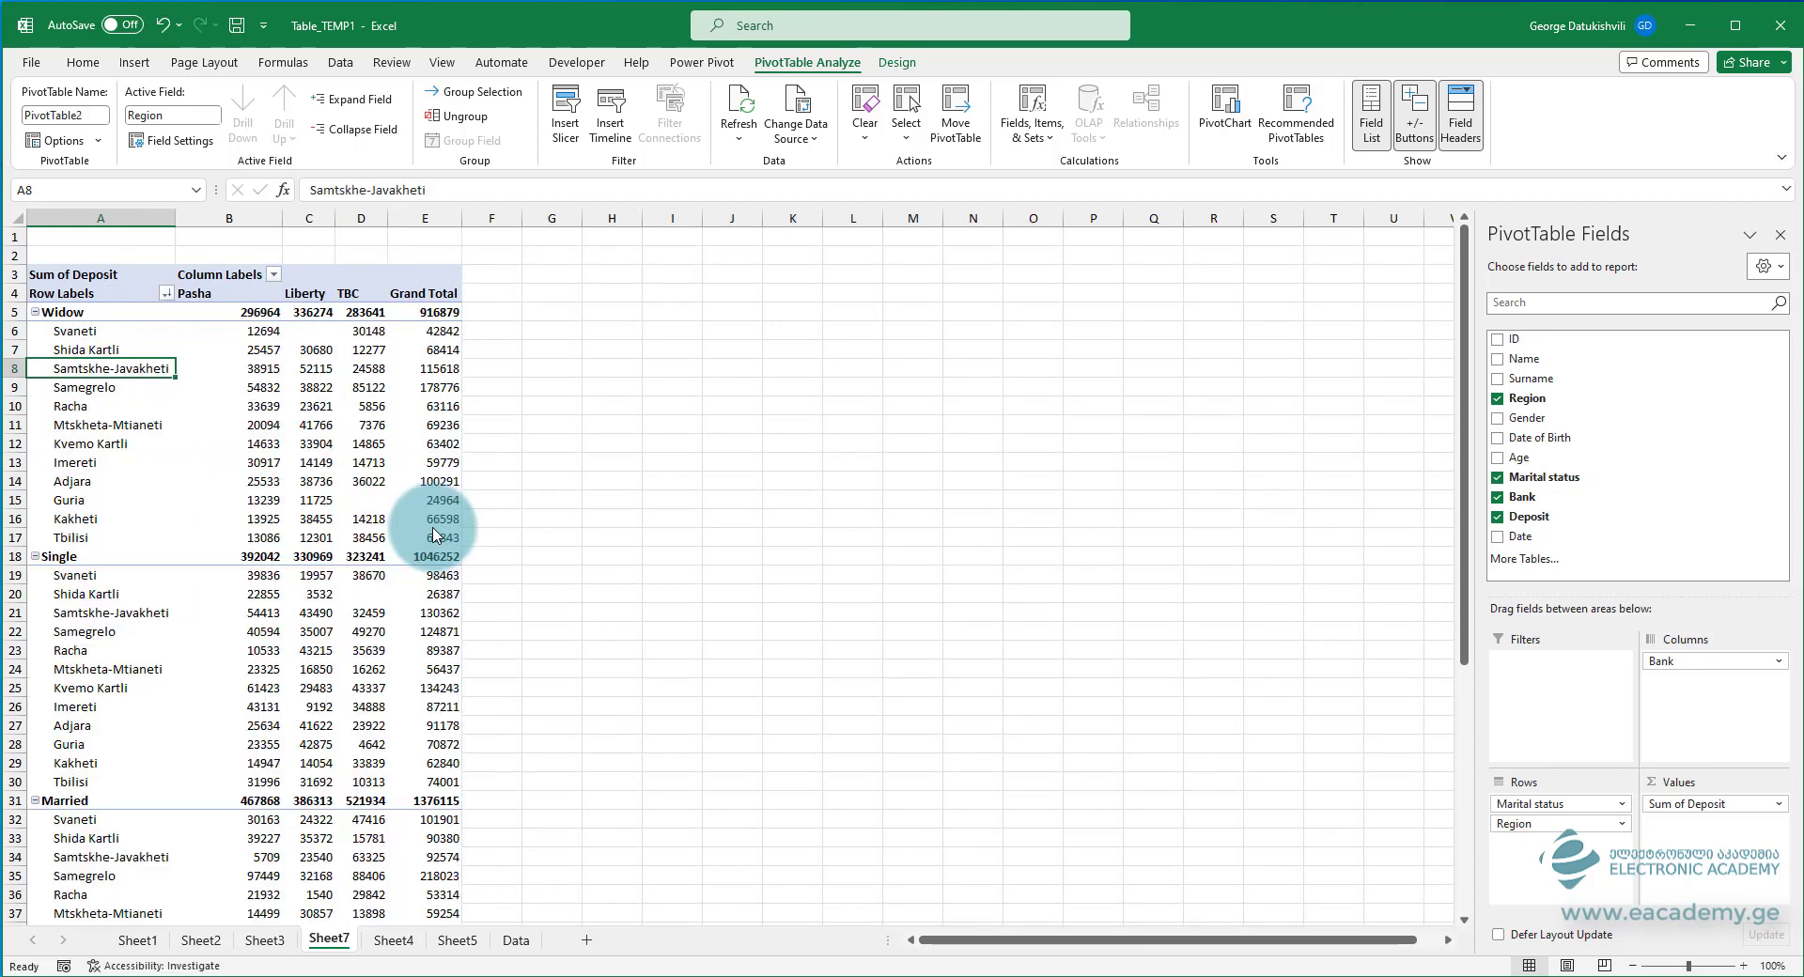
{"action": "right_click", "coordinate": [109, 367]}
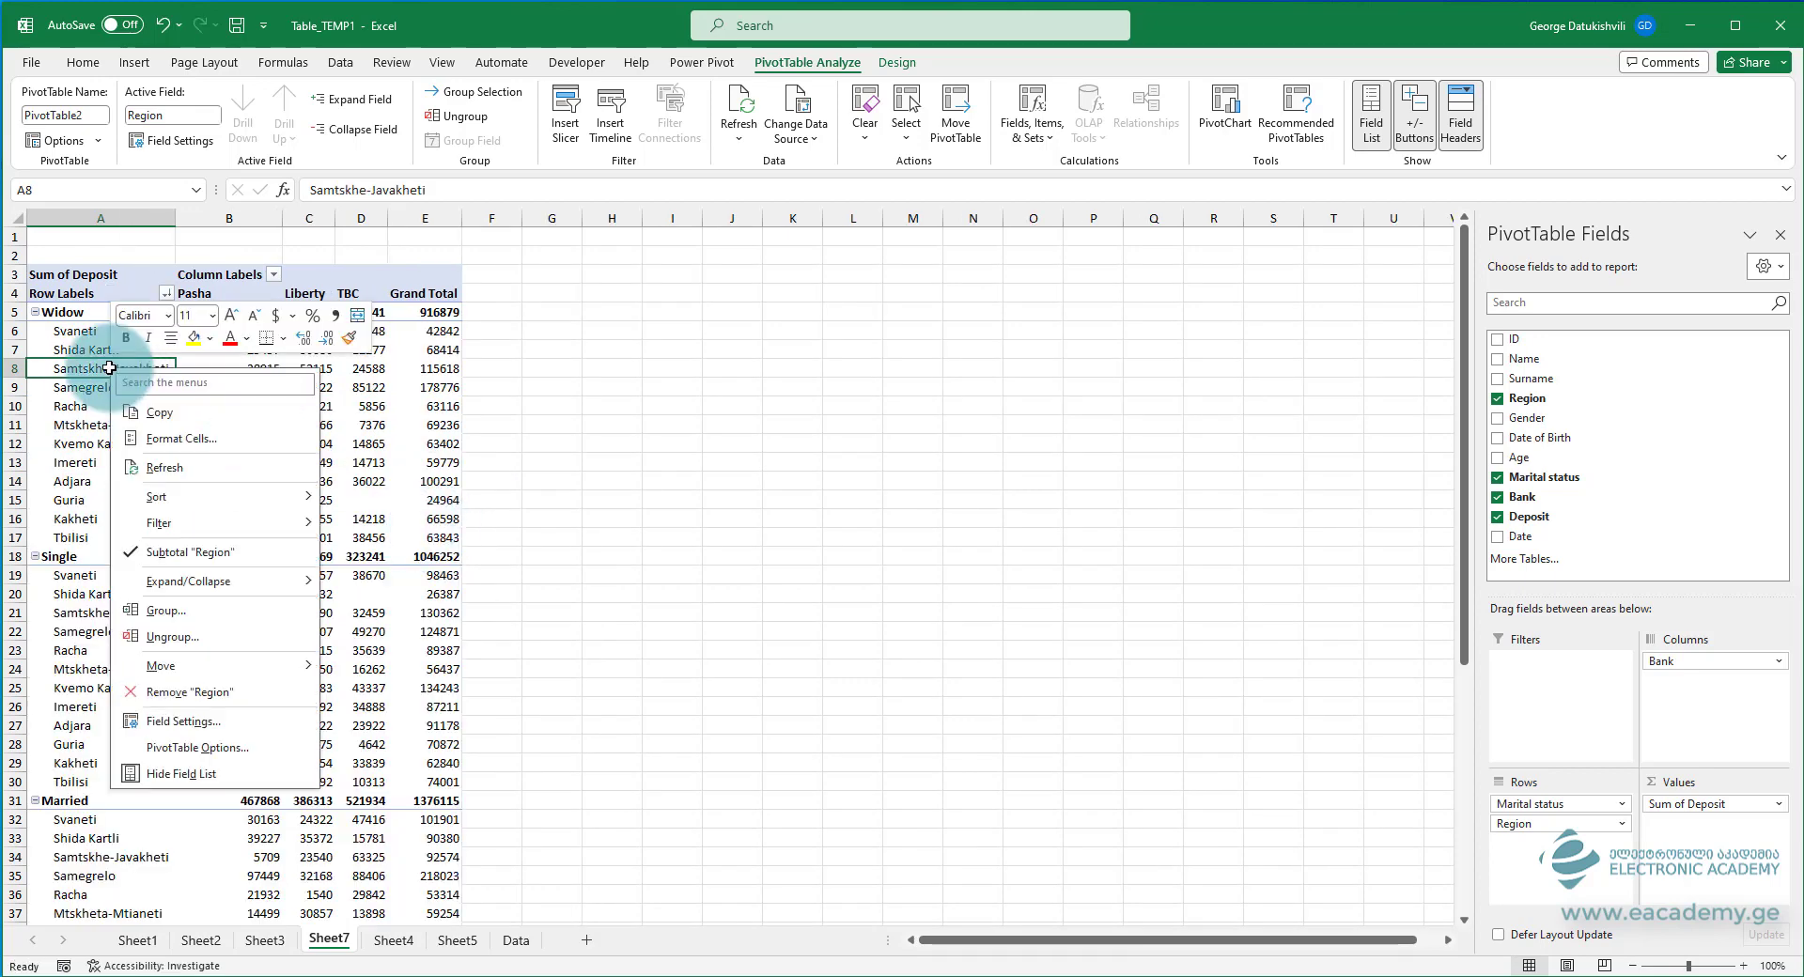
{"action": "mouse_move", "coordinate": [247, 534]}
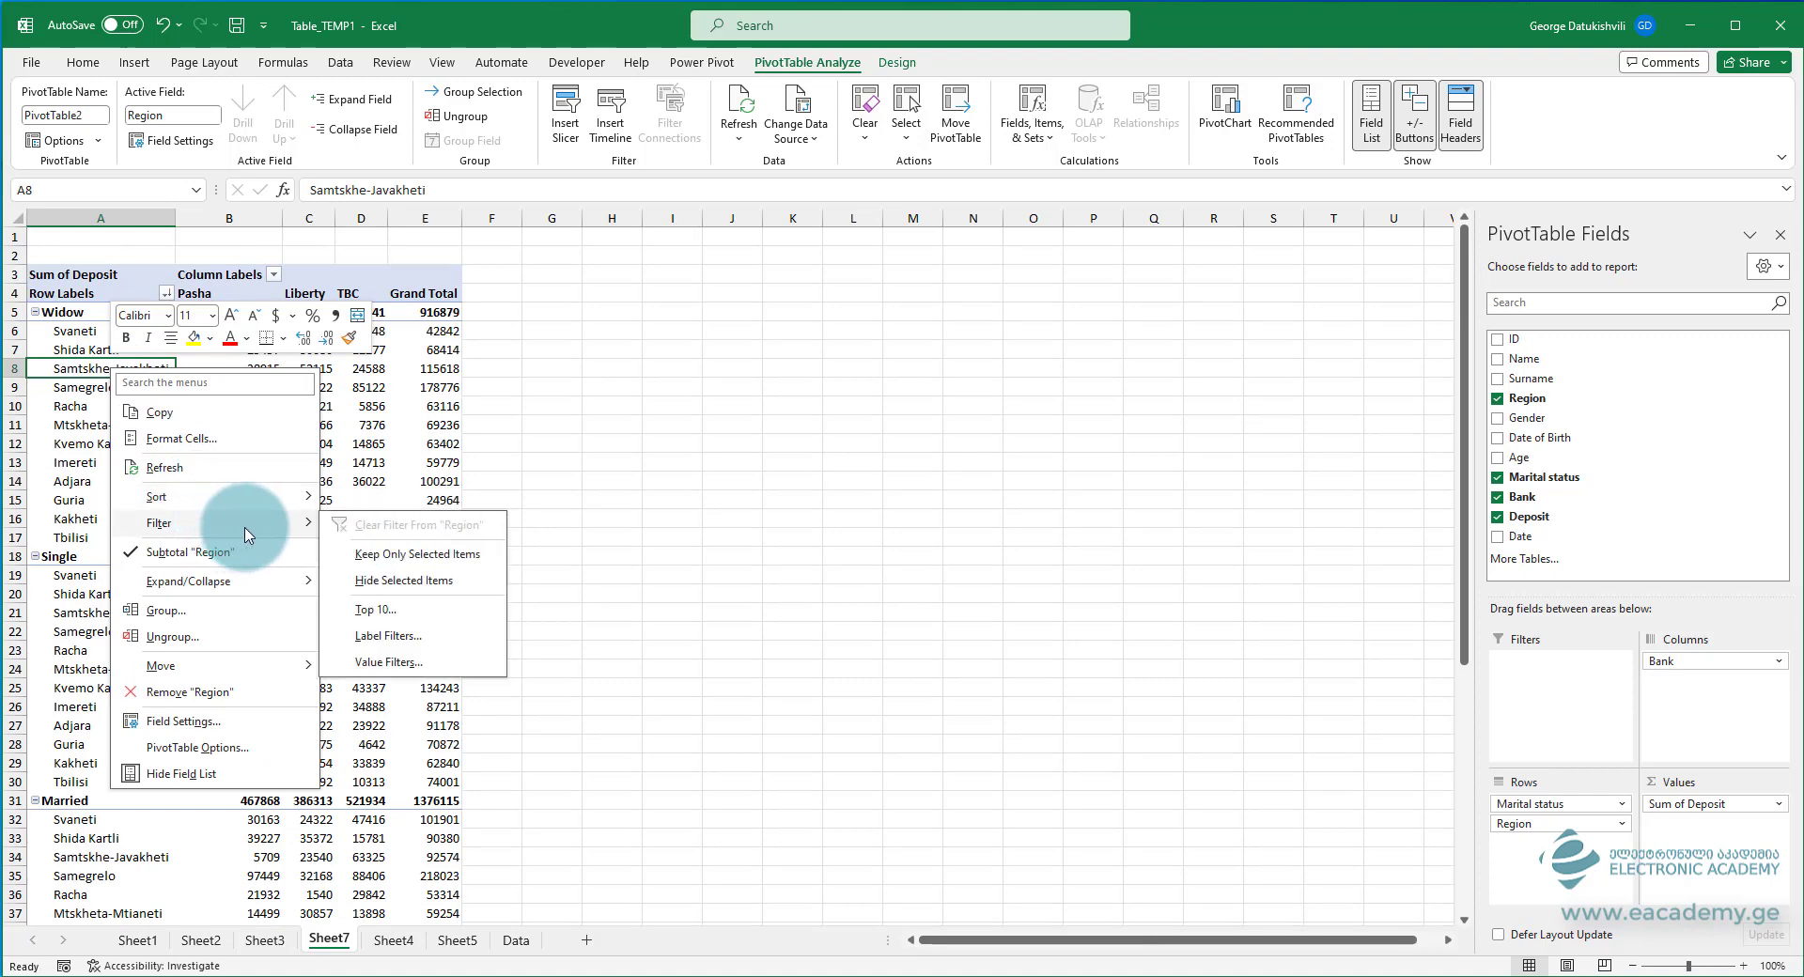
{"action": "left_click", "coordinate": [429, 589]}
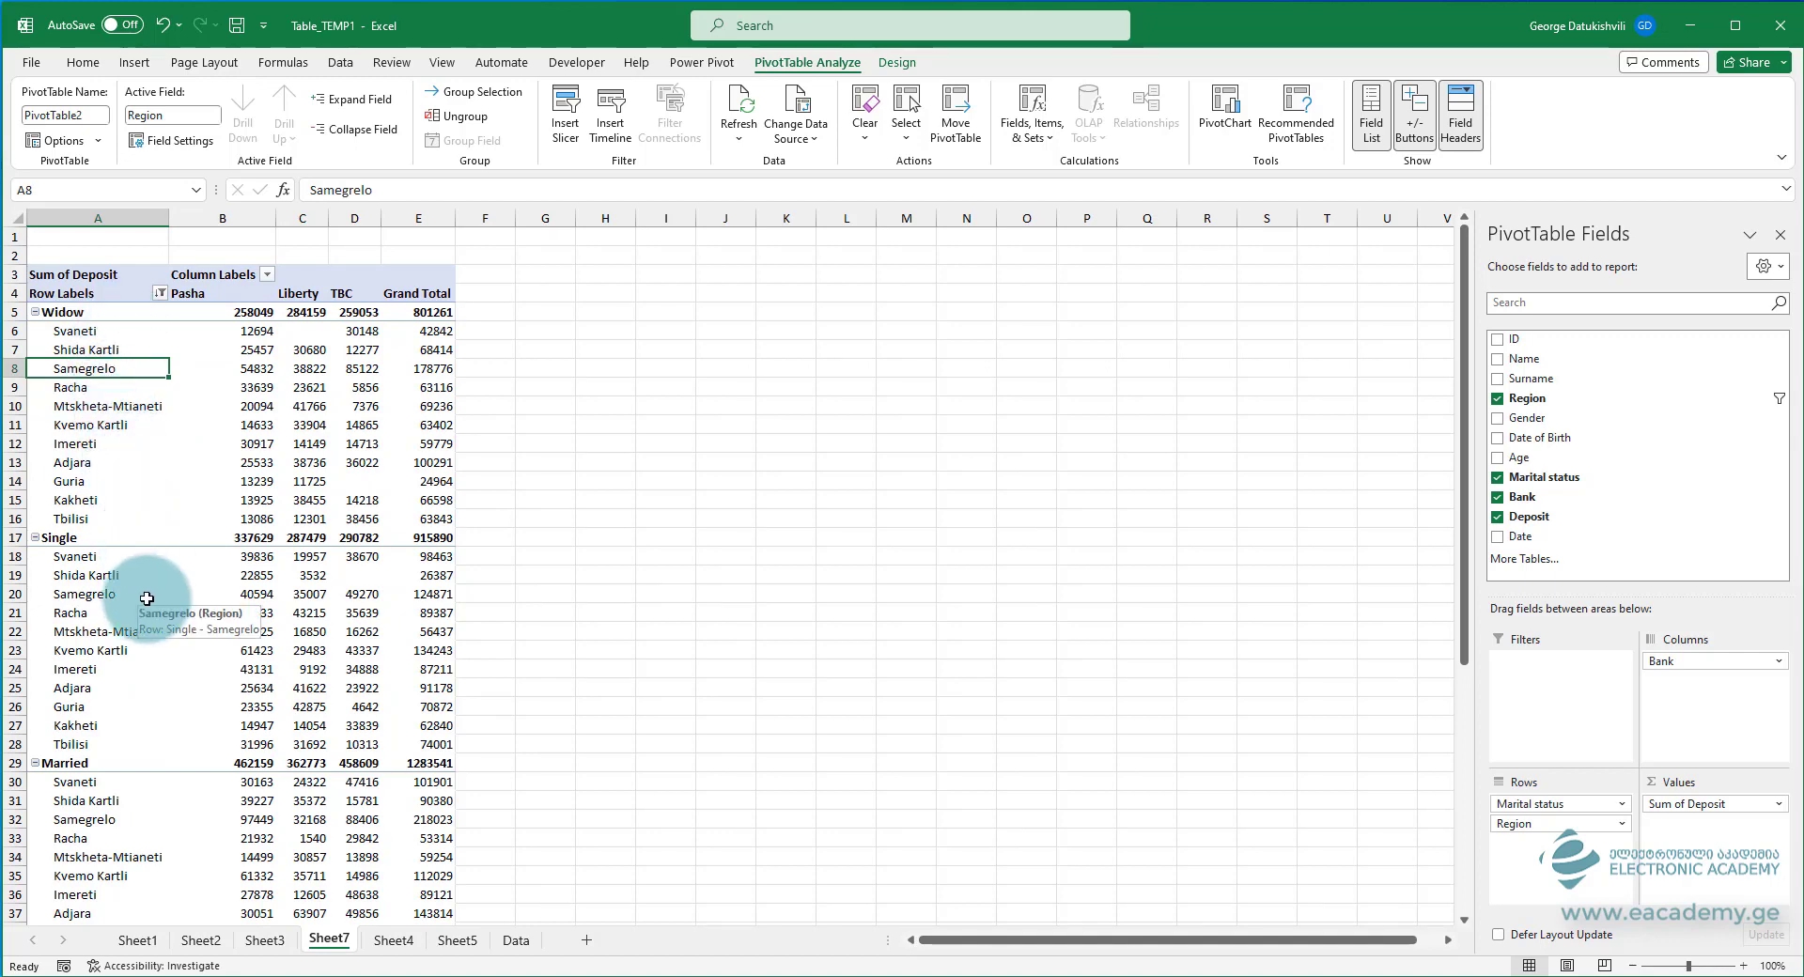
- Clear the filter from the Region field to bring back the hidden Samtskhe-Javakheti rows
{"action": "right_click", "coordinate": [113, 368]}
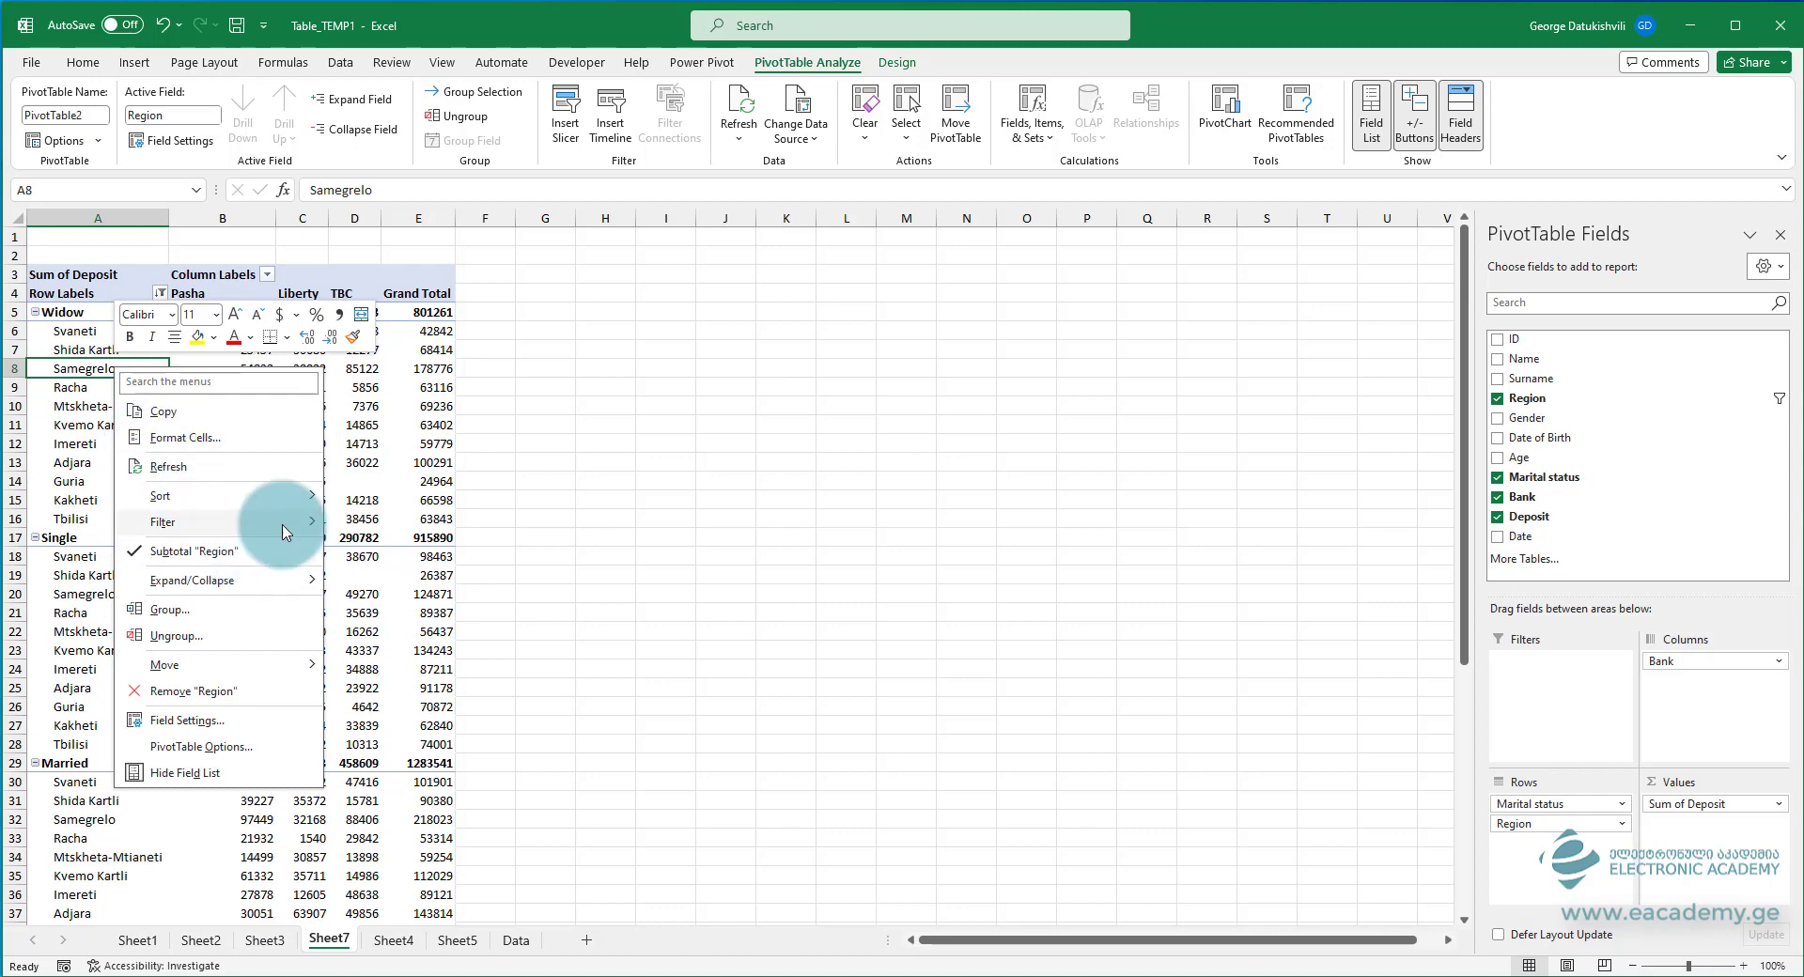
{"action": "mouse_move", "coordinate": [277, 527]}
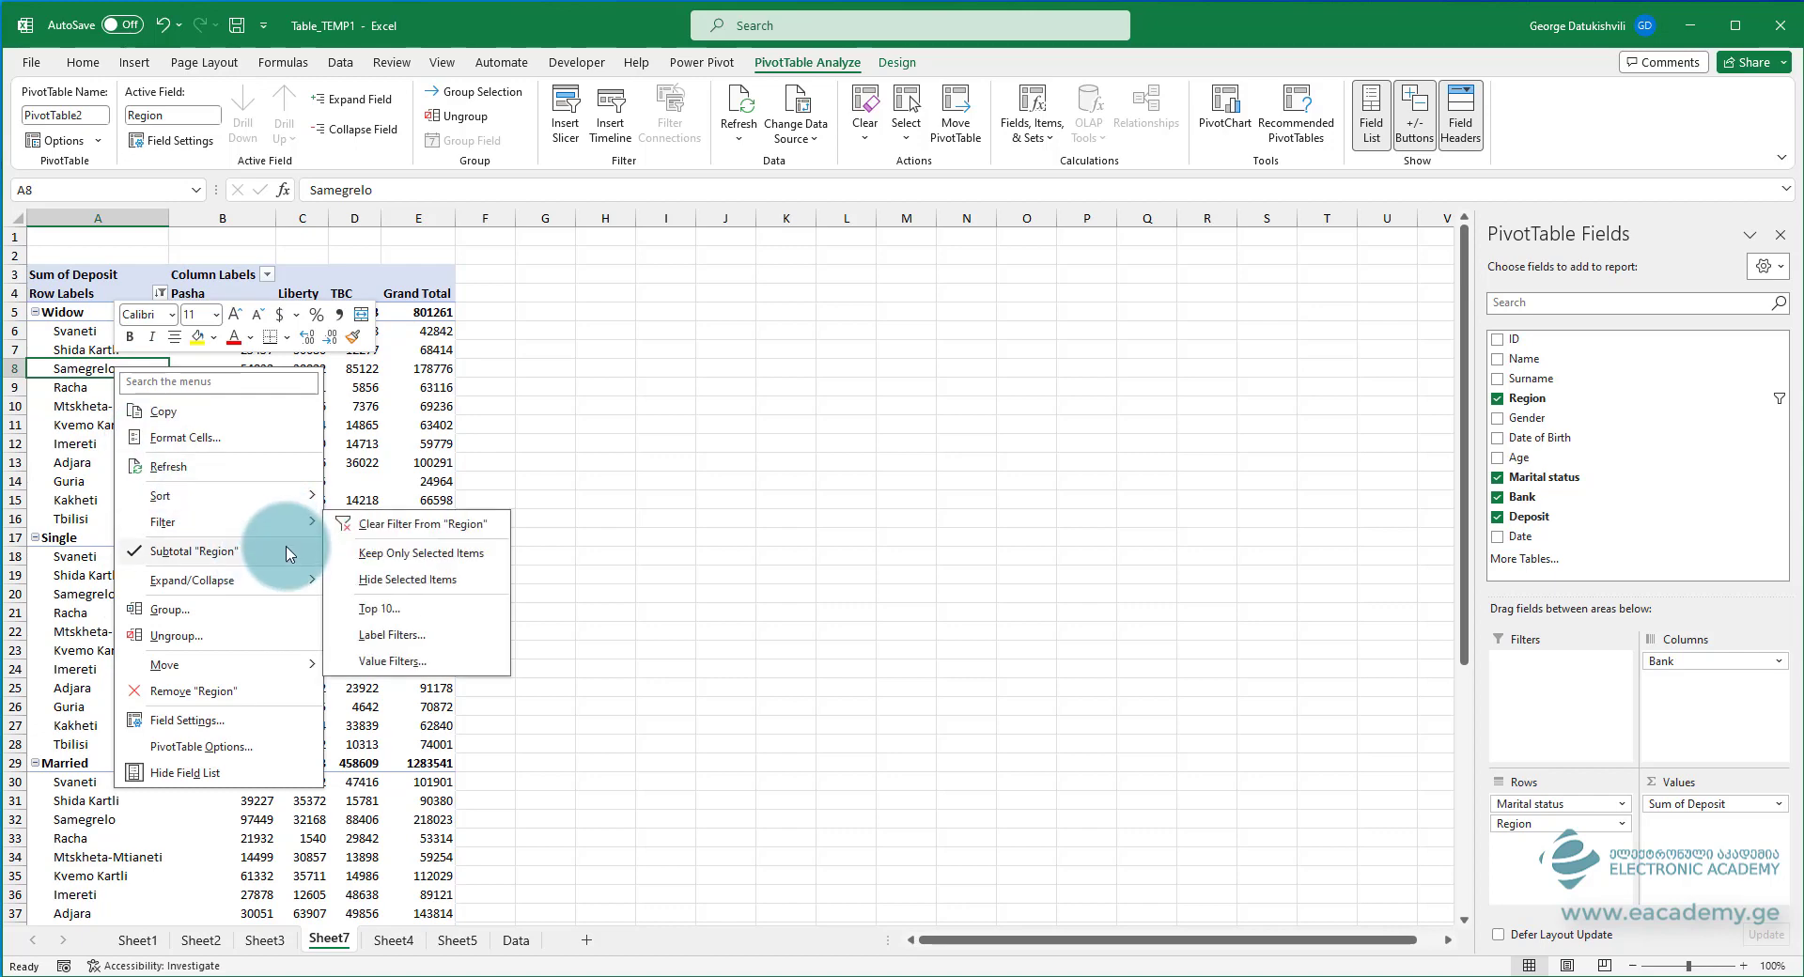
{"action": "left_click", "coordinate": [425, 524]}
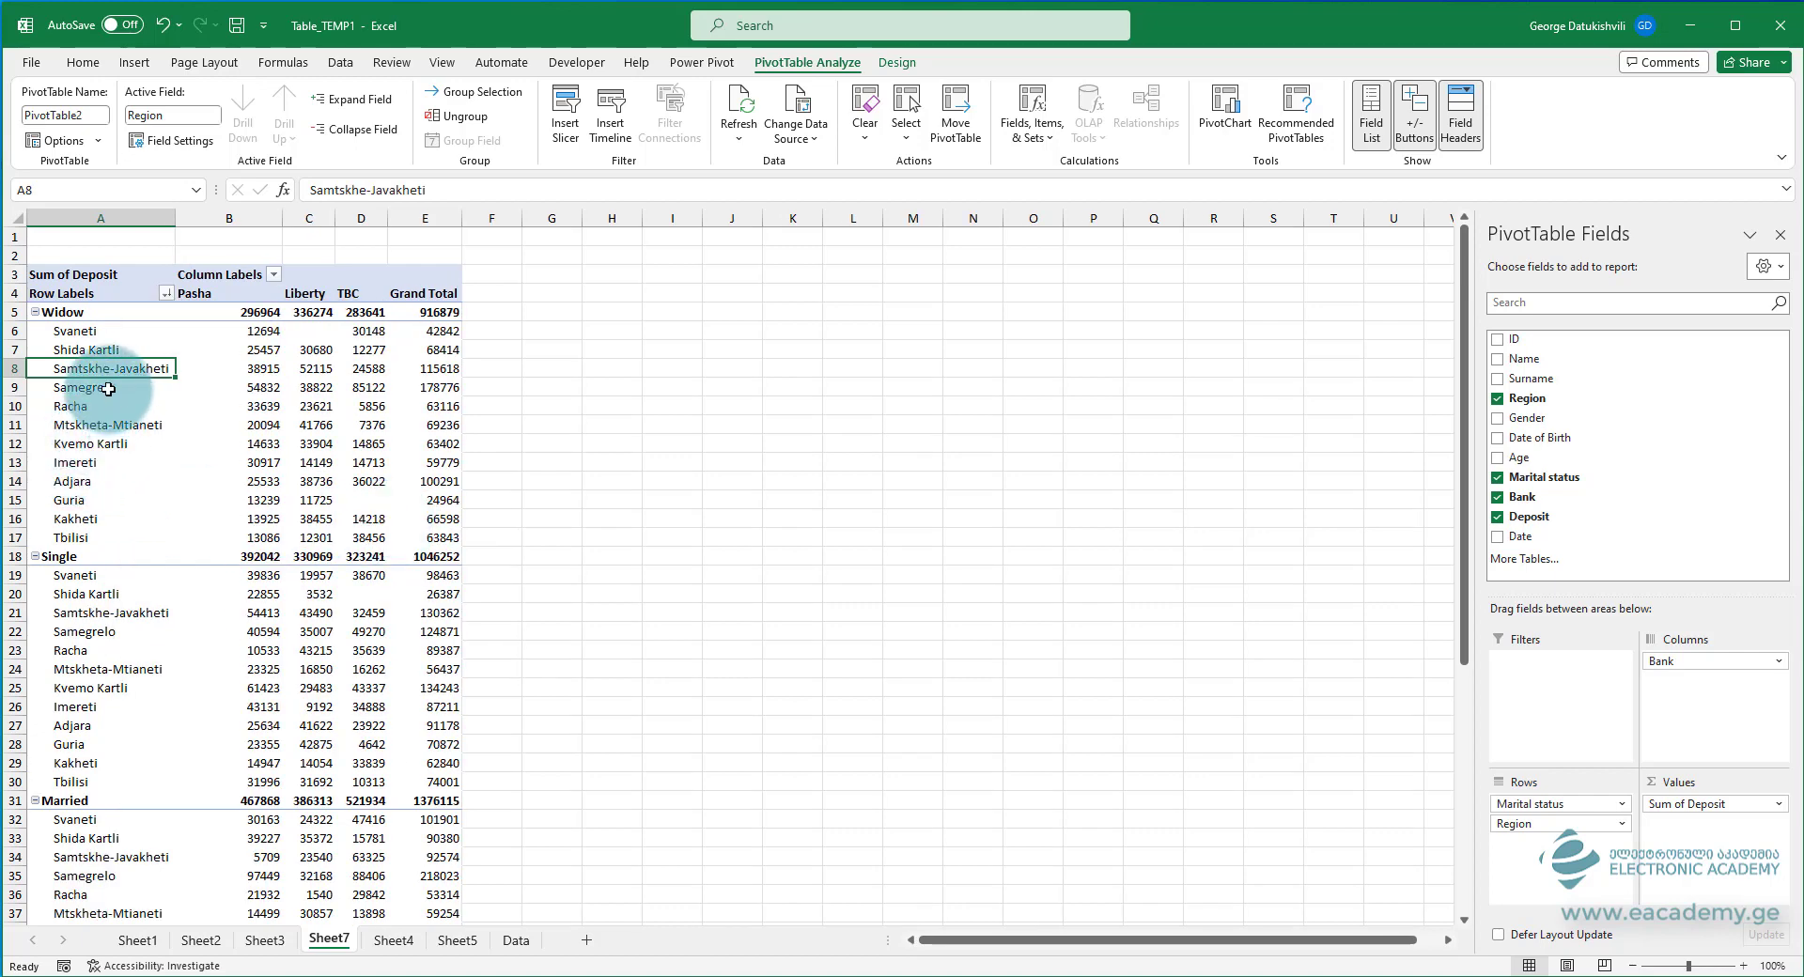
- Apply a Top 10 filter to the Region field showing the top 5 items by Sum of Deposit
{"action": "right_click", "coordinate": [110, 388]}
{"action": "mouse_move", "coordinate": [278, 552]}
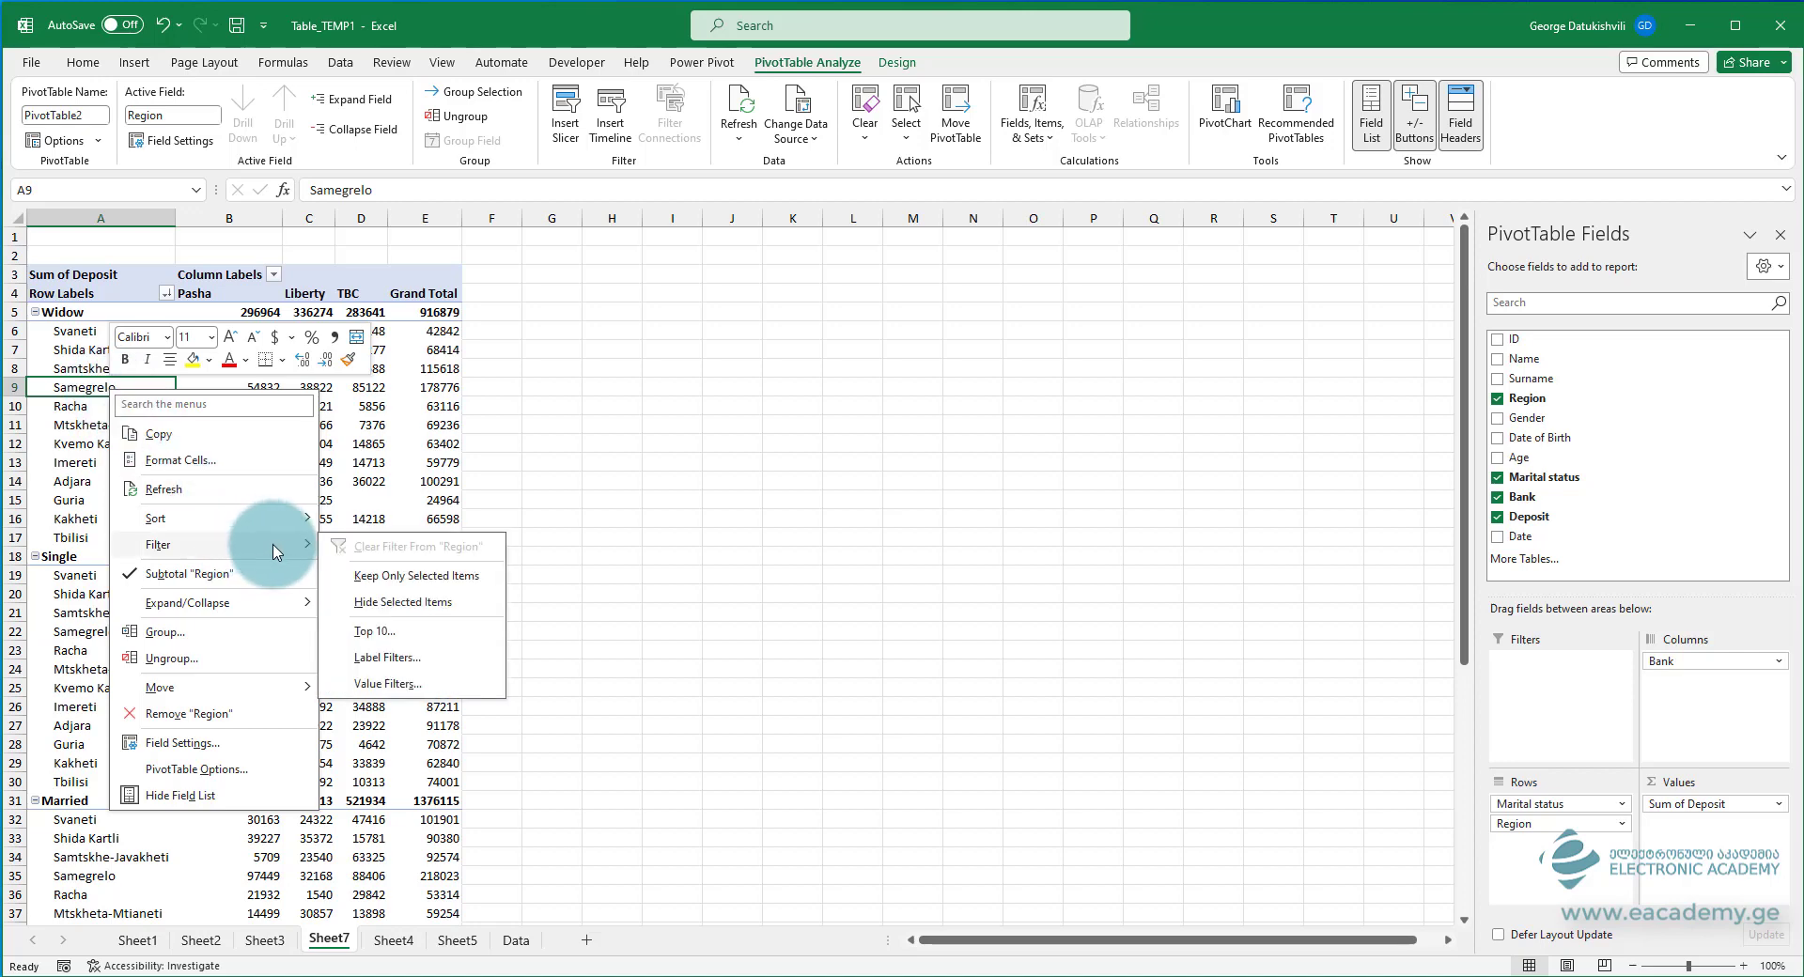
{"action": "left_click", "coordinate": [394, 633]}
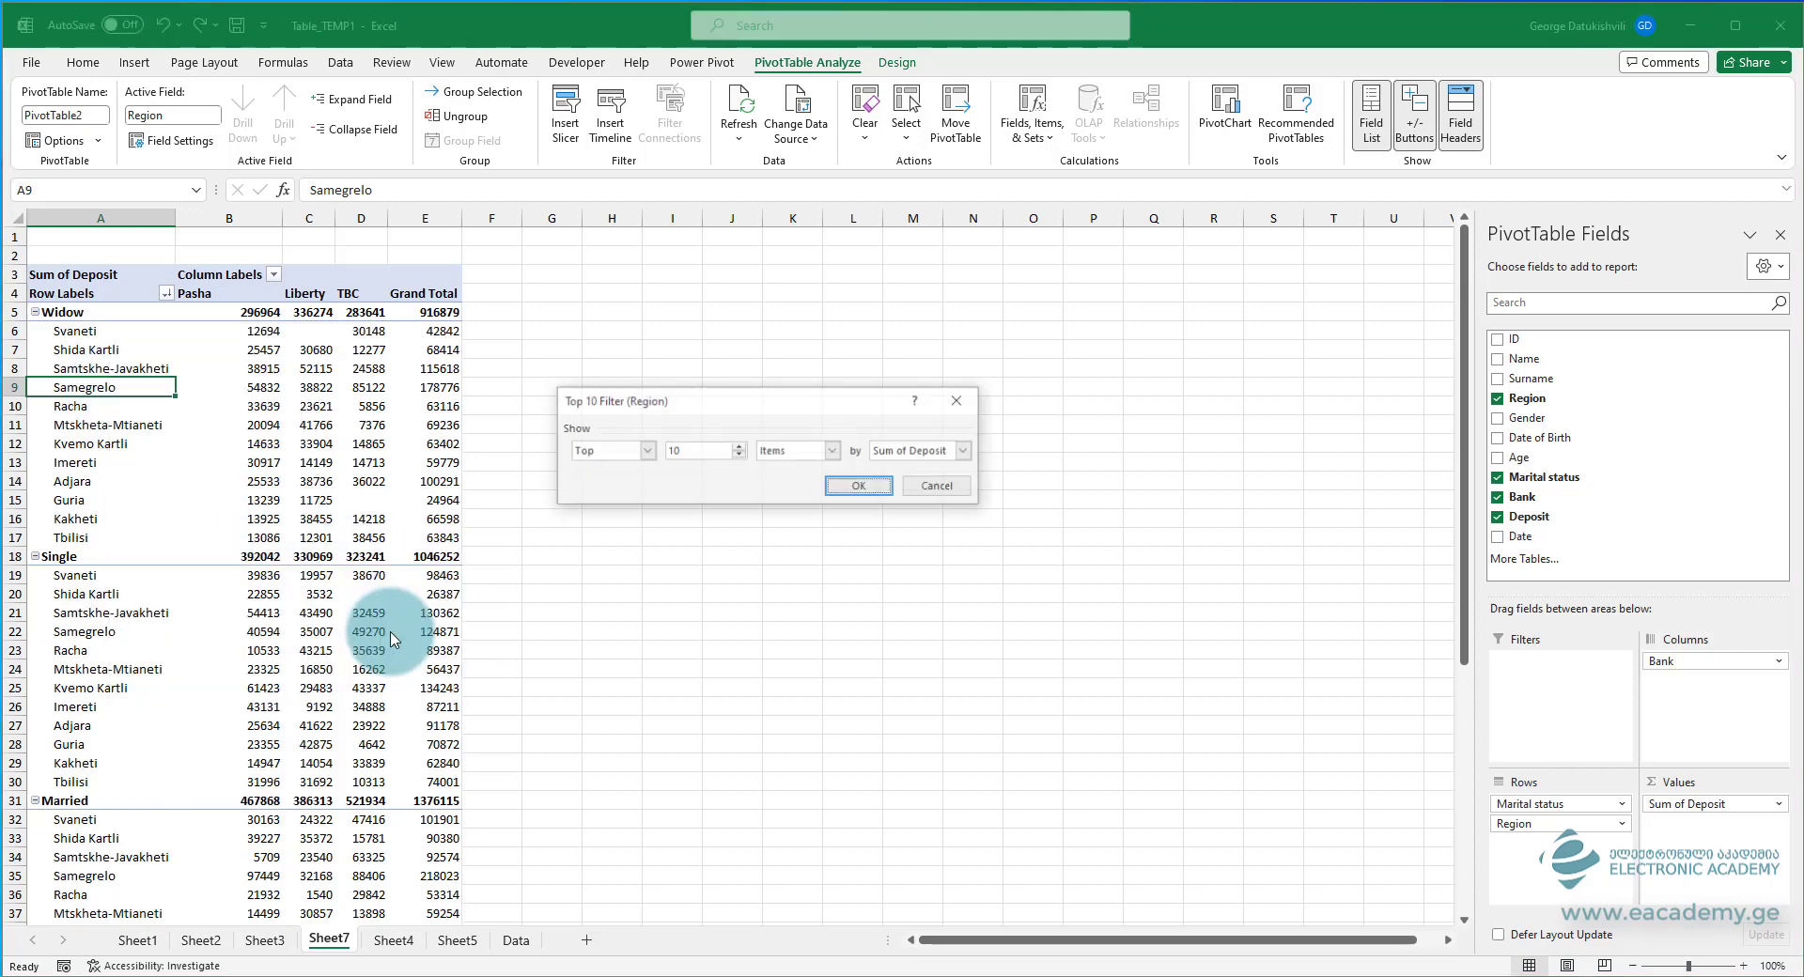
{"action": "left_click", "coordinate": [610, 459]}
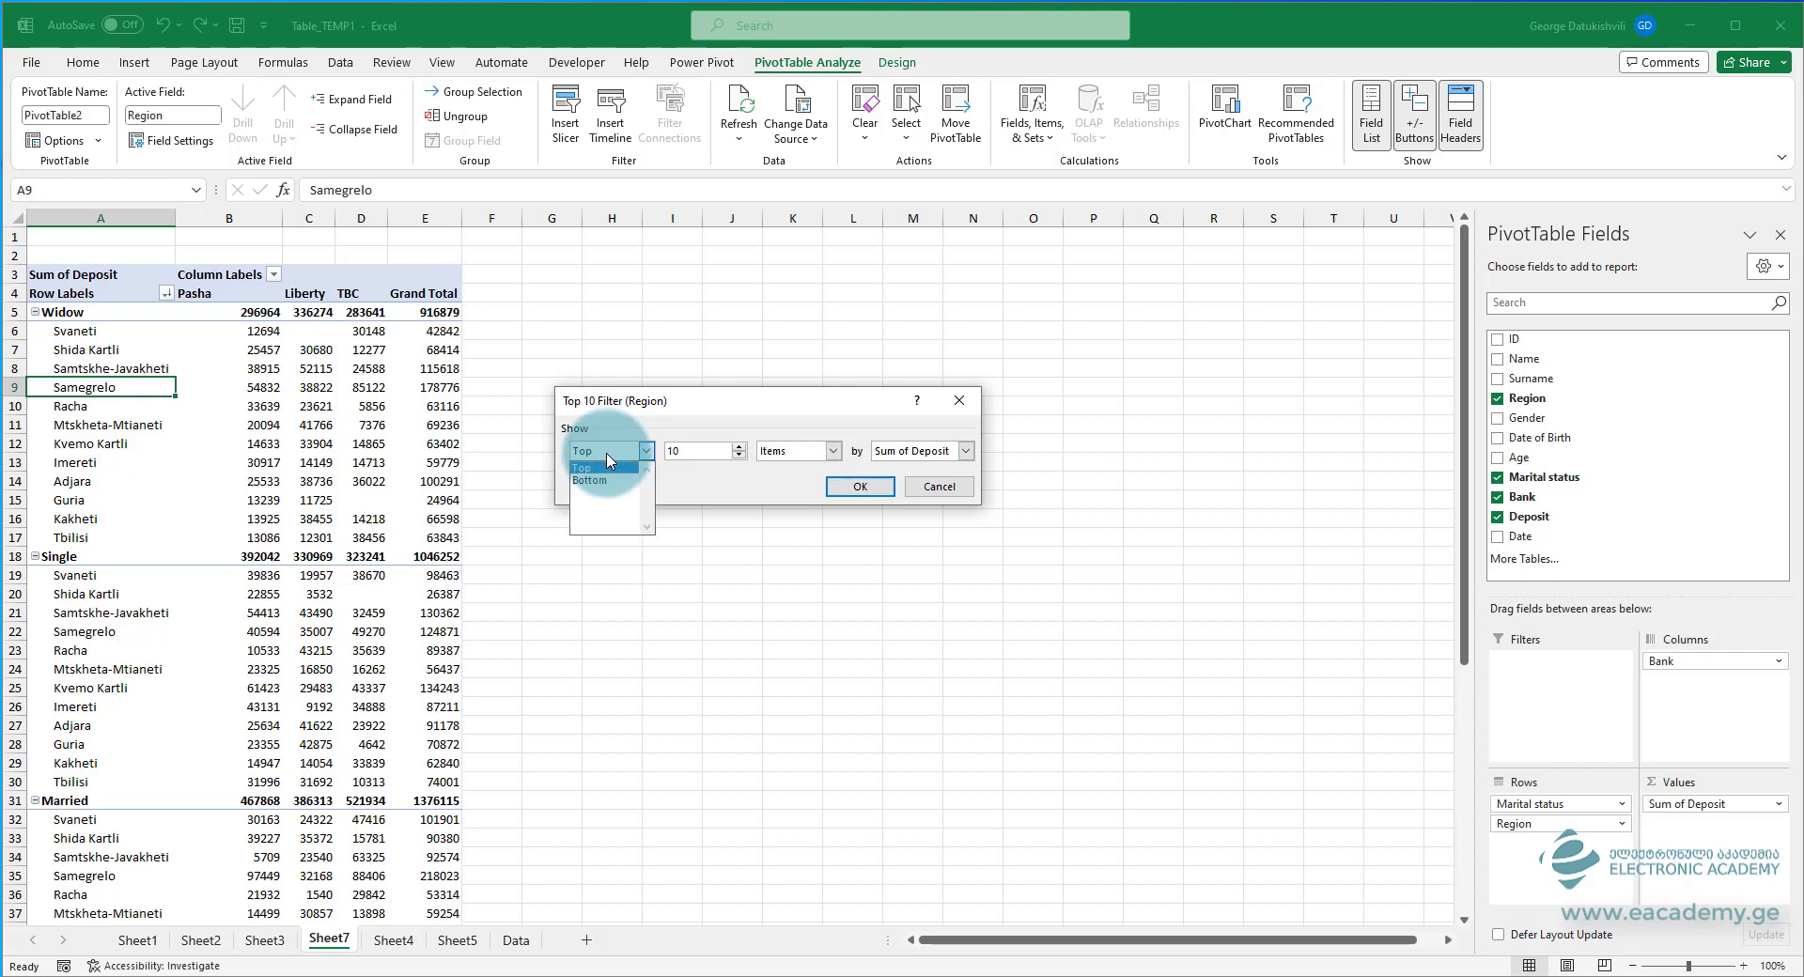
{"action": "left_click", "coordinate": [607, 457]}
{"action": "left_click_drag", "start_coordinate": [700, 450], "coordinate": [658, 442]}
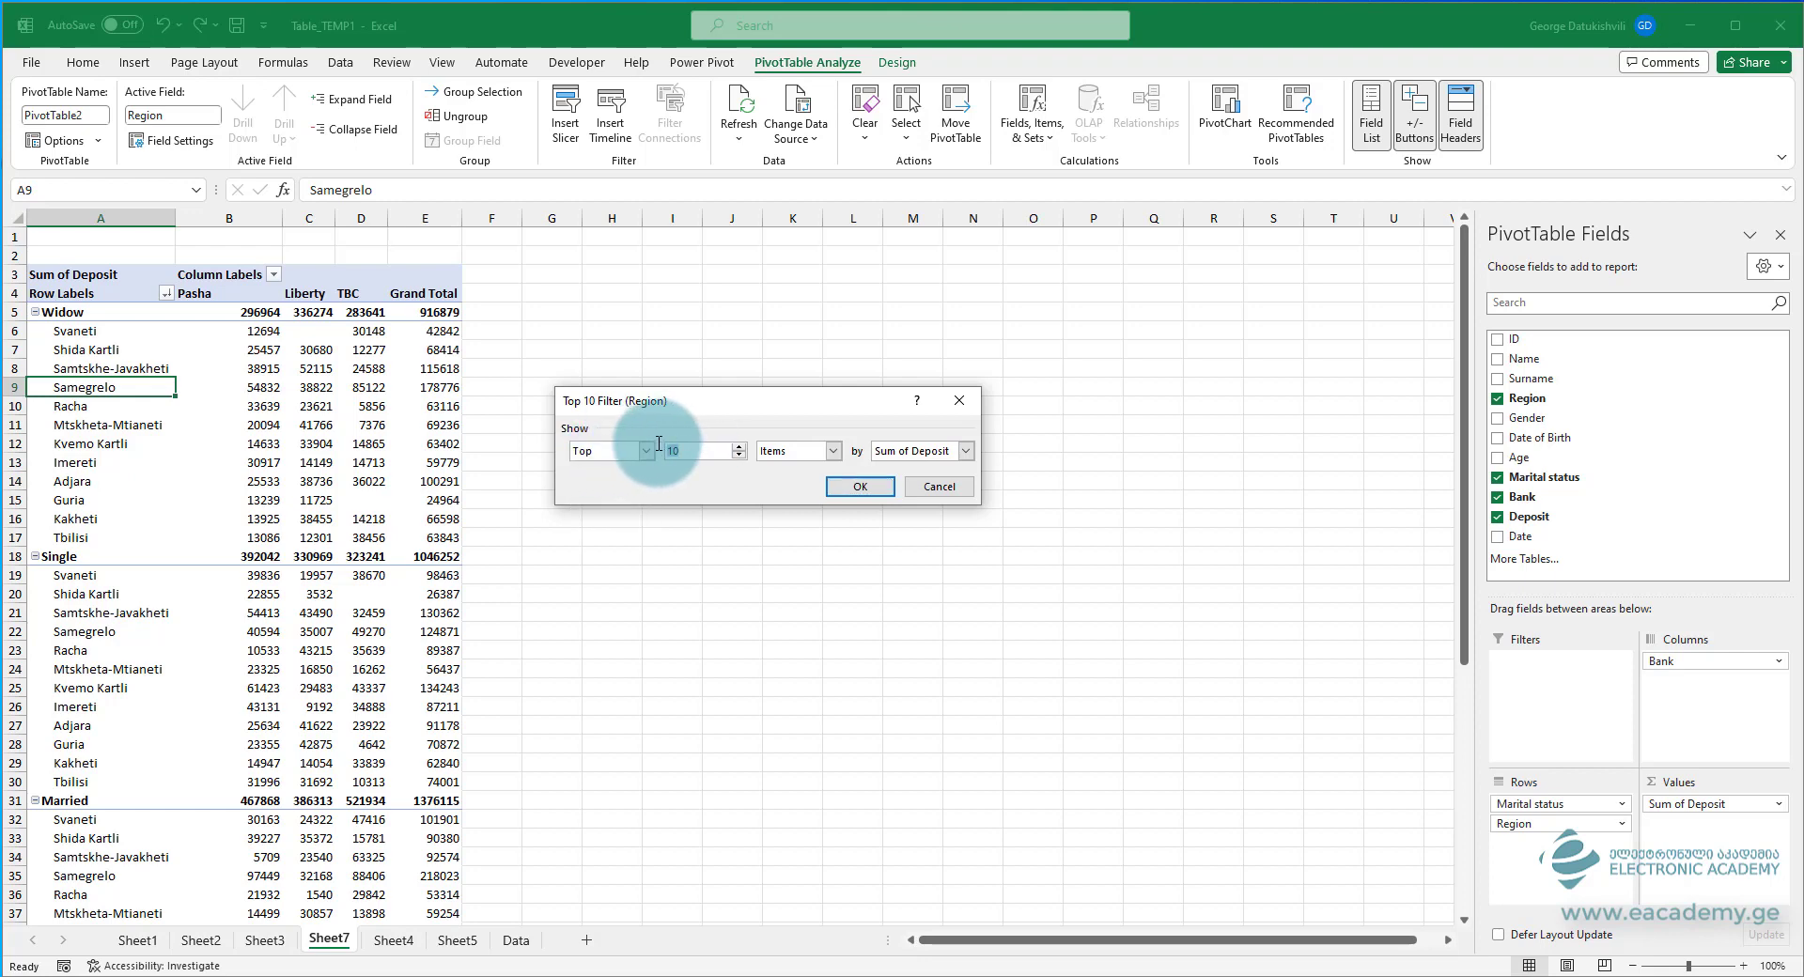
{"action": "left_click", "coordinate": [806, 453]}
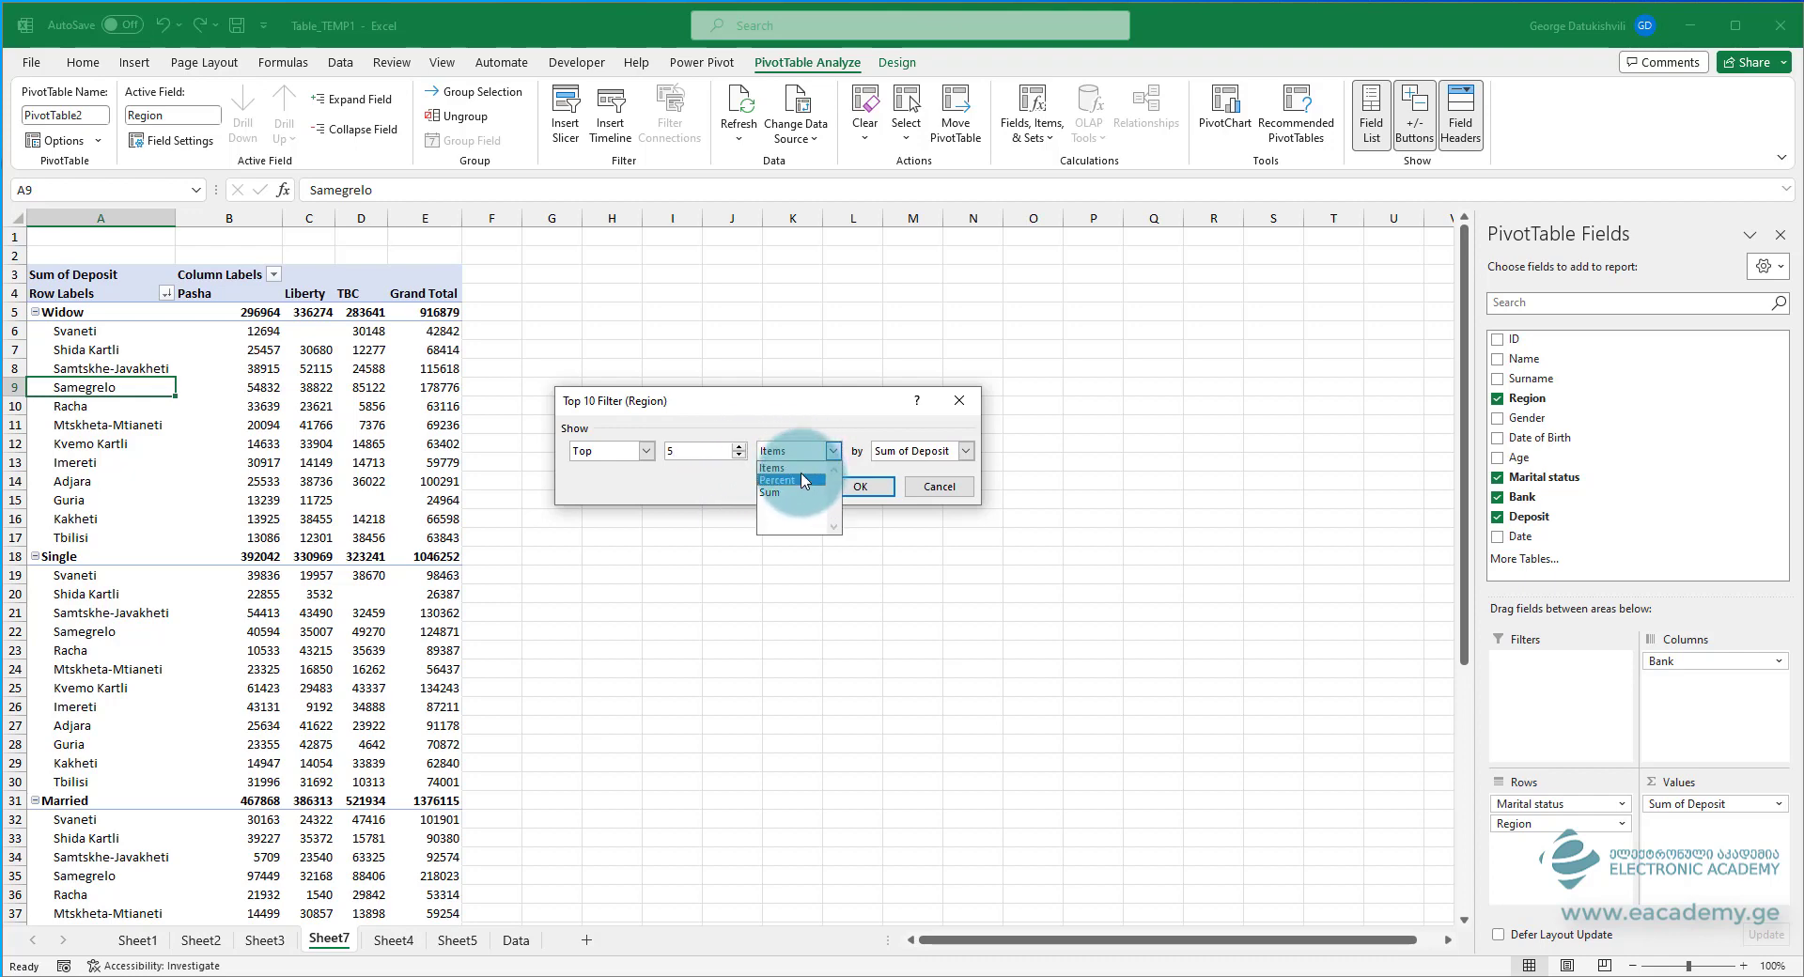
{"action": "left_click", "coordinate": [790, 468]}
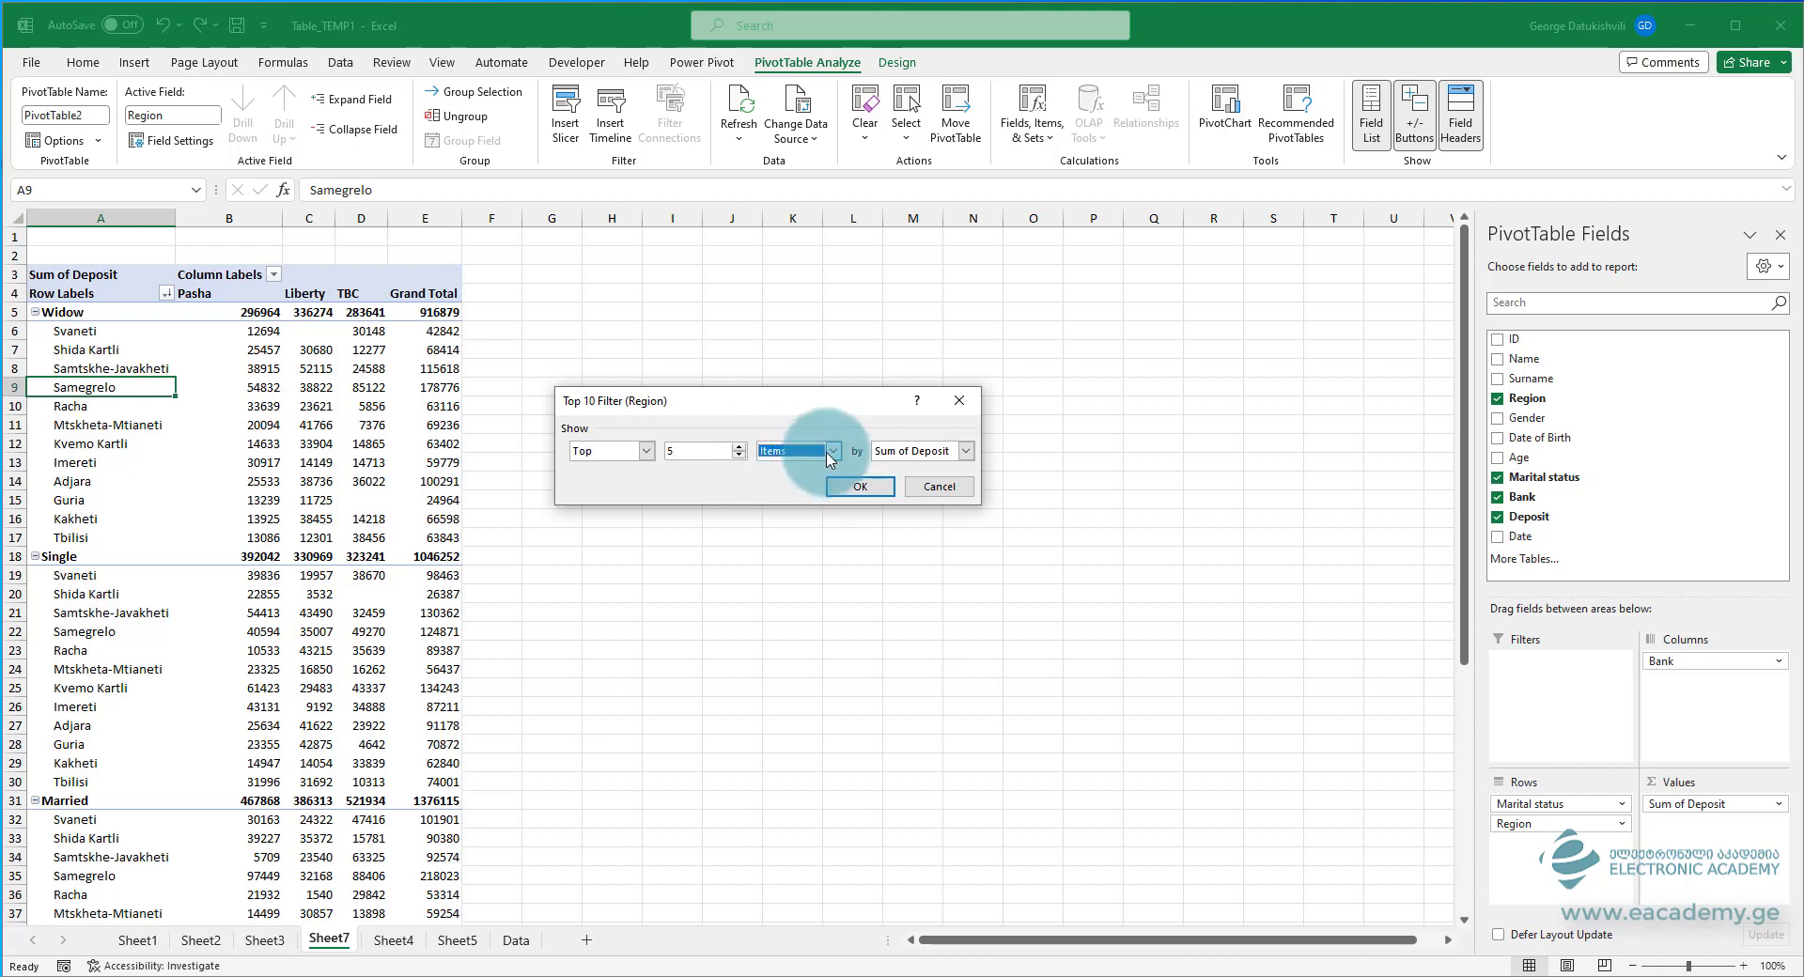
{"action": "left_click", "coordinate": [903, 461]}
{"action": "left_click", "coordinate": [907, 505]}
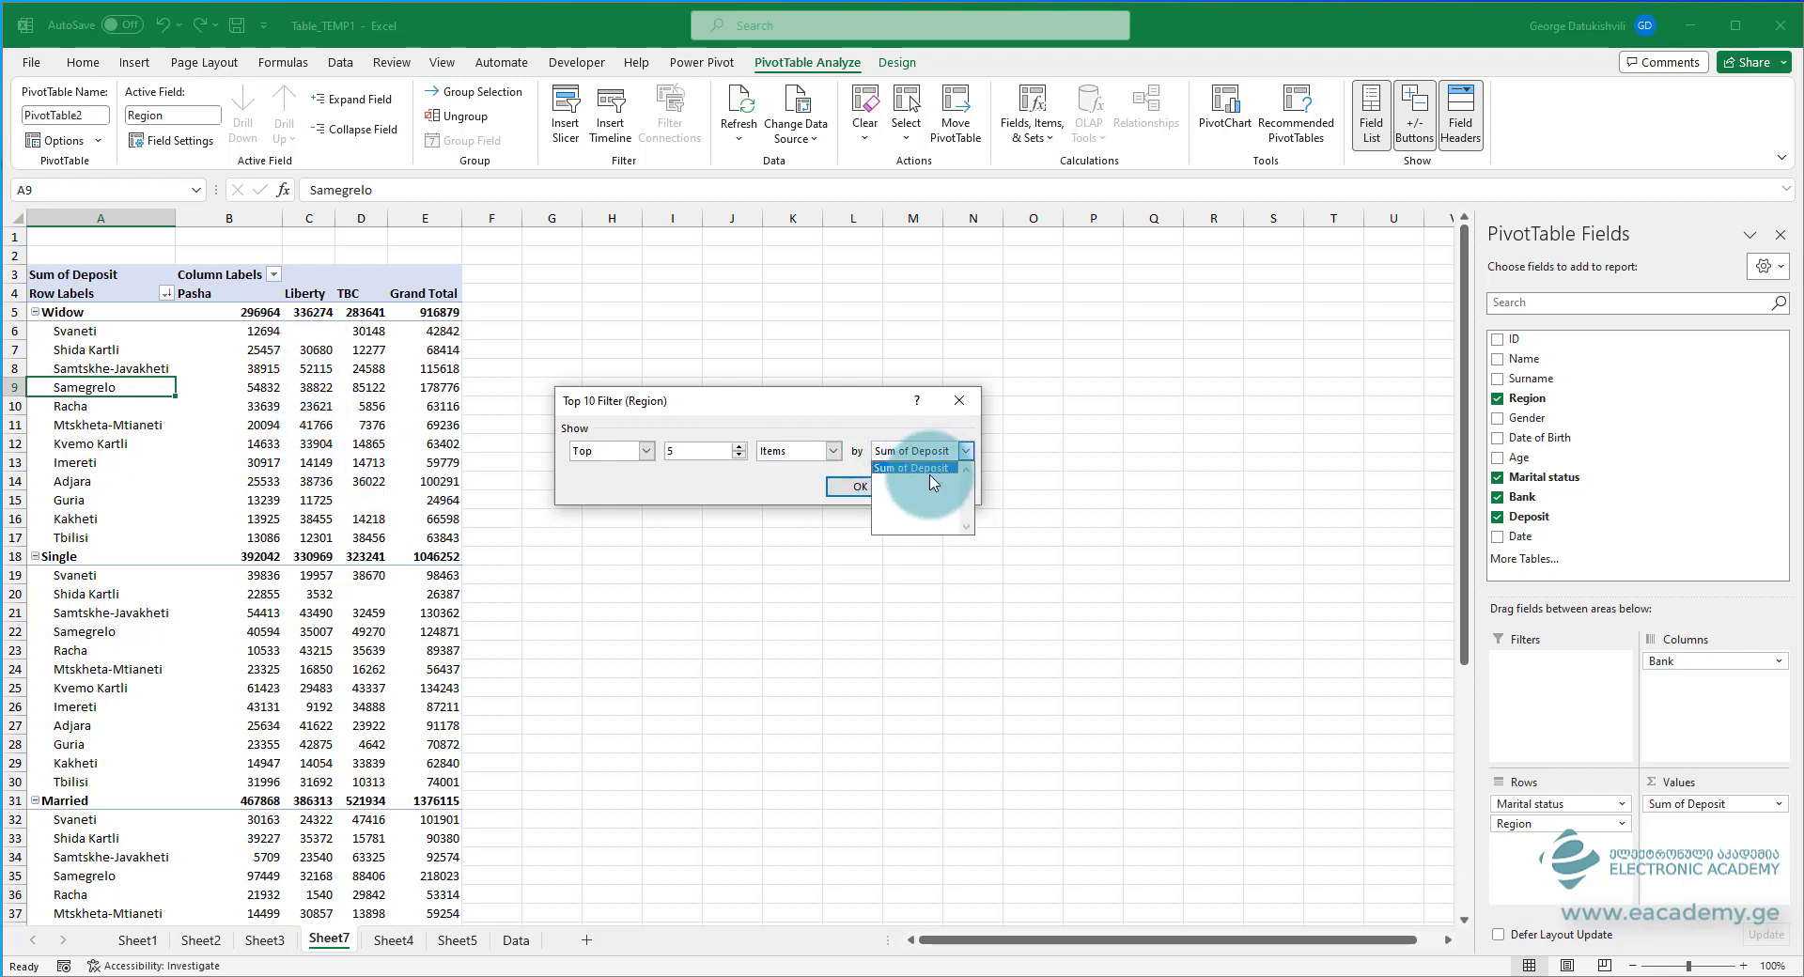
{"action": "left_click", "coordinate": [860, 484]}
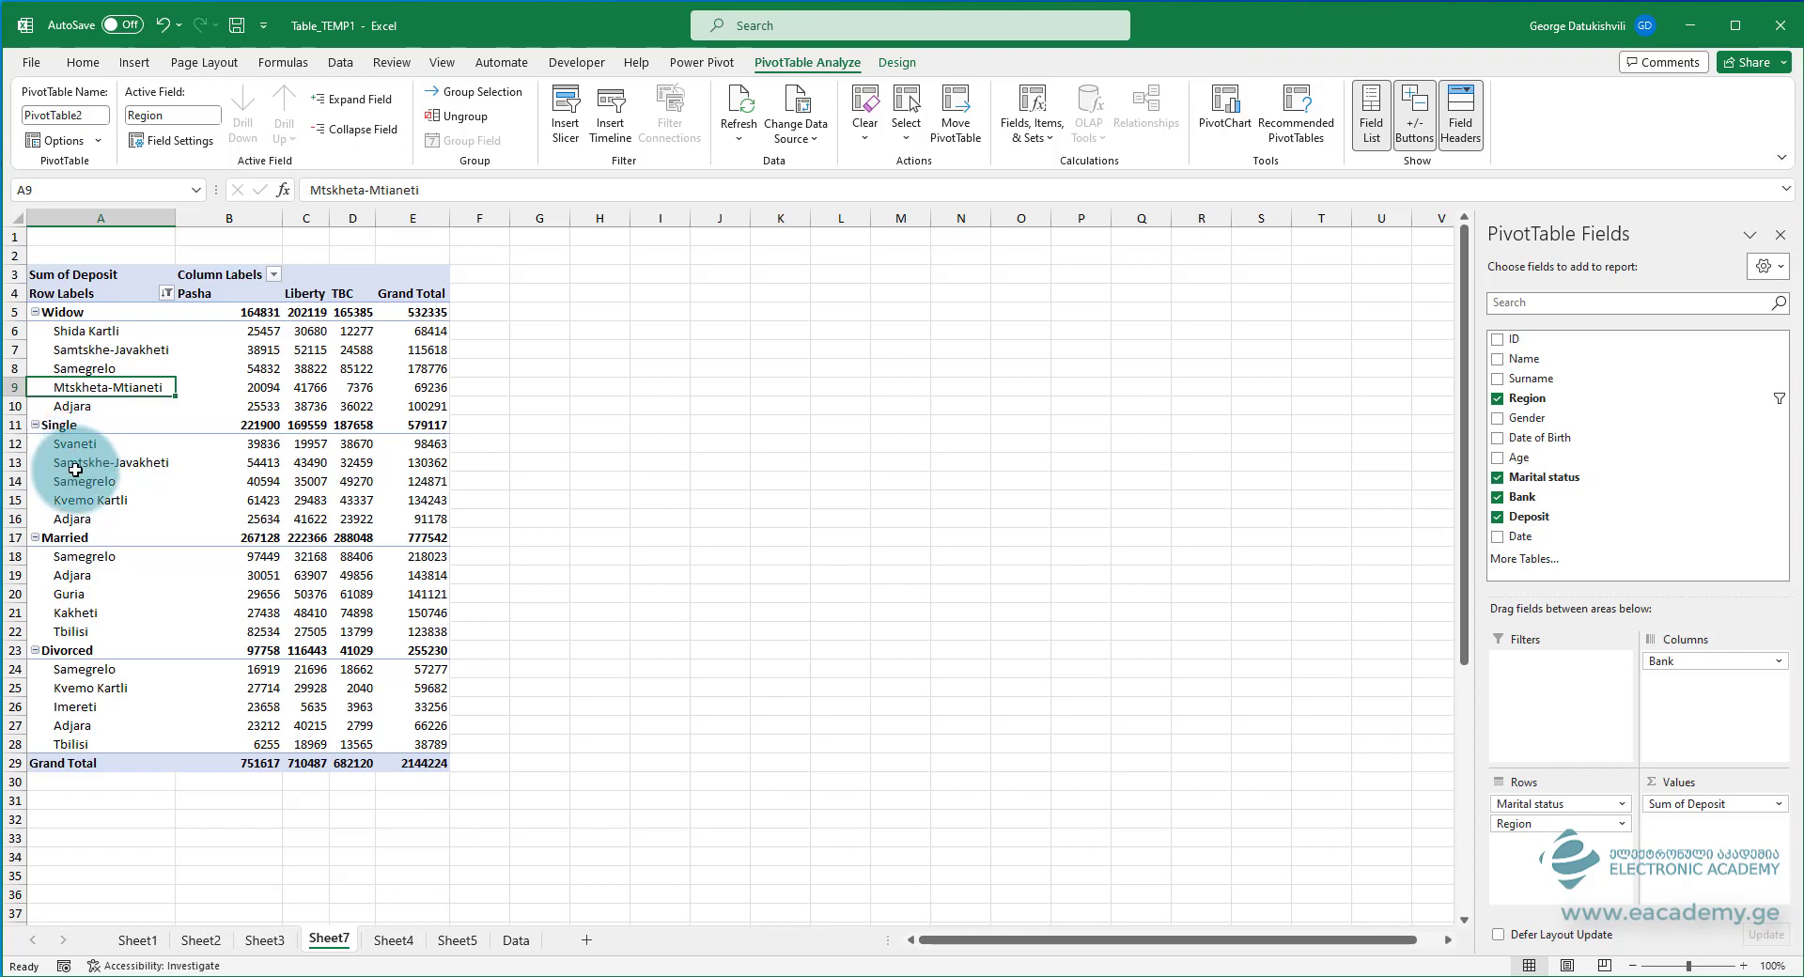
- Change the Region field's Top 10 filter to show the top 10 percent by Sum of Deposit
{"action": "left_click", "coordinate": [98, 503]}
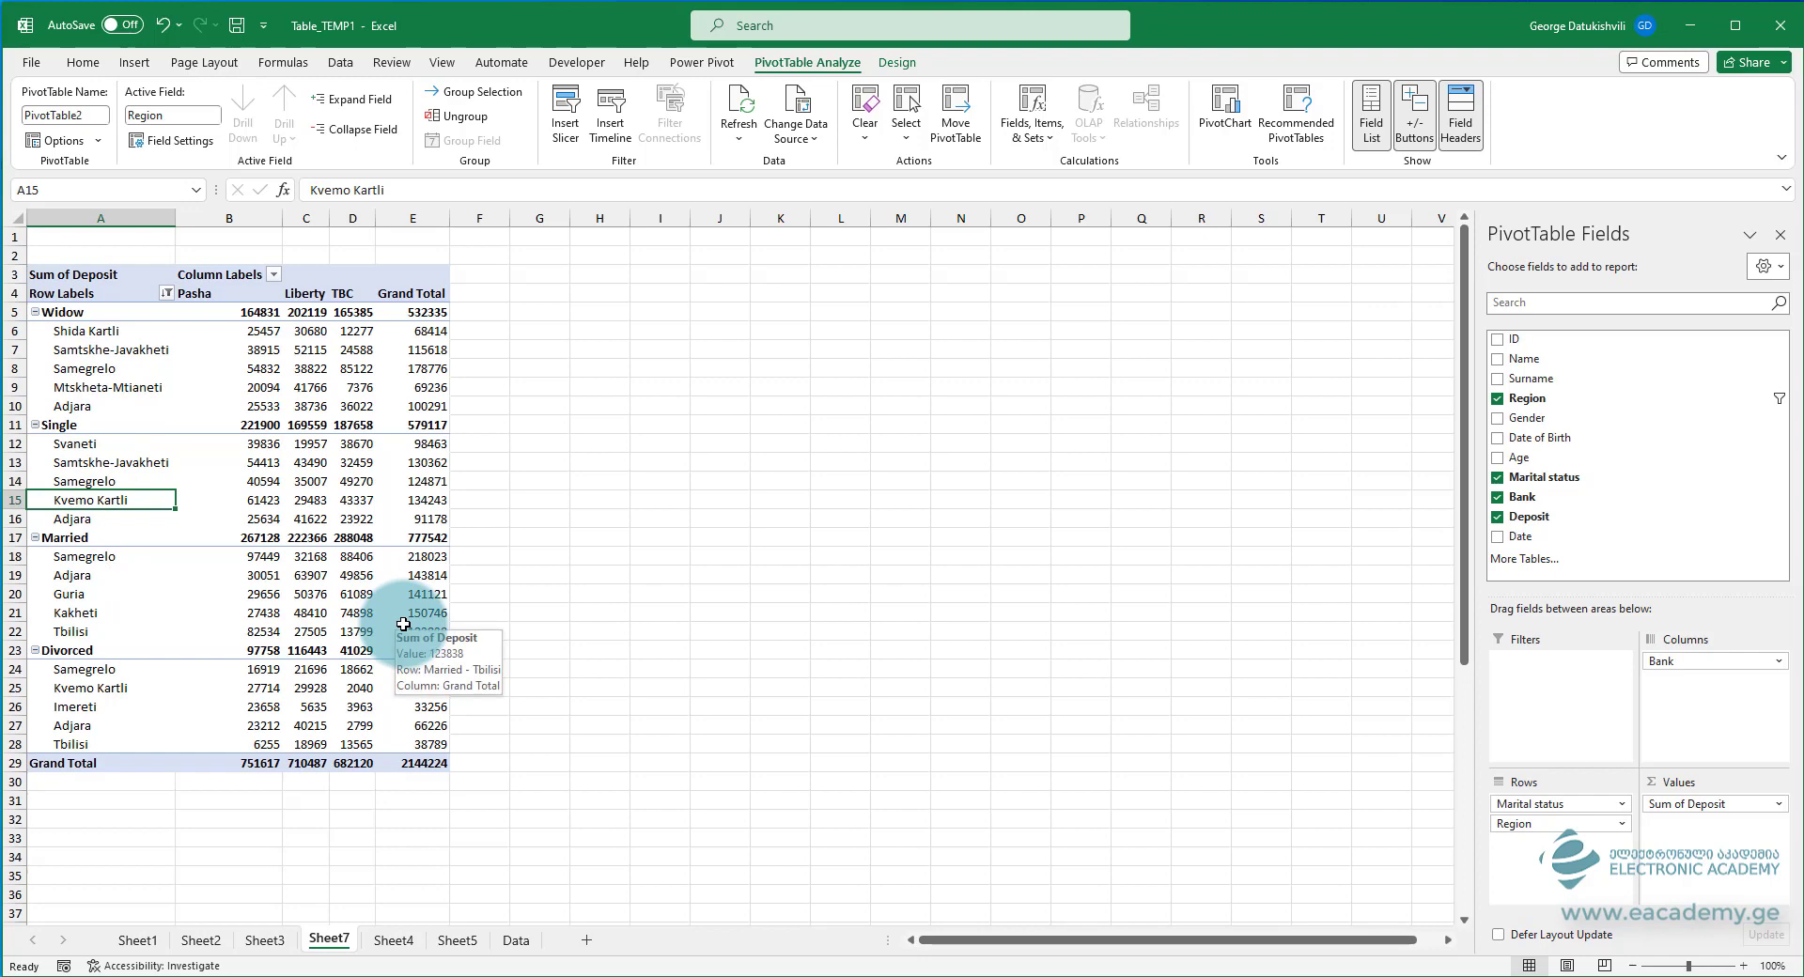
{"action": "right_click", "coordinate": [111, 499]}
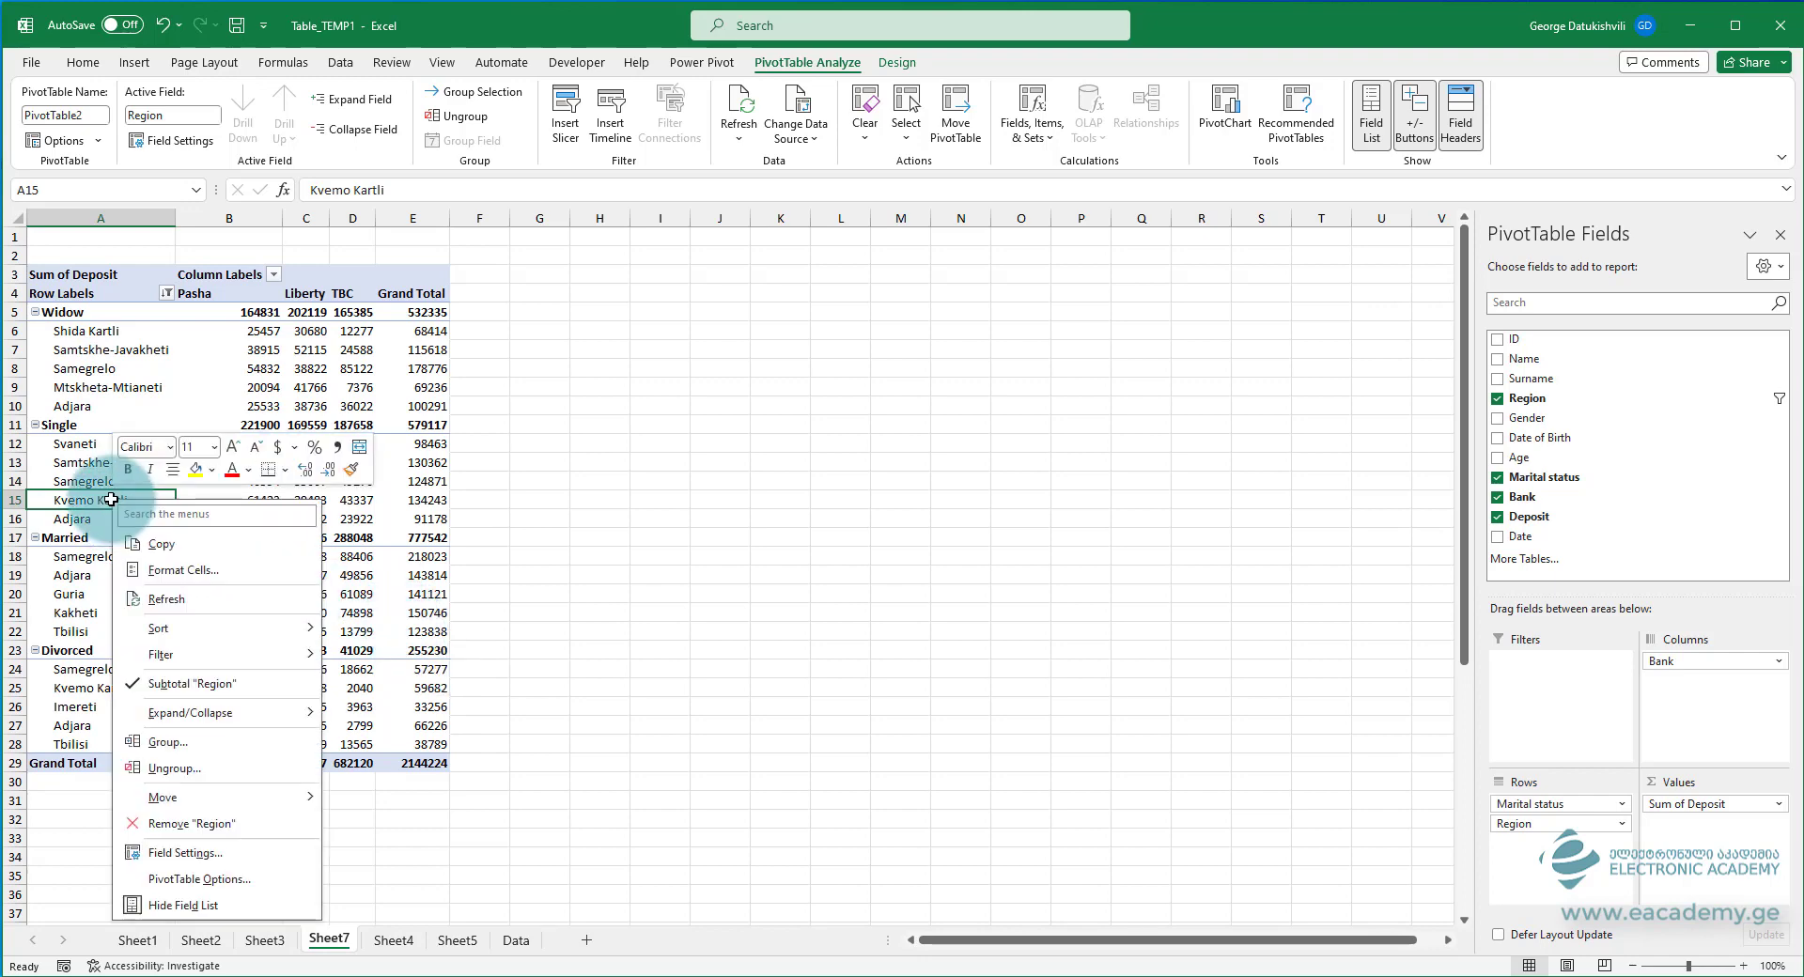
{"action": "mouse_move", "coordinate": [260, 662]}
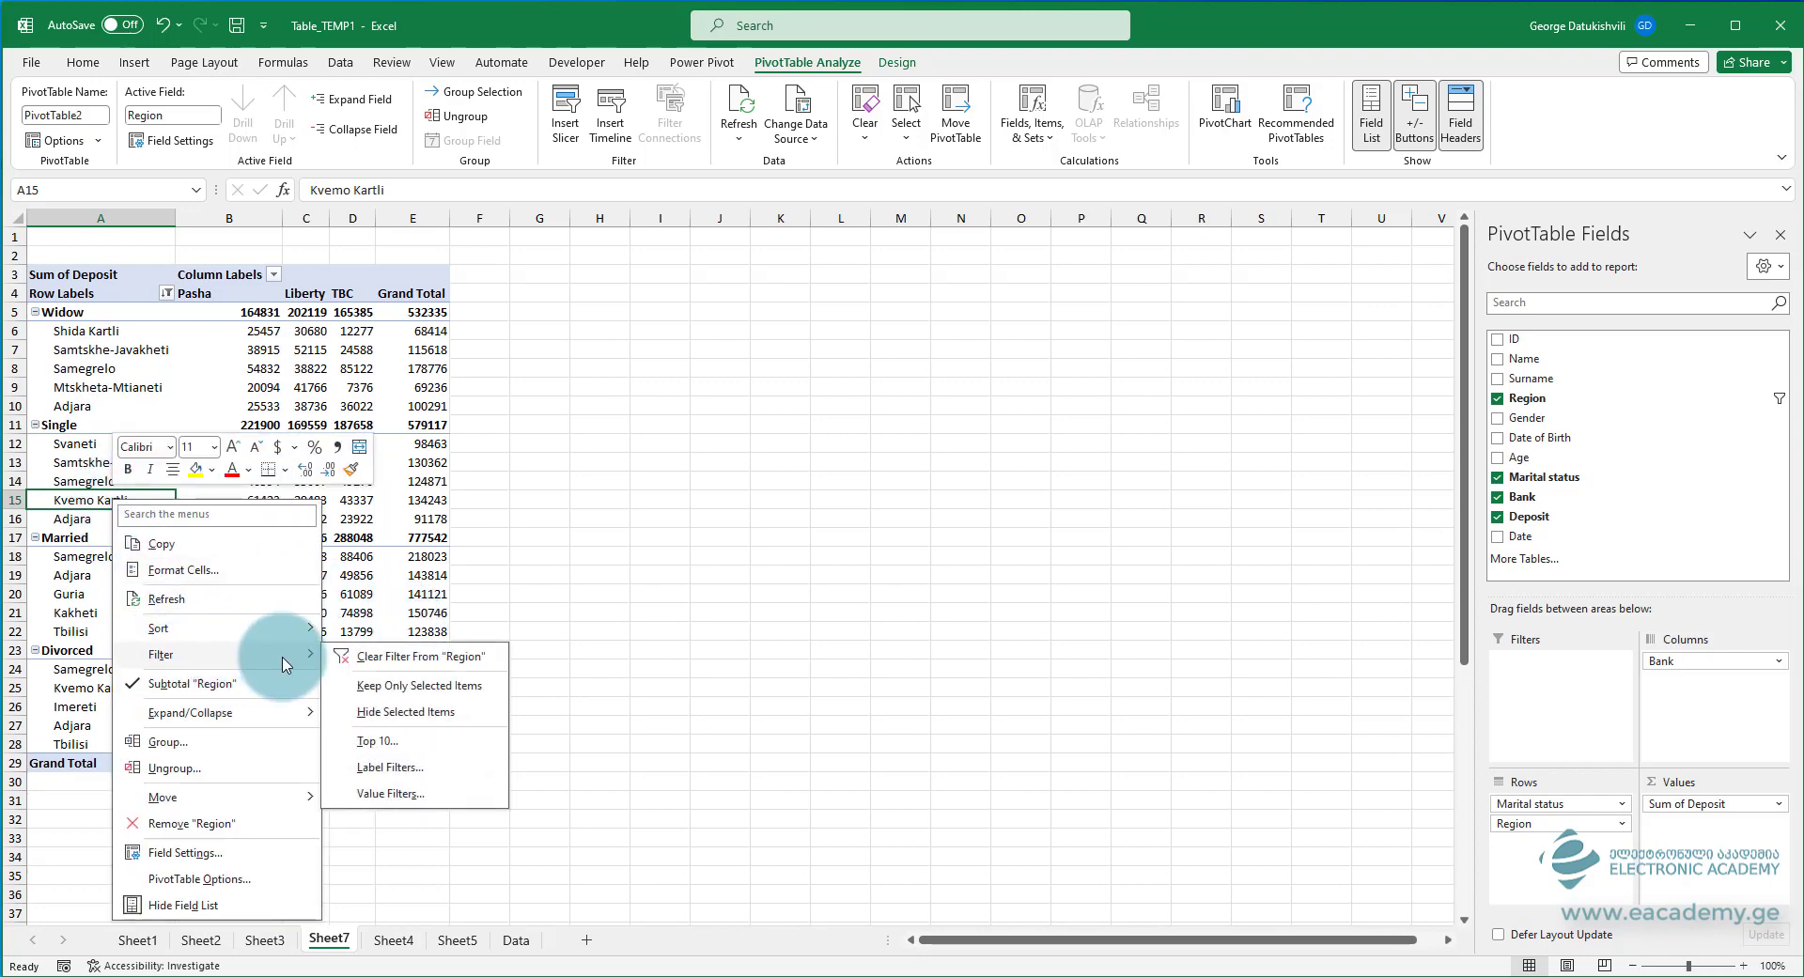
{"action": "left_click", "coordinate": [418, 742]}
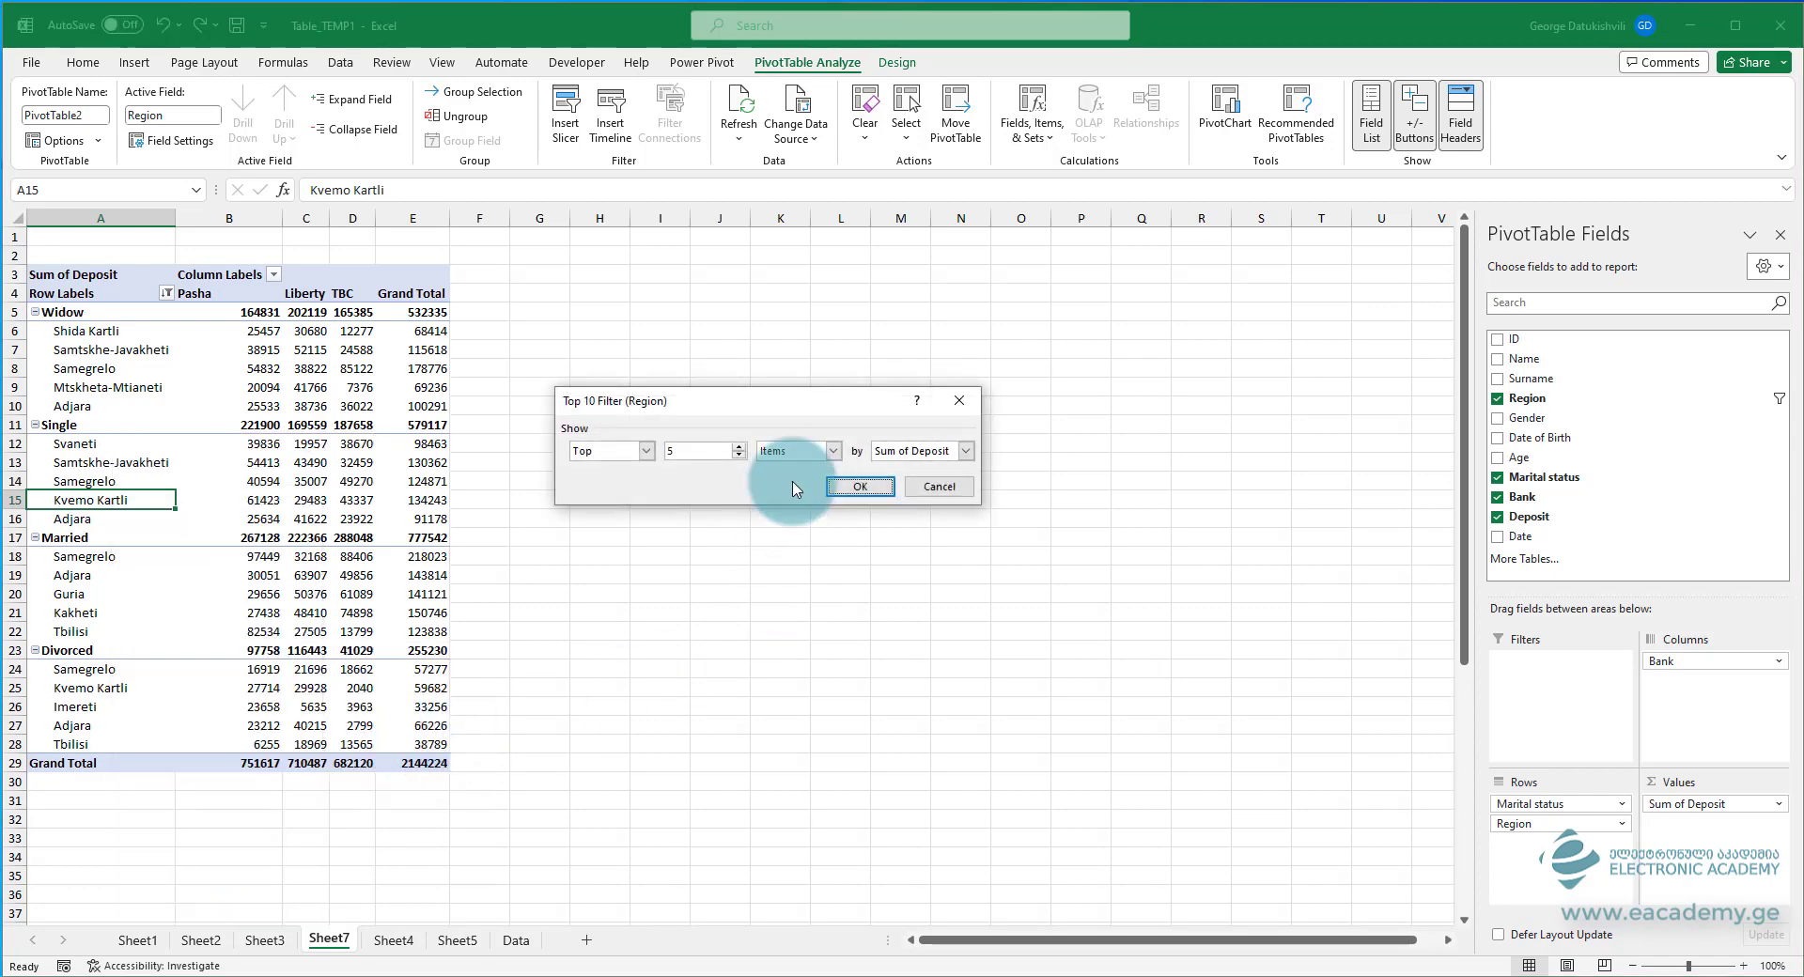
{"action": "left_click", "coordinate": [797, 452]}
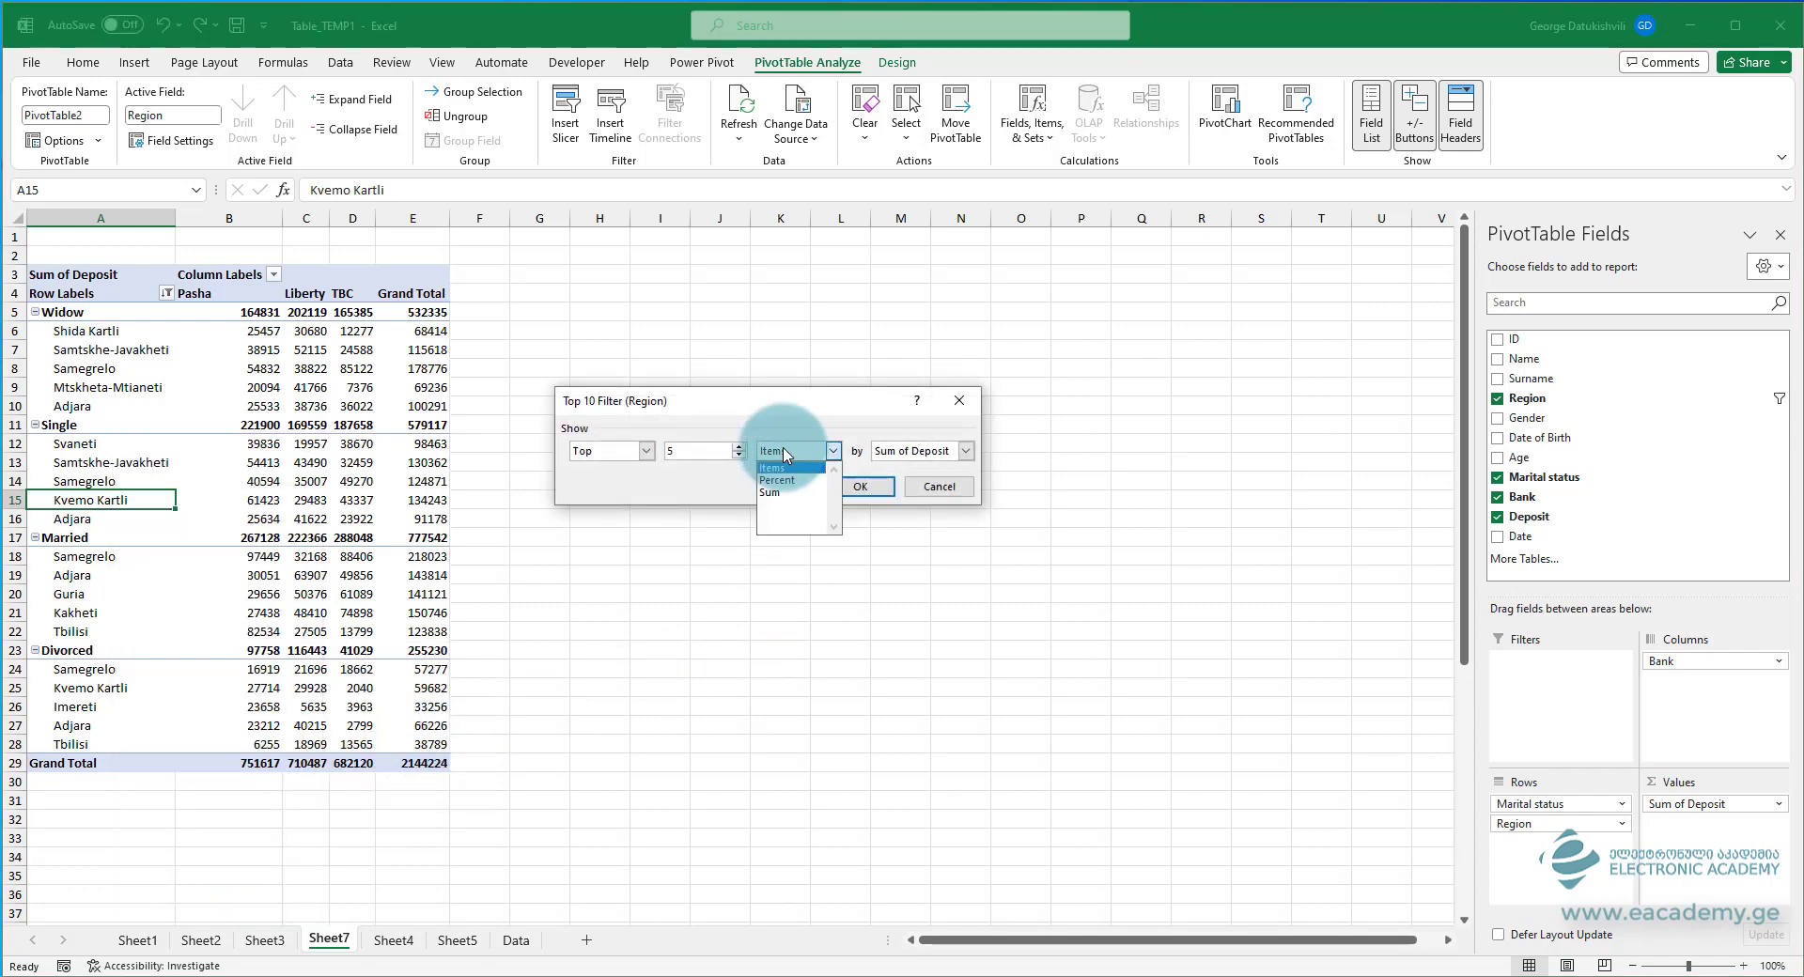
{"action": "left_click", "coordinate": [780, 477]}
{"action": "double_click", "coordinate": [716, 451]}
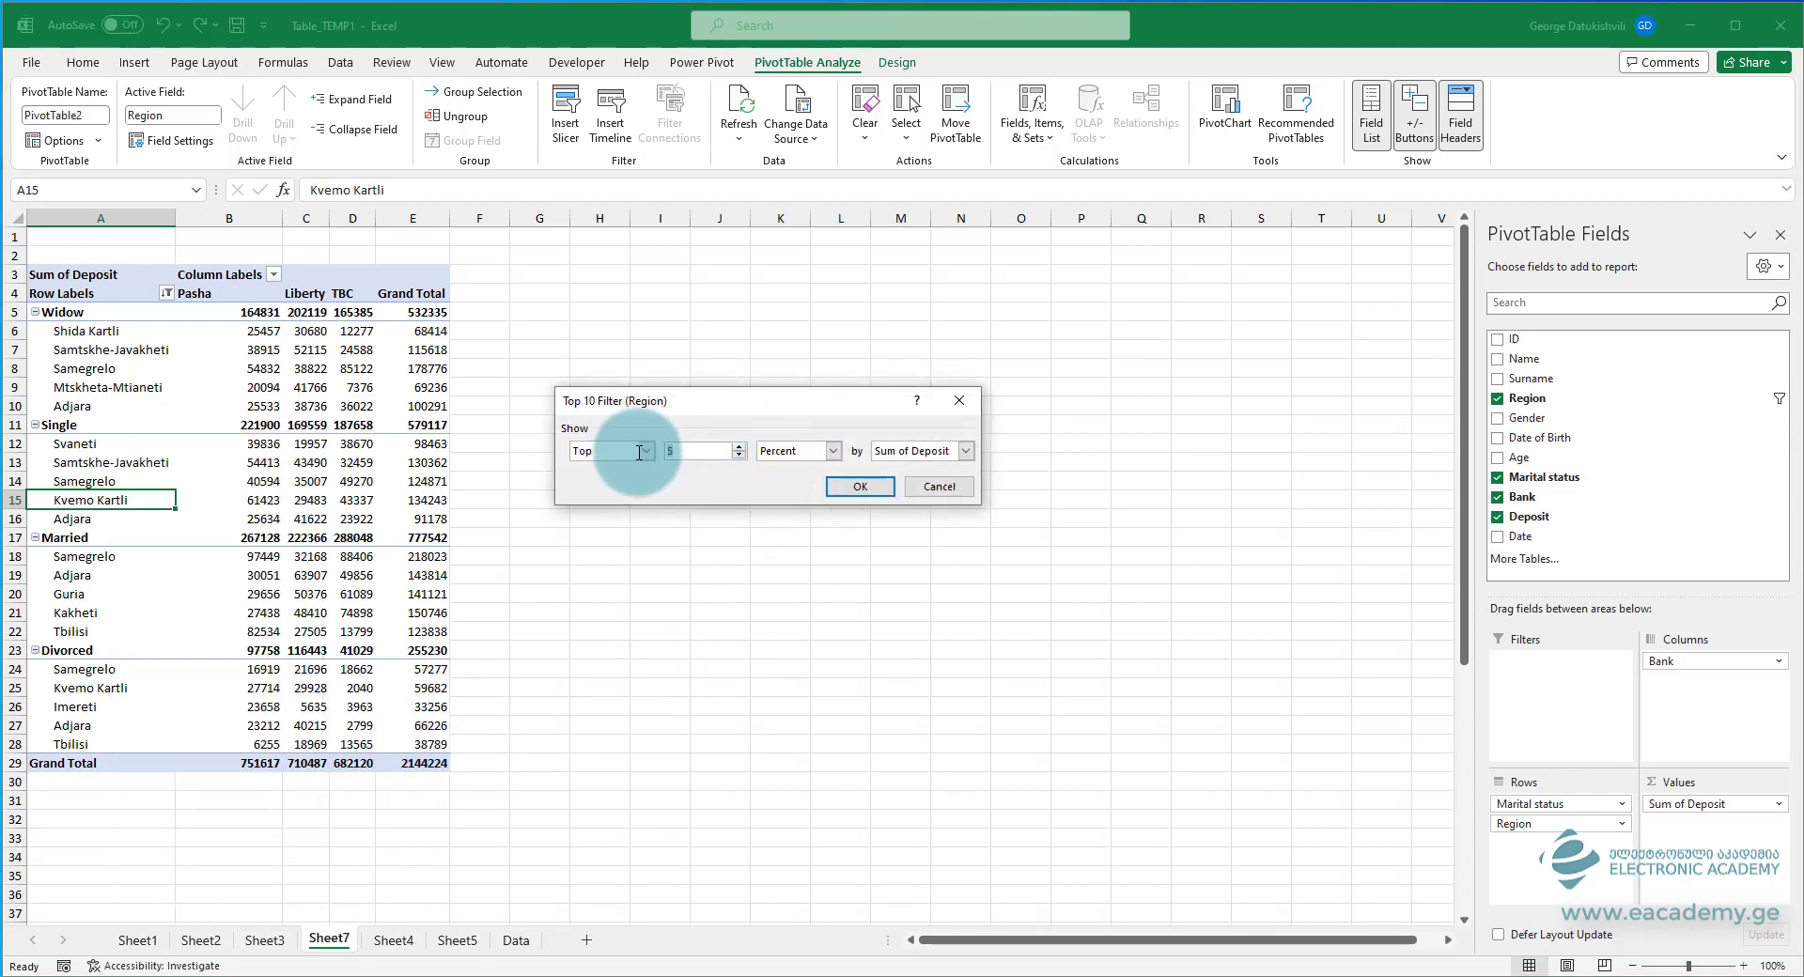
{"action": "type", "text": "10"}
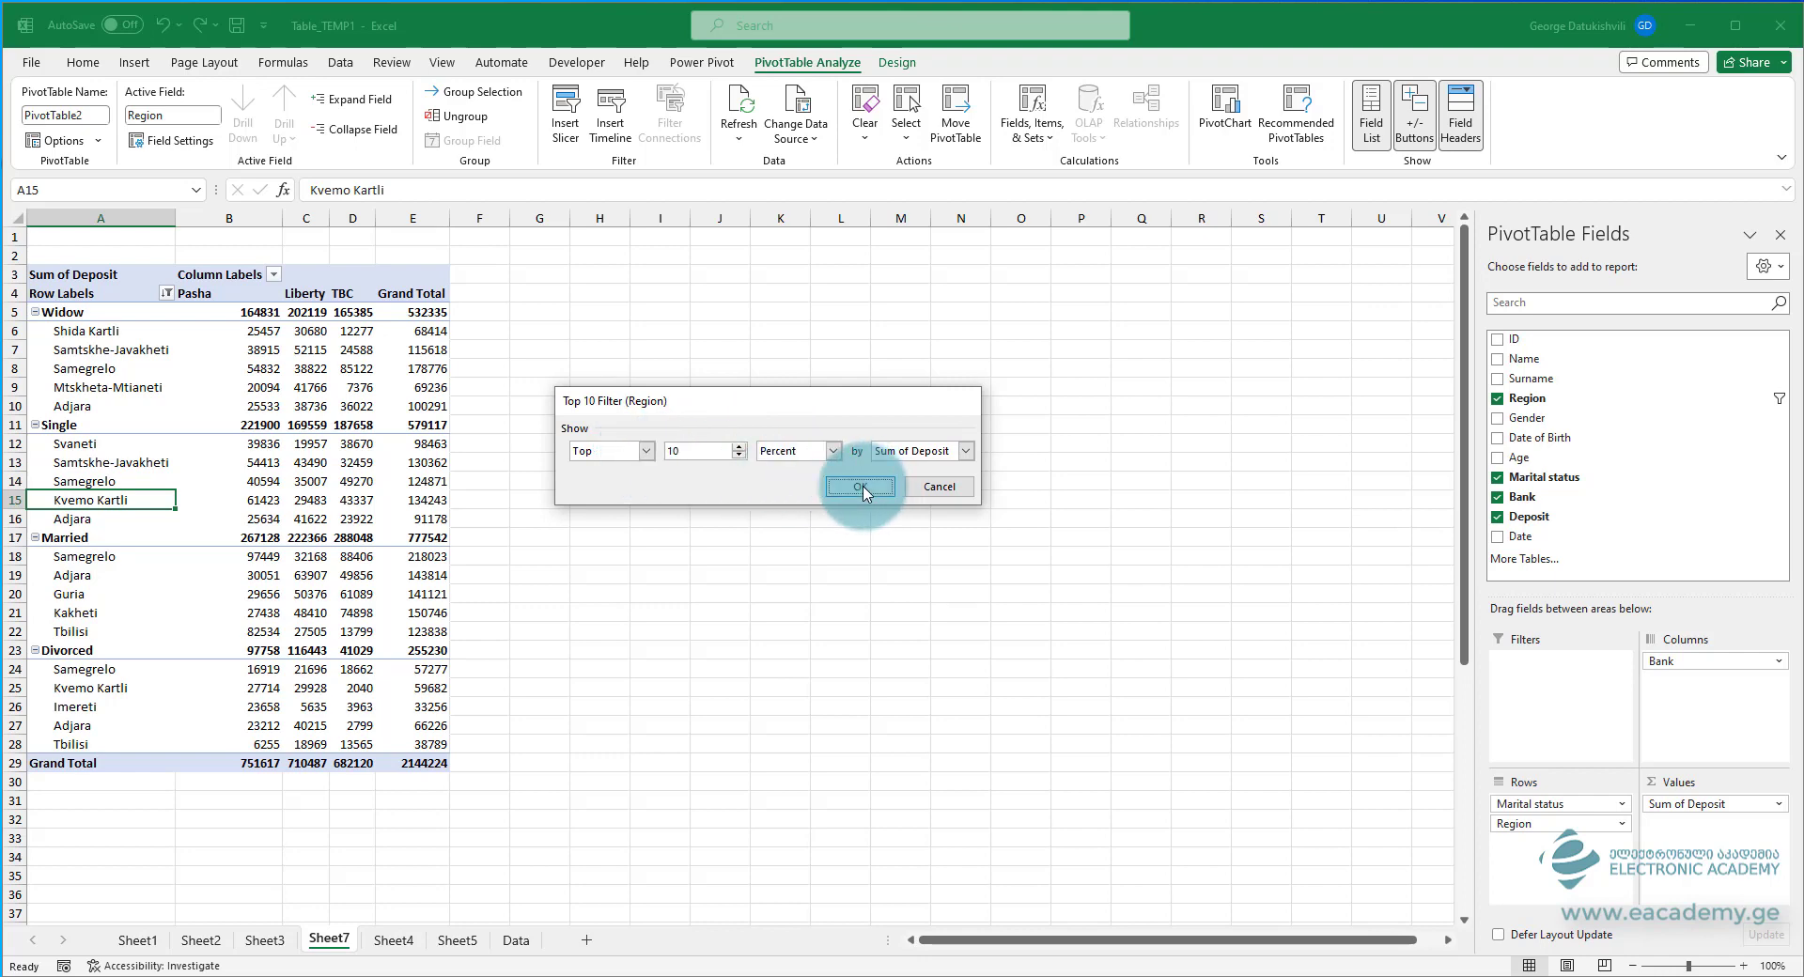
{"action": "left_click", "coordinate": [862, 486]}
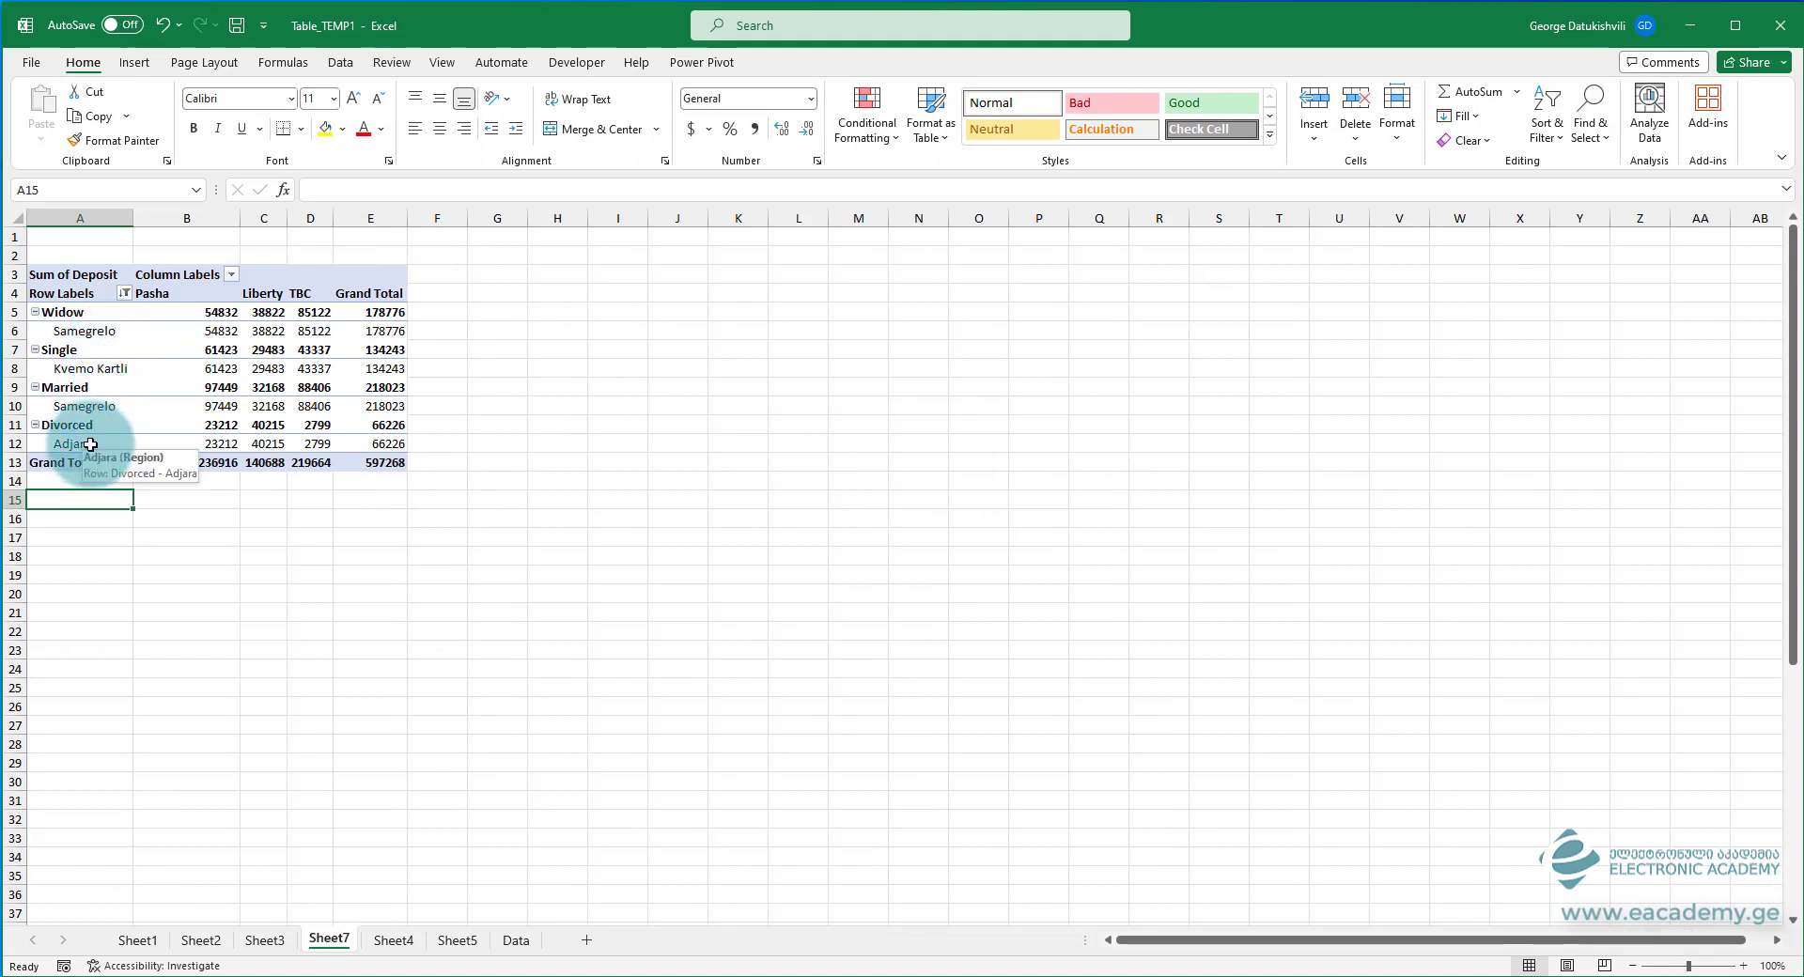
- Clear the top 10 percent filter from the Region field
{"action": "right_click", "coordinate": [111, 332]}
{"action": "mouse_move", "coordinate": [239, 488]}
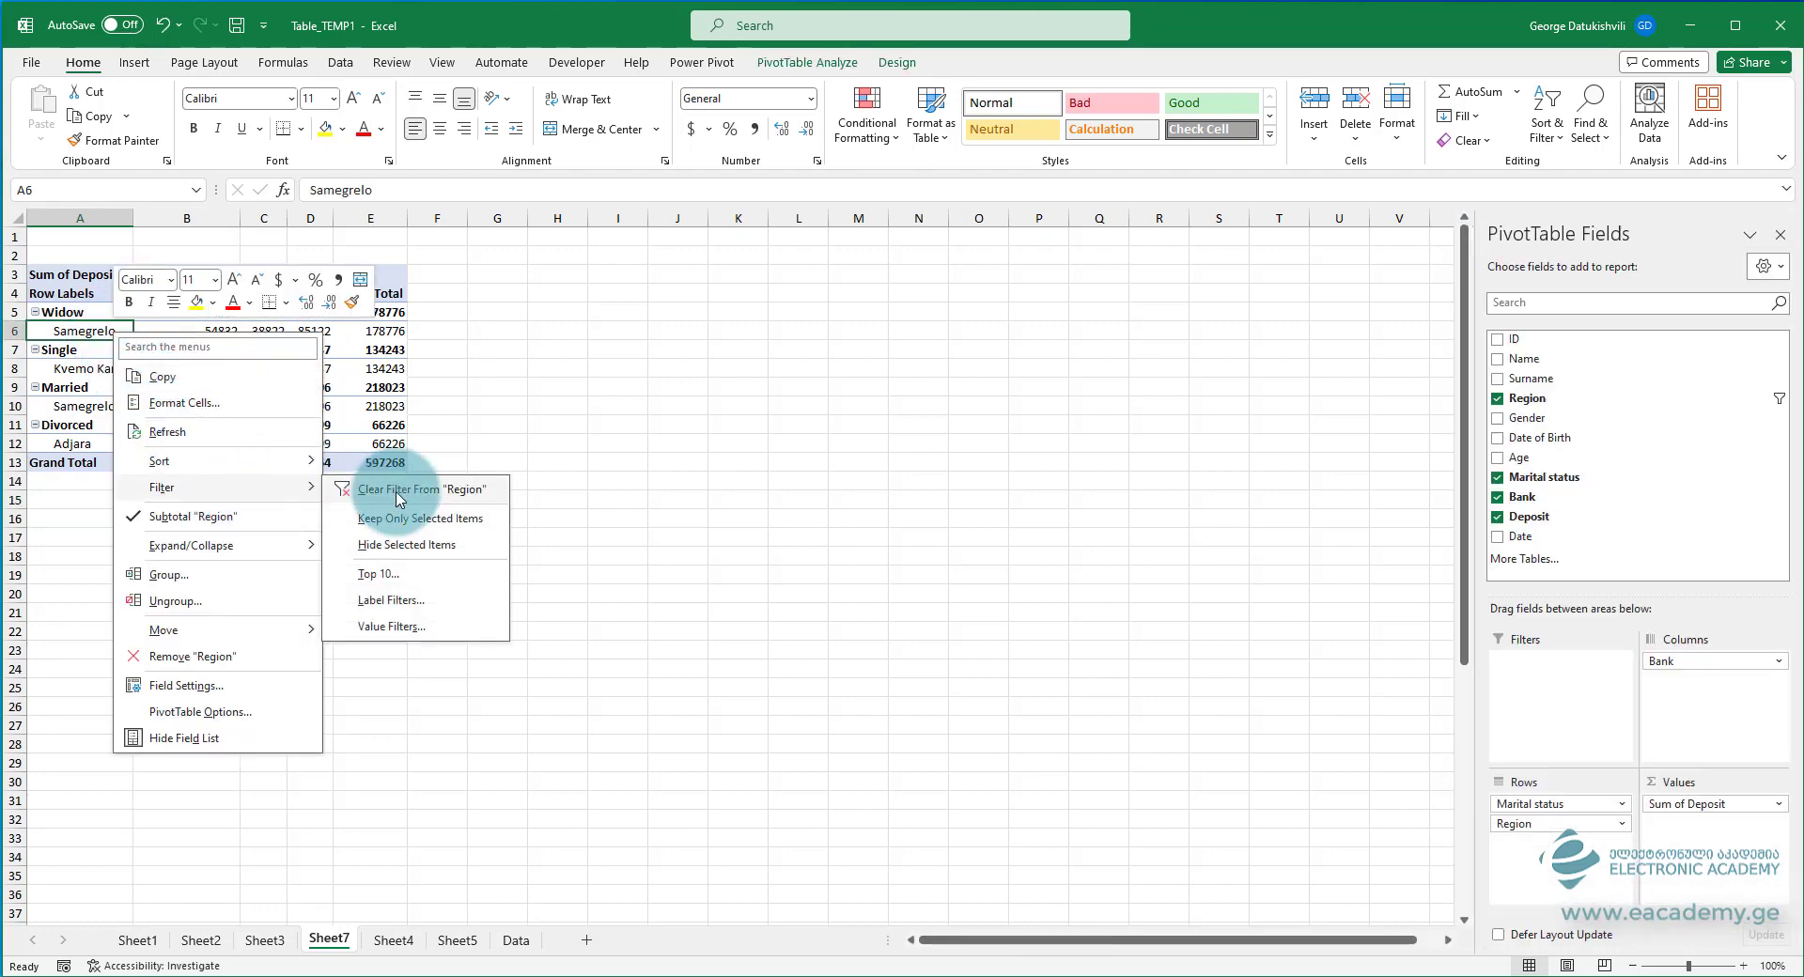
{"action": "left_click", "coordinate": [398, 498]}
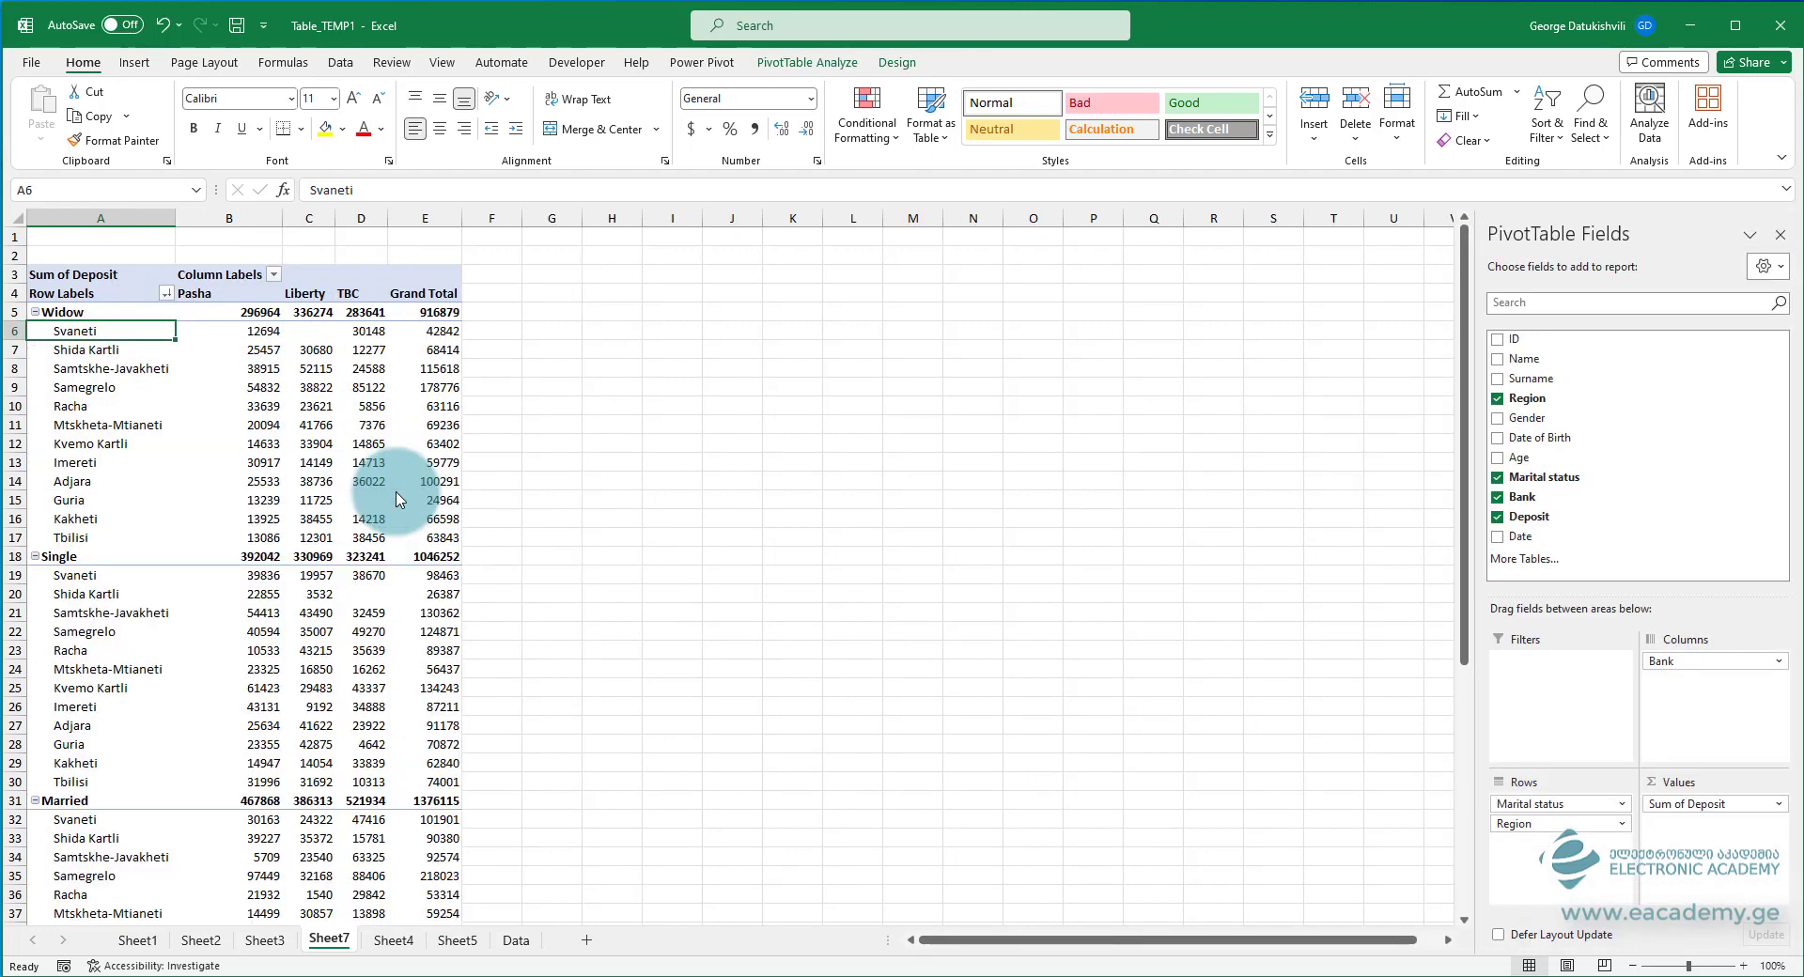
- Apply a label filter to the Region field showing only items whose label contains "k"
{"action": "left_click", "coordinate": [119, 367]}
{"action": "right_click", "coordinate": [119, 368]}
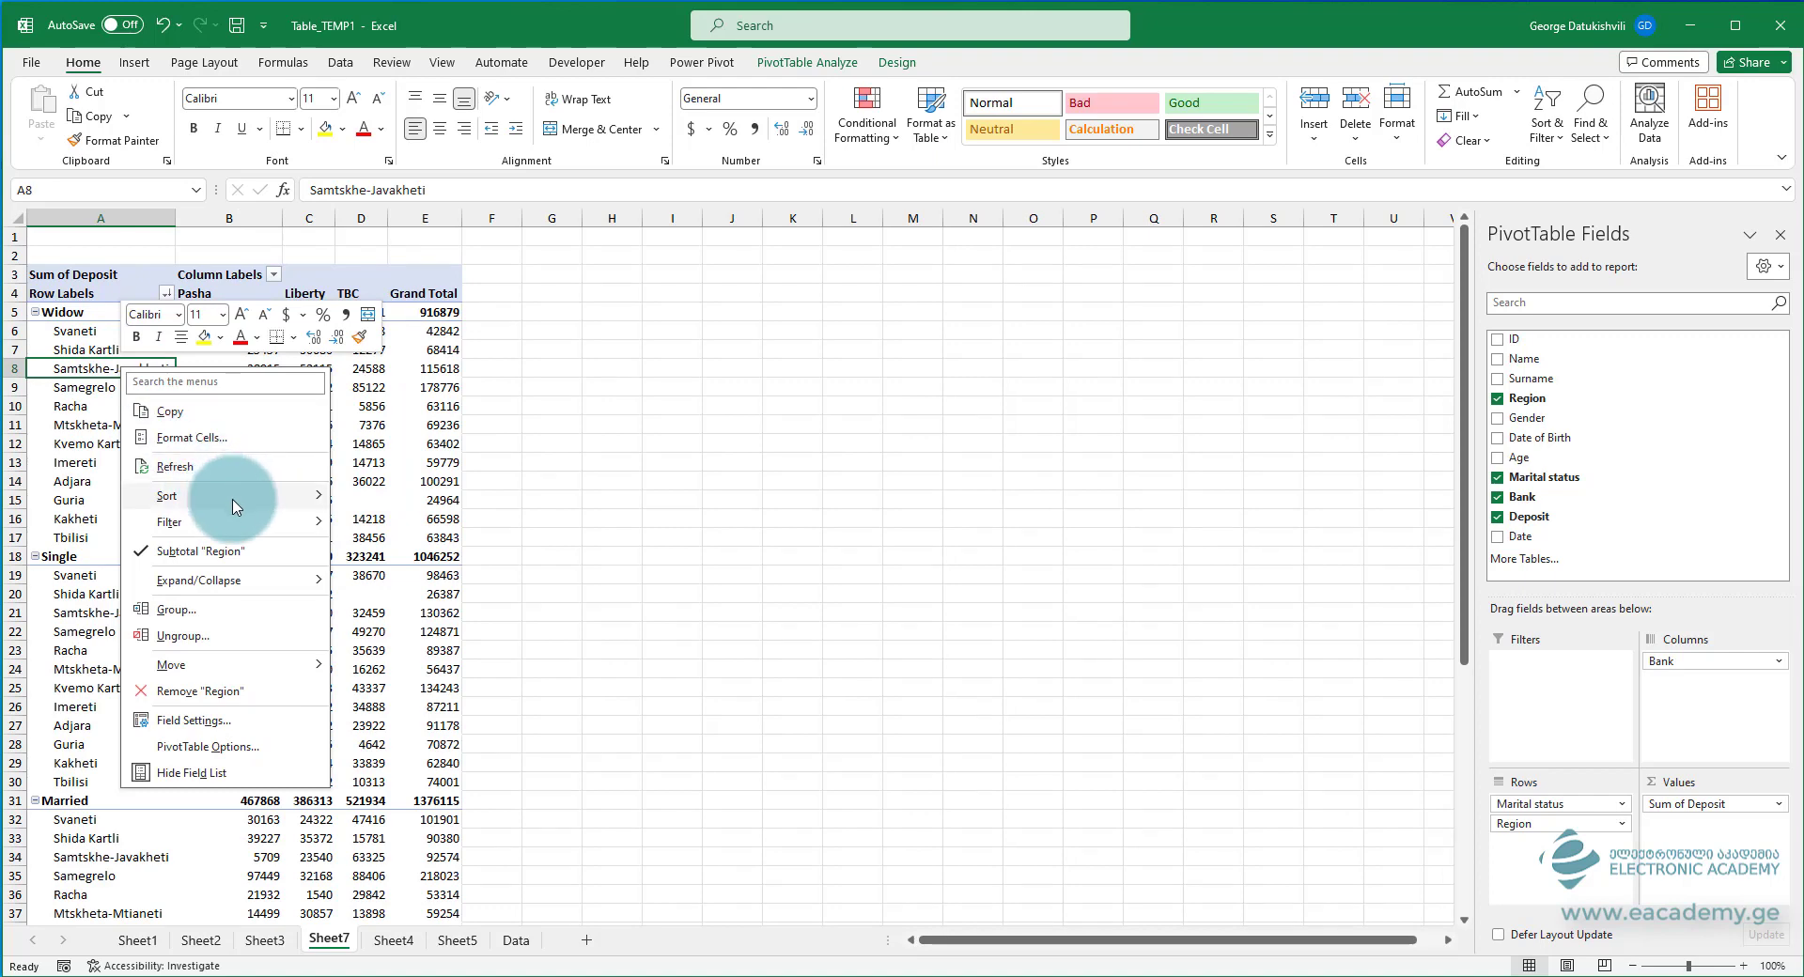
{"action": "mouse_move", "coordinate": [247, 530]}
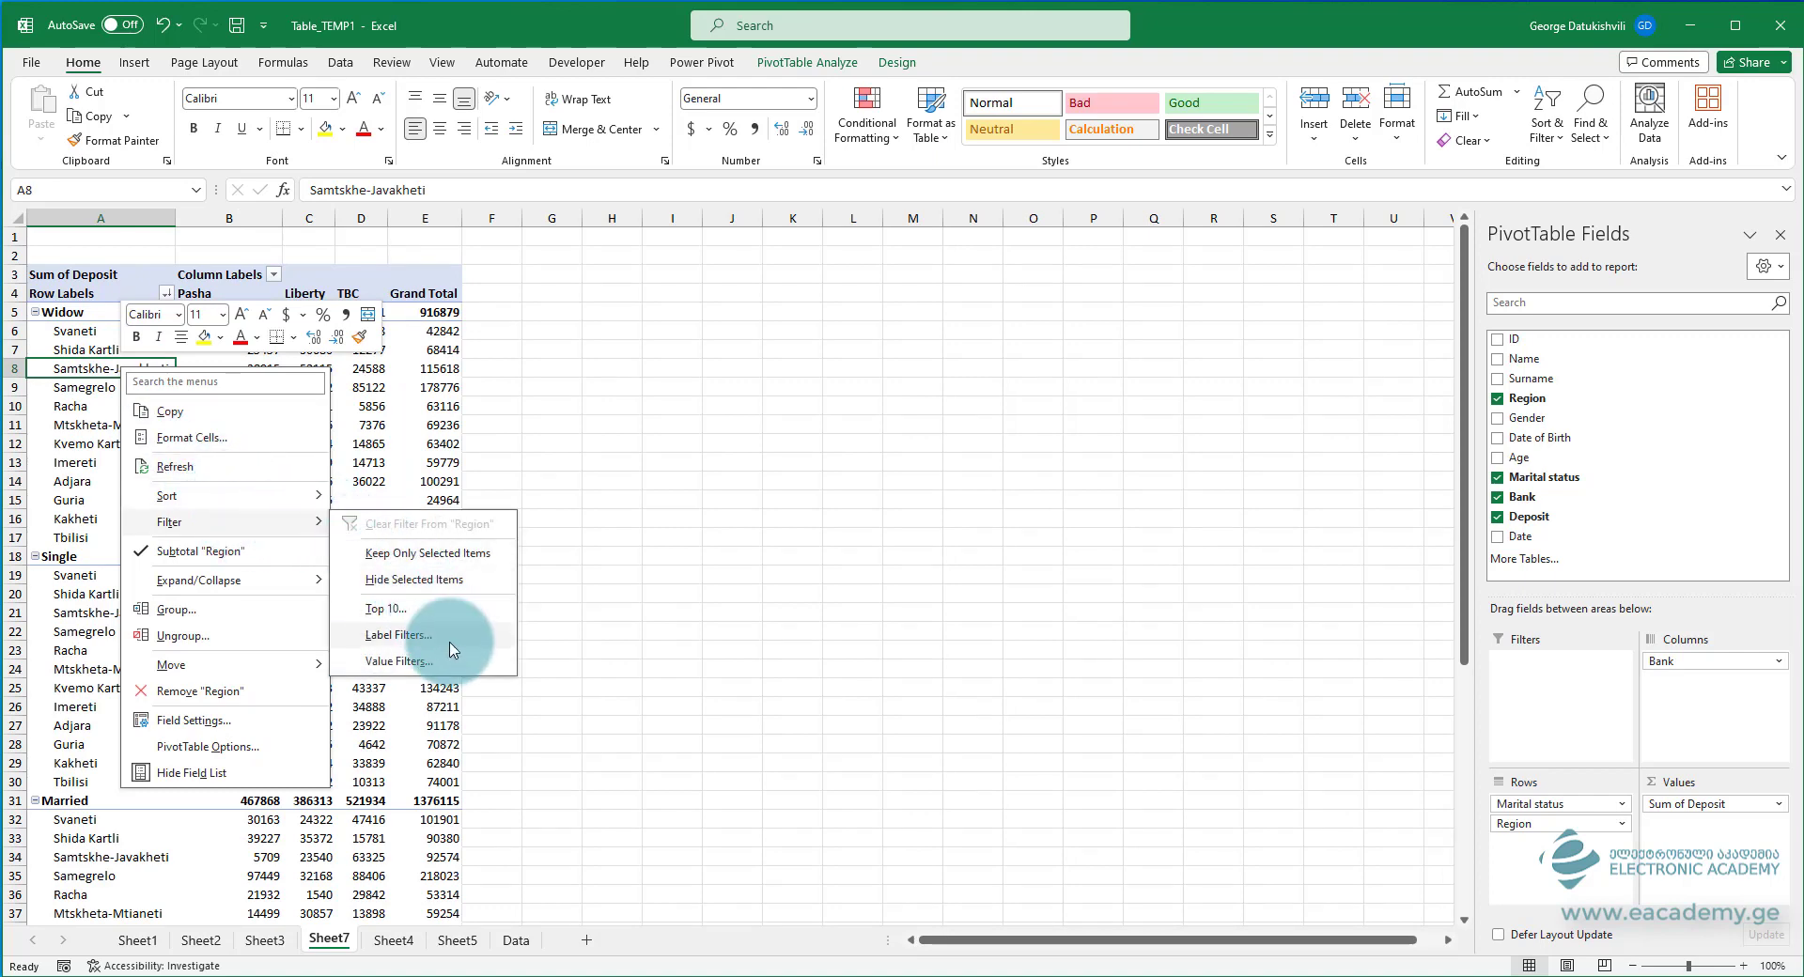
{"action": "left_click", "coordinate": [398, 635]}
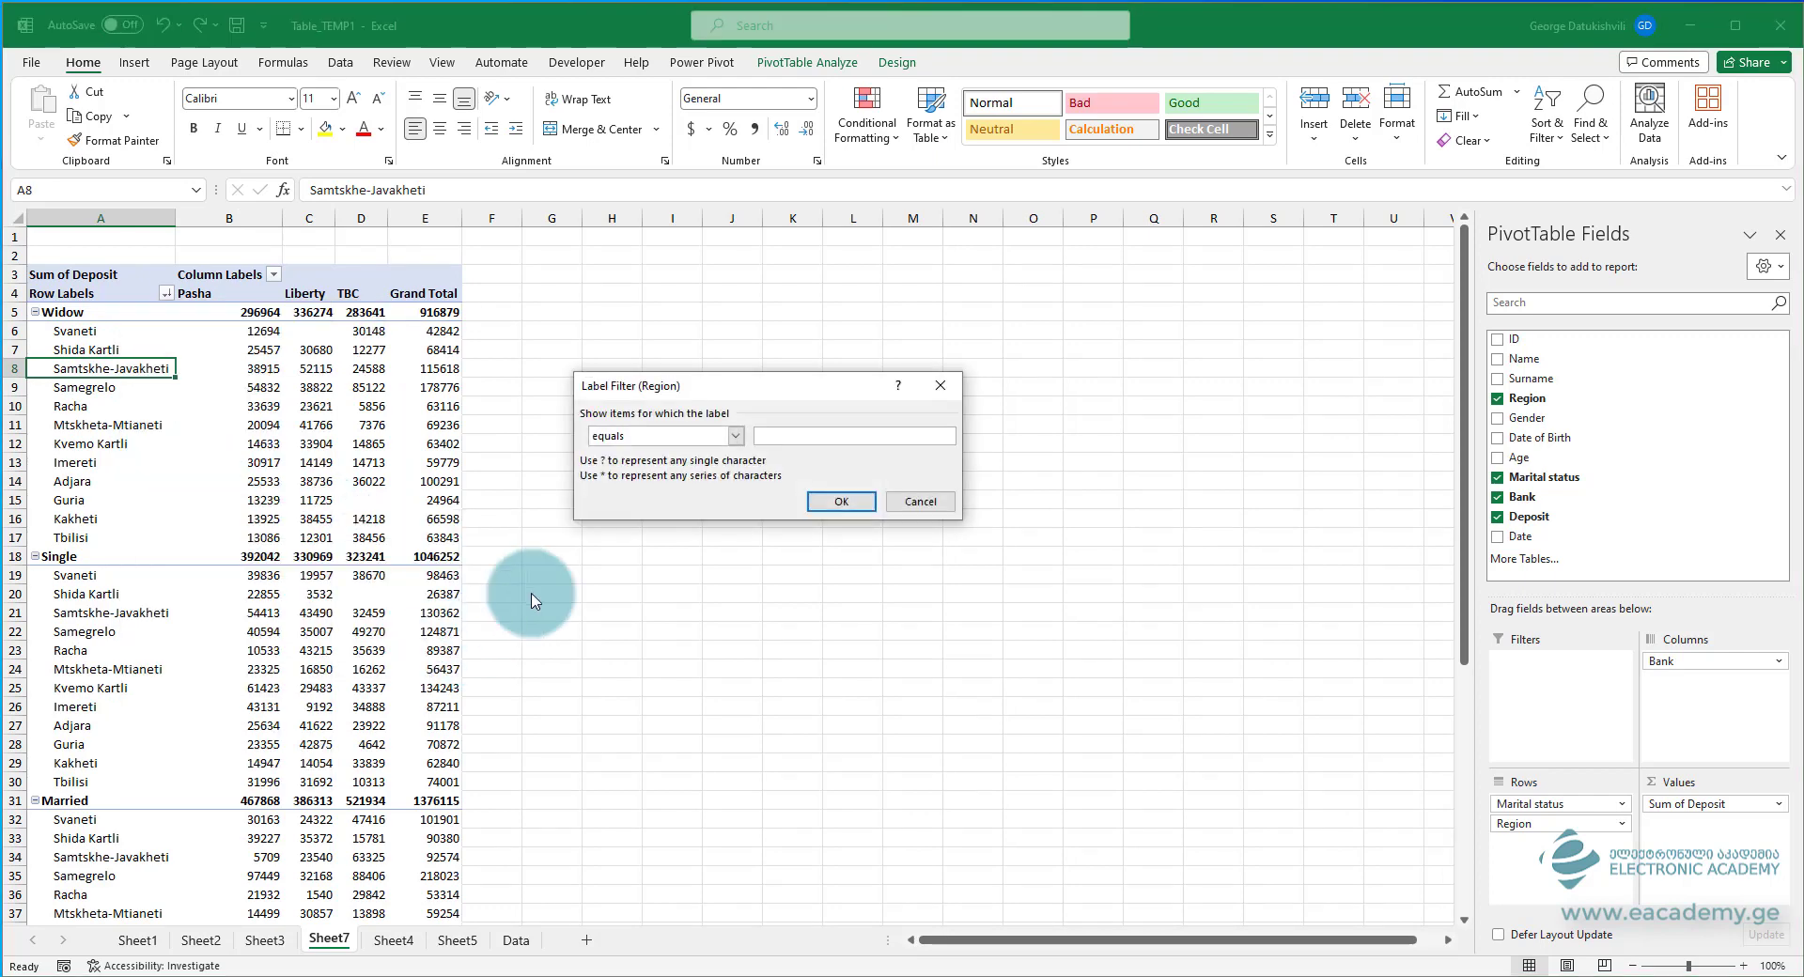
{"action": "left_click", "coordinate": [737, 440]}
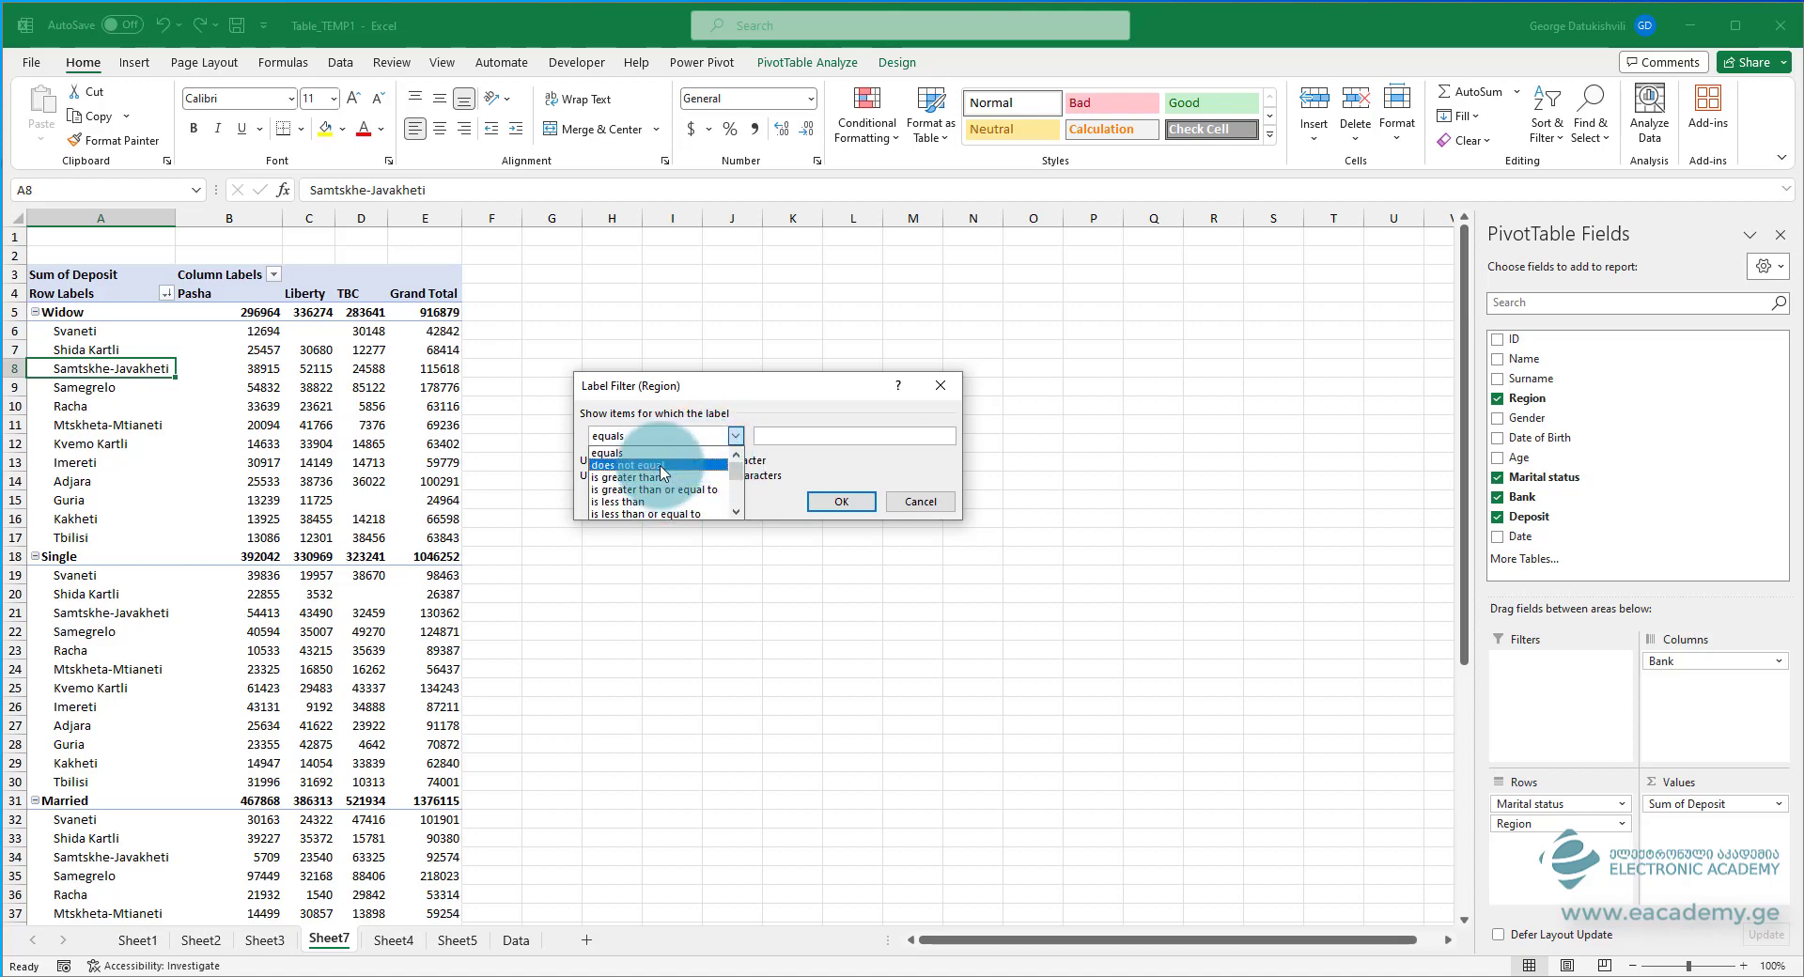
{"action": "left_click", "coordinate": [739, 495]}
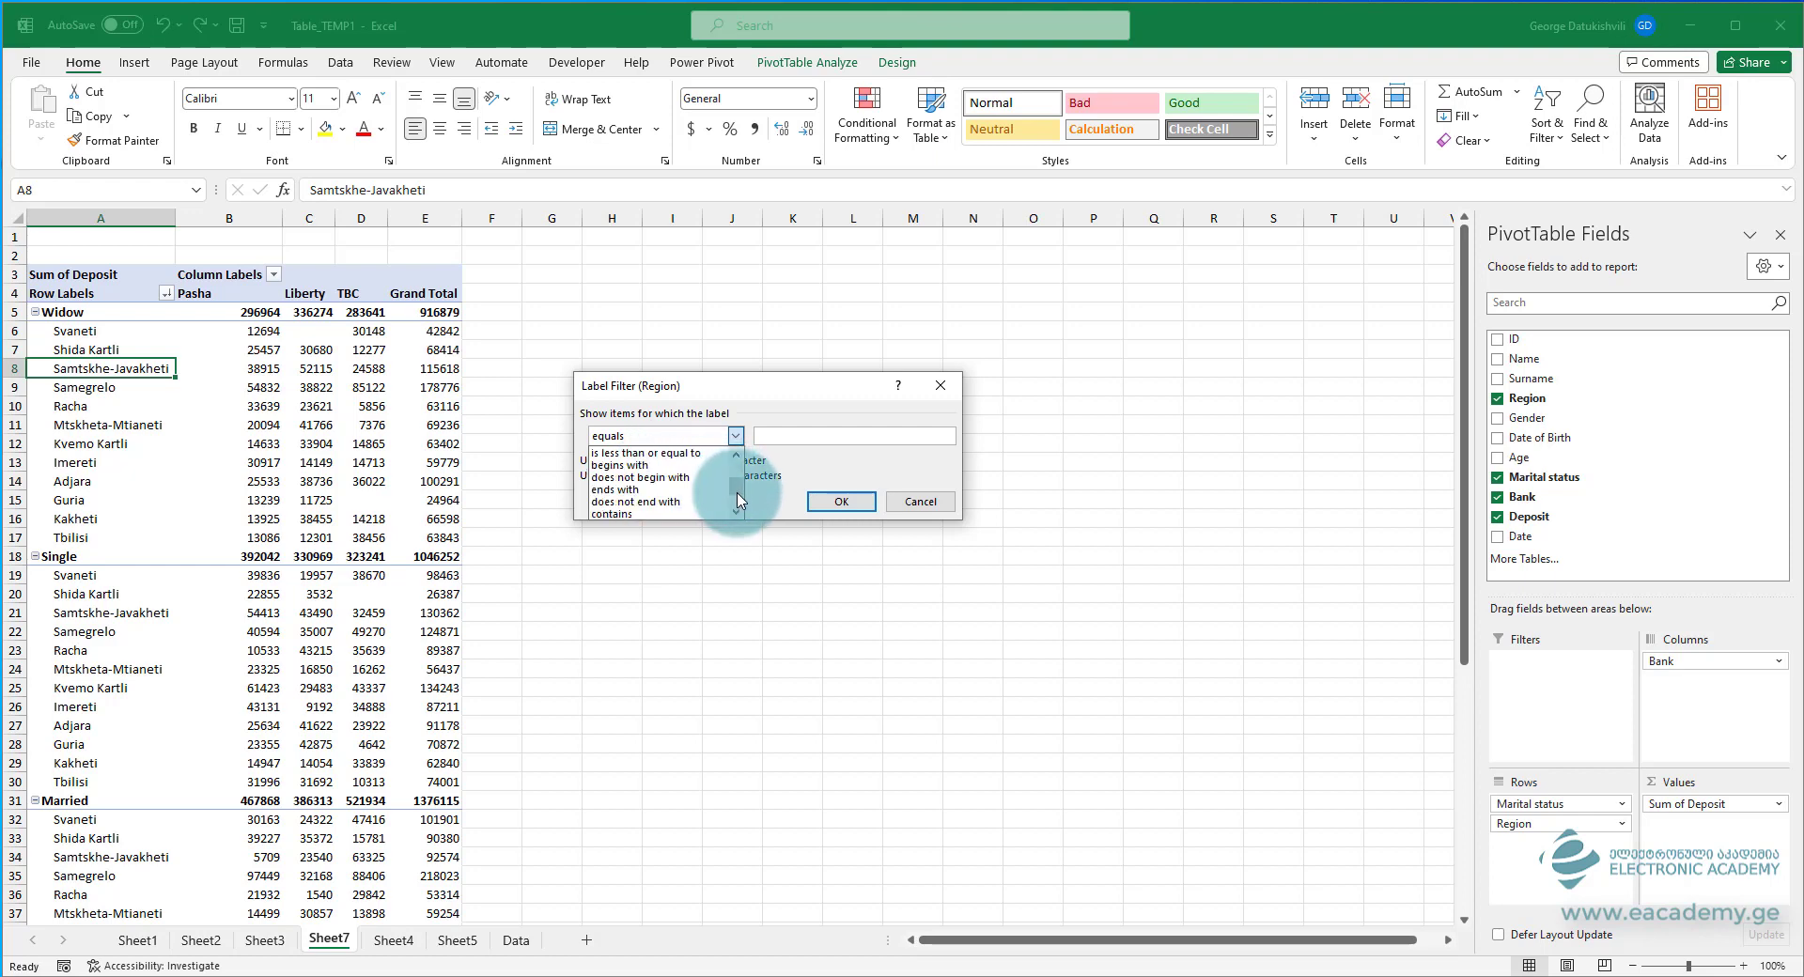
{"action": "left_click_drag", "start_coordinate": [737, 493], "coordinate": [736, 499]}
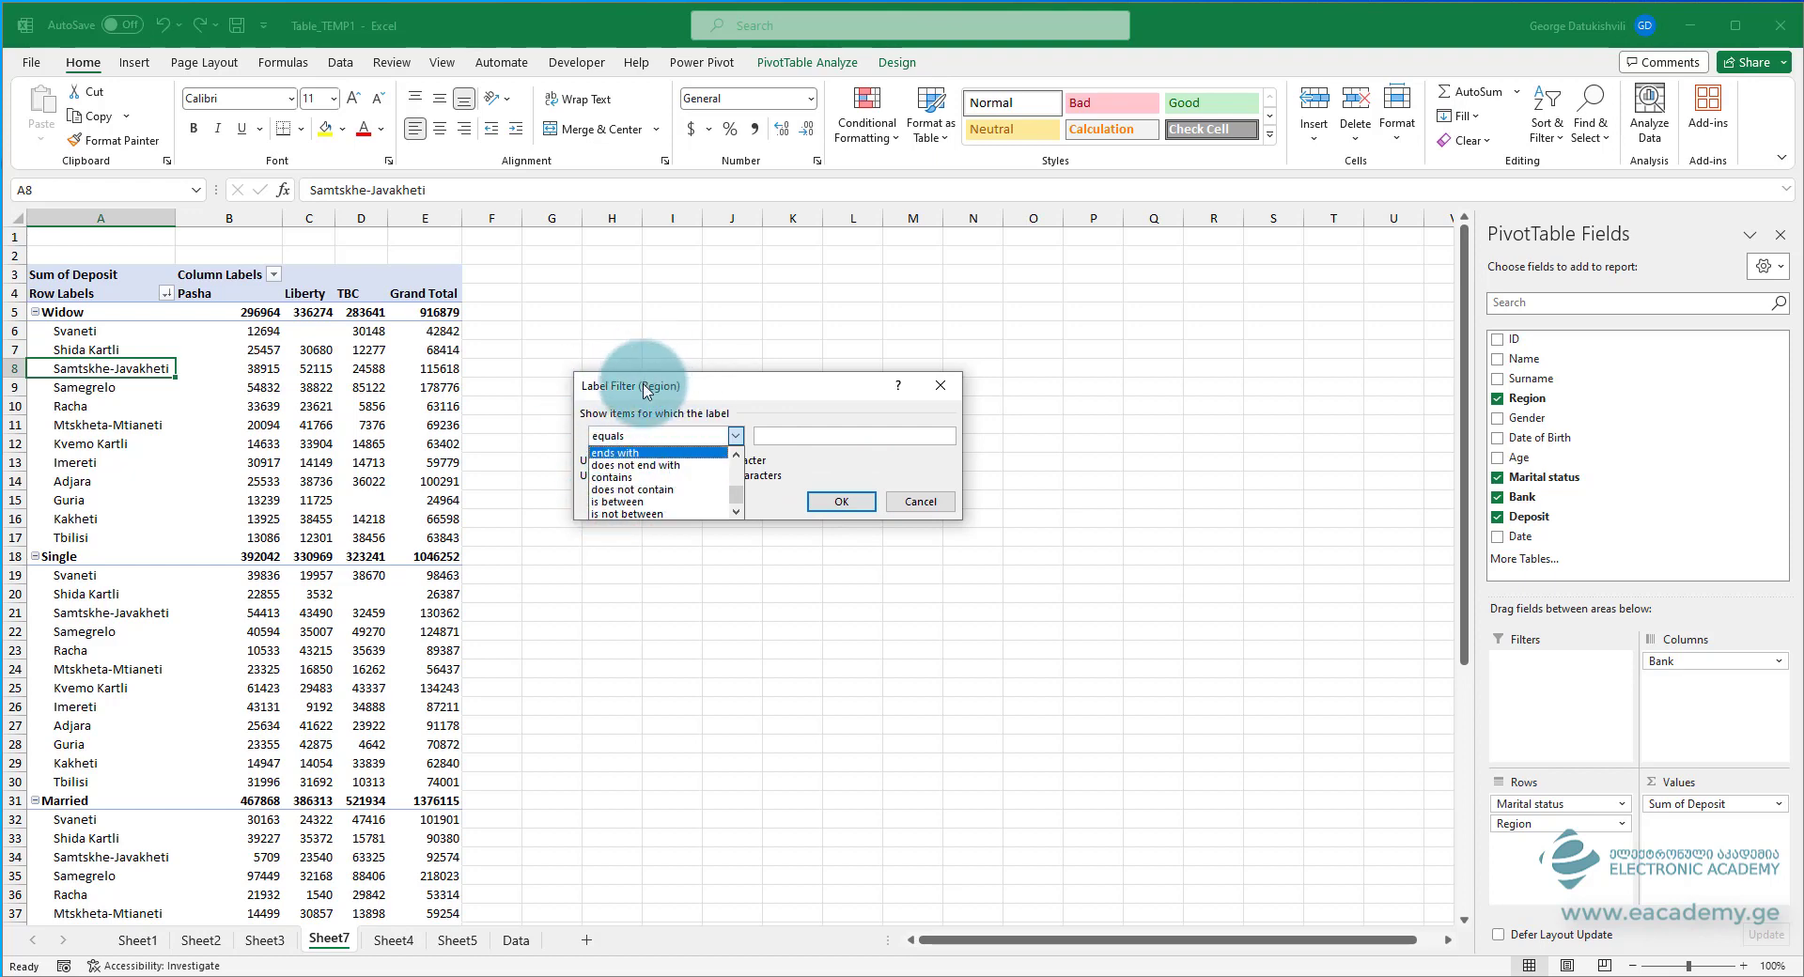
{"action": "left_click", "coordinate": [635, 478]}
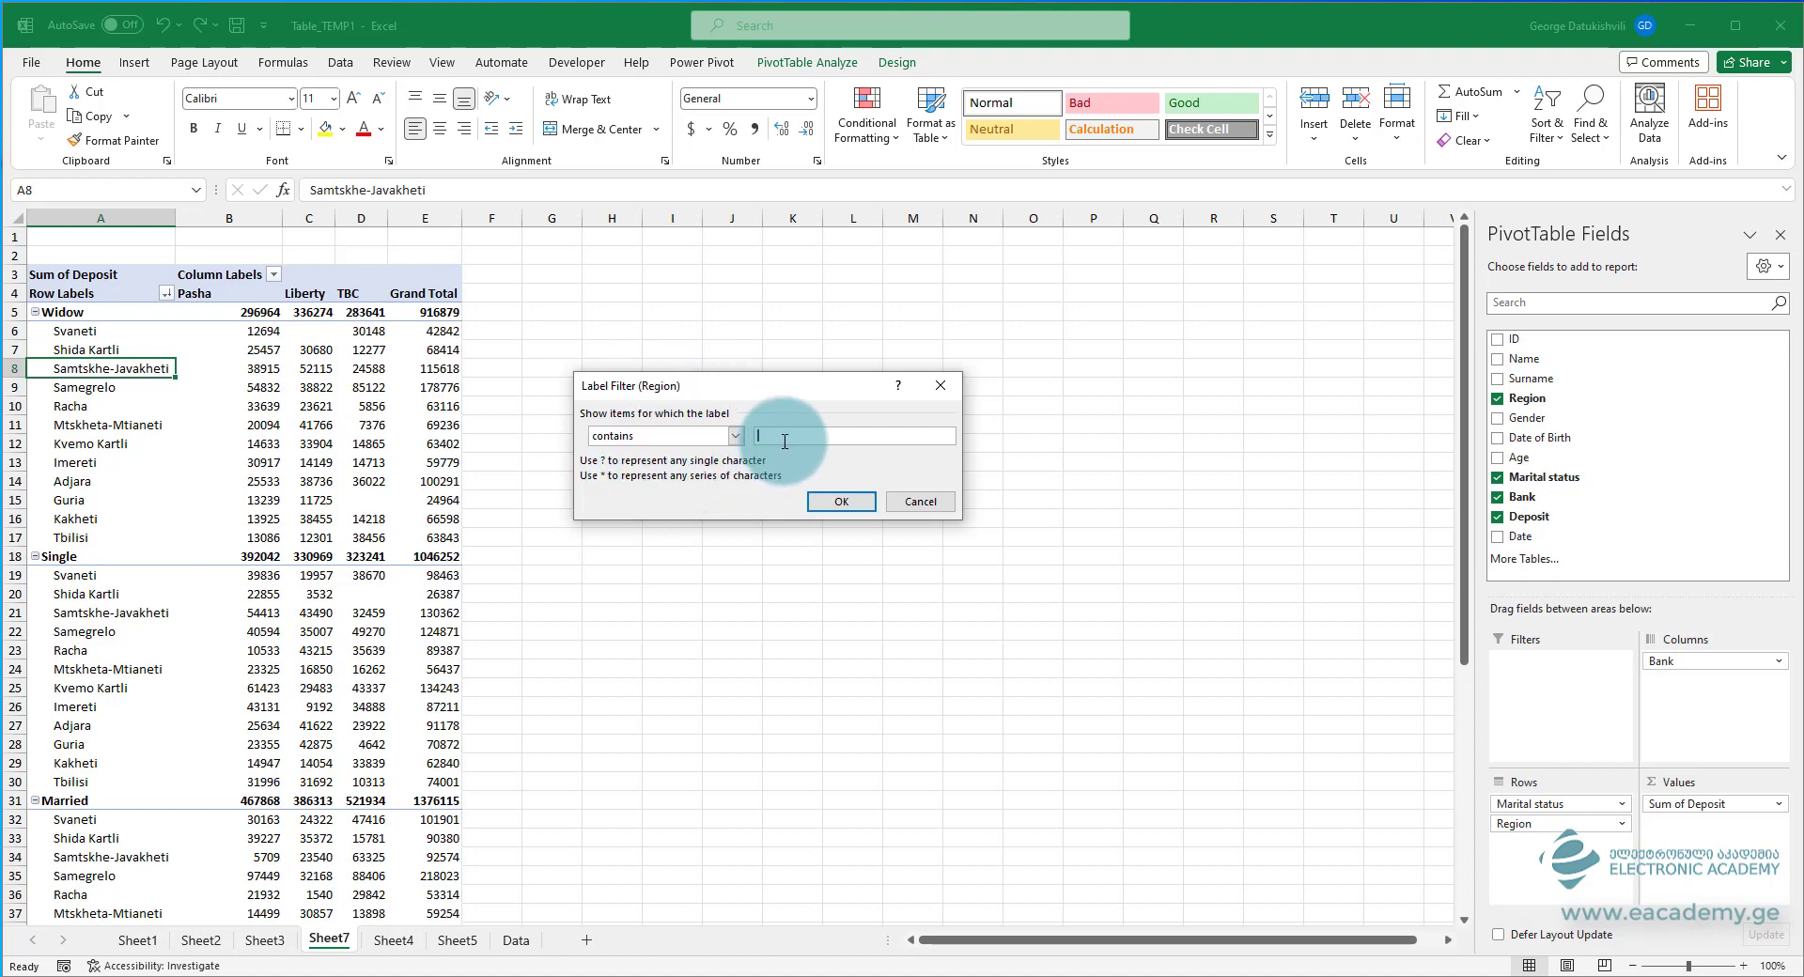
{"action": "type", "text": "k"}
{"action": "key", "text": "Return"}
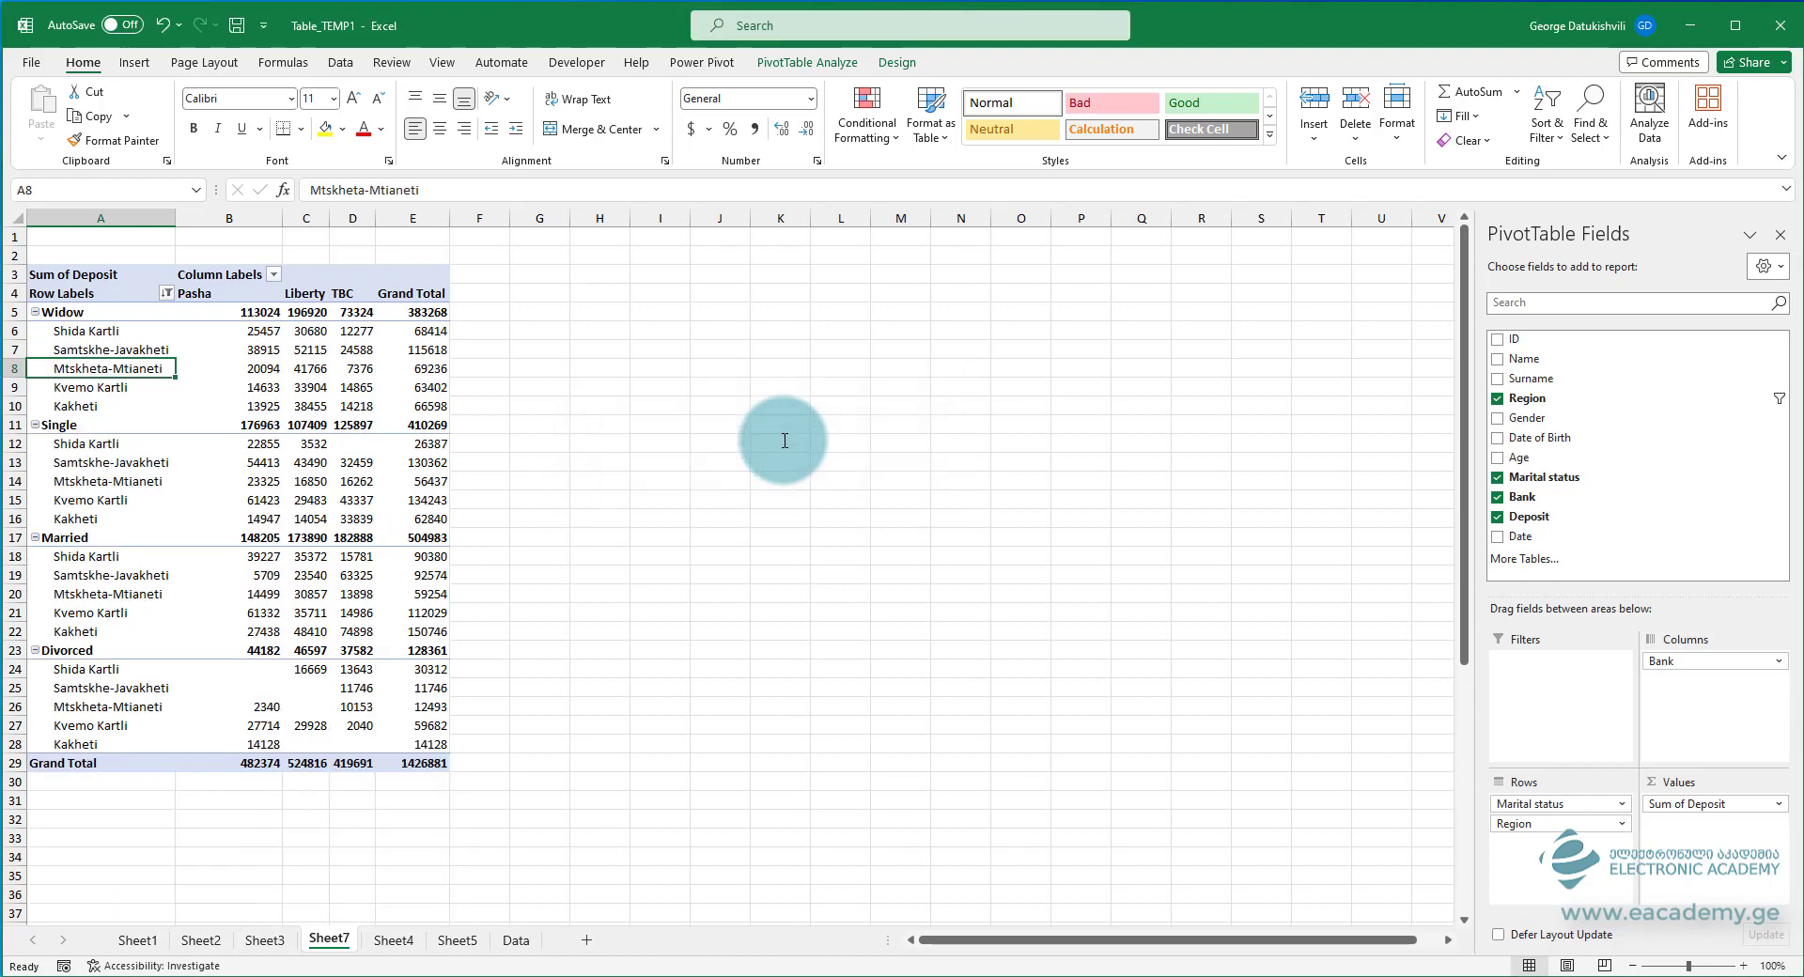
- Apply a value filter to the Region field showing items whose Sum of Deposit is greater than 40000
{"action": "right_click", "coordinate": [132, 372]}
{"action": "mouse_move", "coordinate": [226, 521]}
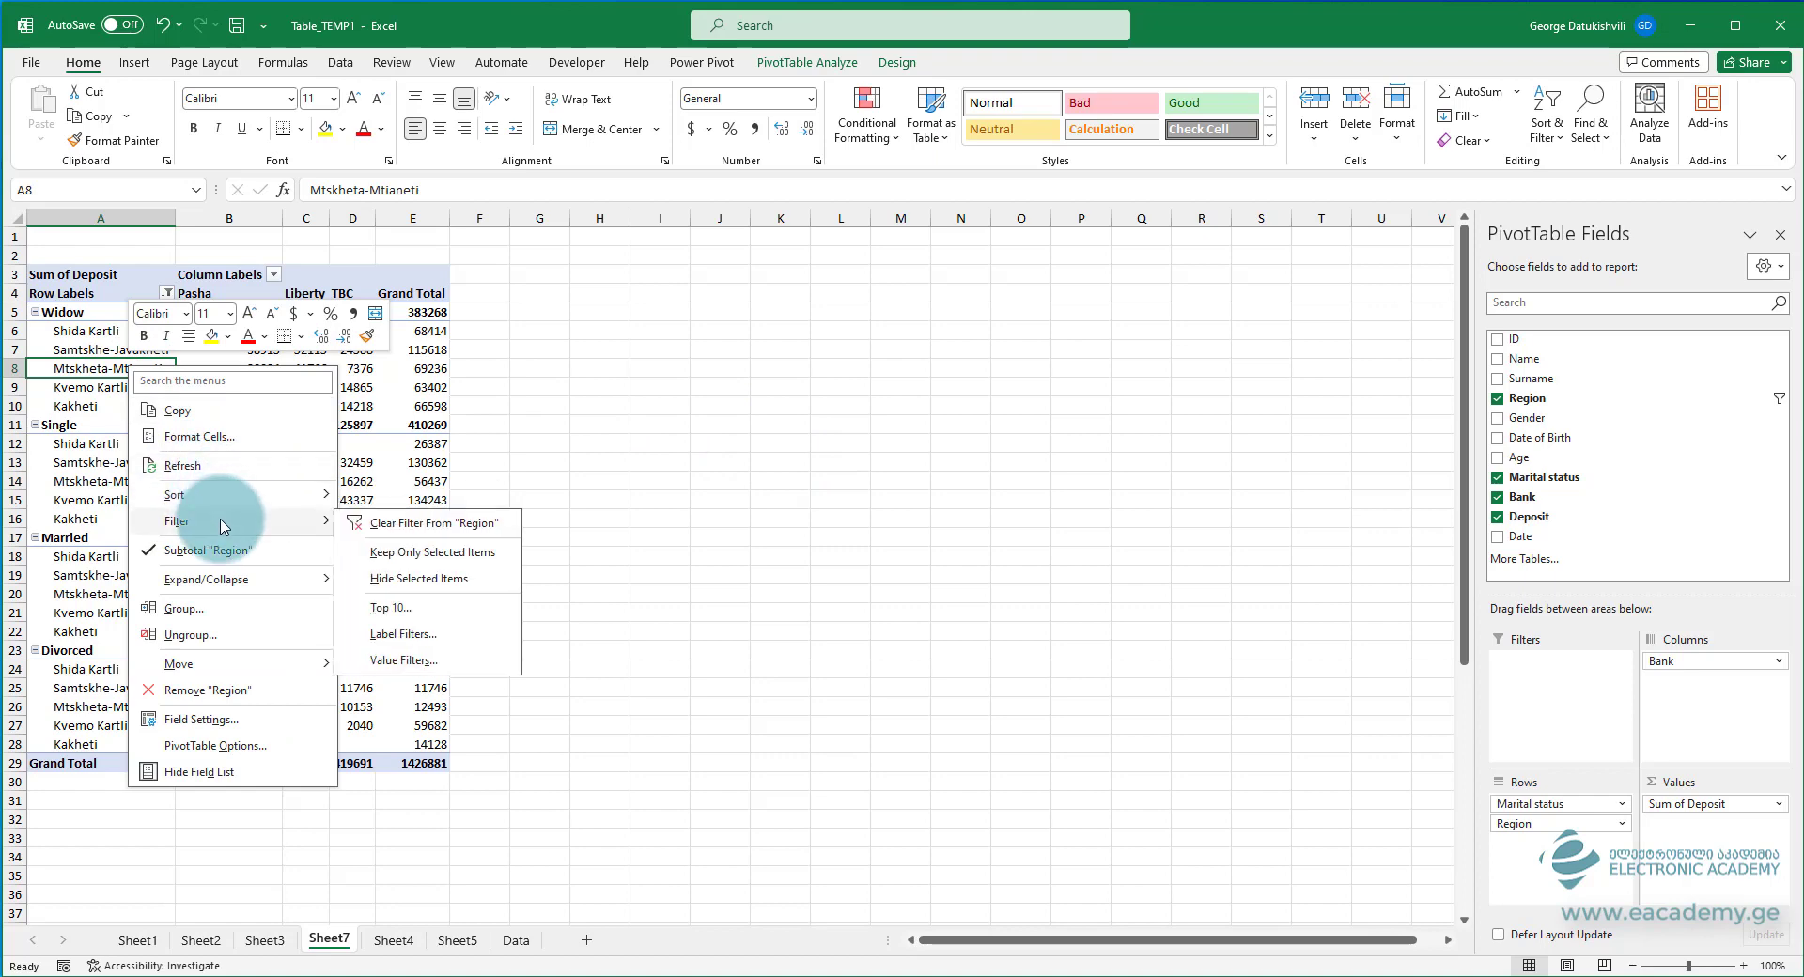
{"action": "key", "text": "Escape"}
{"action": "left_click", "coordinate": [446, 671]}
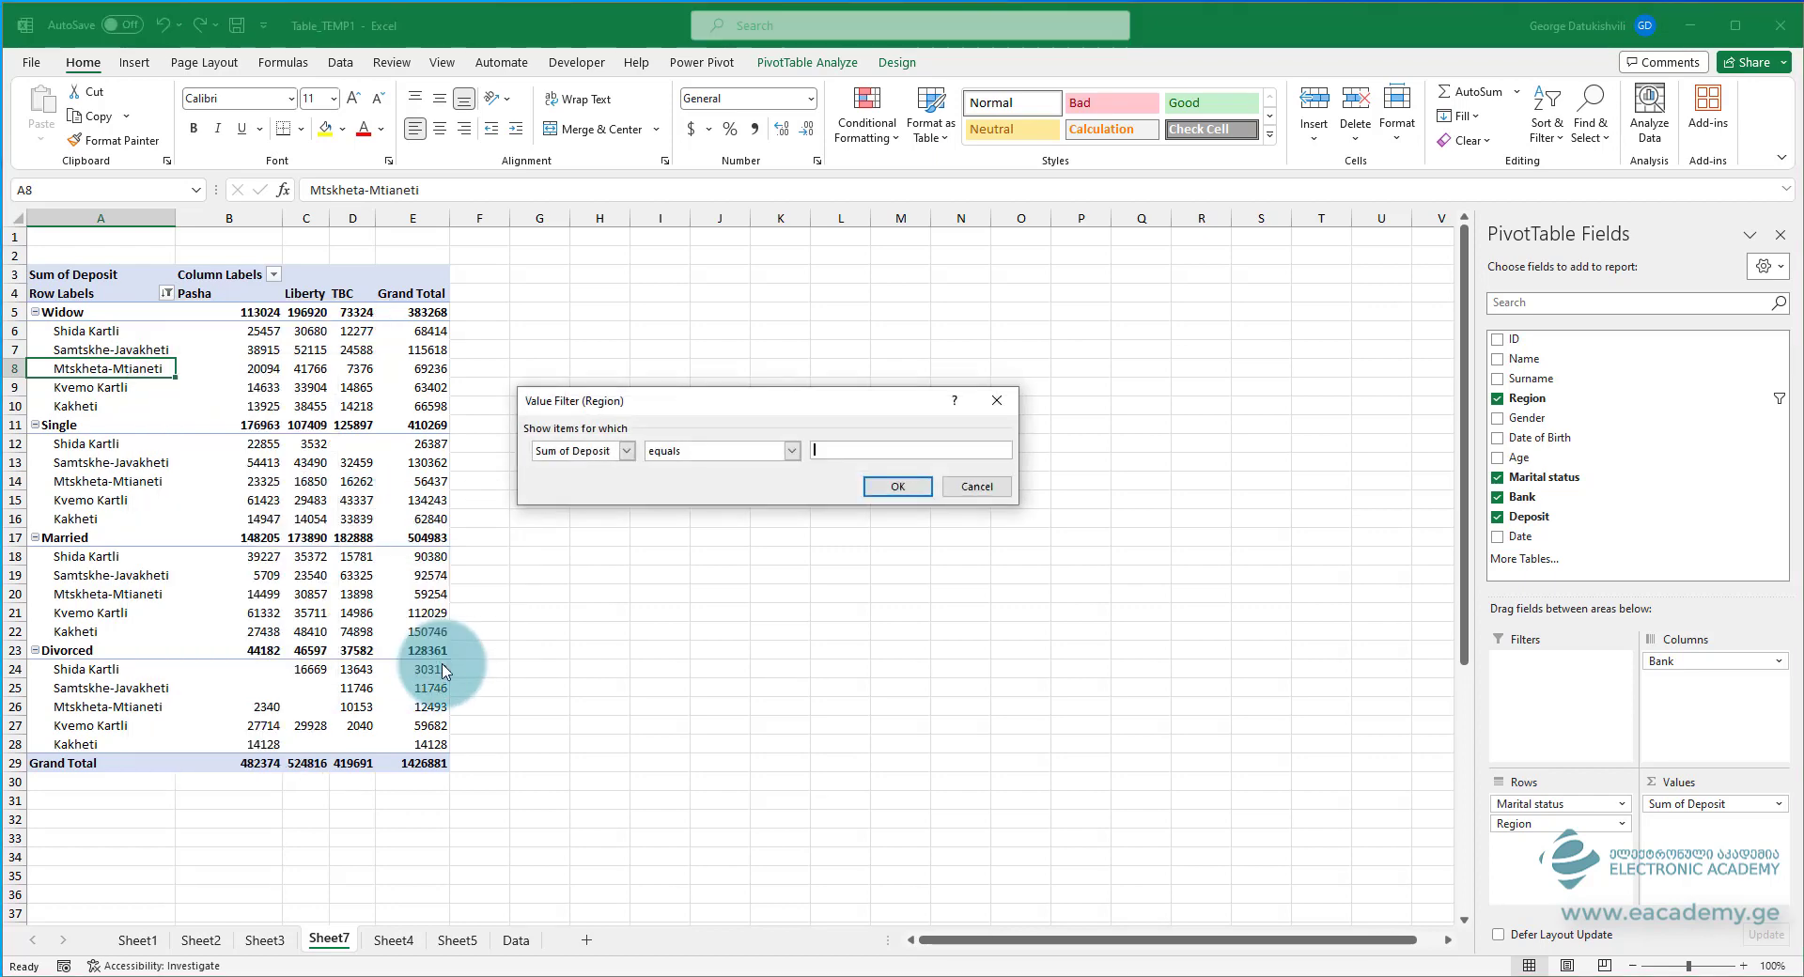
{"action": "left_click", "coordinate": [622, 459]}
{"action": "left_click", "coordinate": [575, 470]}
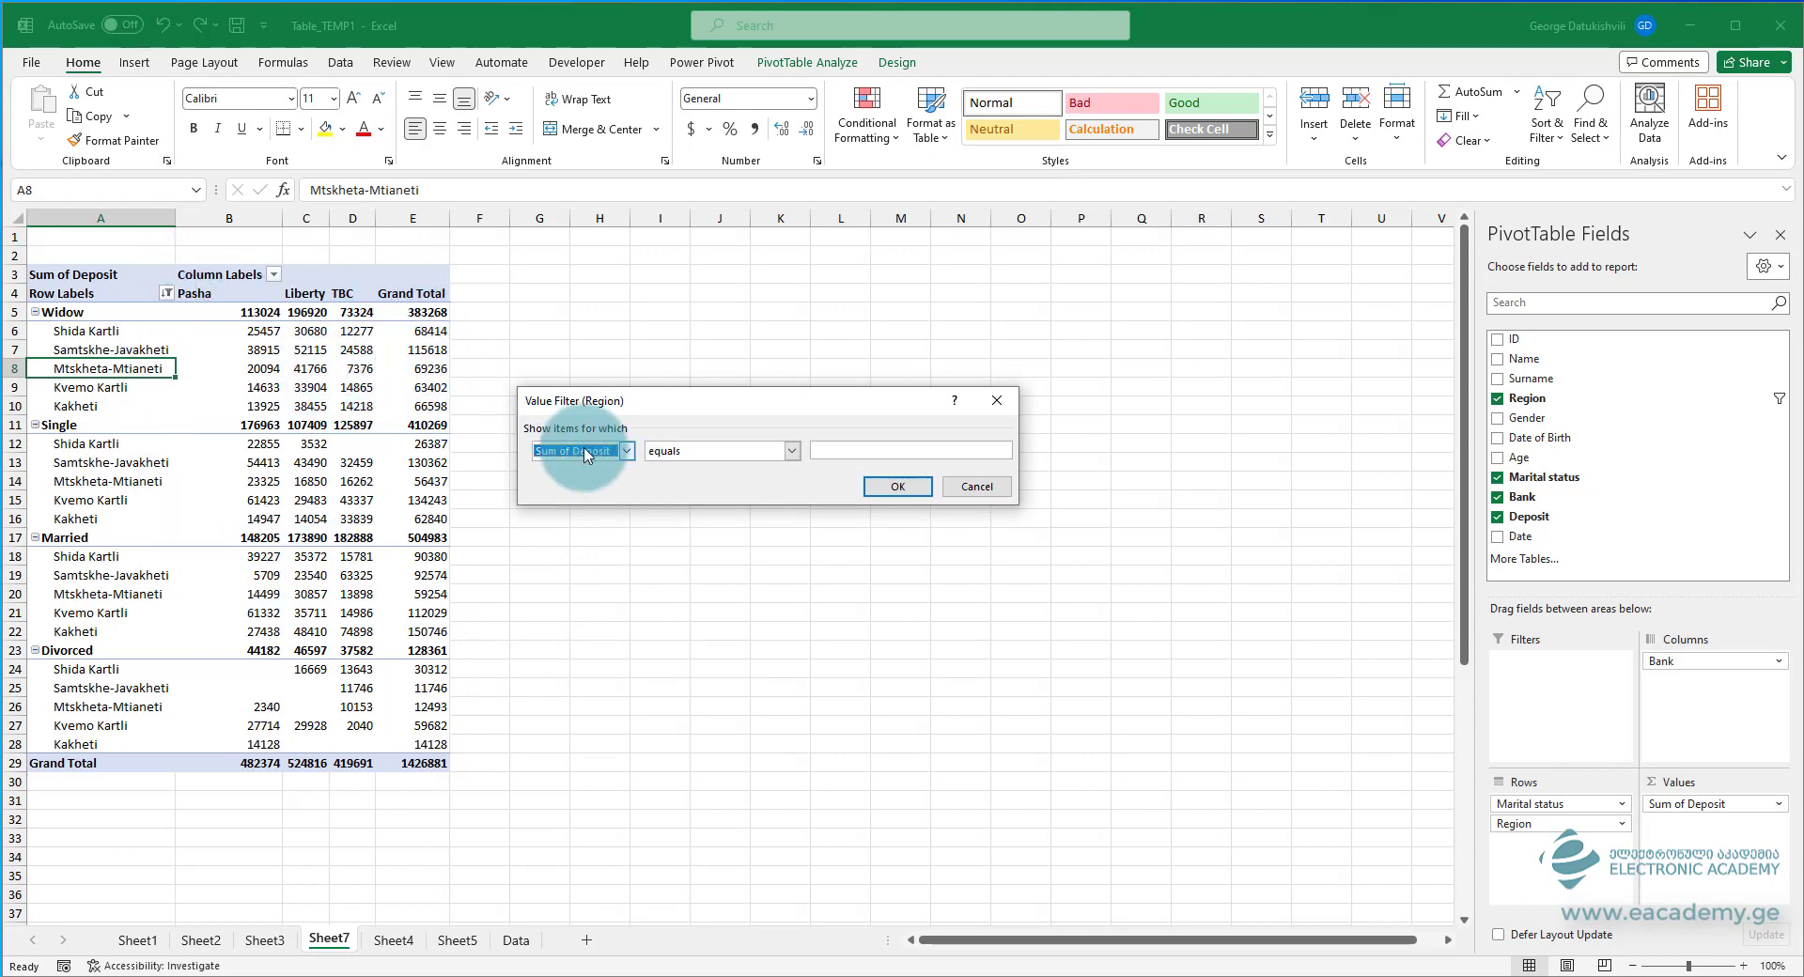
{"action": "left_click", "coordinate": [709, 460]}
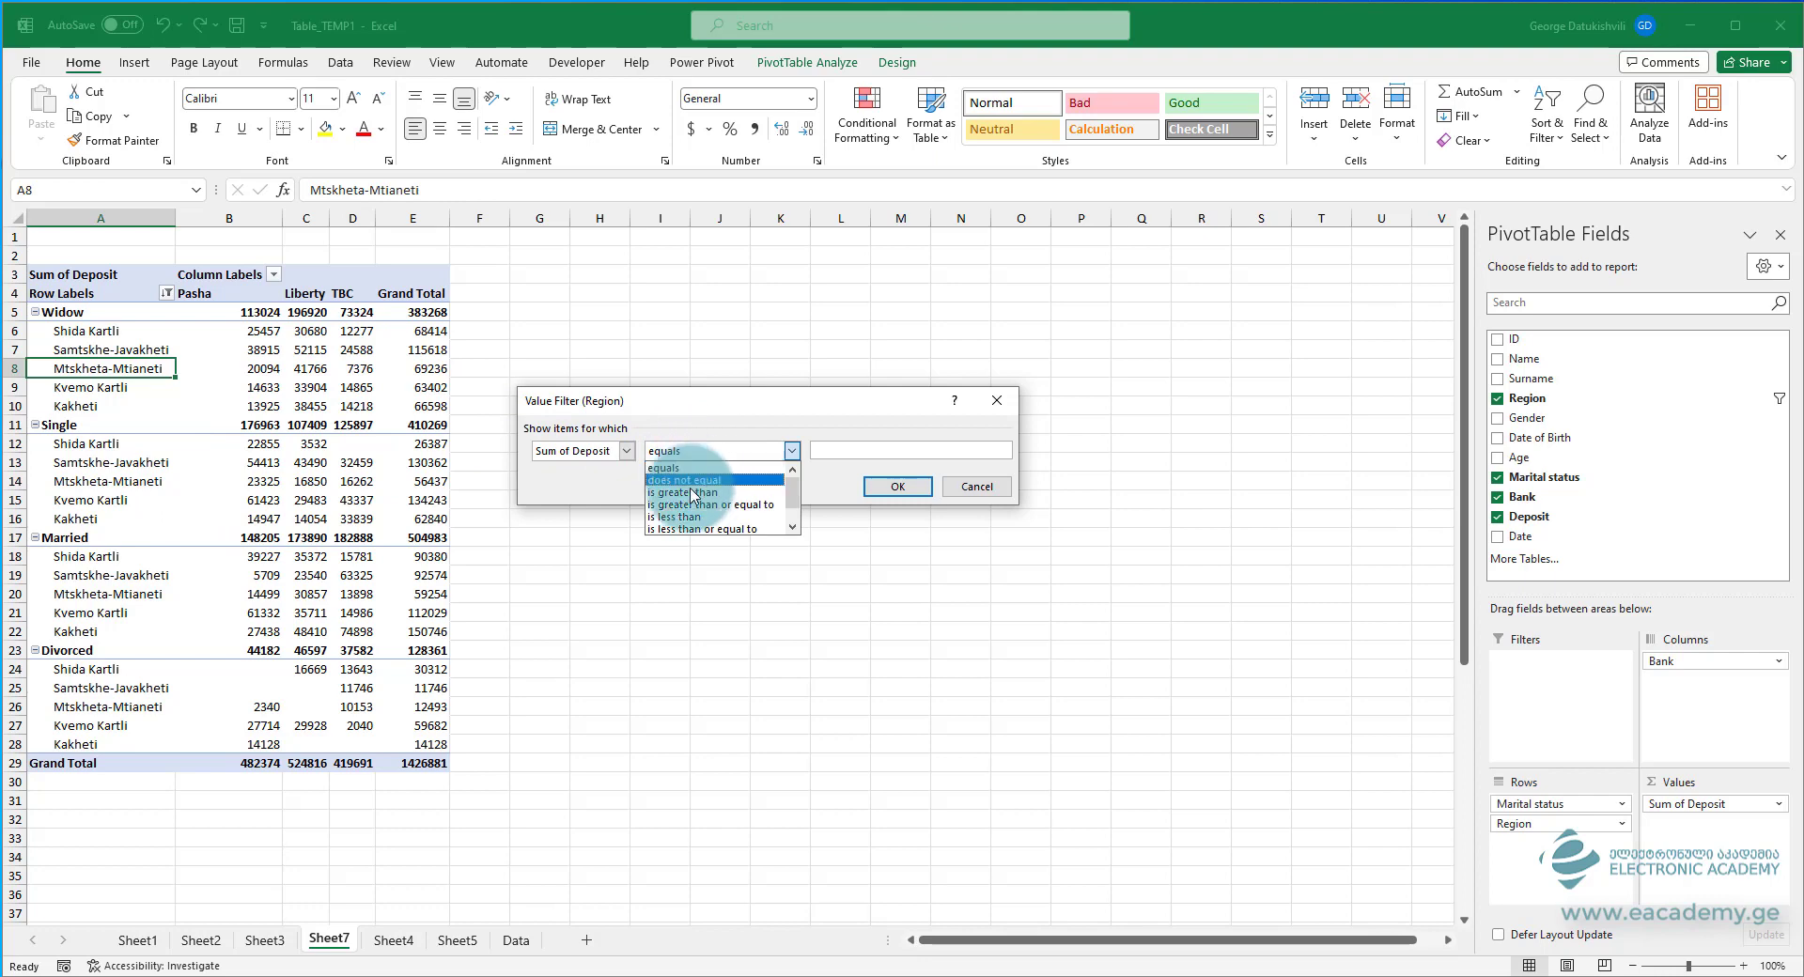
{"action": "left_click", "coordinate": [709, 493]}
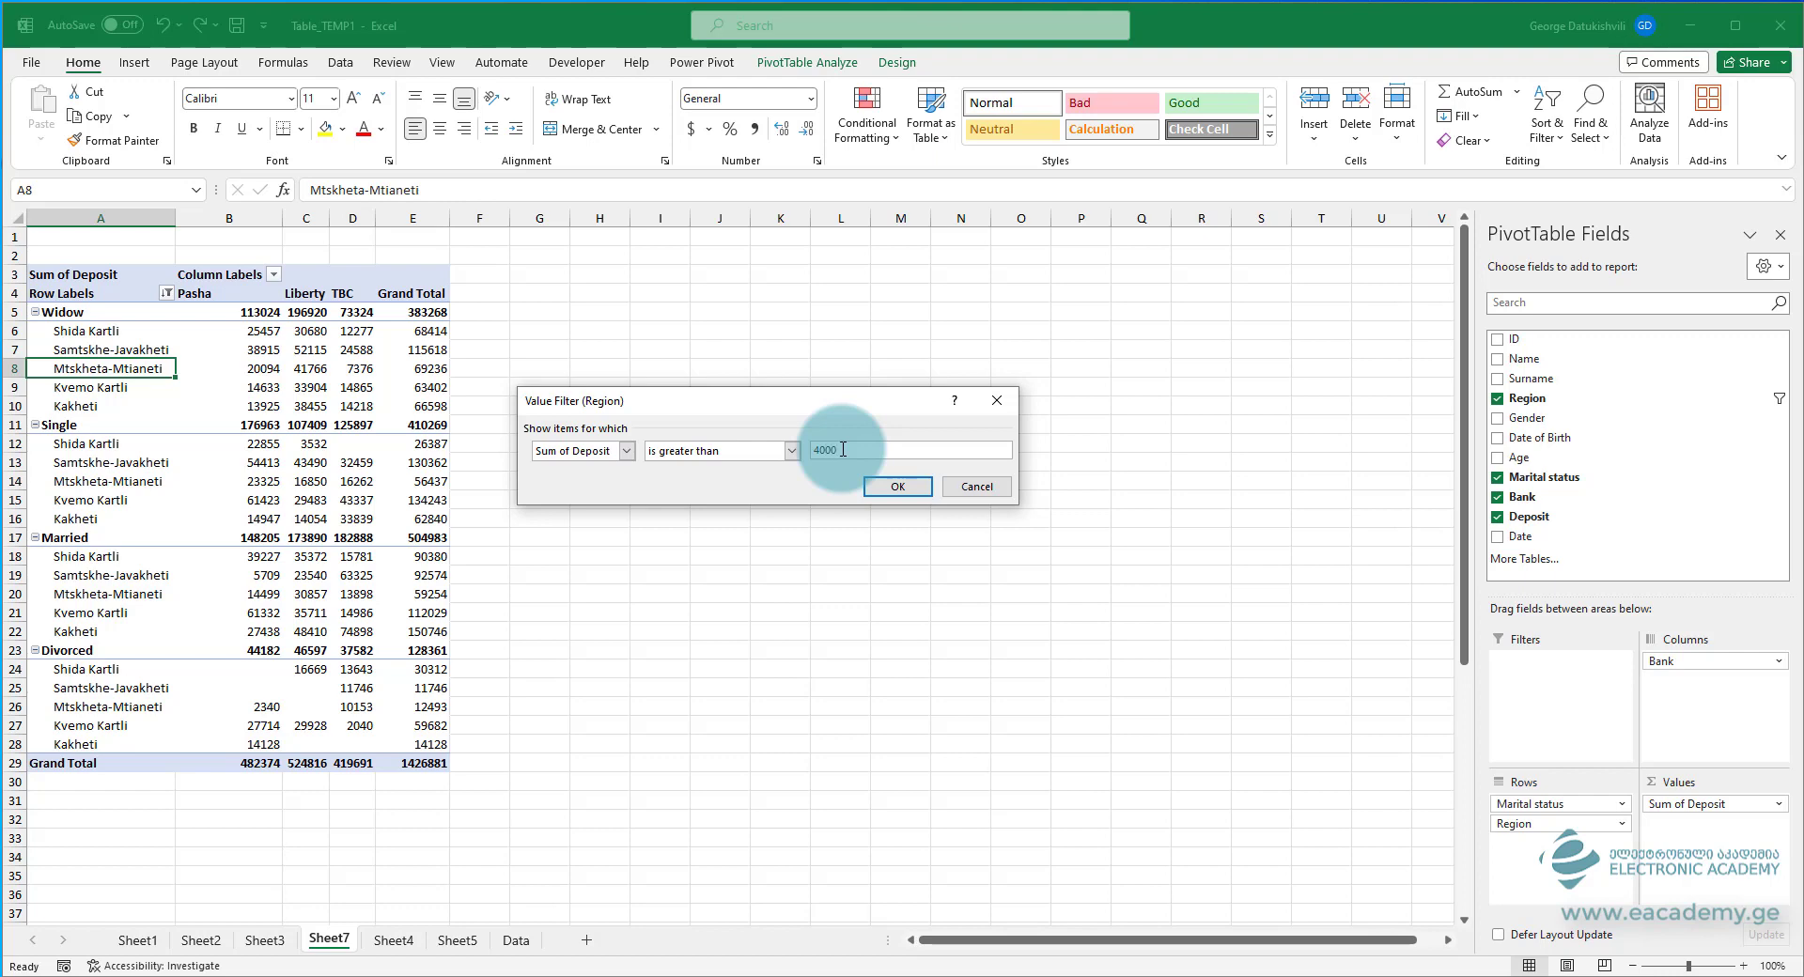
{"action": "key", "text": "Return"}
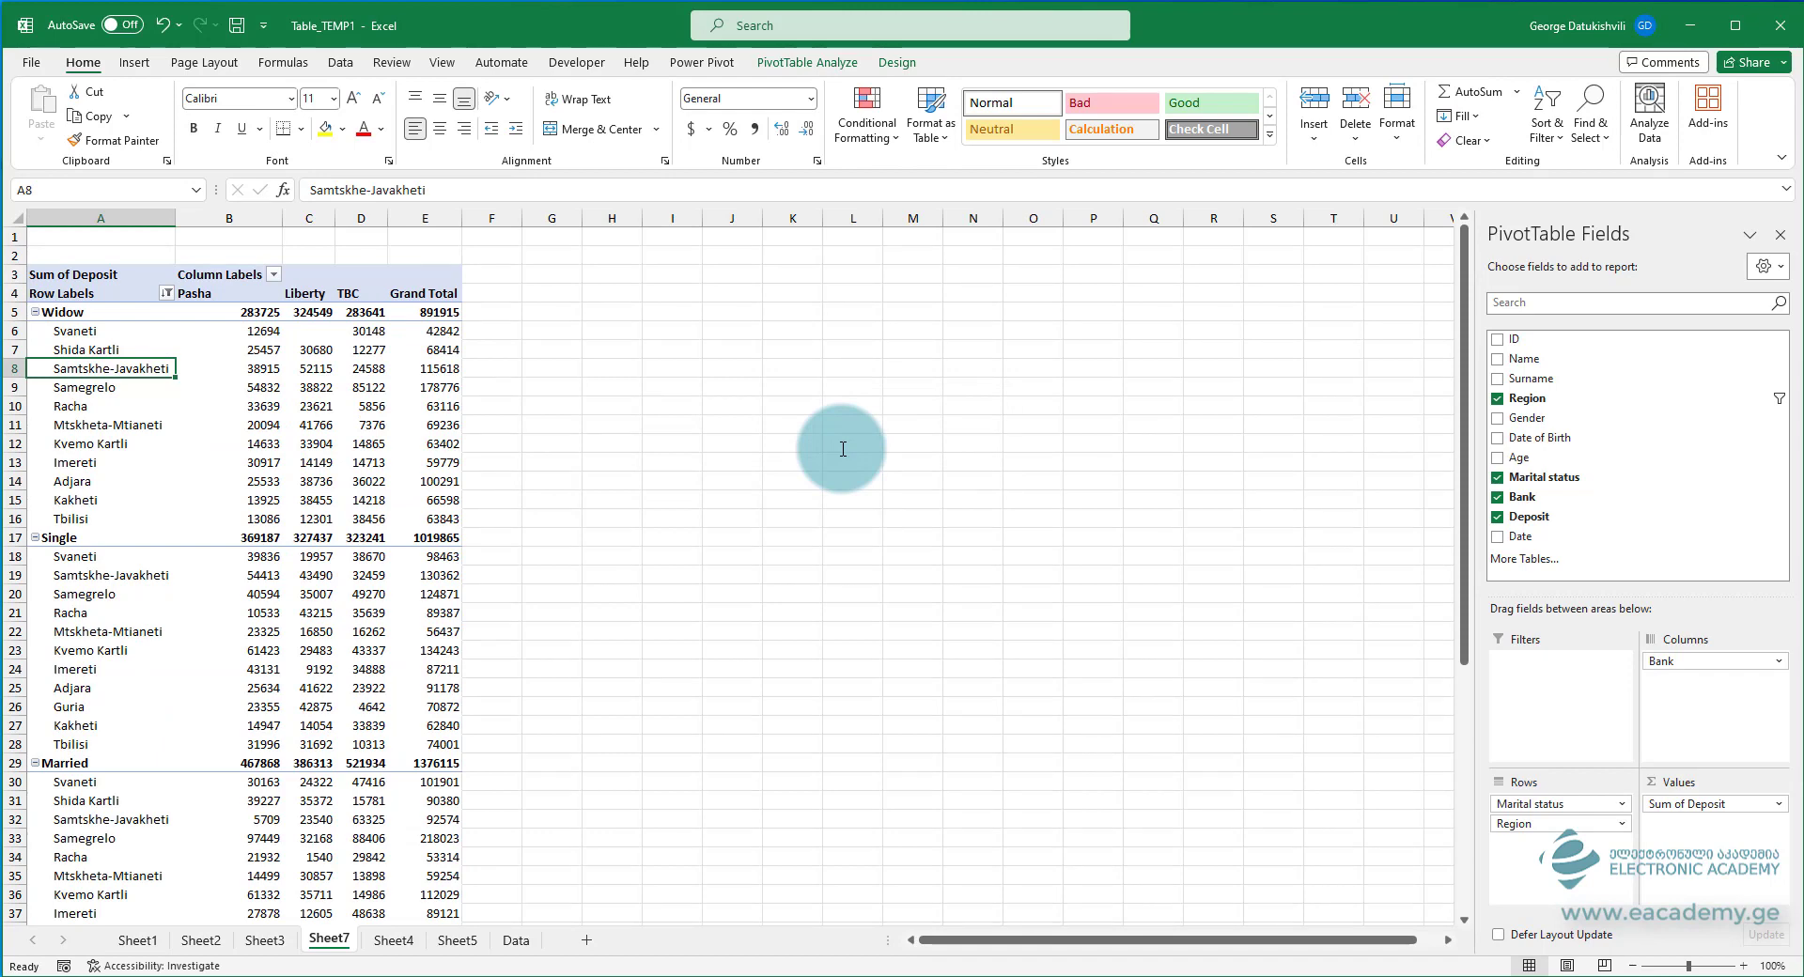
- Change the Region field's value filter condition to is less than, keeping 40000 as the Sum of Deposit limit
{"action": "right_click", "coordinate": [124, 371]}
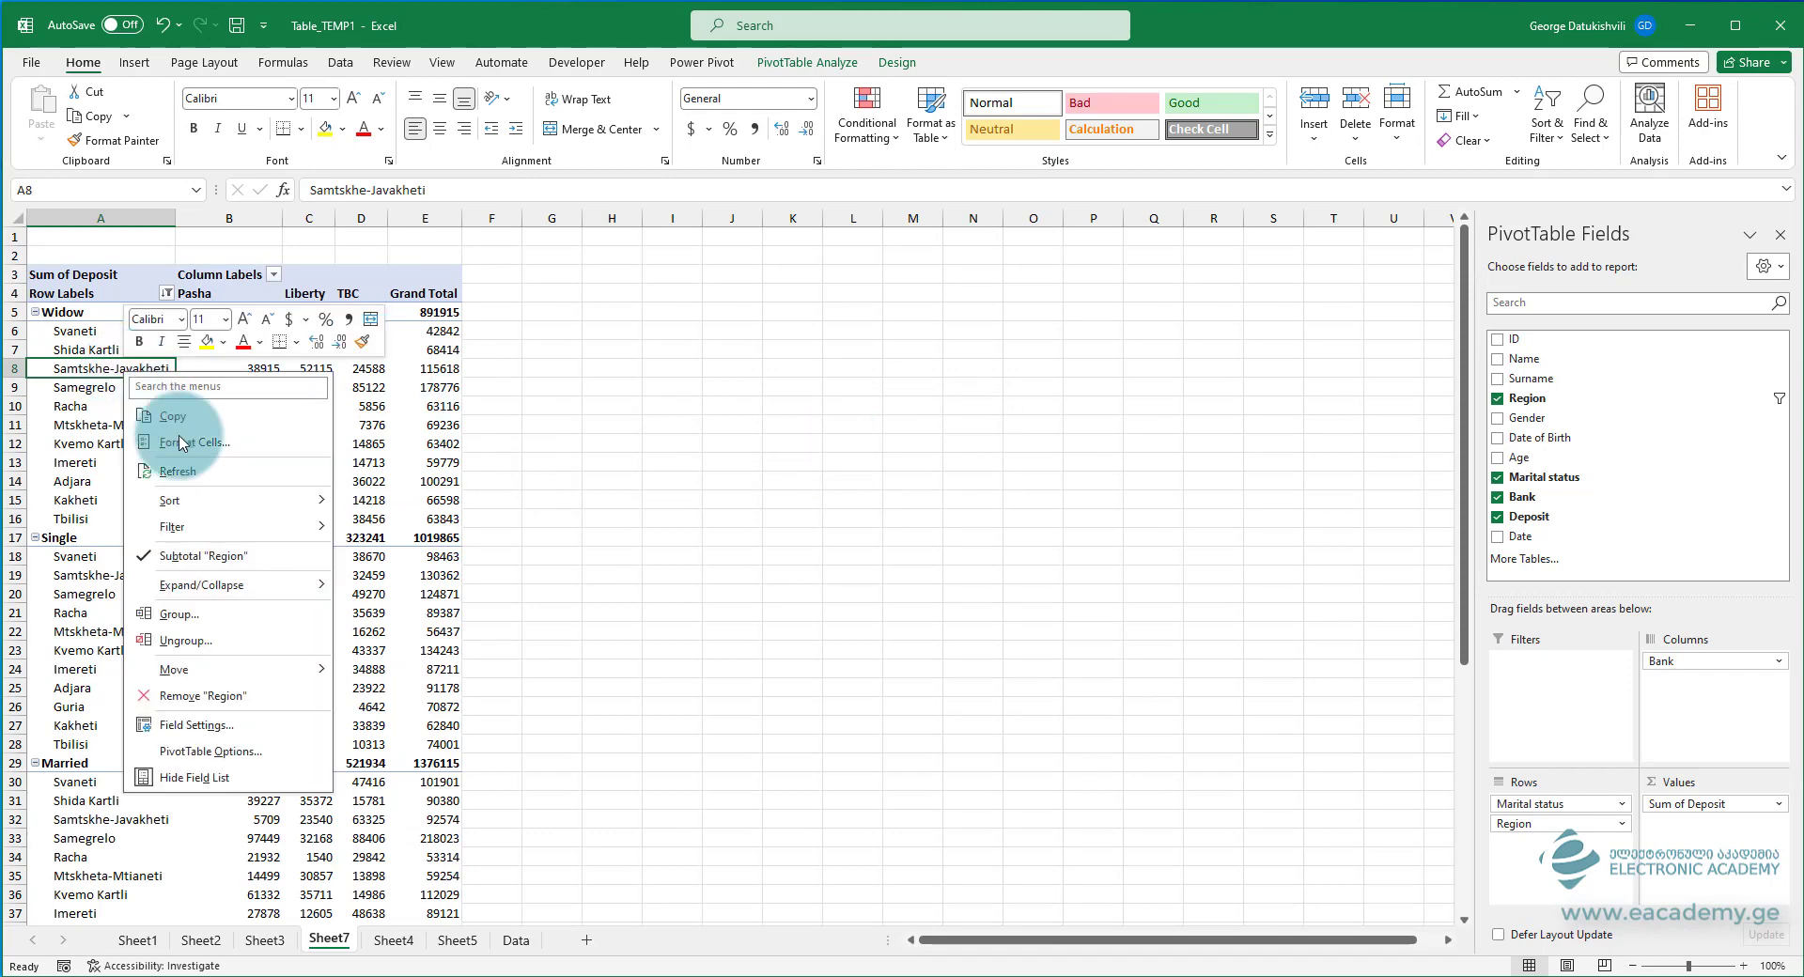
{"action": "mouse_move", "coordinate": [343, 526]}
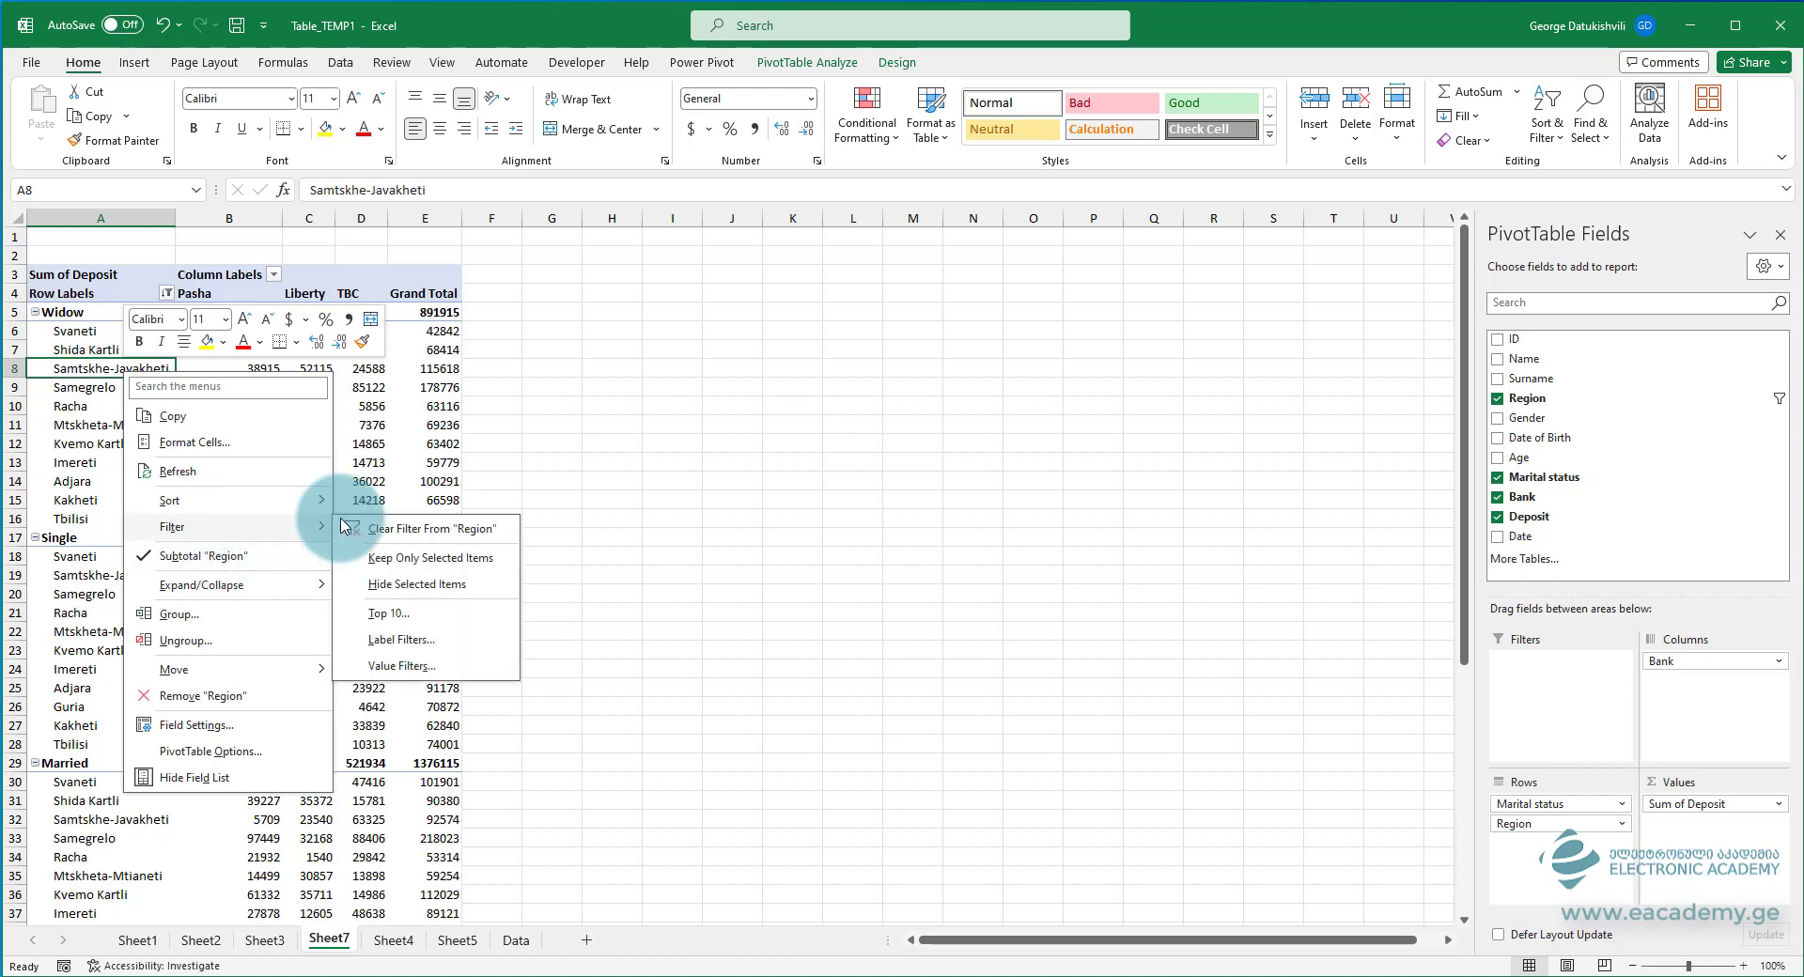
{"action": "left_click", "coordinate": [420, 669]}
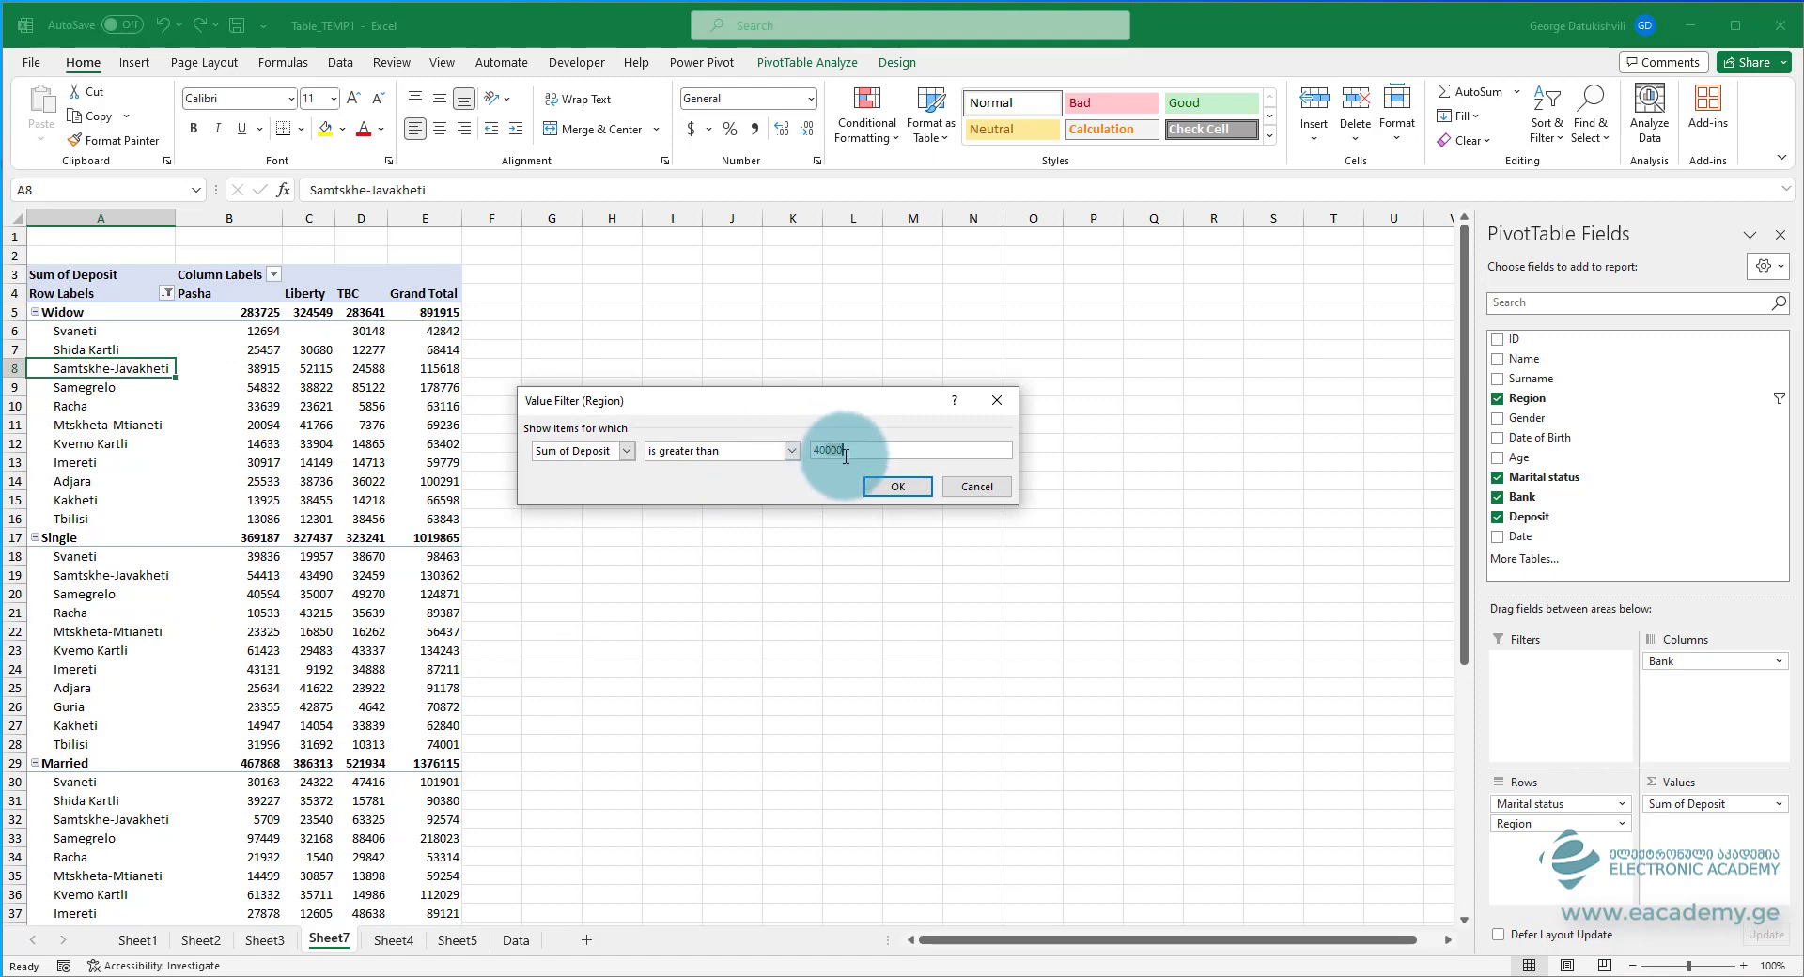
{"action": "left_click_drag", "start_coordinate": [845, 452], "coordinate": [827, 452]}
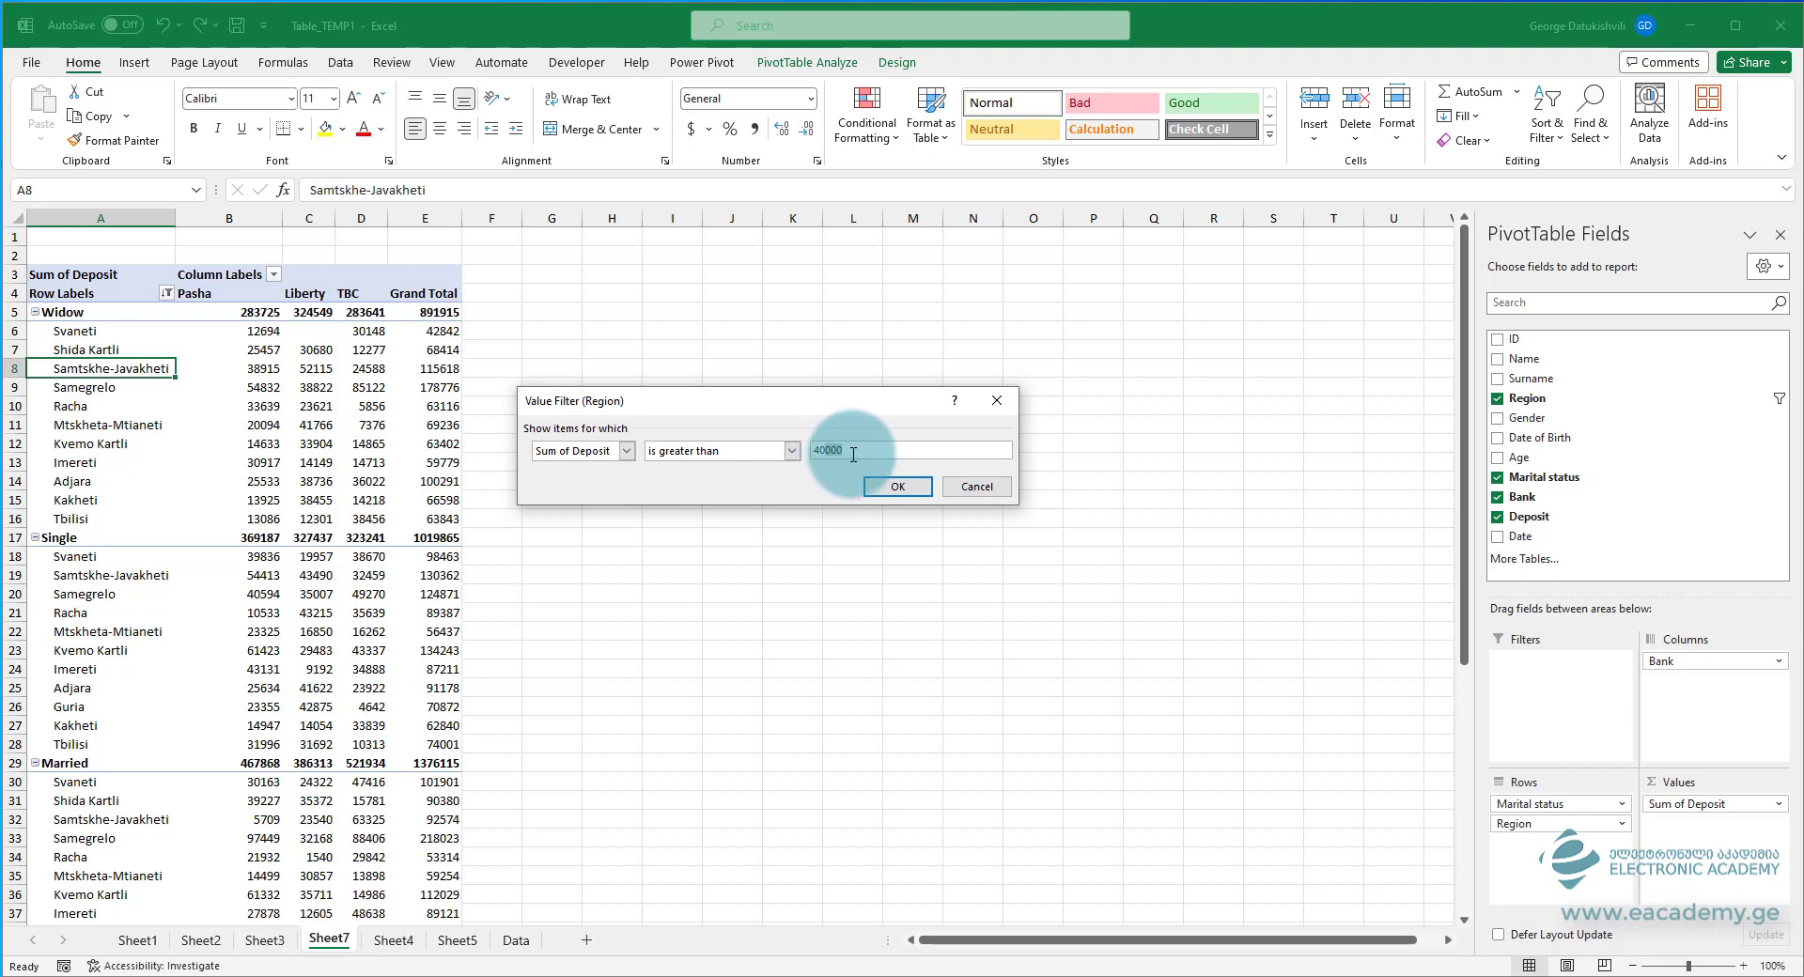
{"action": "left_click", "coordinate": [792, 452]}
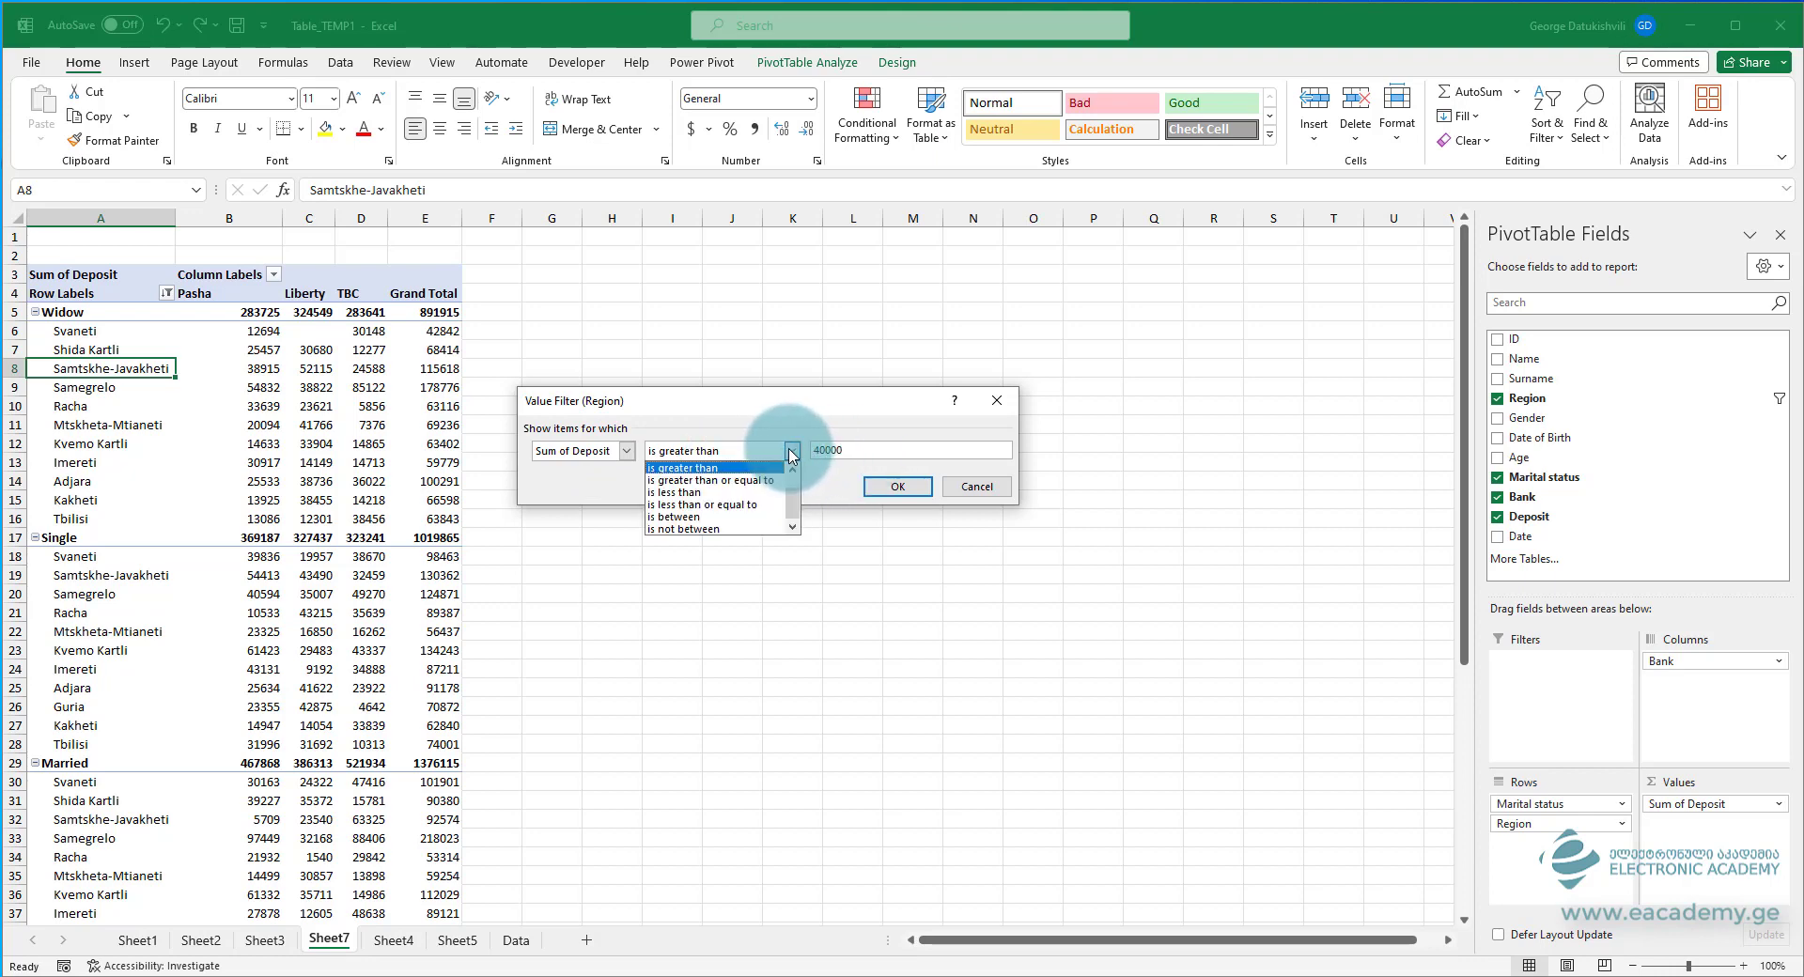
{"action": "left_click", "coordinate": [714, 493]}
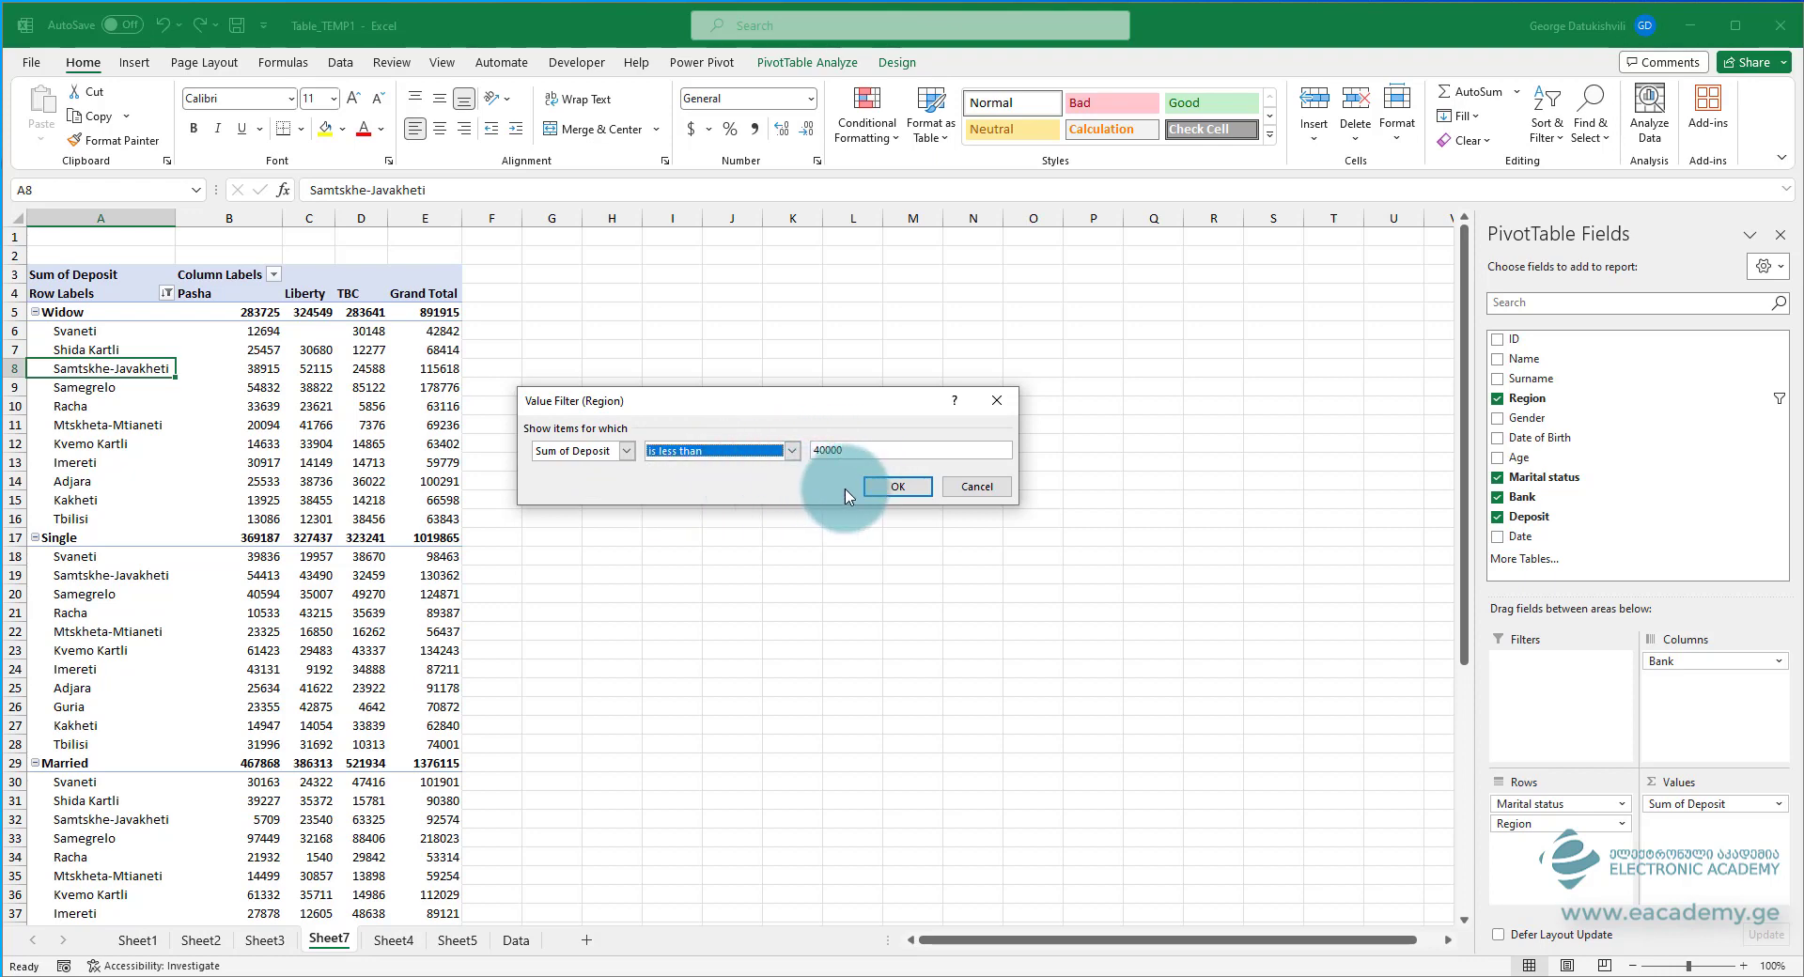
{"action": "left_click", "coordinate": [897, 486]}
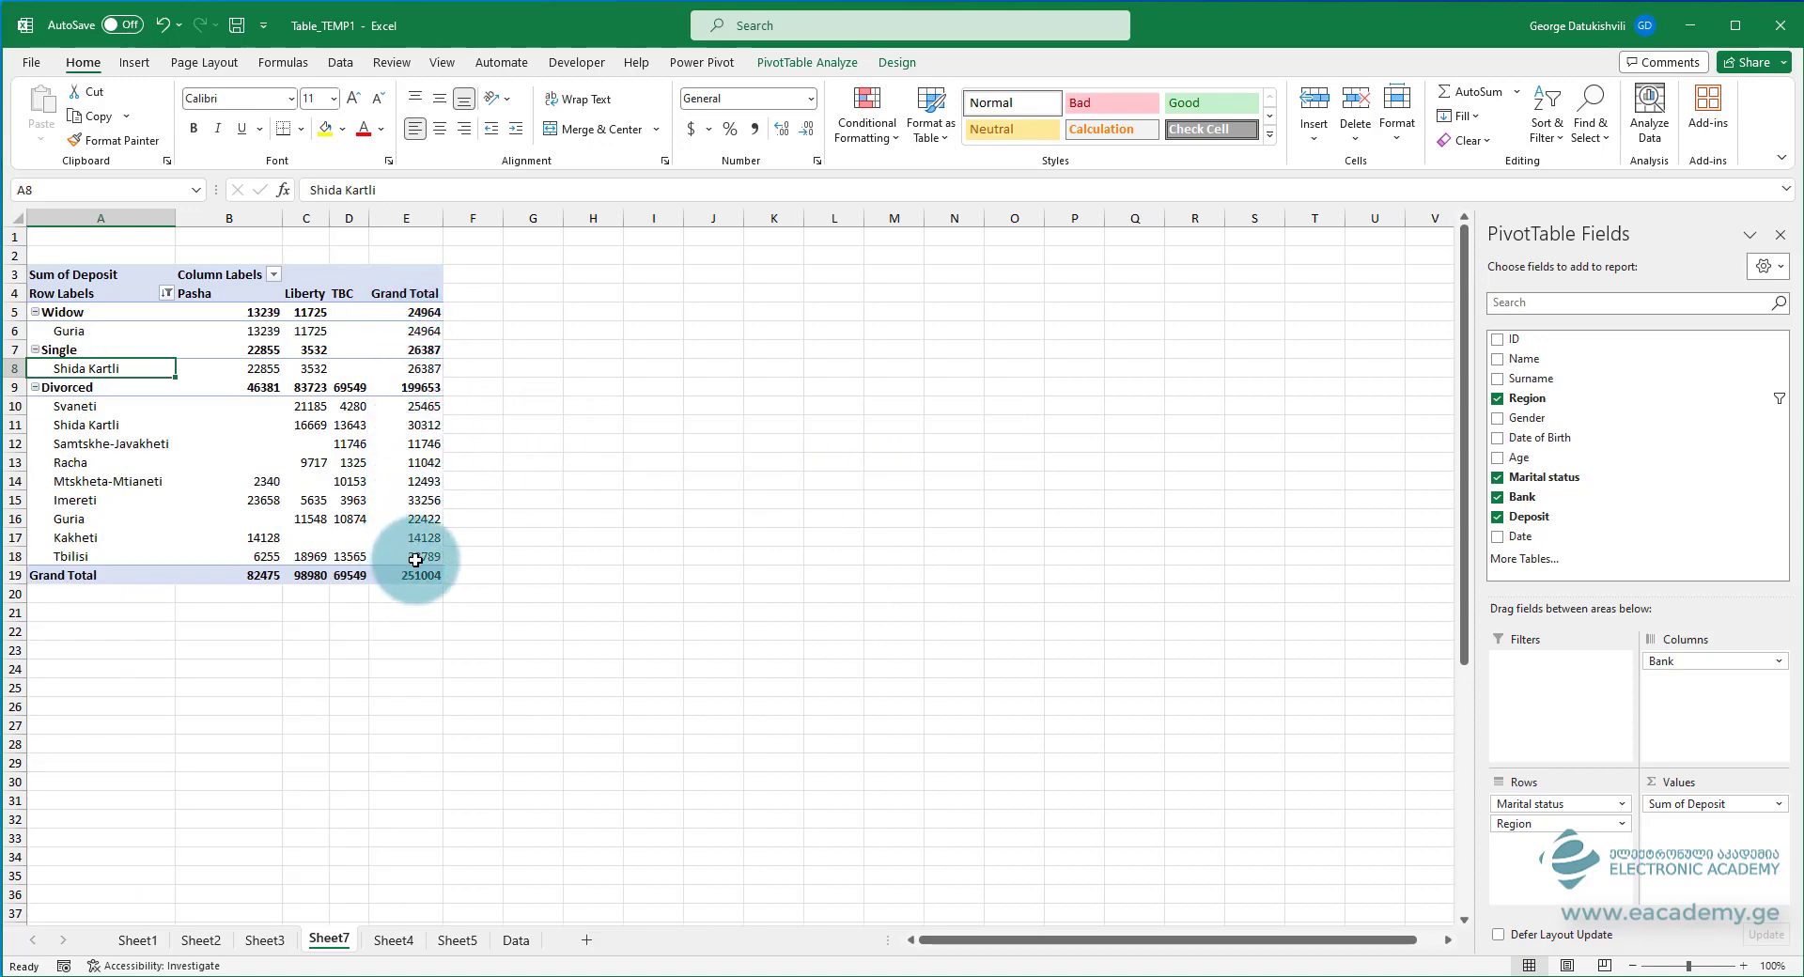
- Review the comparison conditions and value fields offered by the Region field's value filter, and cancel the dialog
{"action": "mouse_move", "coordinate": [425, 466]}
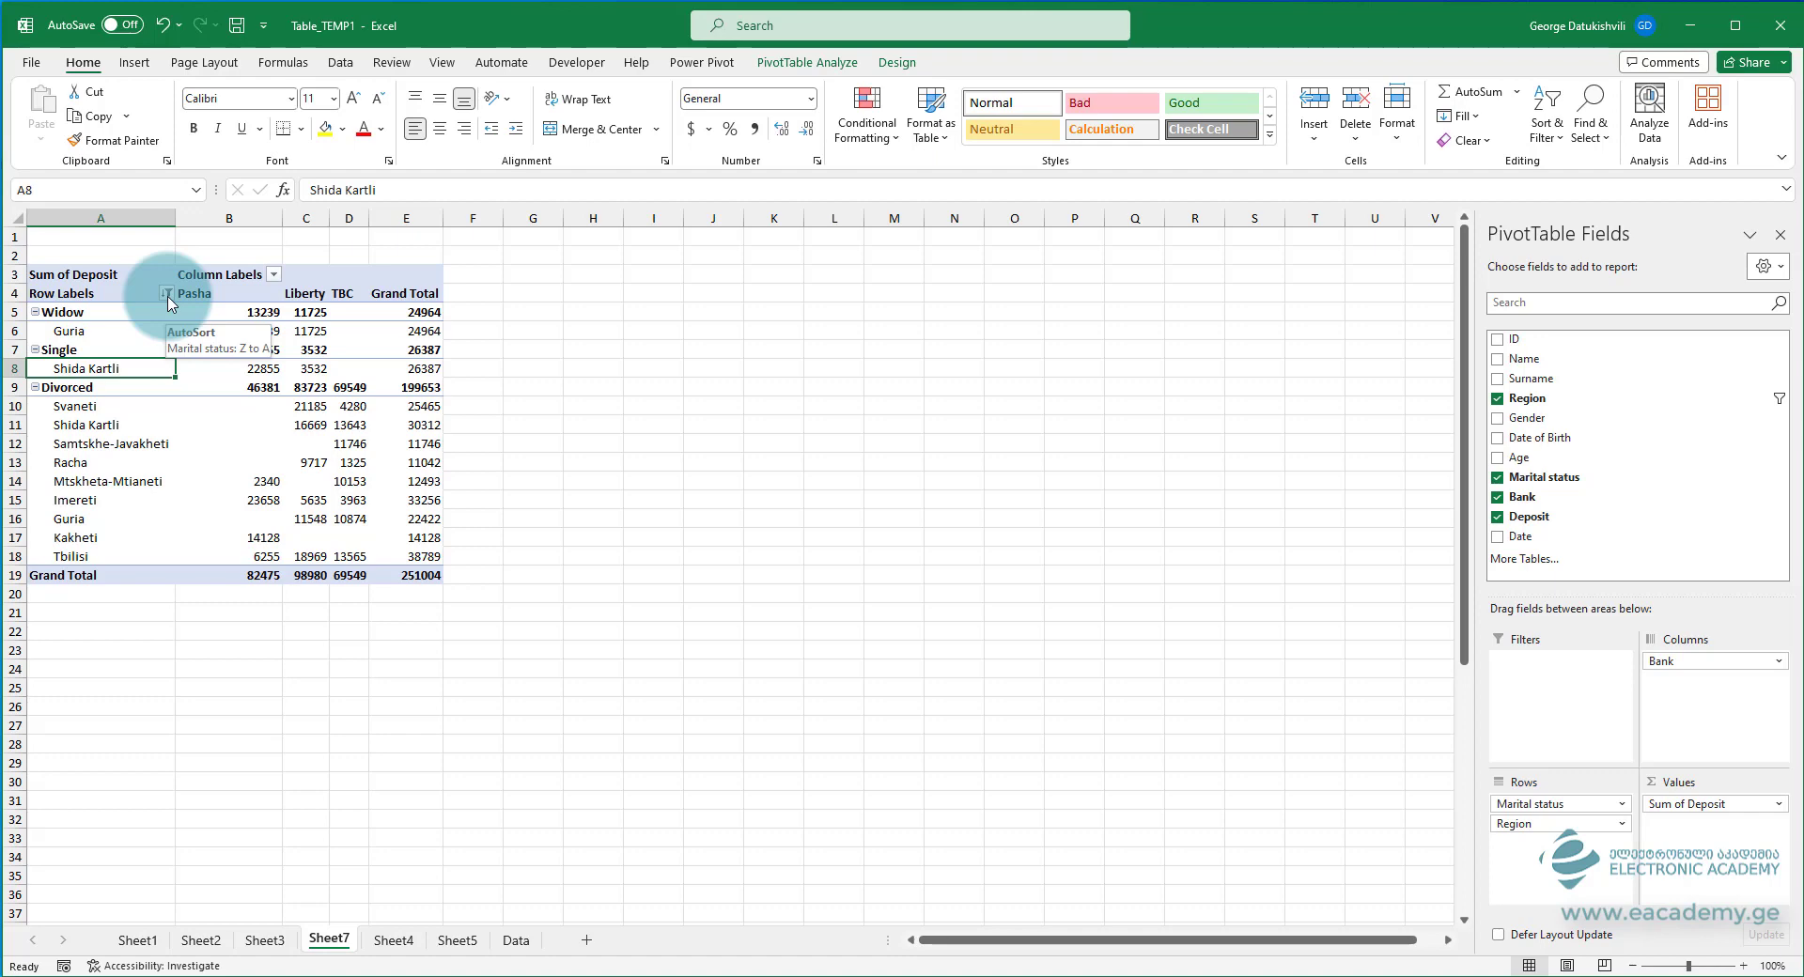
{"action": "right_click", "coordinate": [120, 368]}
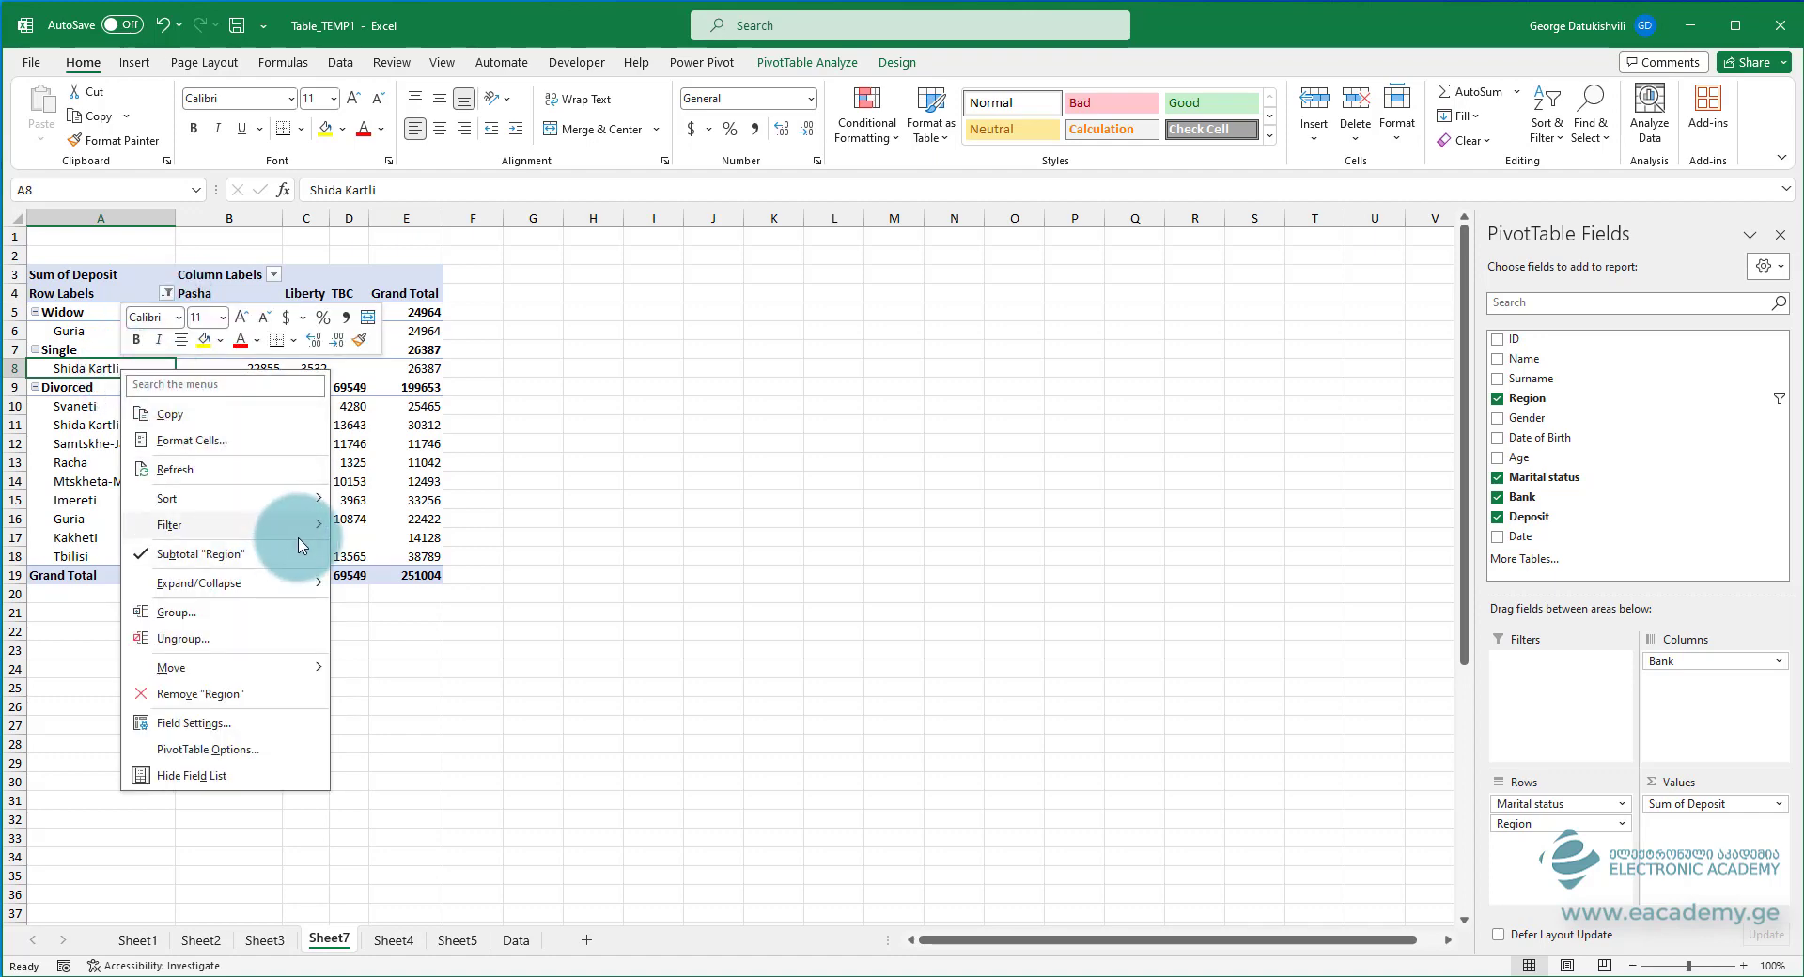
{"action": "mouse_move", "coordinate": [297, 528]}
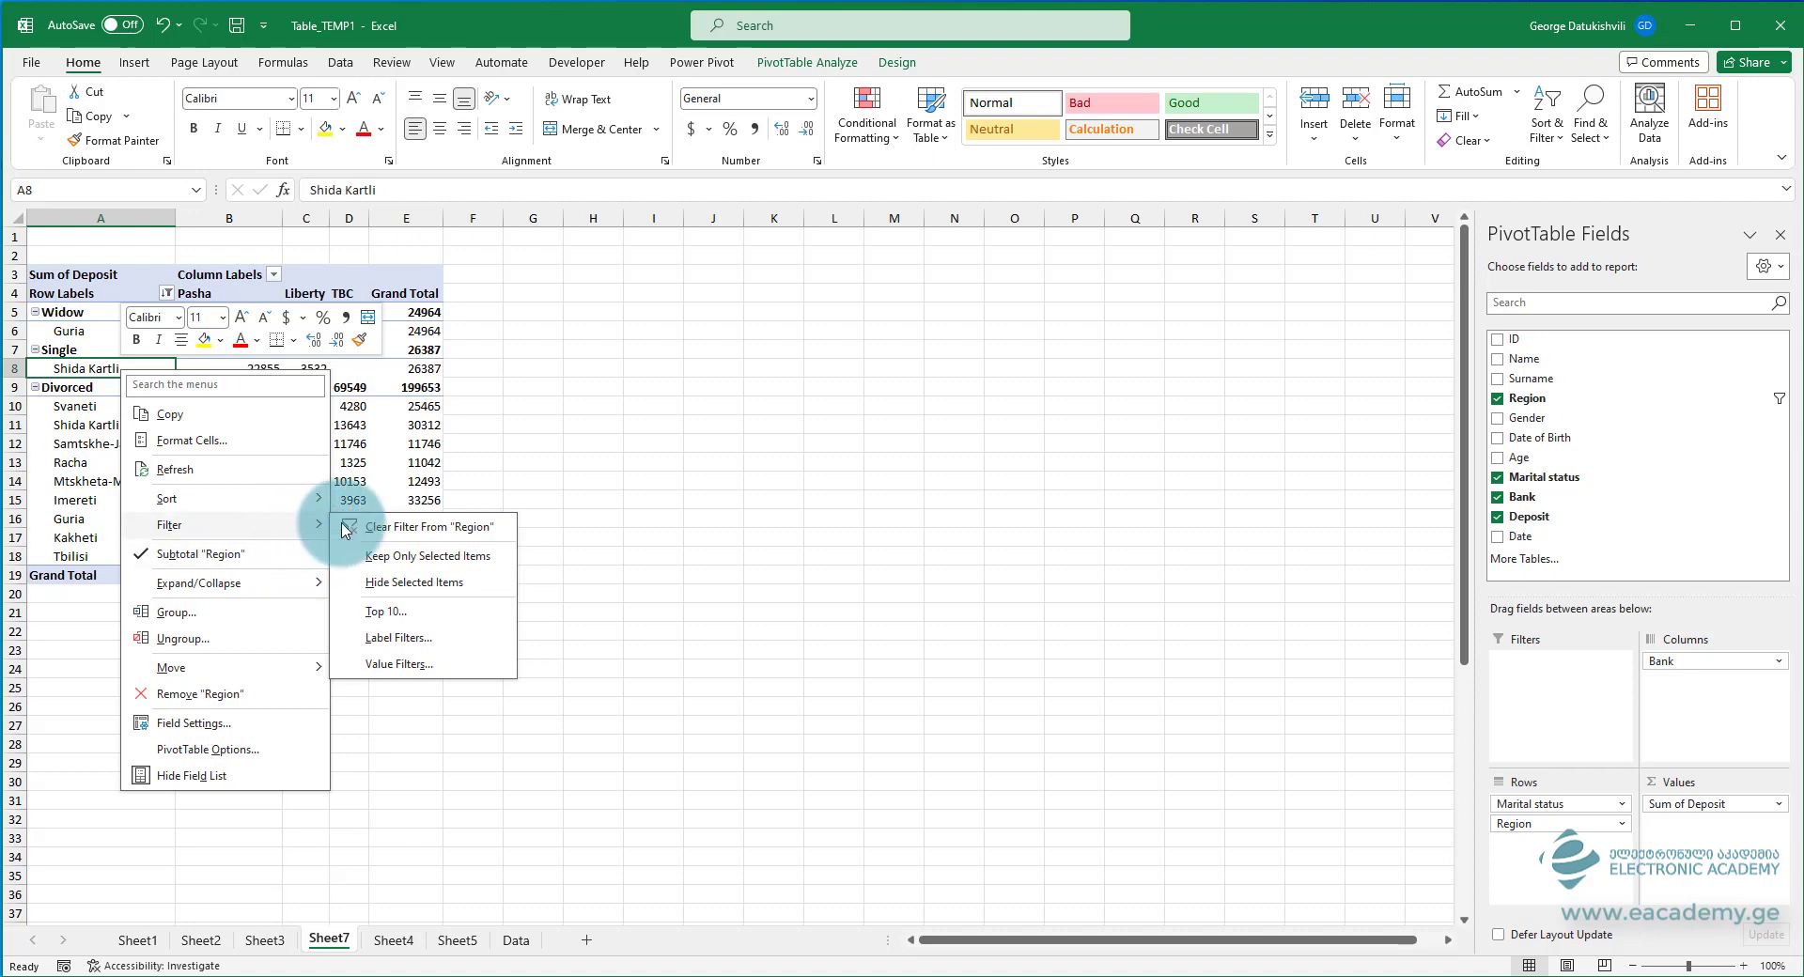
{"action": "left_click", "coordinate": [425, 667]}
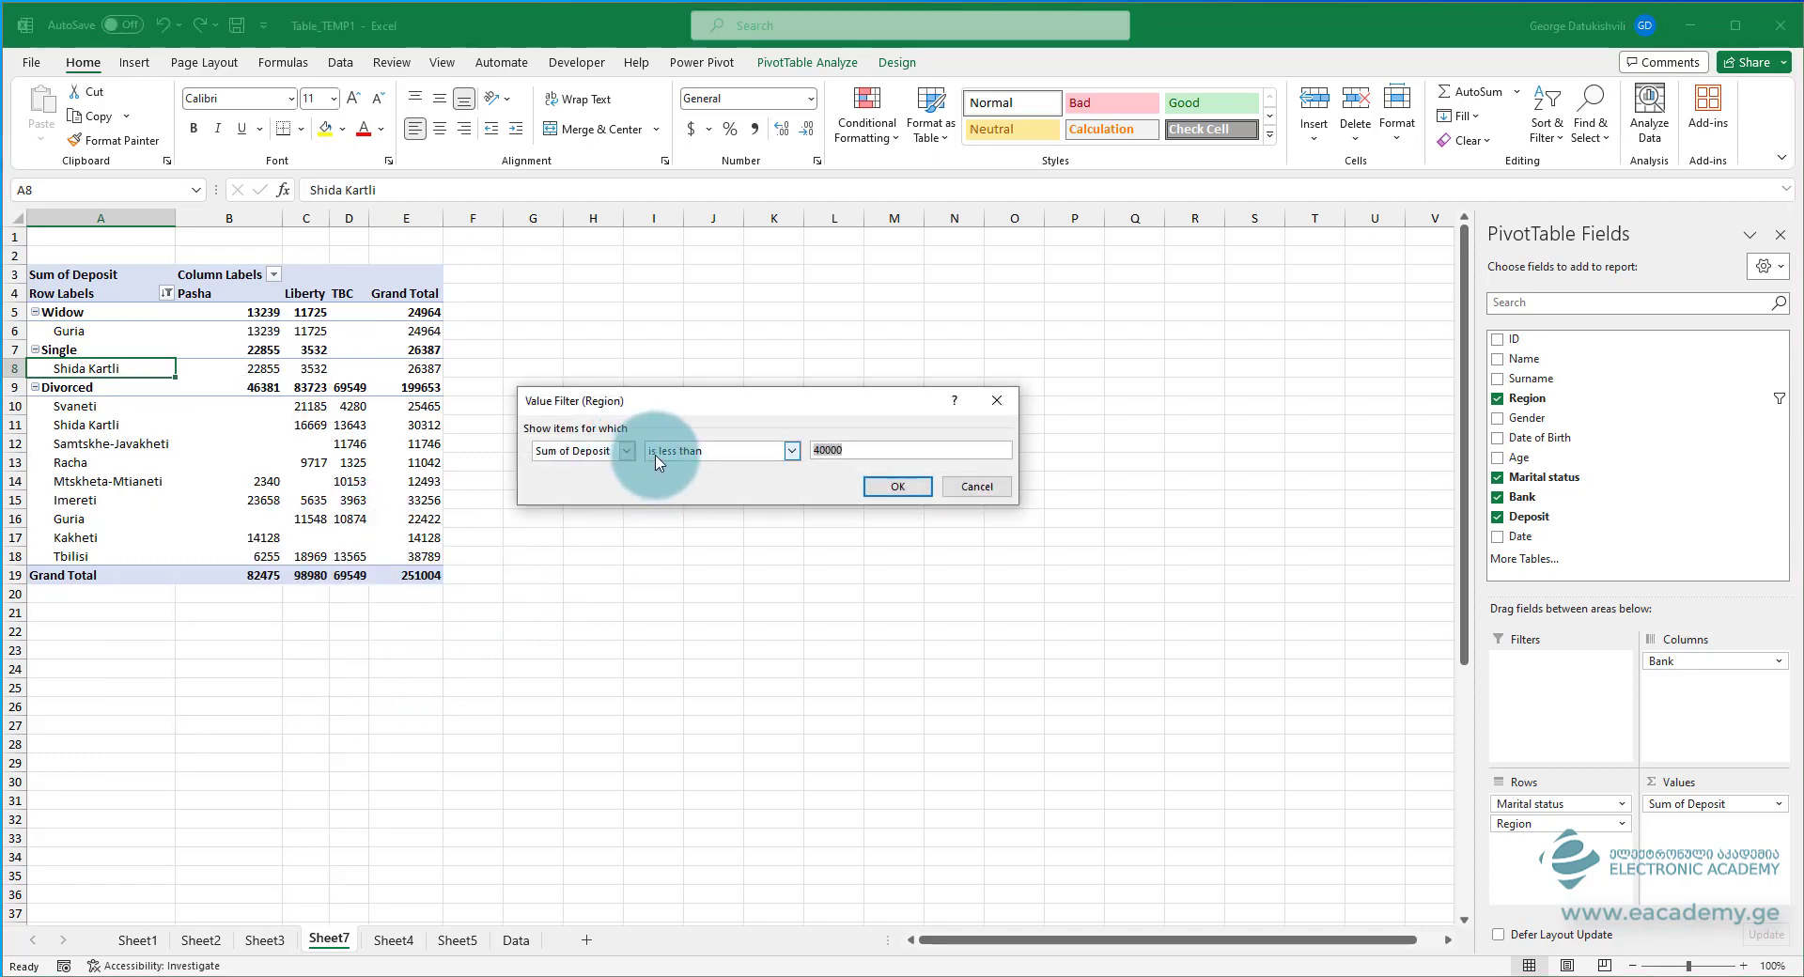
{"action": "left_click", "coordinate": [663, 452]}
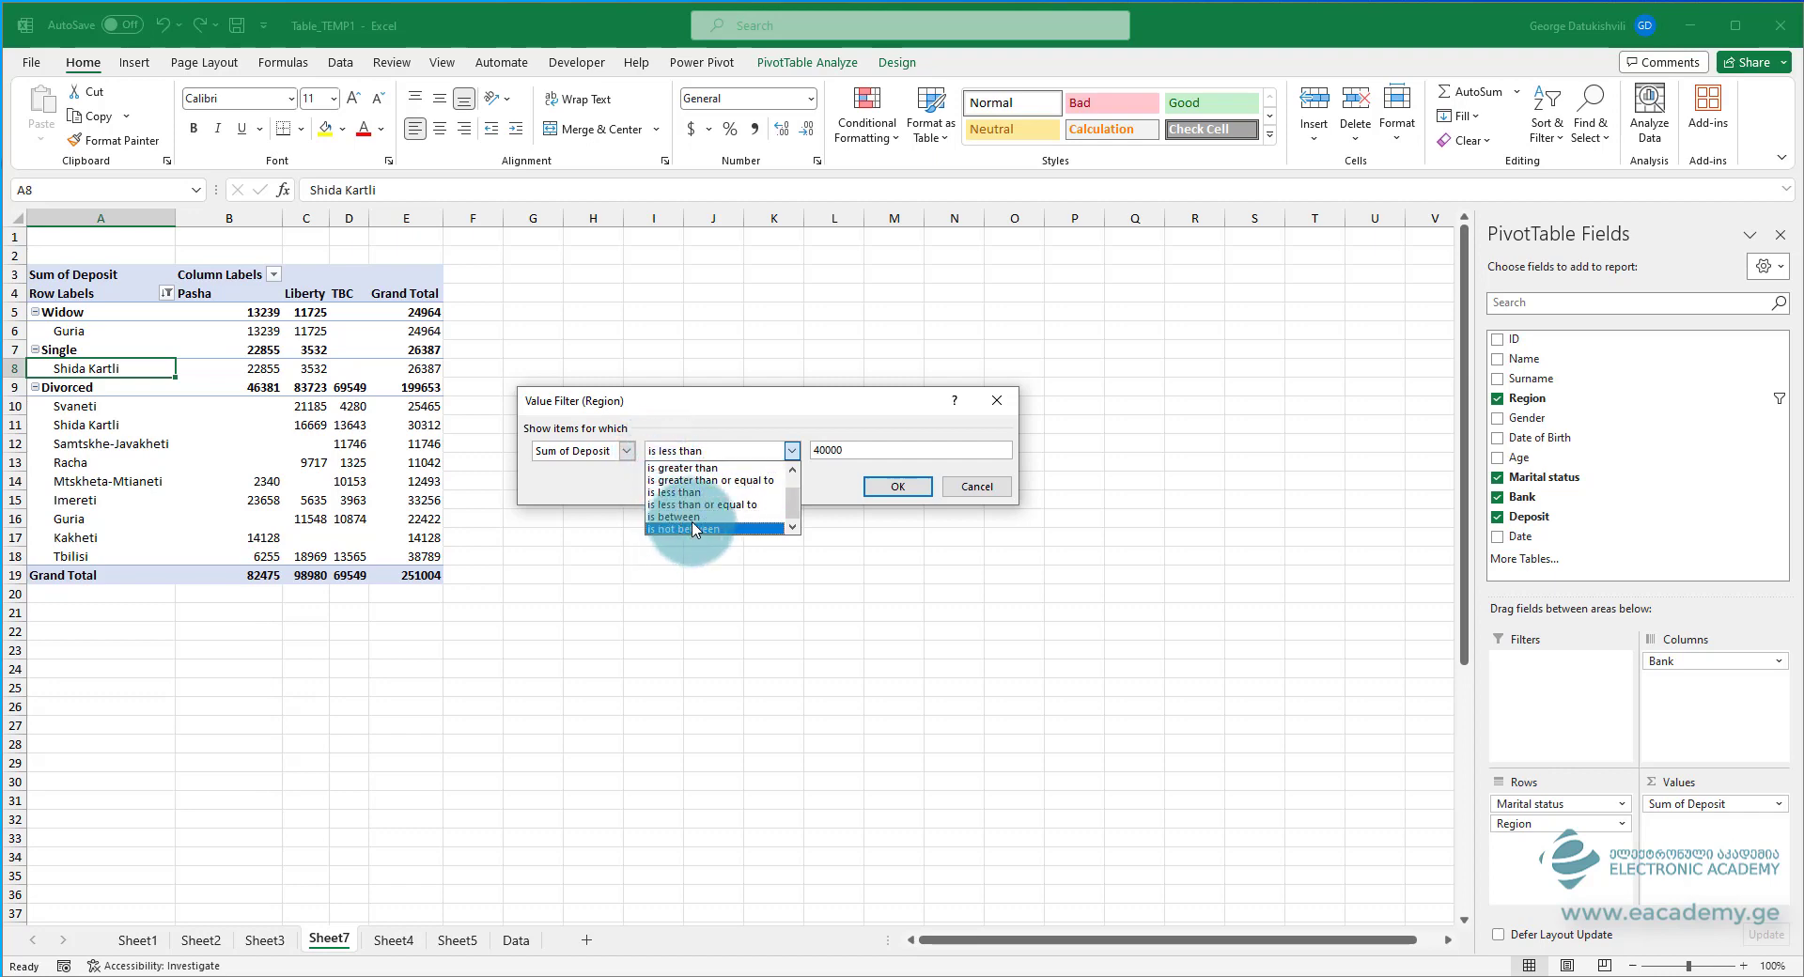
{"action": "scroll", "coordinate": [733, 532], "scroll_direction": "up", "scroll_amount": 1}
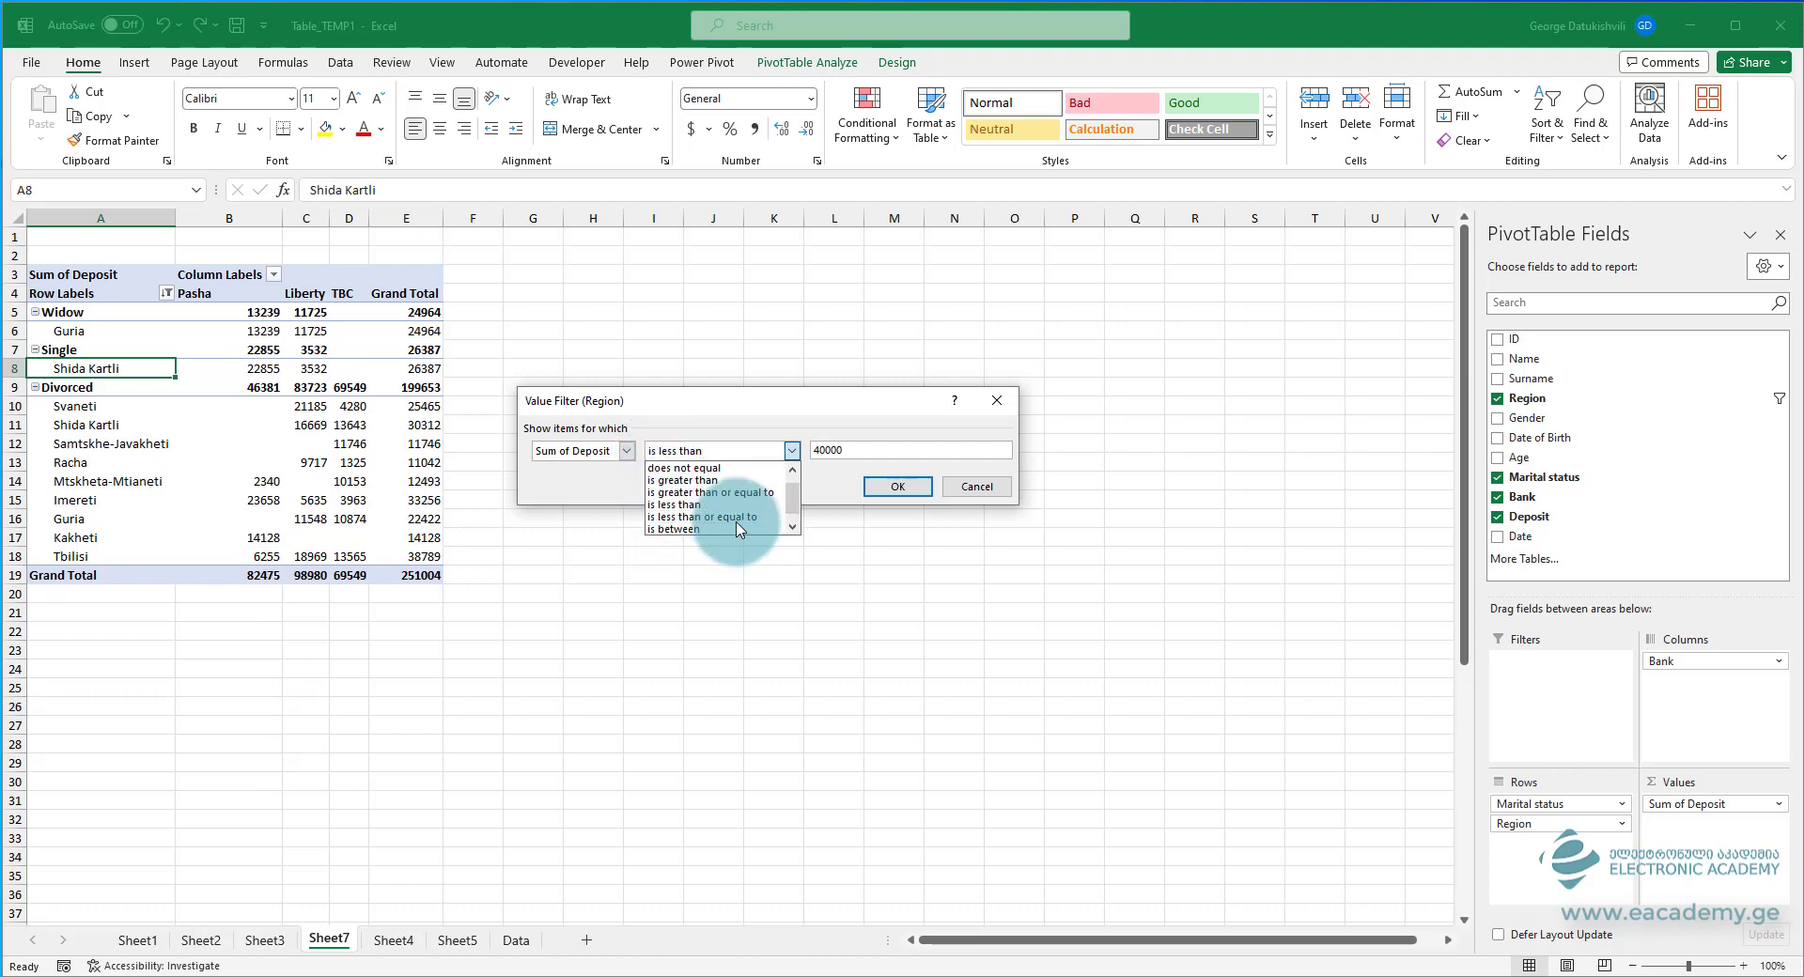
{"action": "scroll", "coordinate": [686, 470], "scroll_direction": "up", "scroll_amount": 1}
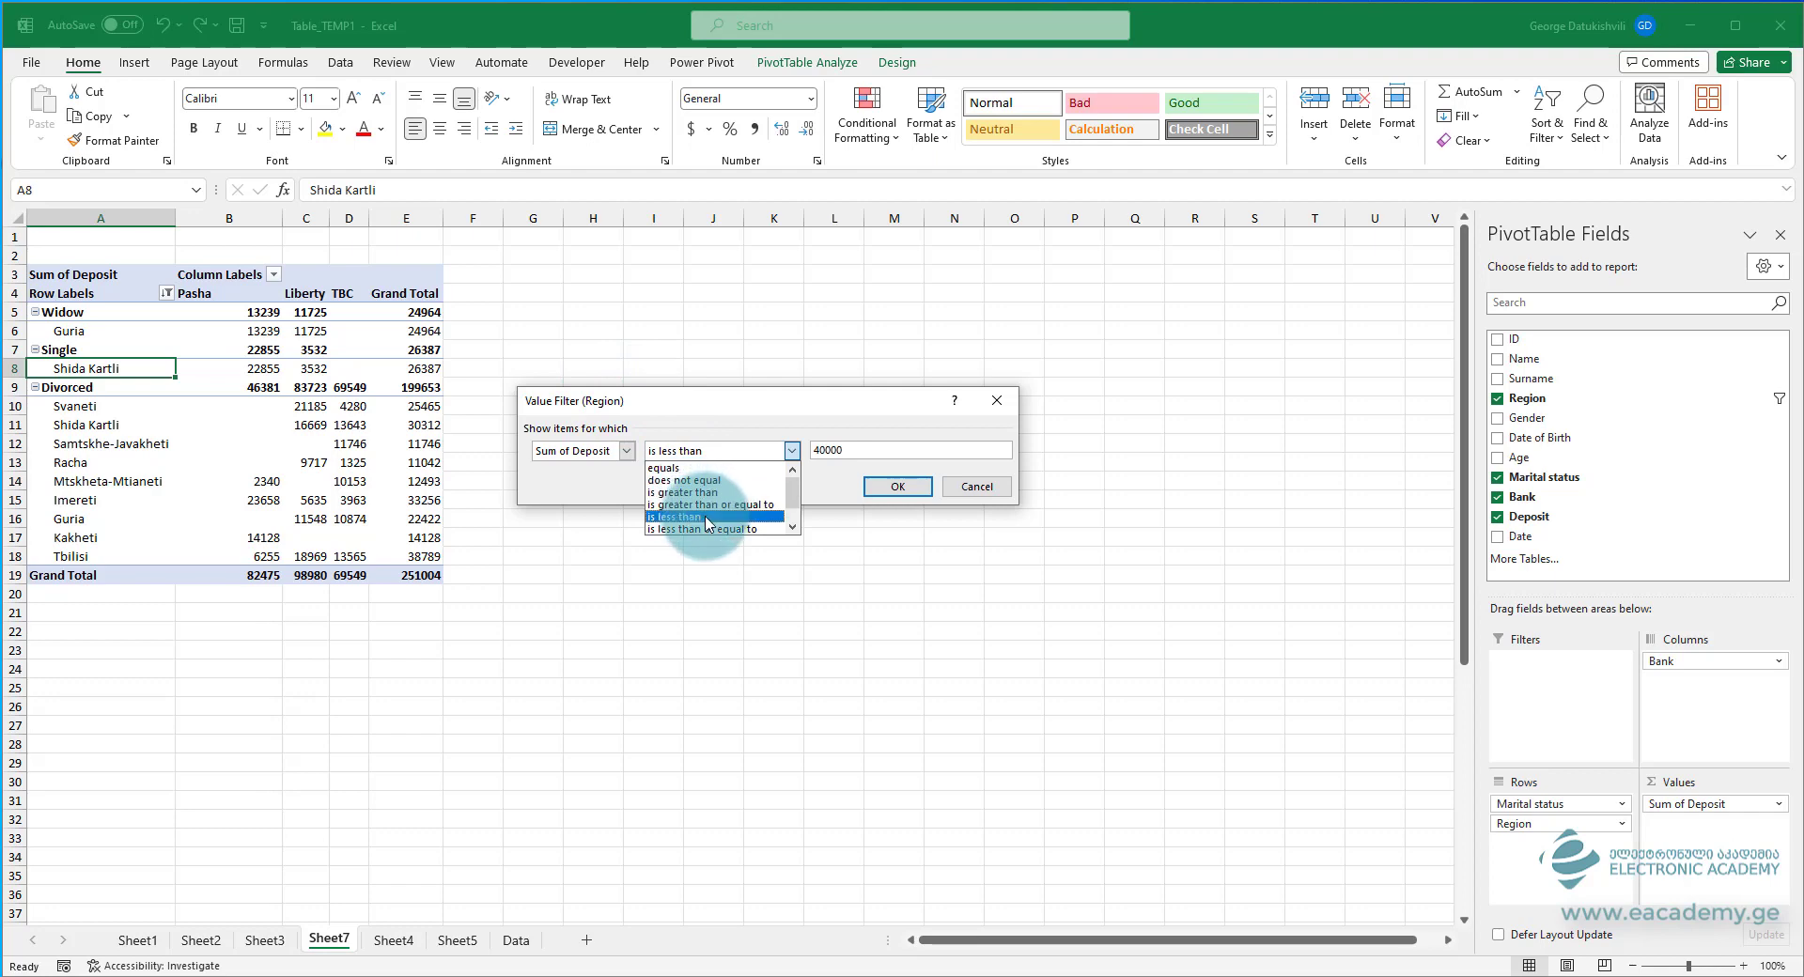
{"action": "left_click", "coordinate": [613, 452]}
{"action": "left_click", "coordinate": [613, 452]}
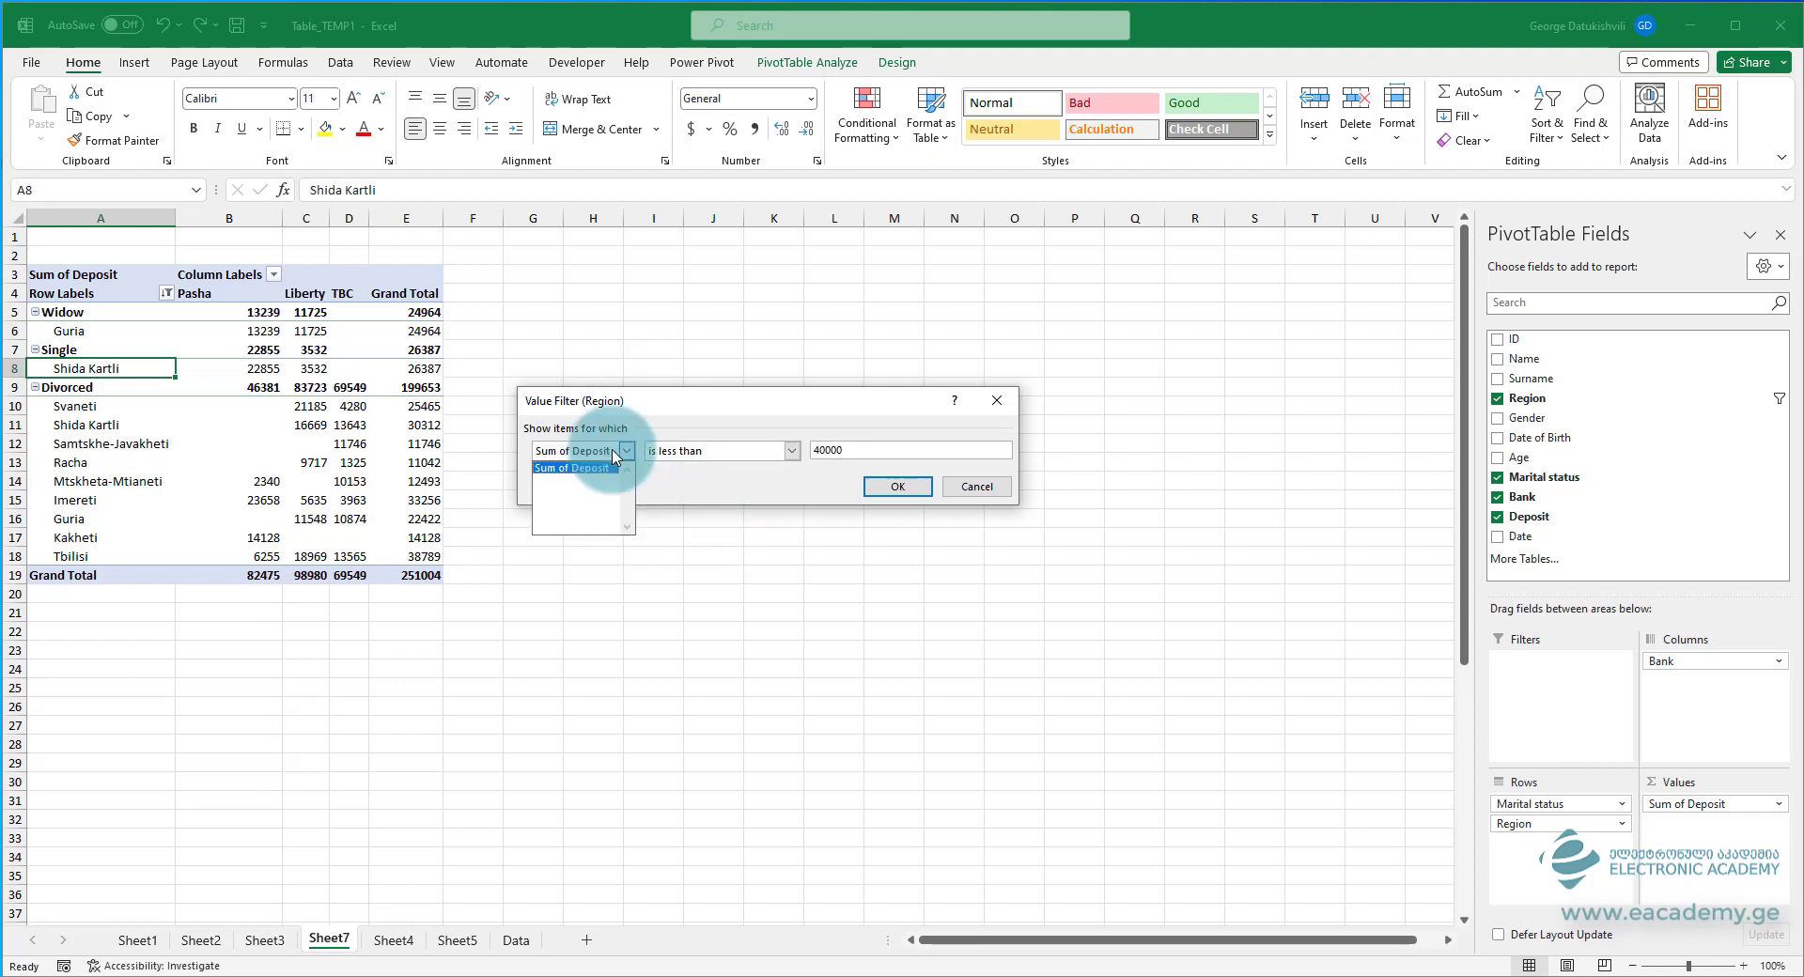
{"action": "left_click", "coordinate": [613, 452]}
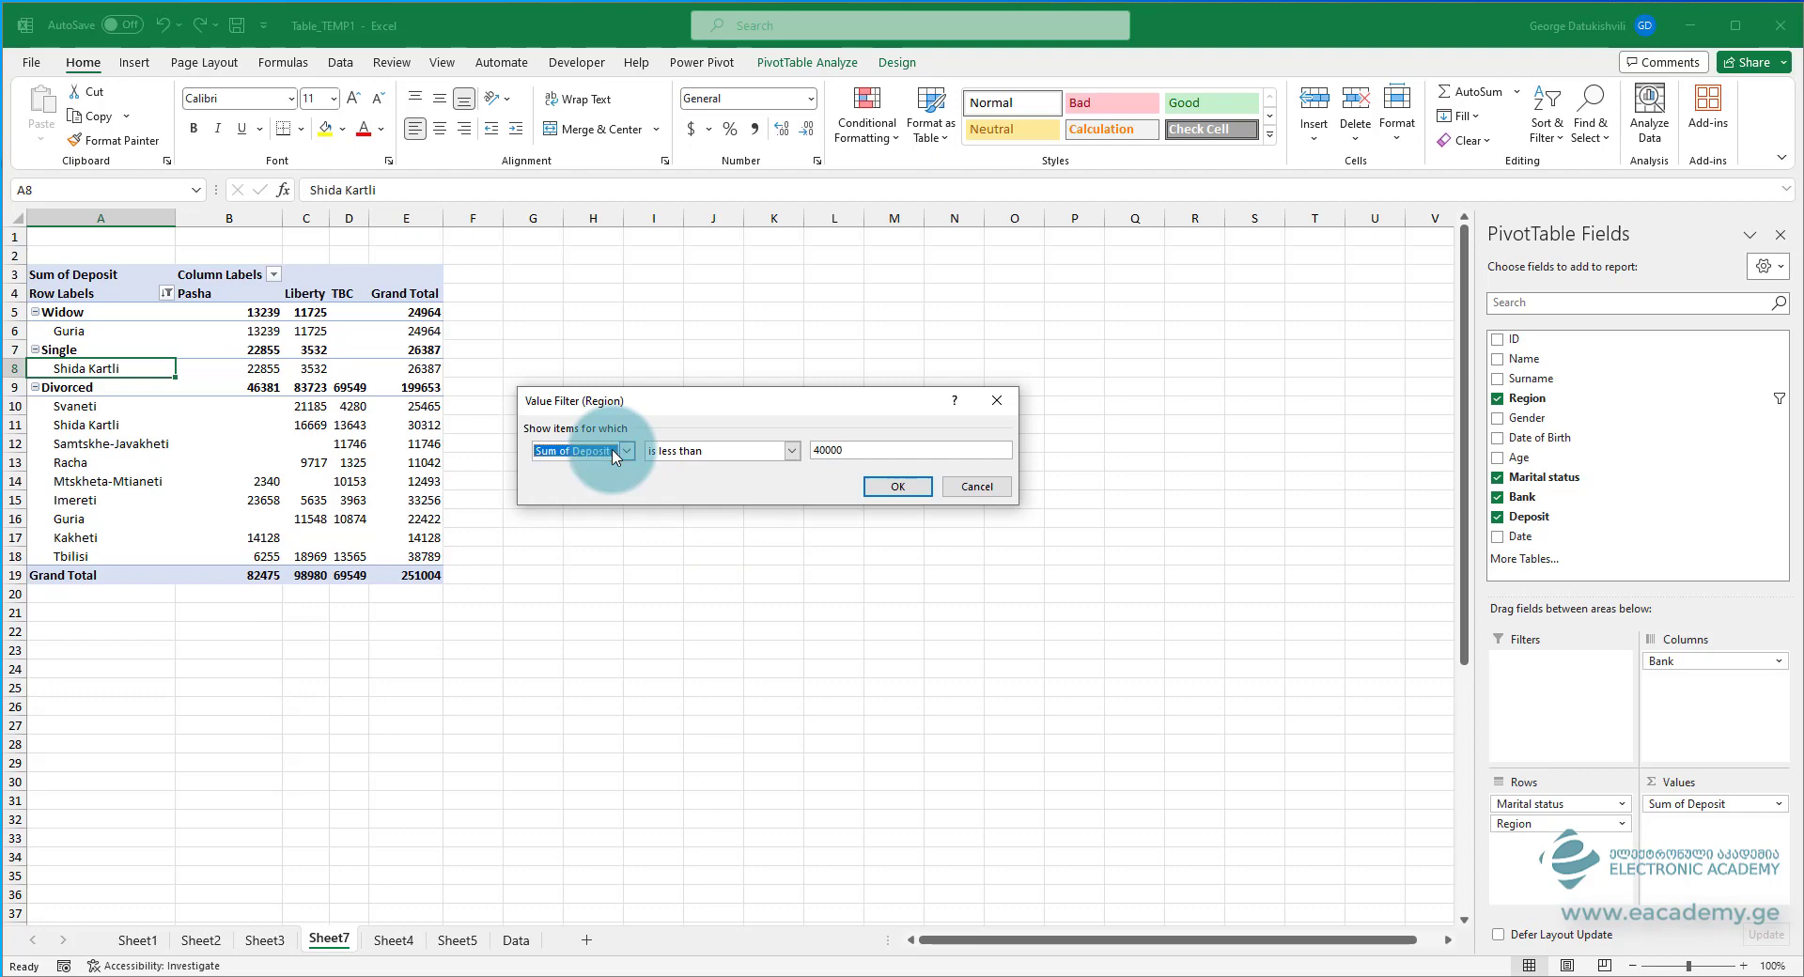
{"action": "left_click", "coordinate": [977, 487]}
{"action": "left_click", "coordinate": [389, 468]}
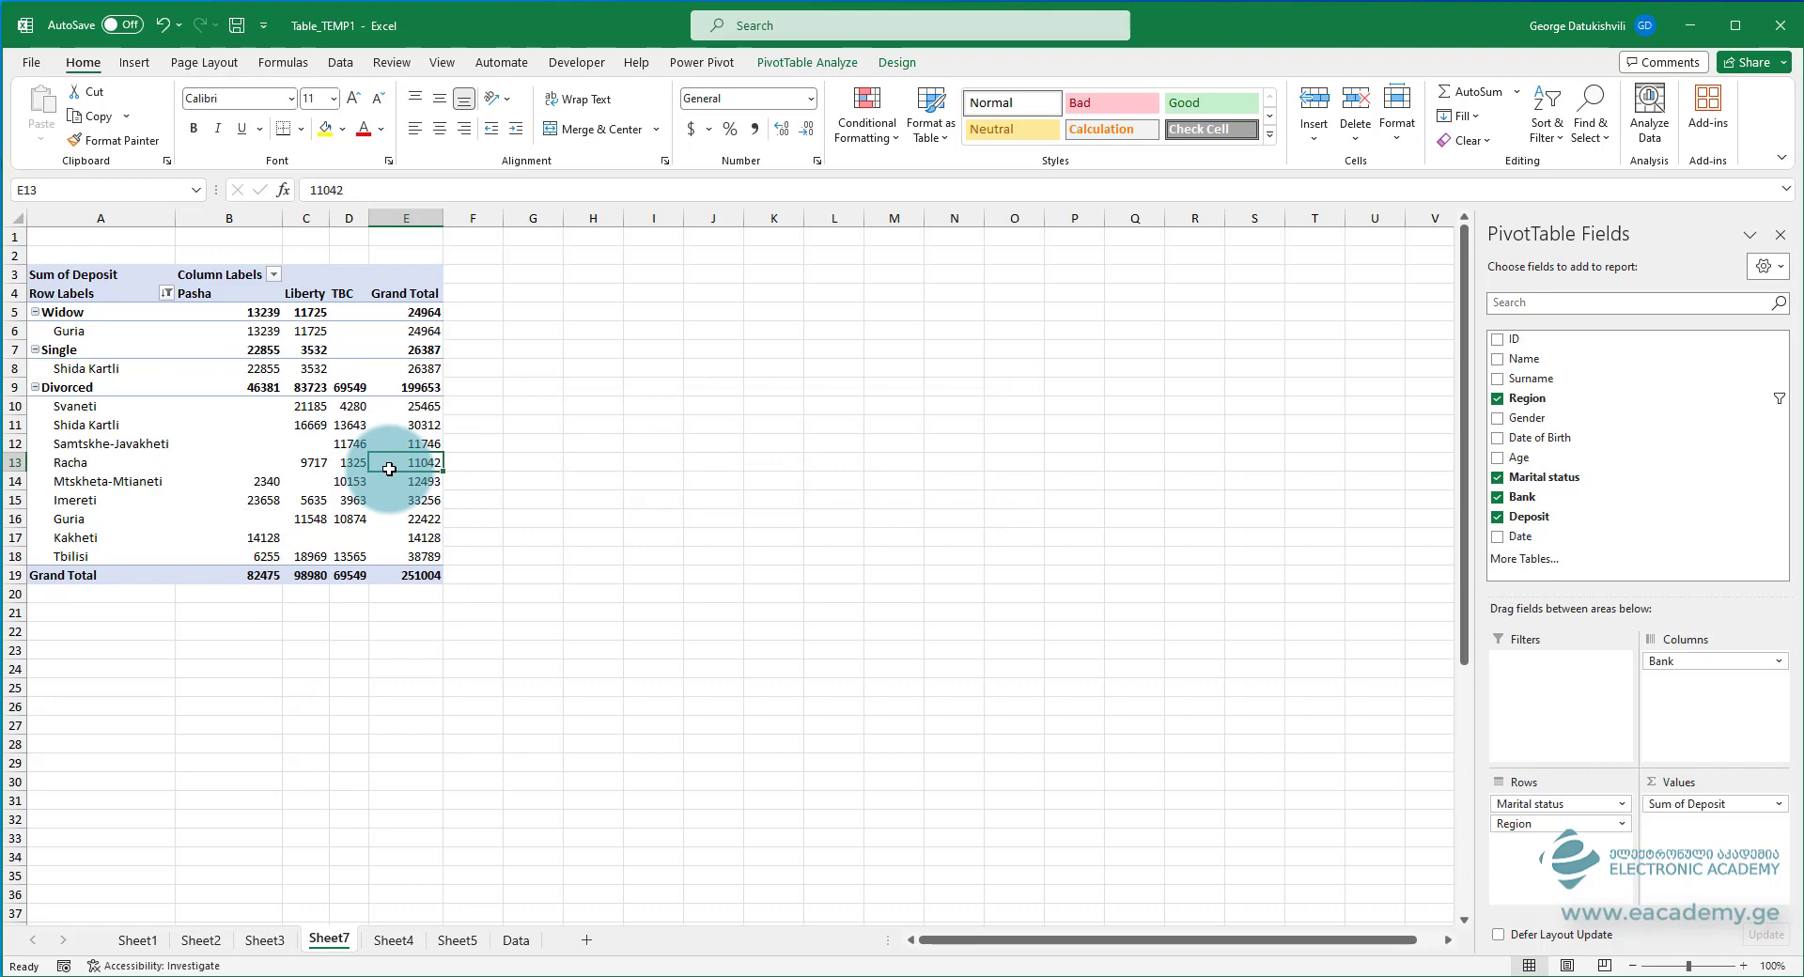